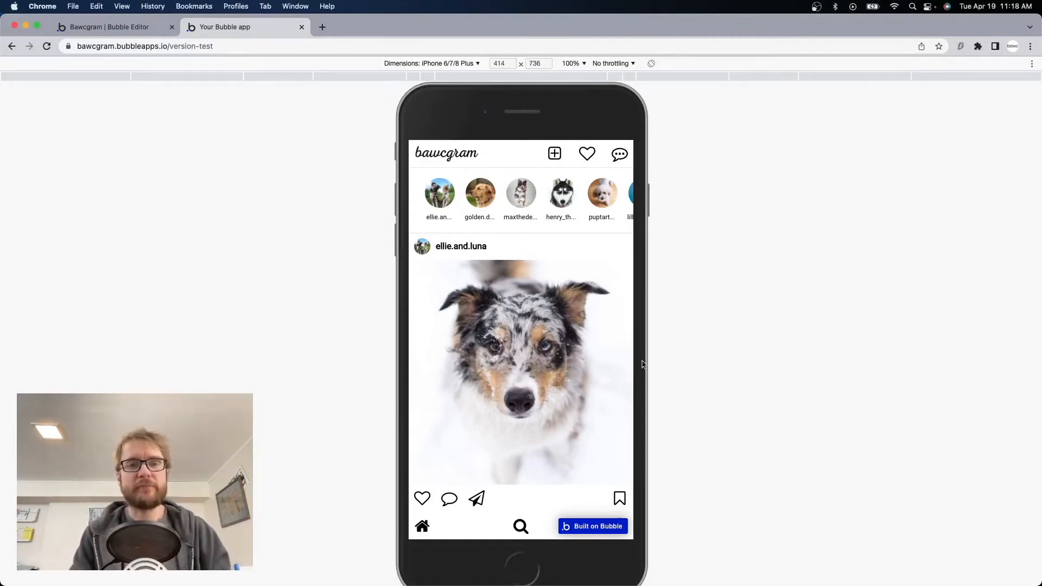
Look through the posts in the home feed of the app's mobile preview
{"action": "scroll", "coordinate": [573, 324], "scroll_direction": "down", "scroll_amount": 3}
{"action": "scroll", "coordinate": [572, 323], "scroll_direction": "down", "scroll_amount": 5}
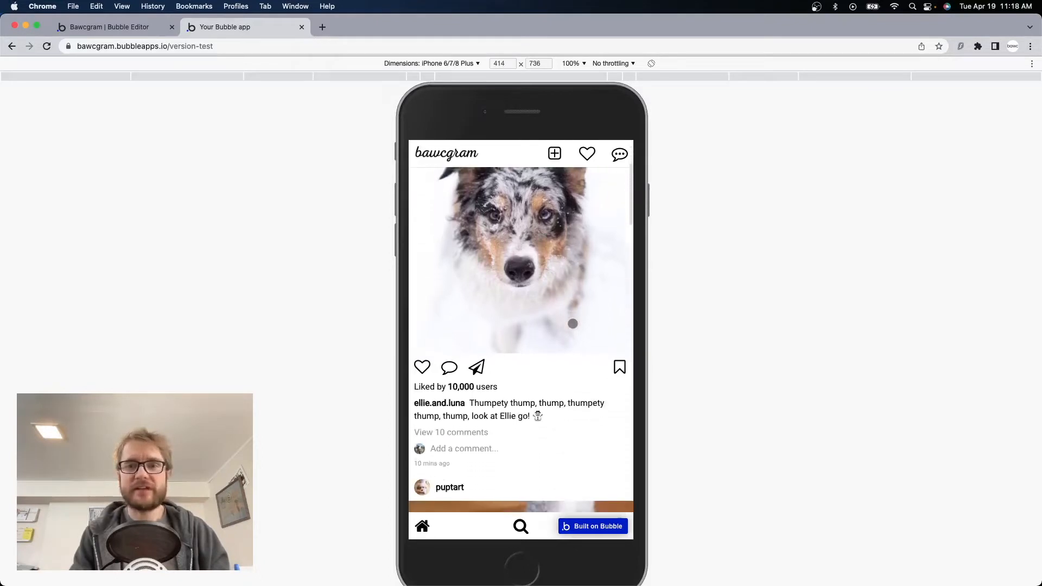
{"action": "scroll", "coordinate": [572, 323], "scroll_direction": "down", "scroll_amount": 5}
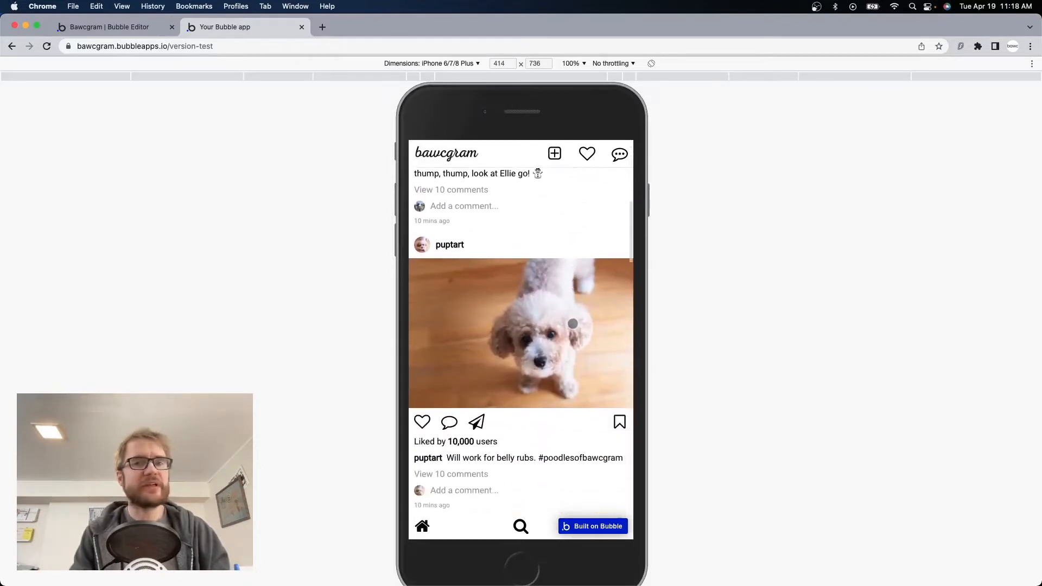
{"action": "scroll", "coordinate": [573, 323], "scroll_direction": "down", "scroll_amount": 3}
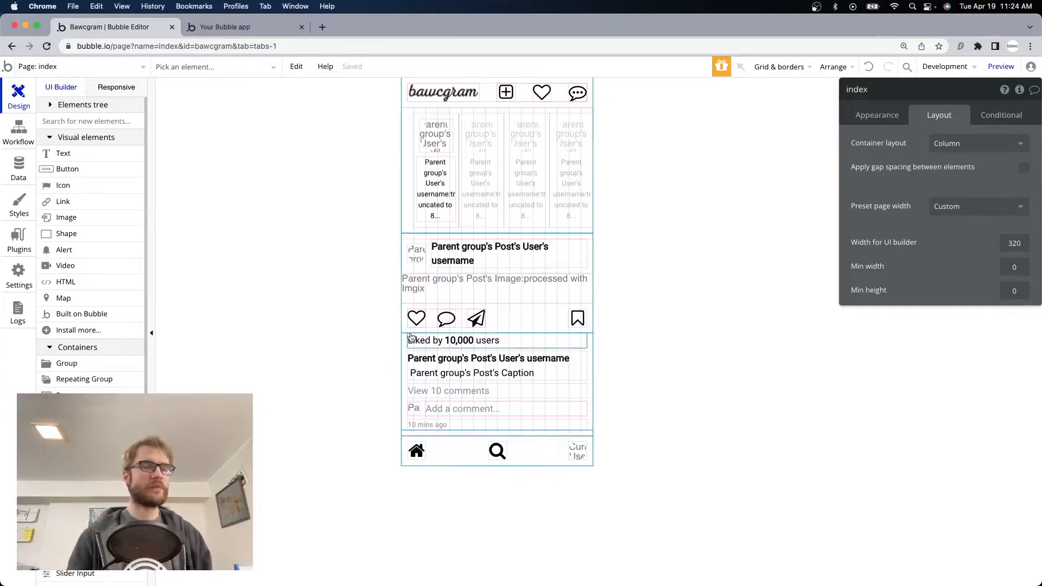
Add a floating group to the index page in the Bubble editor and float it vertically relative to the bottom
{"action": "left_click", "coordinate": [192, 285]}
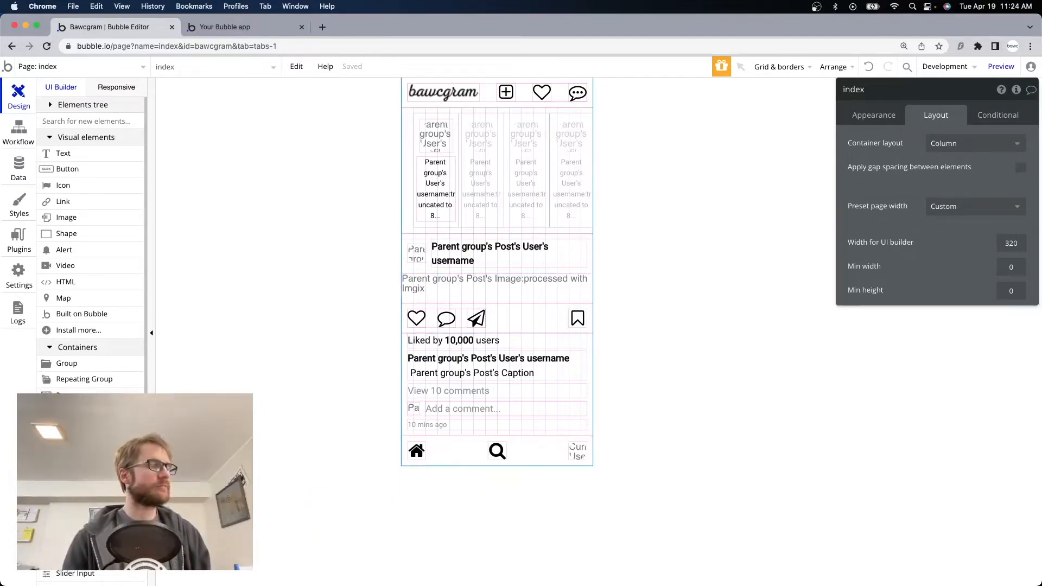
{"action": "left_click_drag", "start_coordinate": [81, 411], "coordinate": [460, 342]}
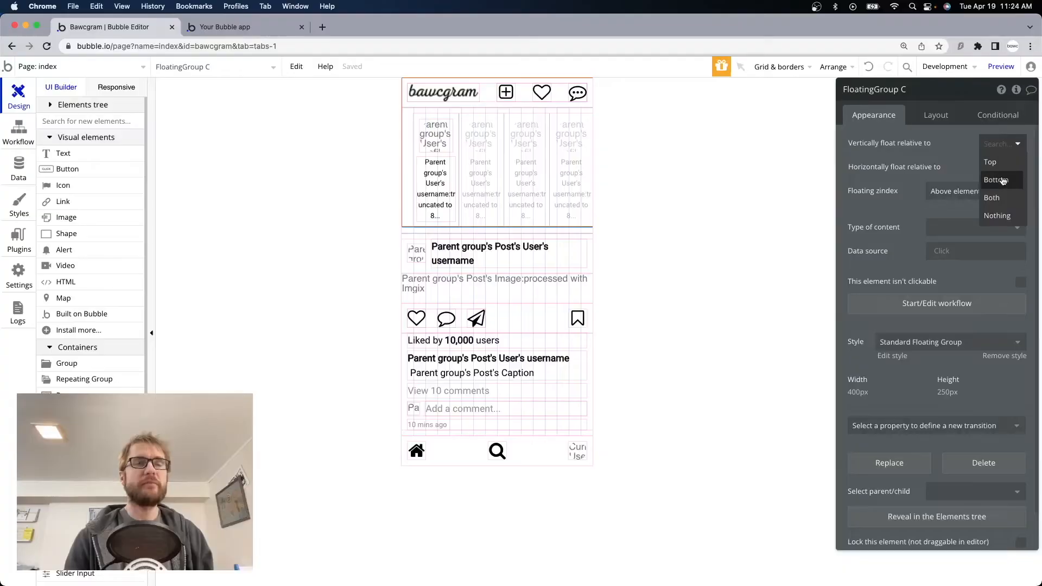
{"action": "left_click", "coordinate": [1002, 178]}
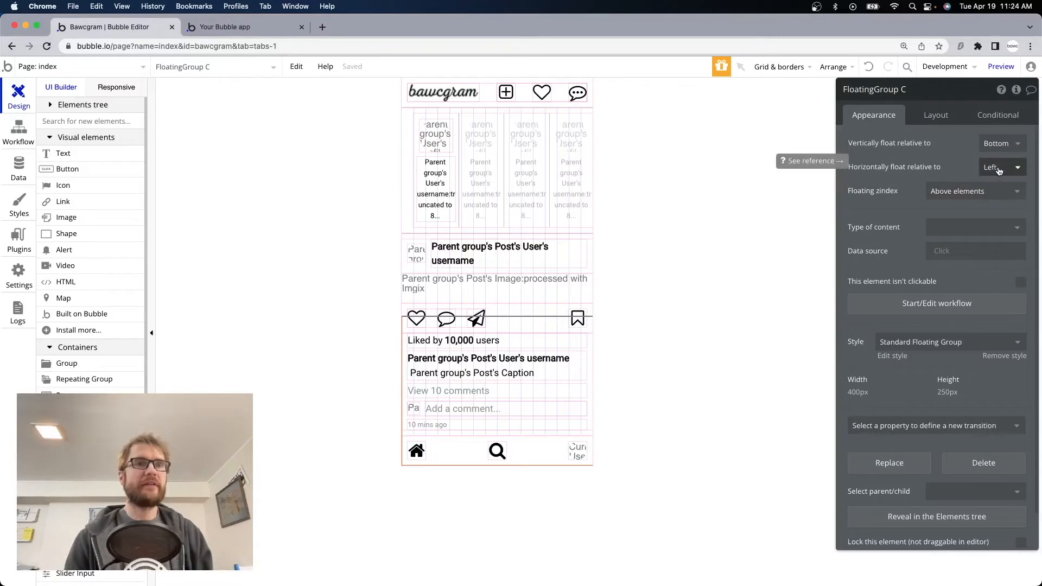
Set the floating group's container layout to Column, turn off fixed width and set its min width to 0 px
{"action": "left_click", "coordinate": [939, 115]}
{"action": "left_click", "coordinate": [975, 146]}
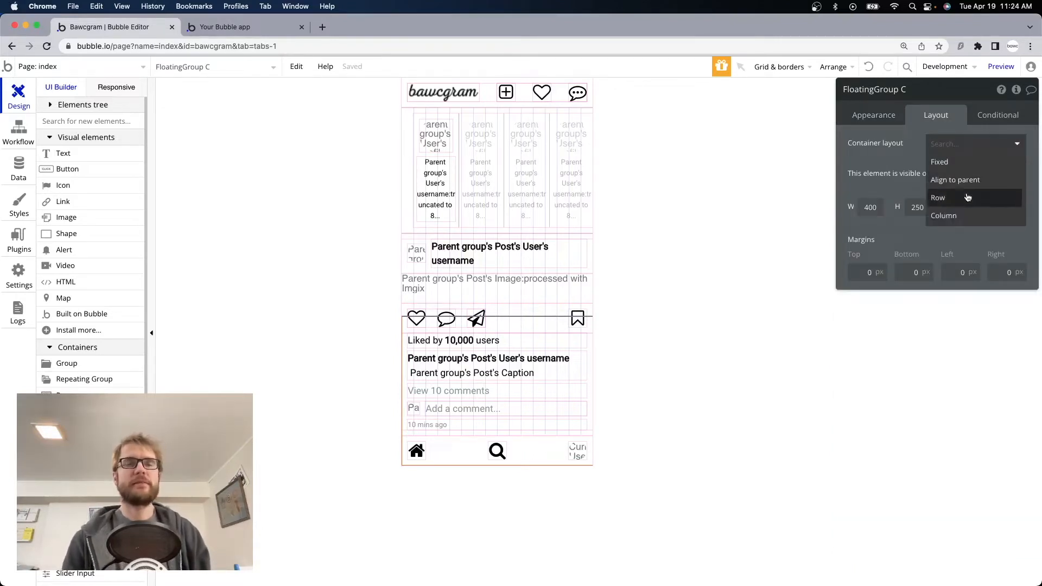
{"action": "left_click", "coordinate": [961, 216]}
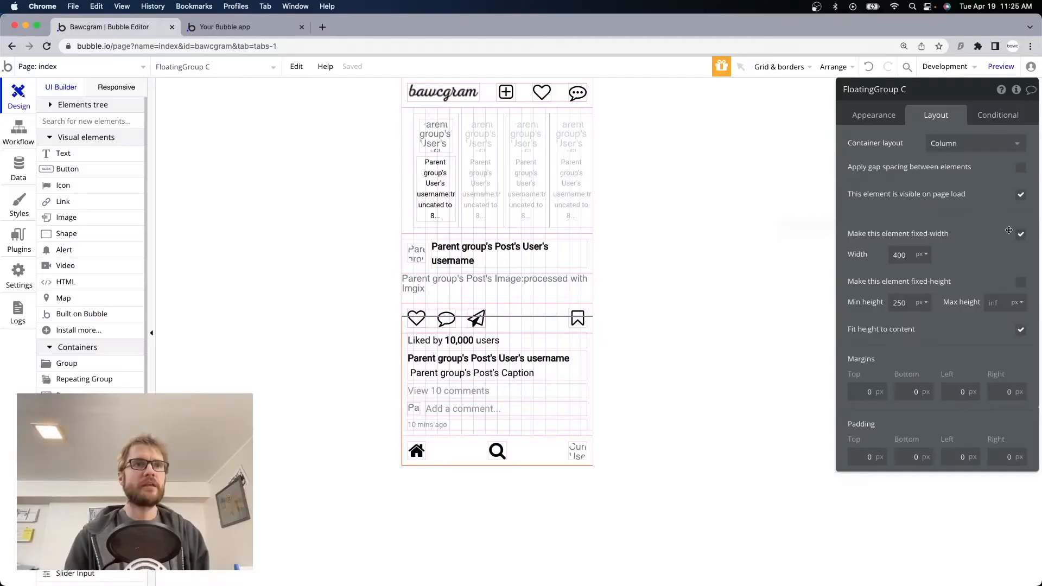
{"action": "left_click", "coordinate": [1022, 232]}
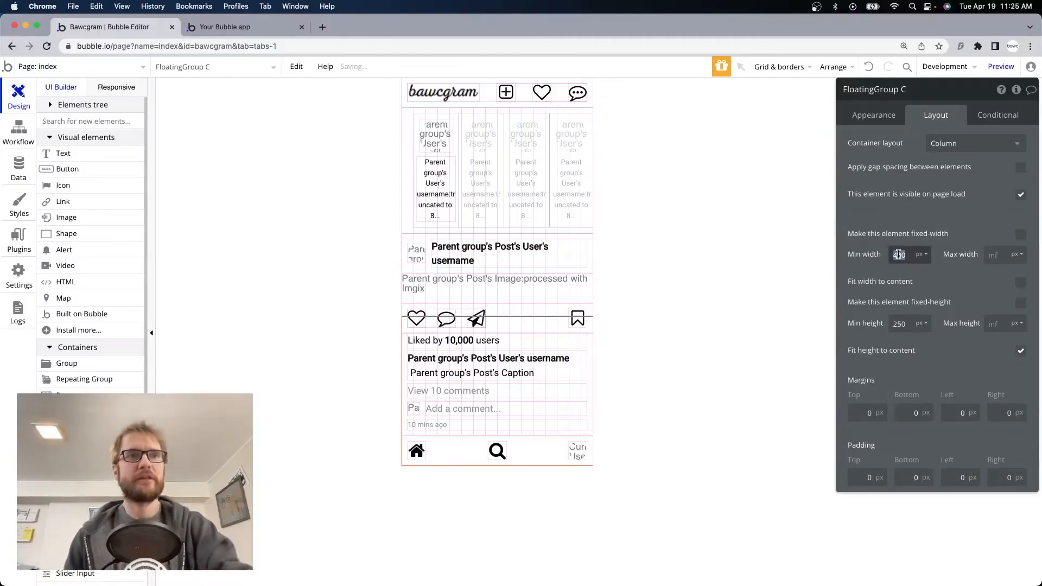
{"action": "type", "text": "0"}
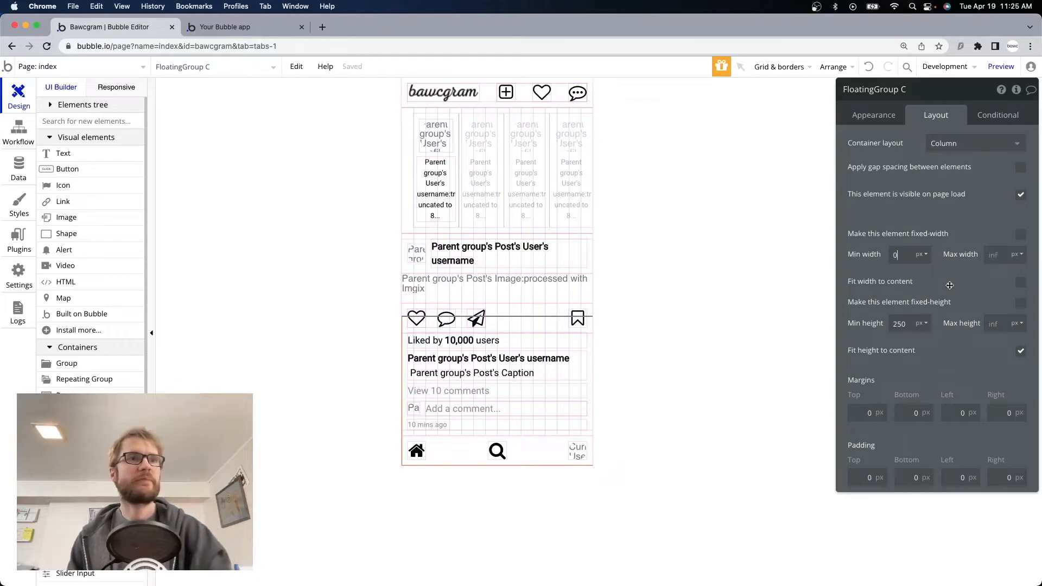
{"action": "left_click", "coordinate": [901, 324]}
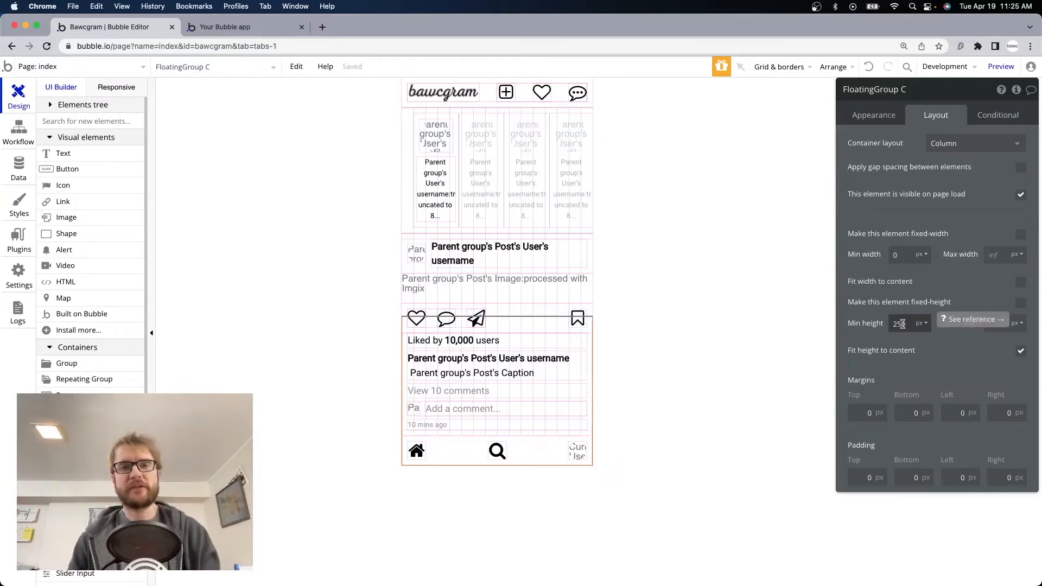
Remove the floating group's preset style and give it a flat white #FFFFFF background
{"action": "left_click", "coordinate": [885, 117]}
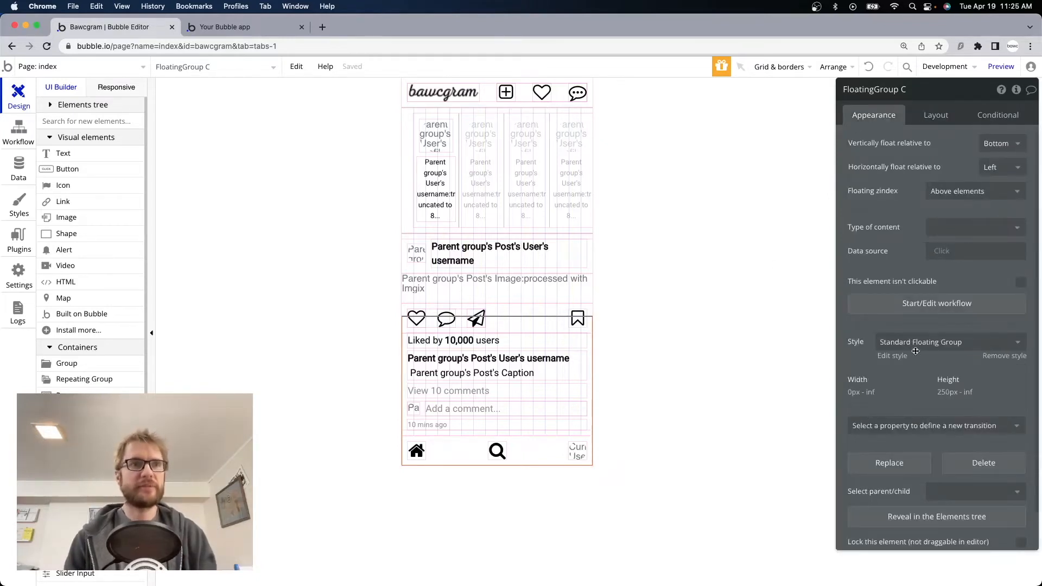
{"action": "left_click", "coordinate": [1004, 356]}
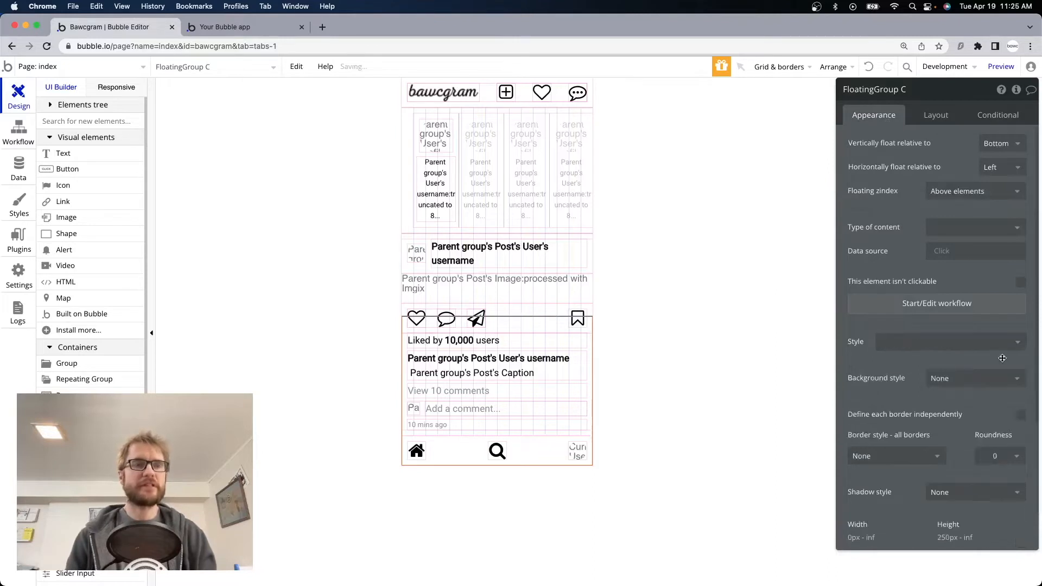
{"action": "scroll", "coordinate": [994, 363], "scroll_direction": "down", "scroll_amount": 1}
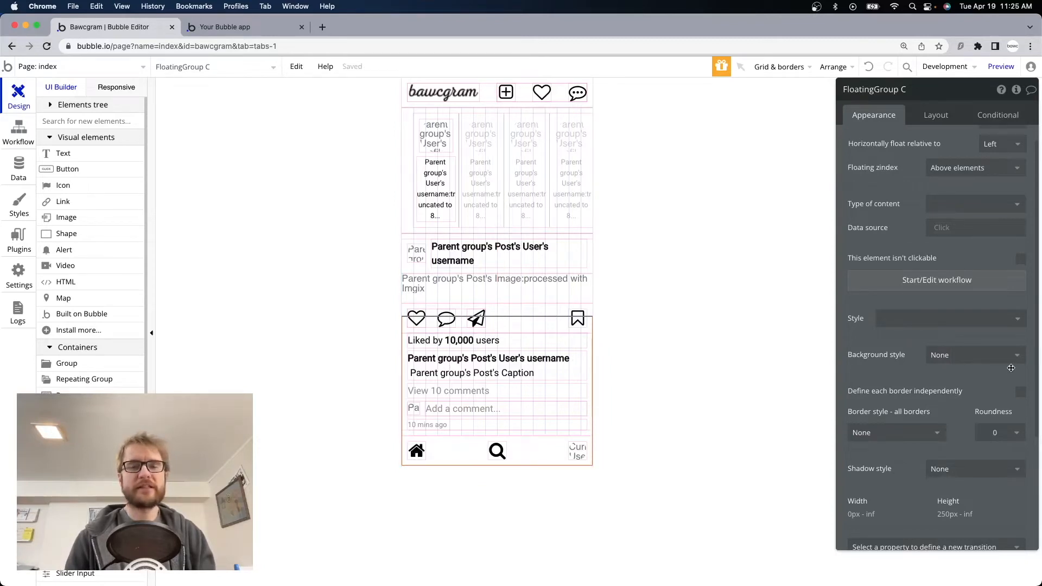
{"action": "left_click", "coordinate": [1015, 355]}
{"action": "left_click", "coordinate": [962, 390]}
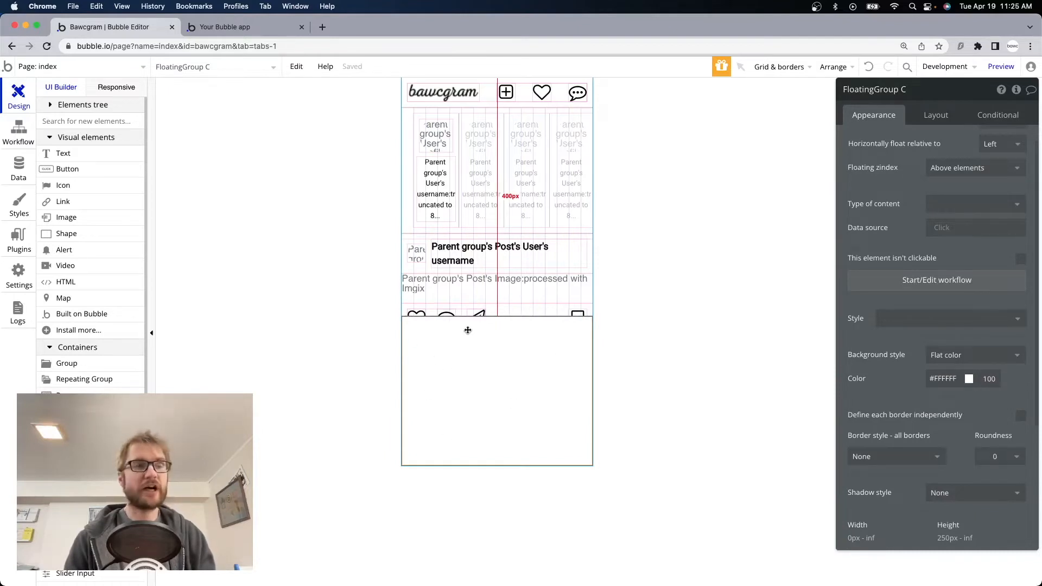
Define the floating group's borders independently, with a roundness of 20 on the top-left and top-right corners
{"action": "scroll", "coordinate": [889, 326], "scroll_direction": "down", "scroll_amount": 5}
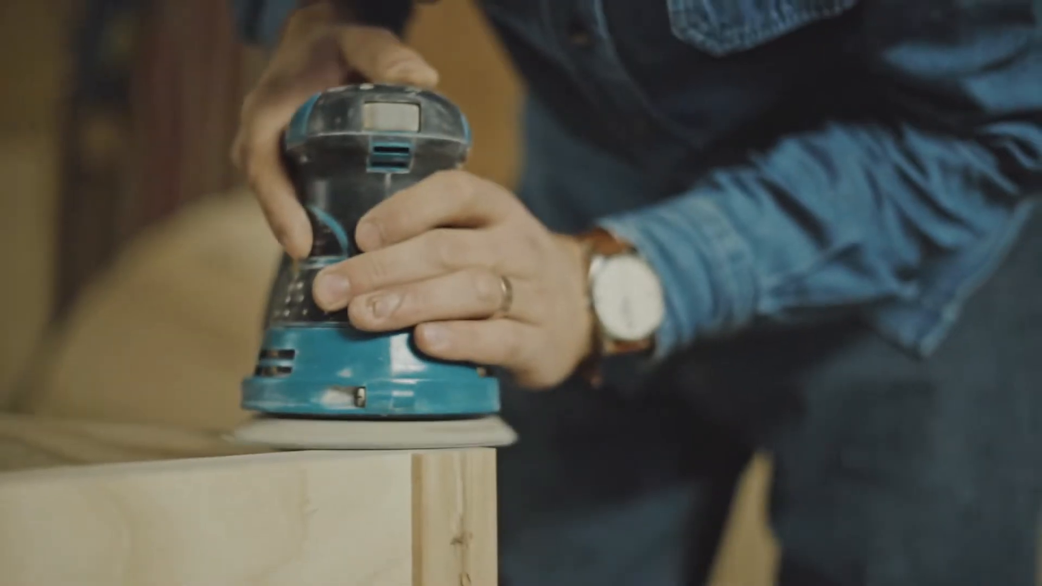
{"action": "scroll", "coordinate": [901, 314], "scroll_direction": "down", "scroll_amount": 1}
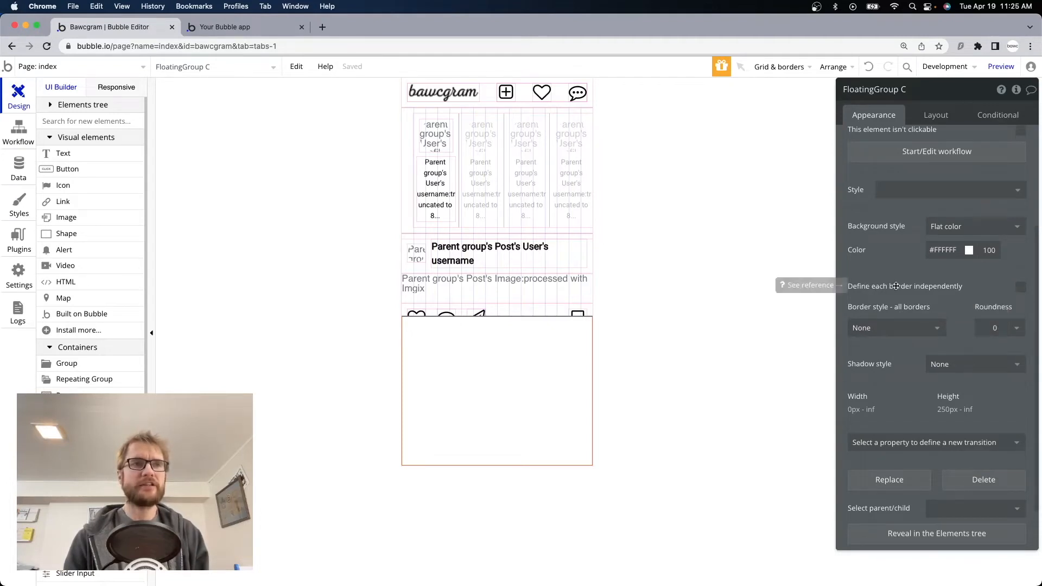
{"action": "left_click", "coordinate": [1020, 287]}
{"action": "scroll", "coordinate": [964, 335], "scroll_direction": "down", "scroll_amount": 1}
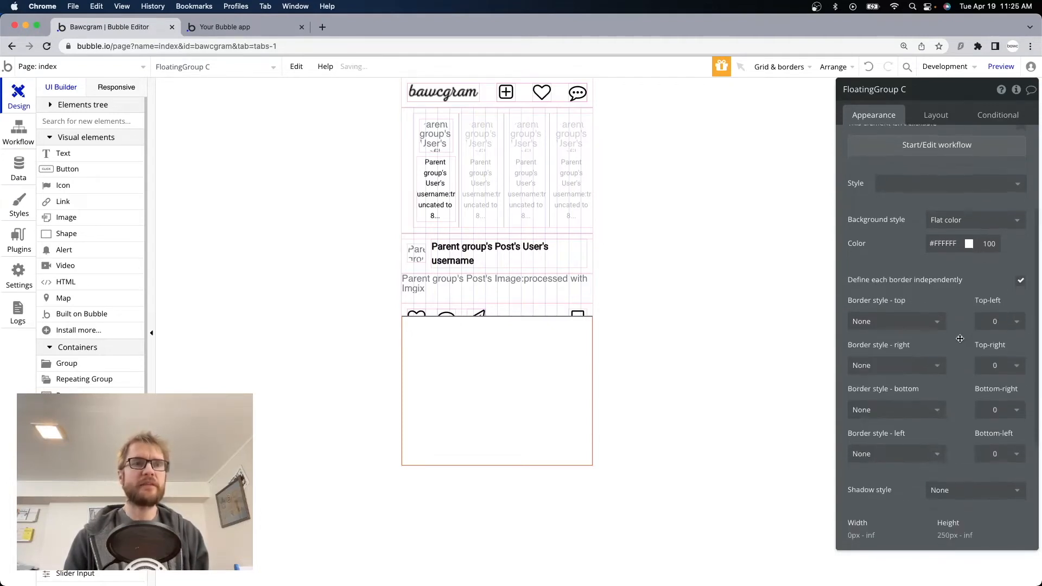
{"action": "left_click", "coordinate": [1001, 315]}
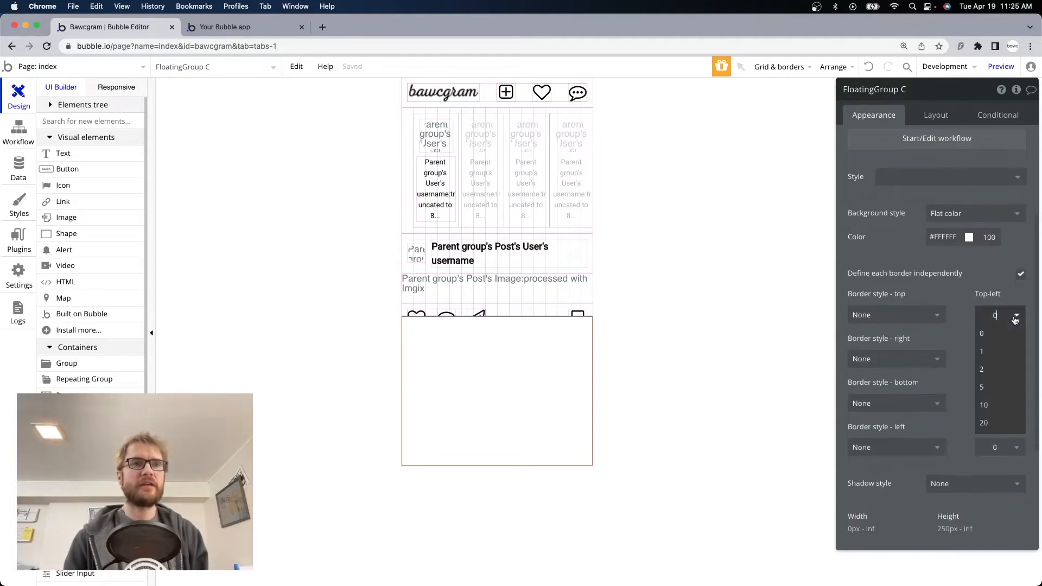
{"action": "left_click", "coordinate": [1015, 423]}
{"action": "left_click", "coordinate": [1015, 361]}
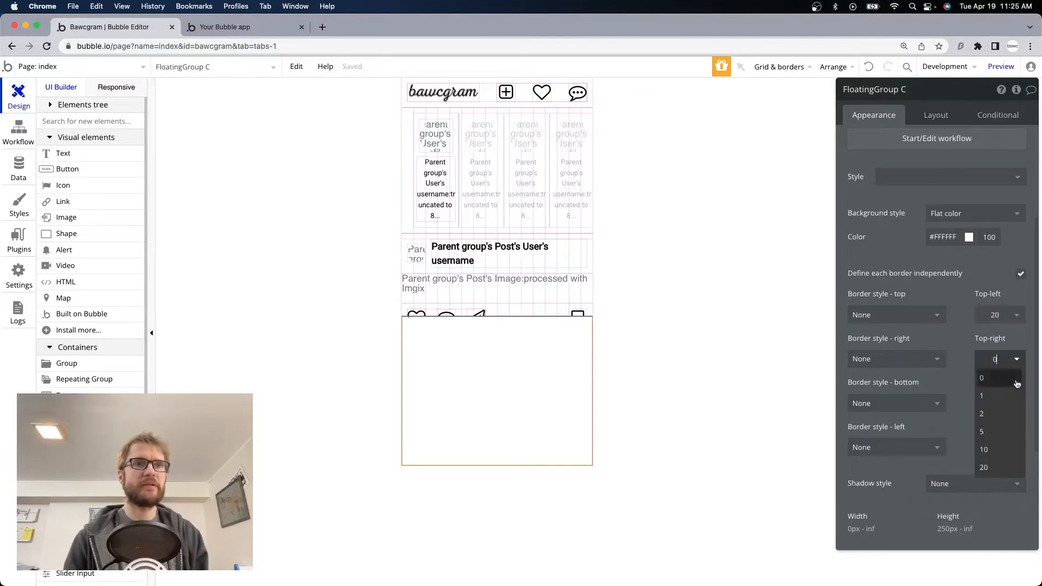
{"action": "left_click", "coordinate": [1001, 466]}
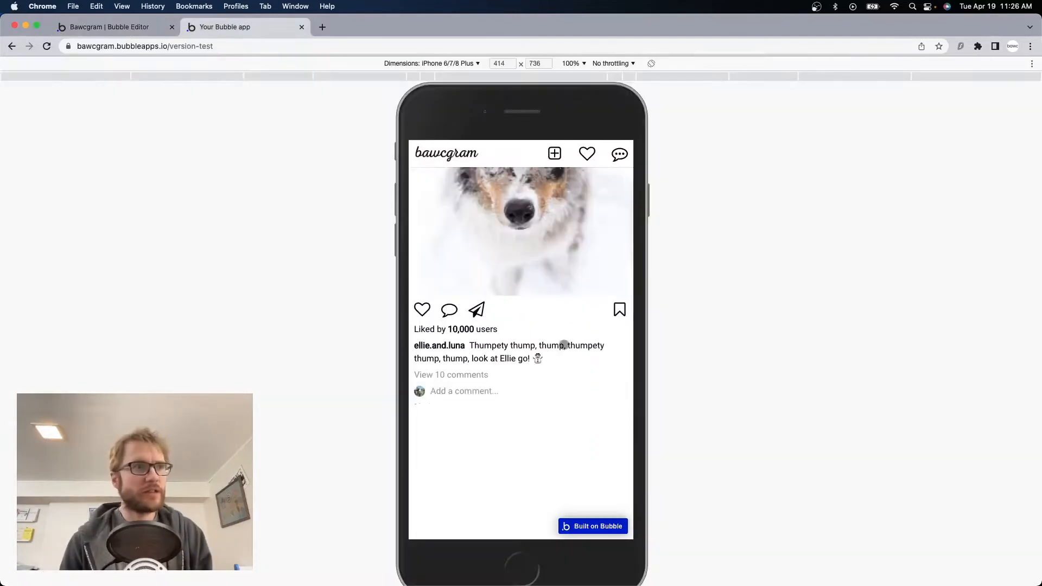
Check the floating group's rounded top corners against the feed in the app preview
{"action": "scroll", "coordinate": [532, 428], "scroll_direction": "down", "scroll_amount": 1}
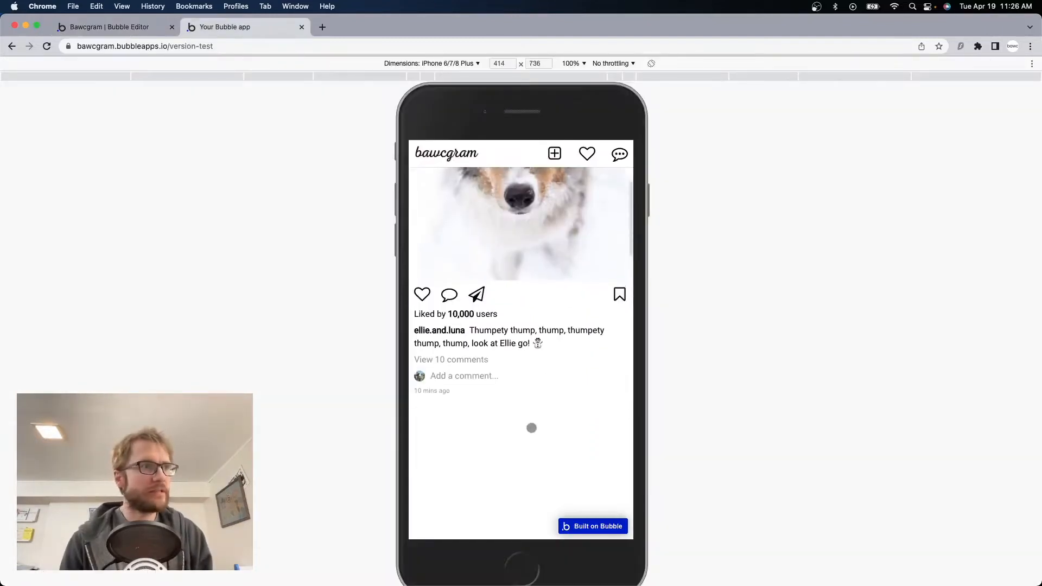
{"action": "scroll", "coordinate": [534, 439], "scroll_direction": "up", "scroll_amount": 5}
{"action": "scroll", "coordinate": [534, 437], "scroll_direction": "down", "scroll_amount": 5}
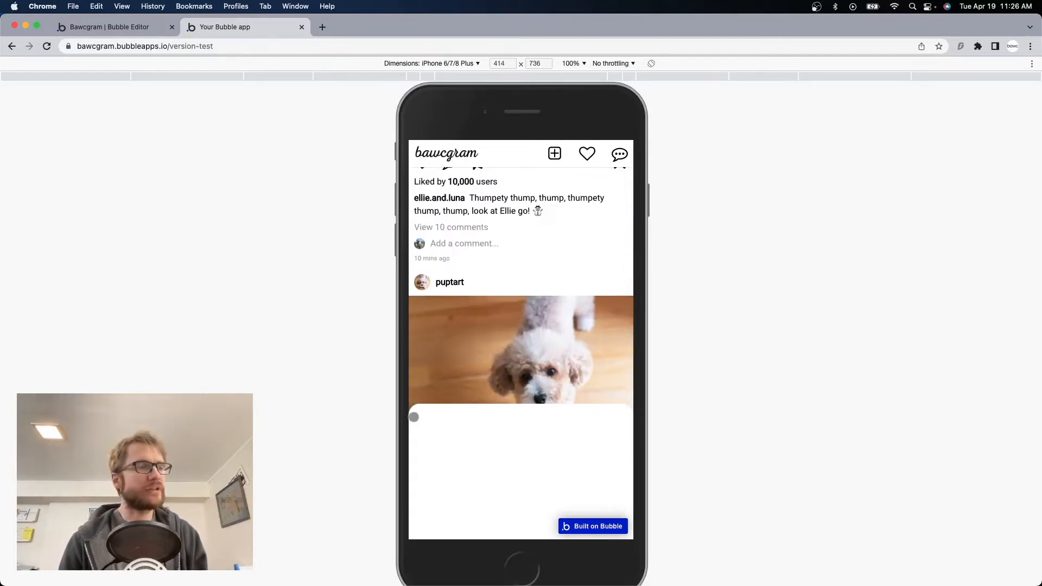
Give the floating group an outset shadow with horizontal offset 0, vertical offset -16 and blur radius 16
{"action": "left_click", "coordinate": [109, 26]}
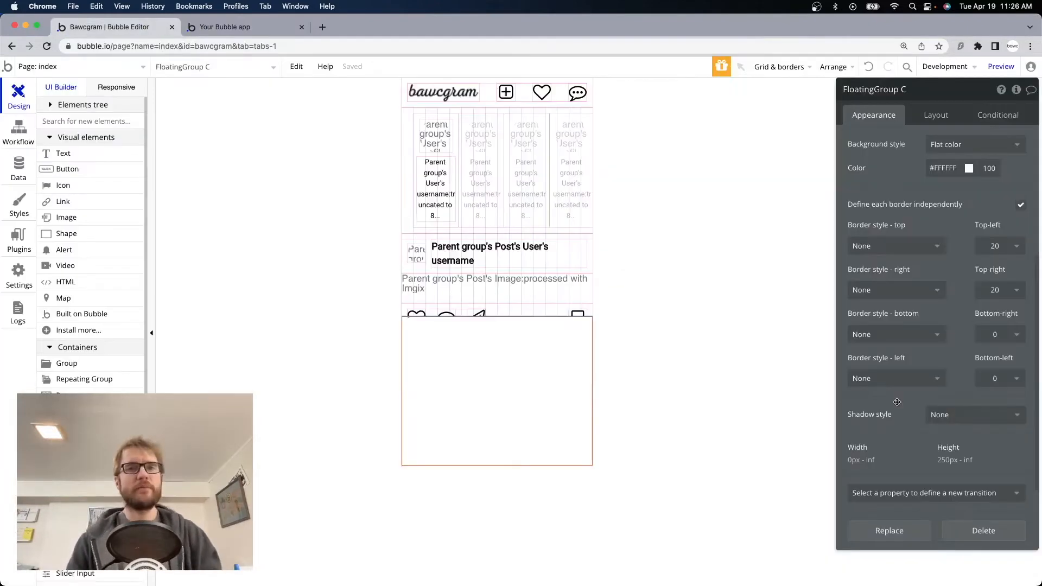
{"action": "scroll", "coordinate": [939, 362], "scroll_direction": "down", "scroll_amount": 2}
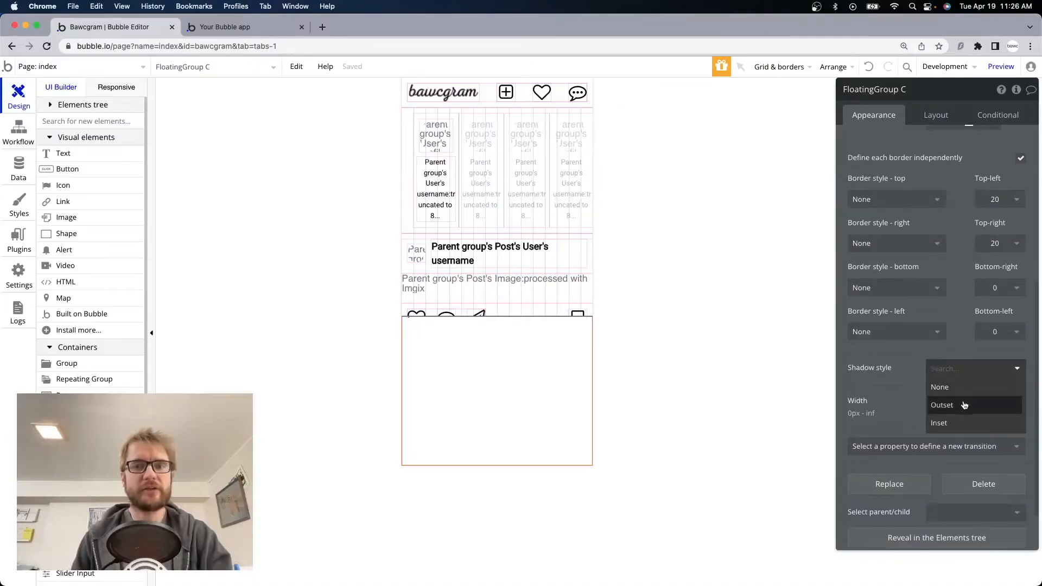
{"action": "left_click", "coordinate": [964, 404]}
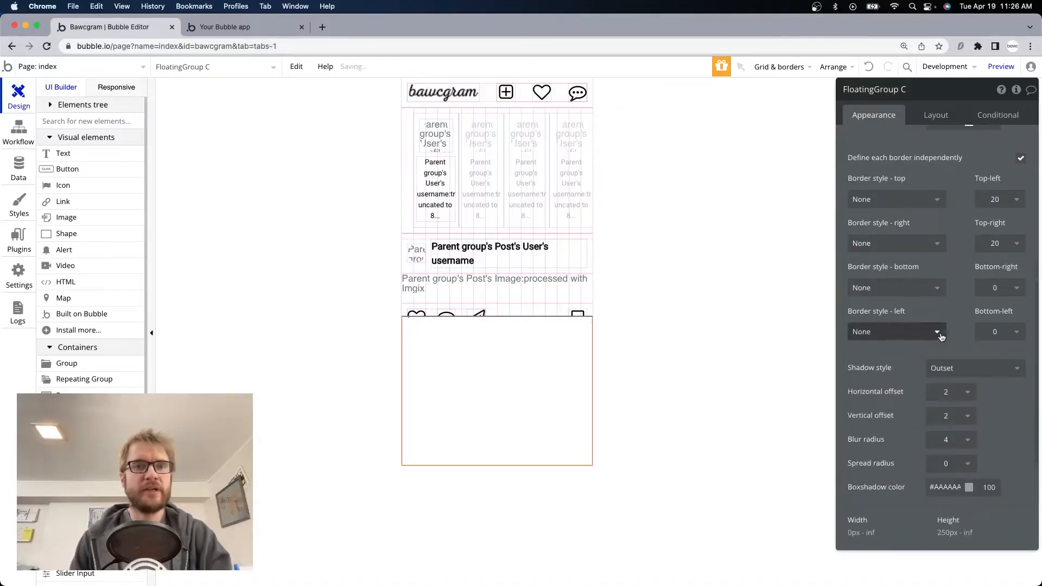
{"action": "scroll", "coordinate": [939, 332], "scroll_direction": "down", "scroll_amount": 3}
{"action": "left_click", "coordinate": [947, 341]}
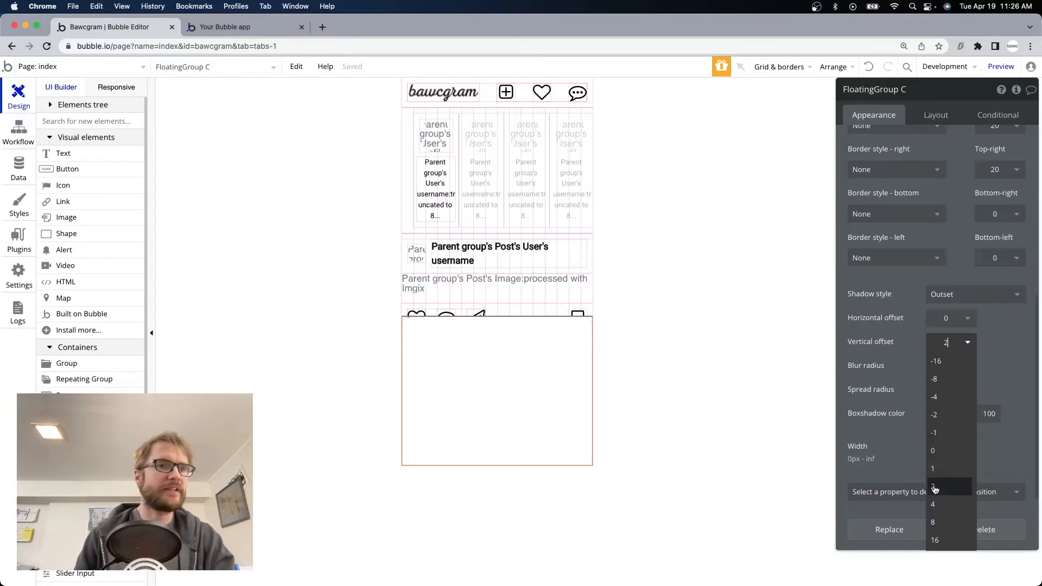
{"action": "left_click", "coordinate": [947, 522]}
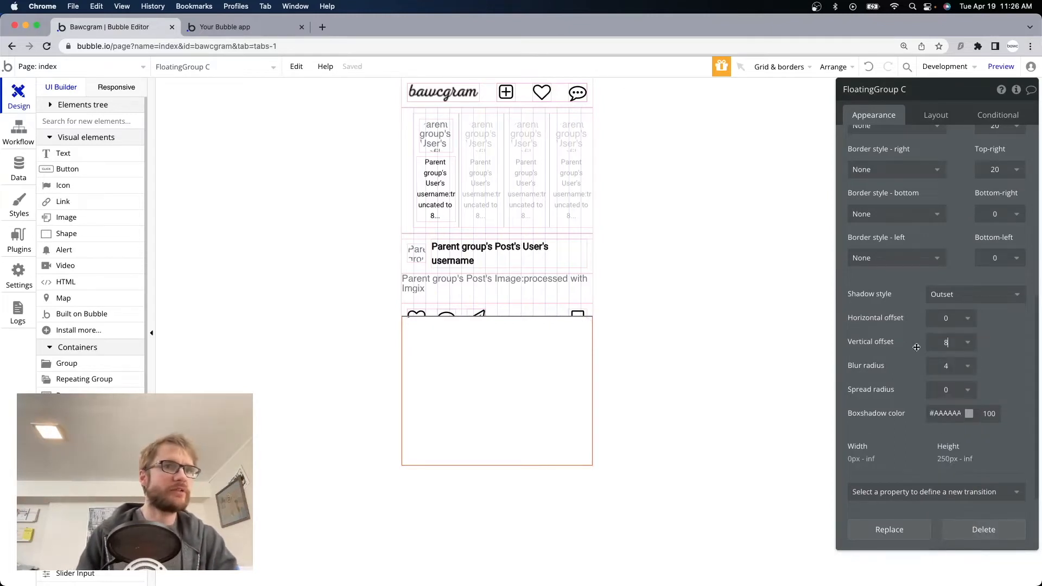
{"action": "left_click", "coordinate": [956, 342]}
{"action": "left_click", "coordinate": [954, 361]}
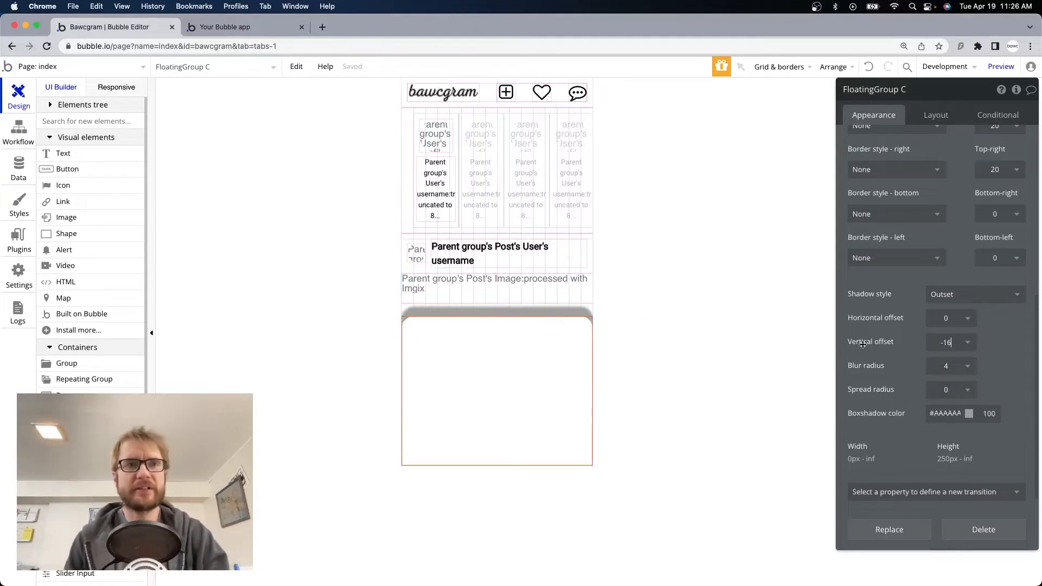
{"action": "left_click", "coordinate": [962, 365]}
{"action": "left_click", "coordinate": [934, 474]}
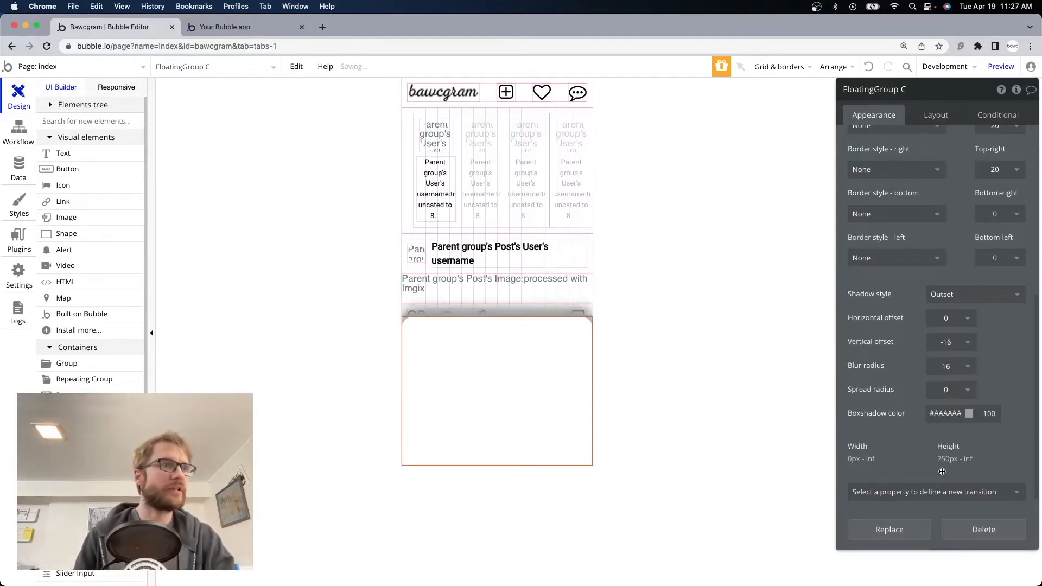
Set the floating group's box shadow color to black #000000 with an opacity of 10
{"action": "scroll", "coordinate": [935, 466], "scroll_direction": "down", "scroll_amount": 3}
{"action": "left_click", "coordinate": [944, 328]}
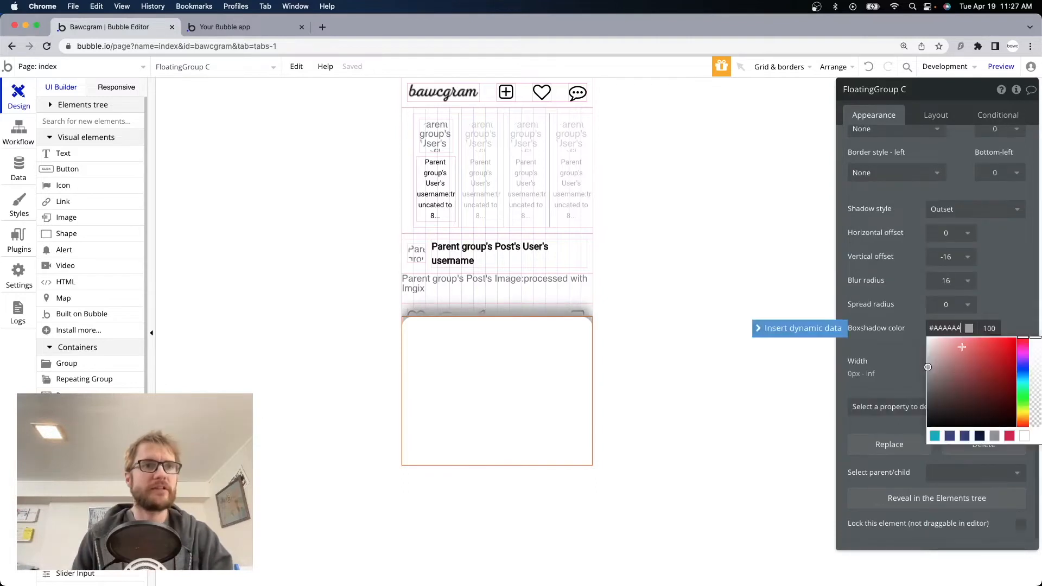
{"action": "left_click", "coordinate": [1013, 327]}
{"action": "double_click", "coordinate": [988, 328]}
{"action": "type", "text": "5"}
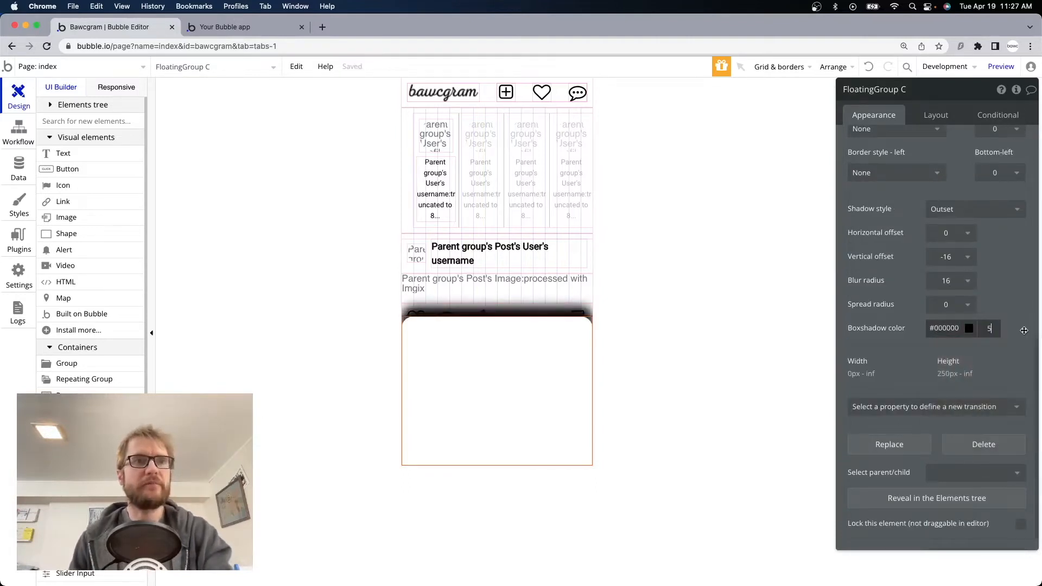
{"action": "left_click", "coordinate": [1023, 331]}
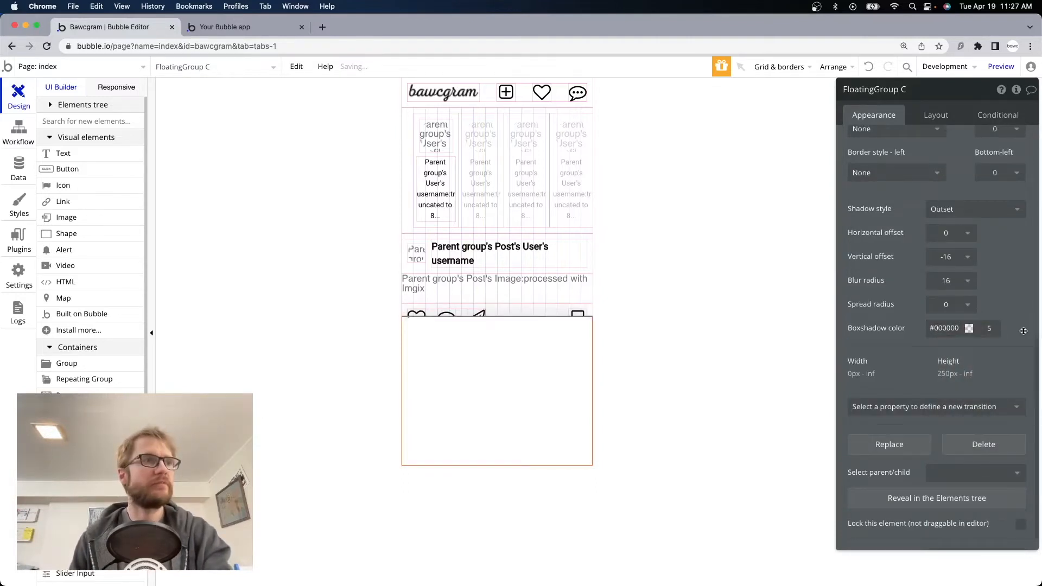
{"action": "double_click", "coordinate": [983, 328]}
{"action": "type", "text": "10"}
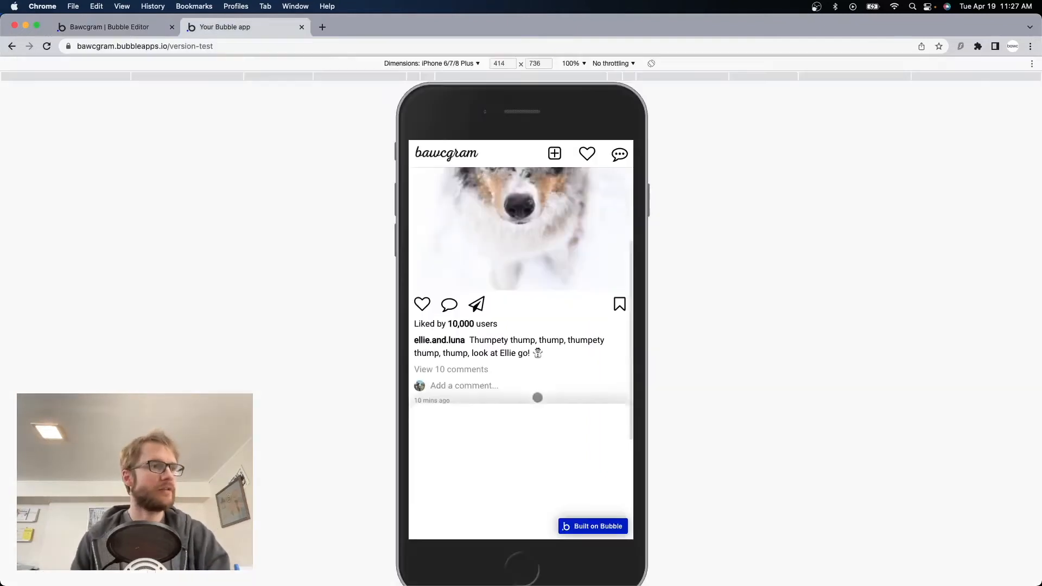
Check the floating group's soft top shadow over the feed in the app preview
{"action": "left_click", "coordinate": [222, 27]}
{"action": "scroll", "coordinate": [453, 403], "scroll_direction": "down", "scroll_amount": 2}
{"action": "scroll", "coordinate": [453, 403], "scroll_direction": "up", "scroll_amount": 5}
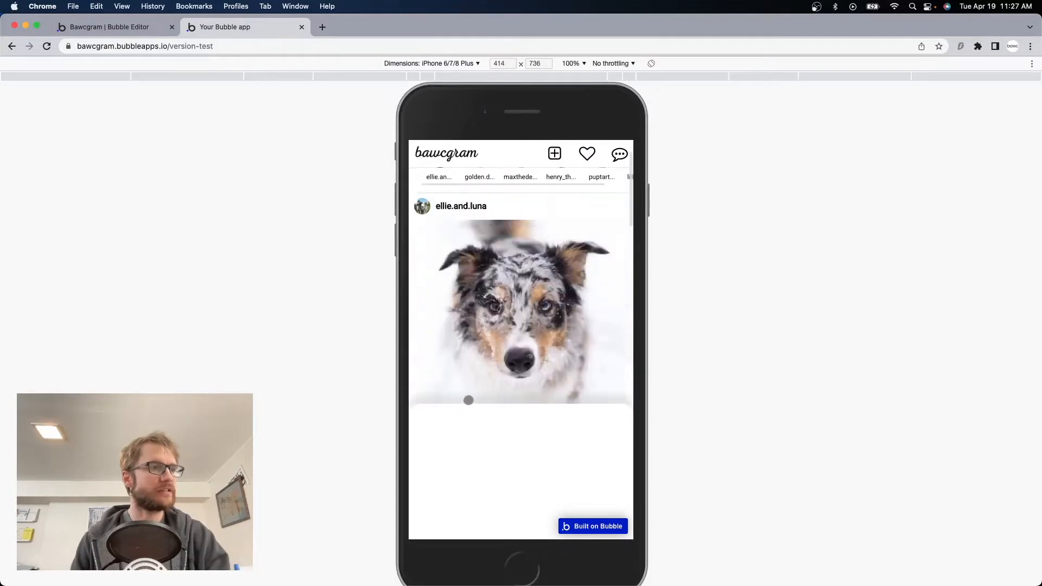
Start a click workflow for the header's plus icon and add an Animate action to it
{"action": "scroll", "coordinate": [478, 404], "scroll_direction": "down", "scroll_amount": 2}
{"action": "scroll", "coordinate": [482, 404], "scroll_direction": "up", "scroll_amount": 2}
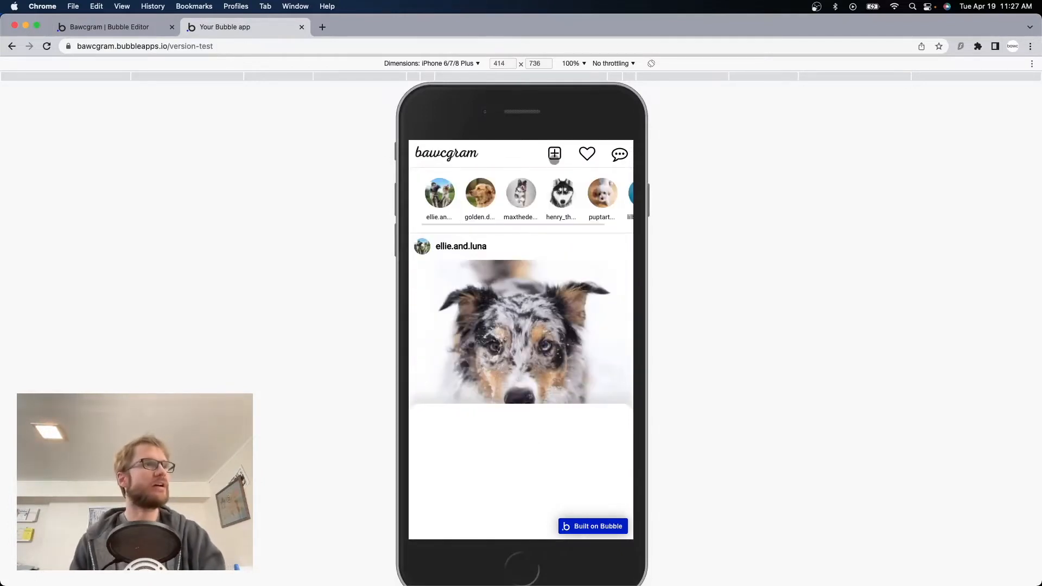
{"action": "left_click", "coordinate": [94, 30]}
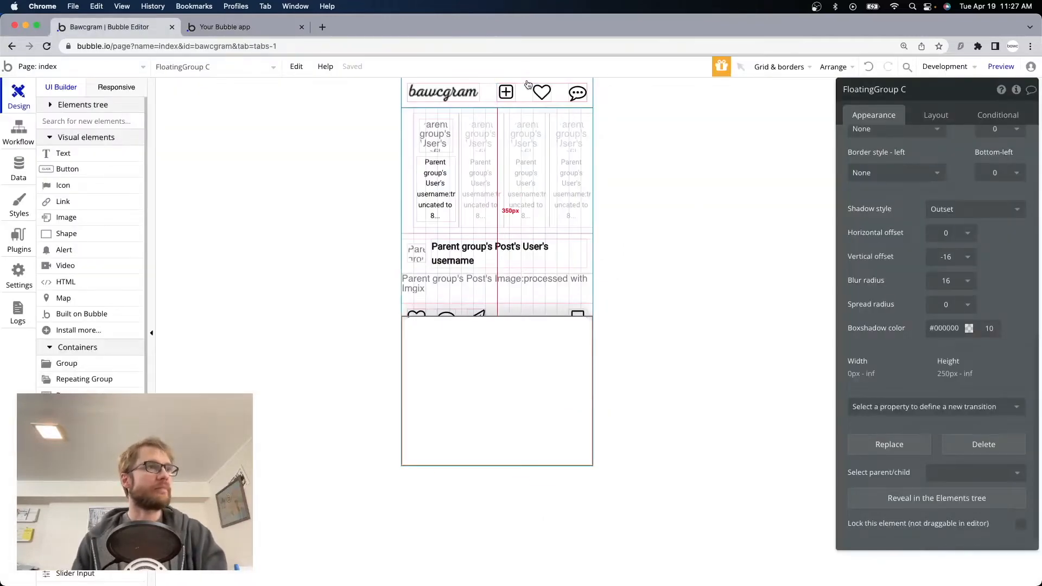
{"action": "left_click", "coordinate": [505, 96]}
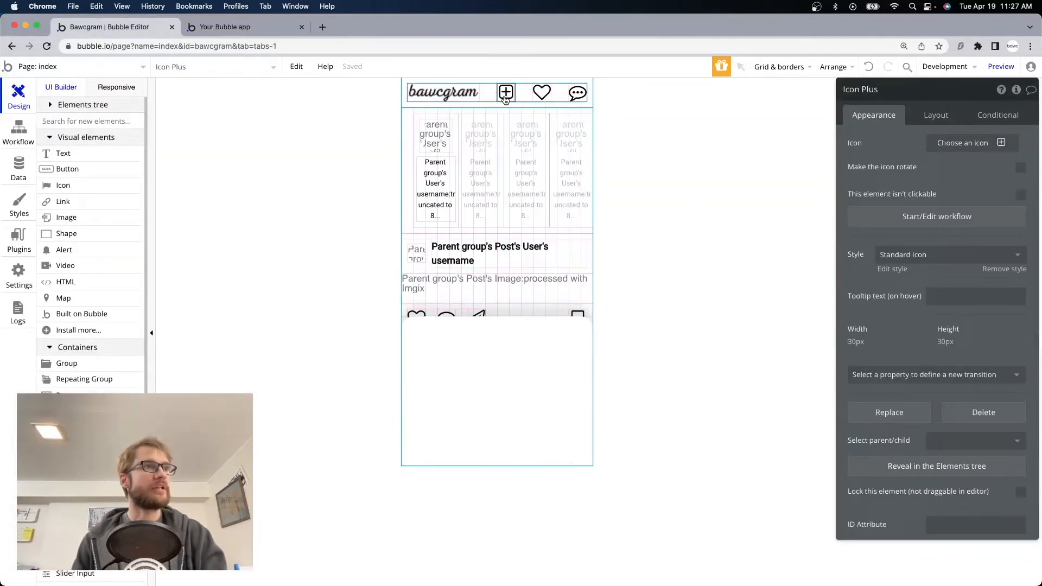
{"action": "left_click", "coordinate": [929, 226]}
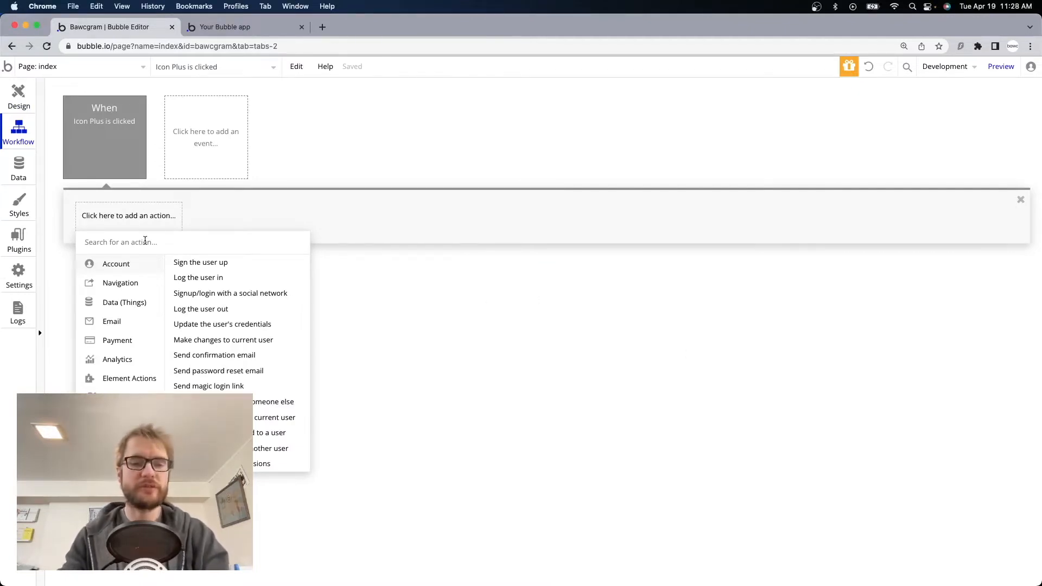
{"action": "type", "text": "anim"}
{"action": "left_click", "coordinate": [143, 266]}
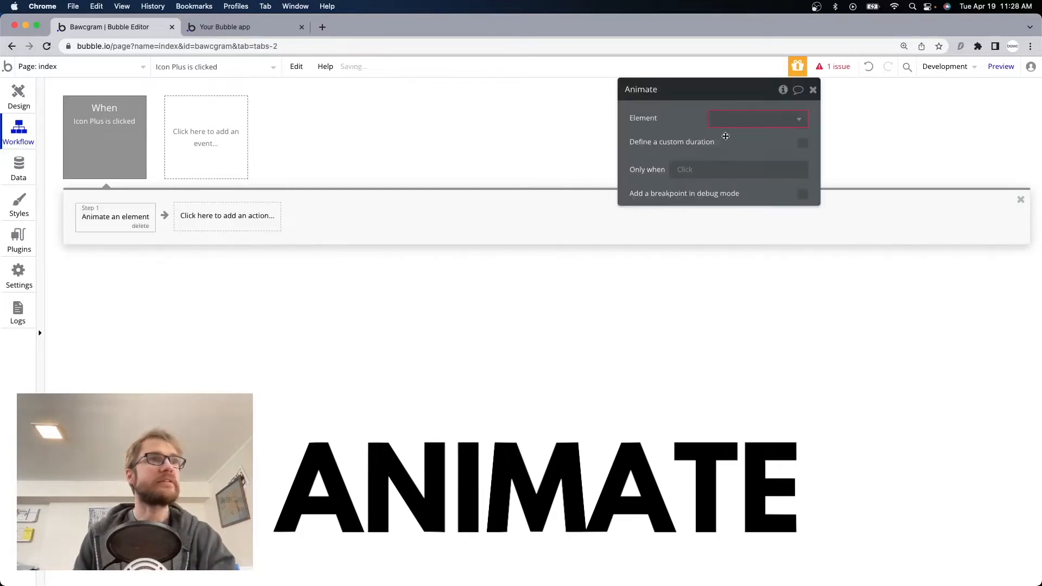
Make the Animate action target FloatingGroup C with the Transition BounceUpIn animation
{"action": "left_click", "coordinate": [733, 120]}
{"action": "type", "text": "floa"}
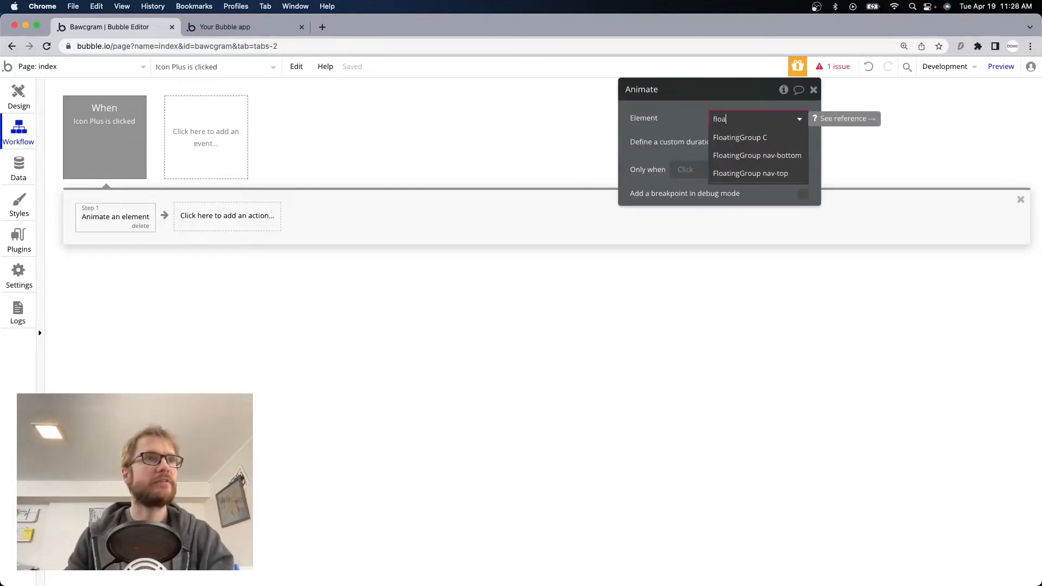
{"action": "left_click", "coordinate": [730, 136]}
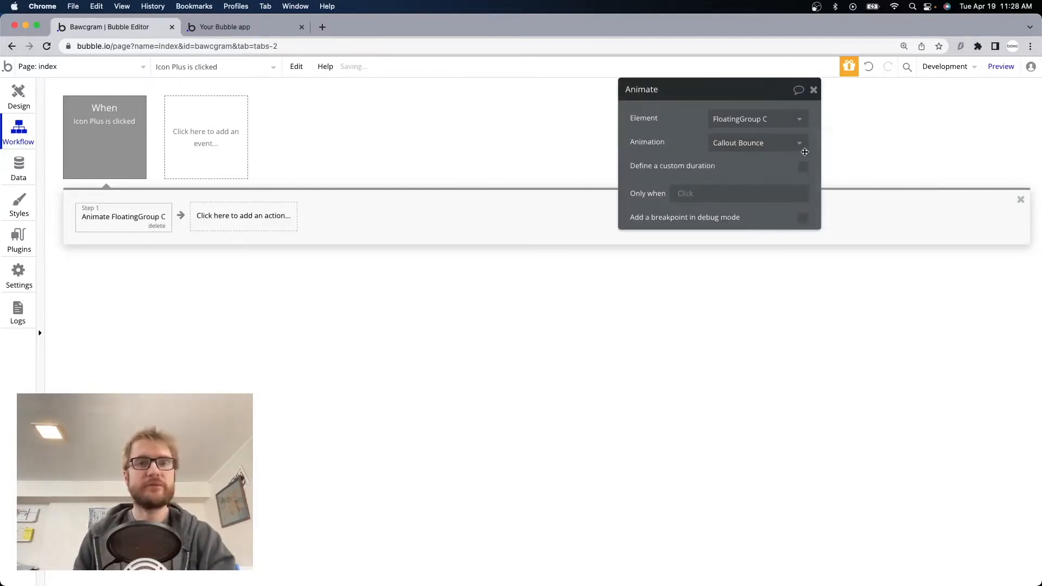
{"action": "left_click", "coordinate": [768, 147]}
{"action": "scroll", "coordinate": [767, 272], "scroll_direction": "down", "scroll_amount": 5}
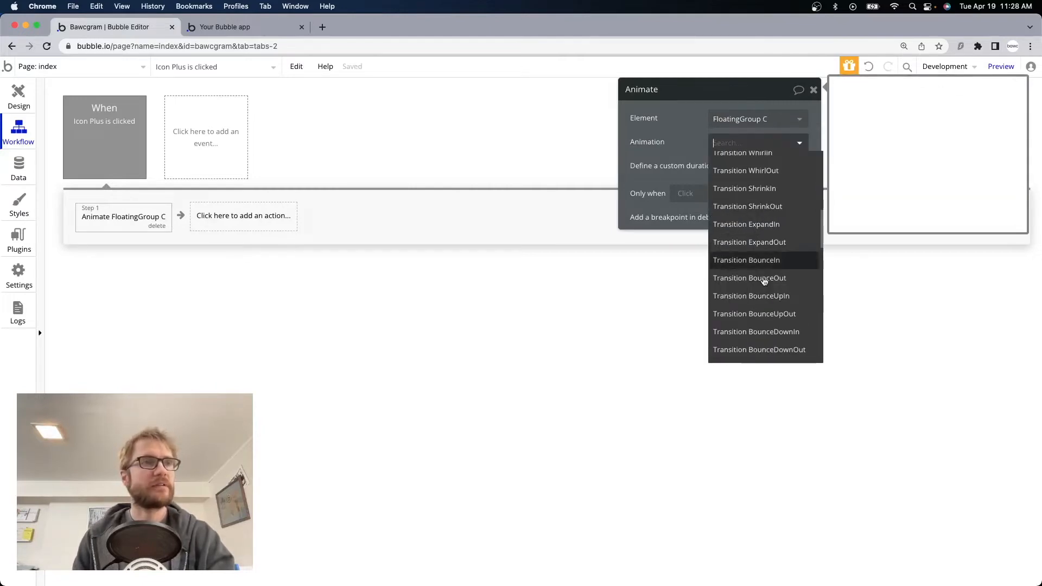
{"action": "left_click", "coordinate": [759, 296]}
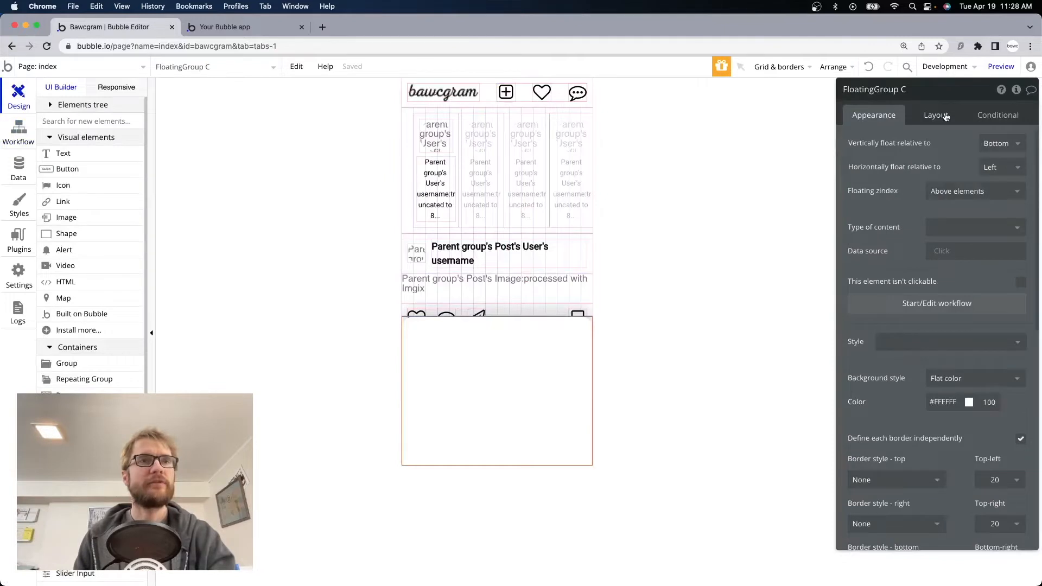
Turn off FloatingGroup C's visibility on page load and test the plus icon's animation in the app preview
{"action": "left_click", "coordinate": [945, 116]}
{"action": "left_click", "coordinate": [1021, 196]}
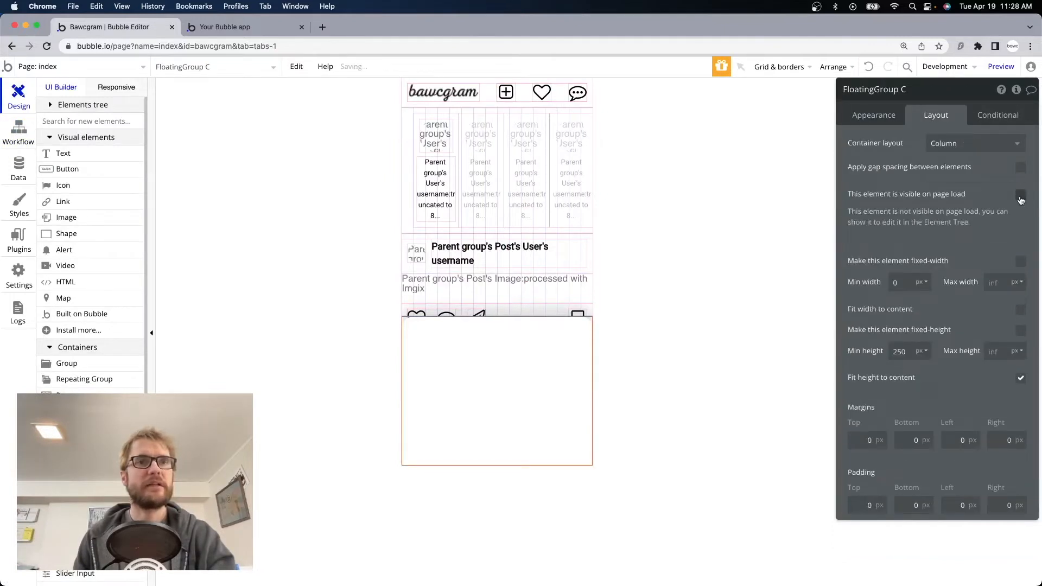
{"action": "left_click", "coordinate": [244, 28]}
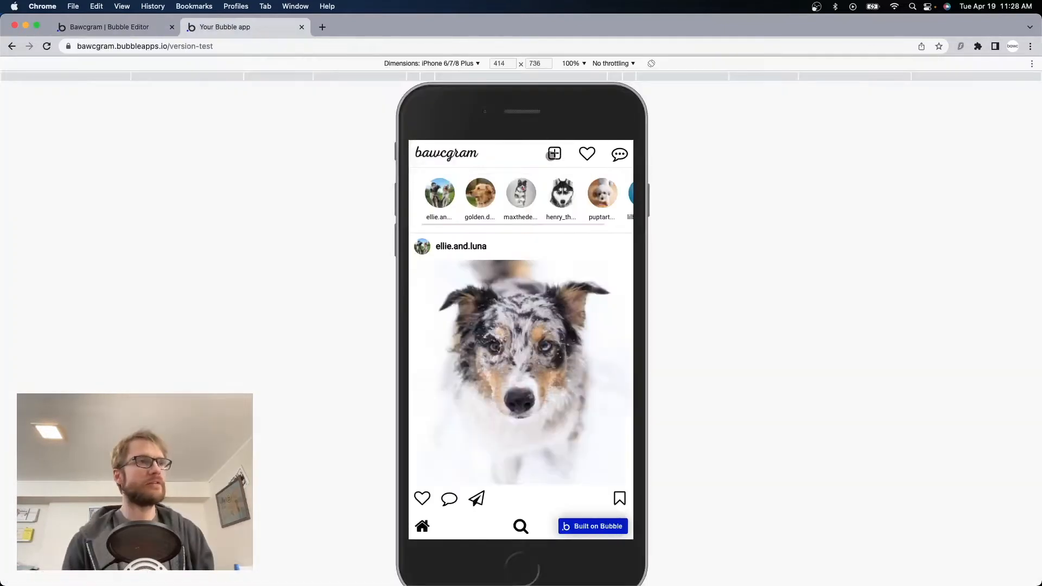
{"action": "left_click", "coordinate": [554, 154]}
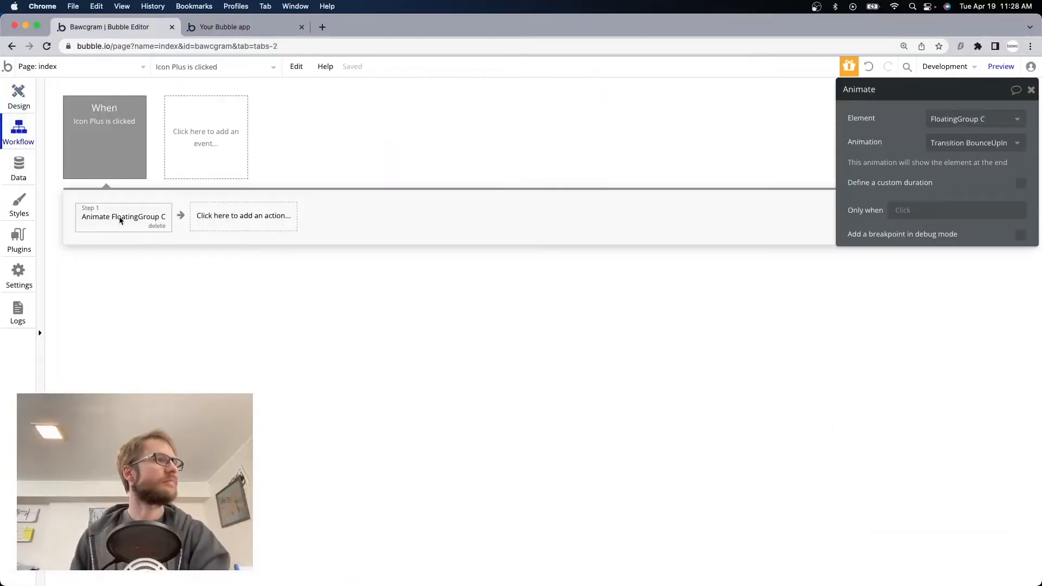
Change the plus icon workflow's animation to Transition NoBounceUpIn and test it in the app preview
{"action": "left_click", "coordinate": [975, 143]}
{"action": "type", "text": "upin"}
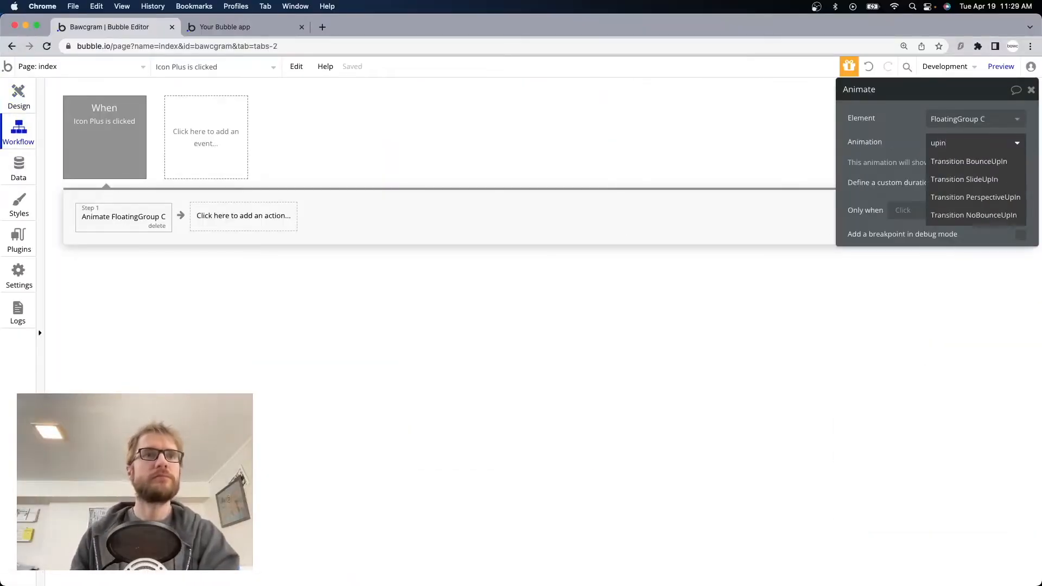
{"action": "left_click", "coordinate": [998, 216]}
{"action": "left_click", "coordinate": [214, 27]}
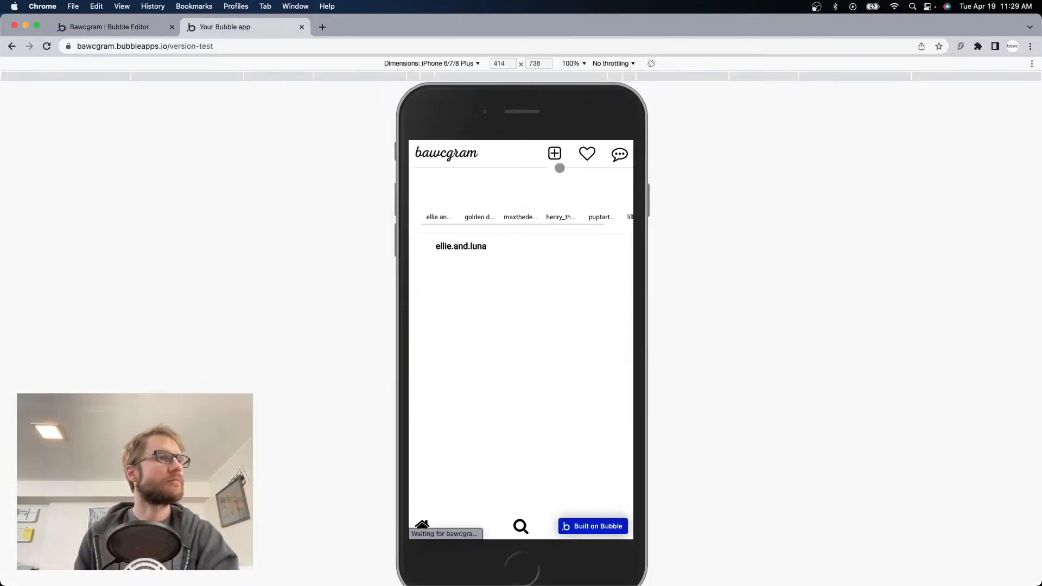
{"action": "left_click", "coordinate": [555, 154]}
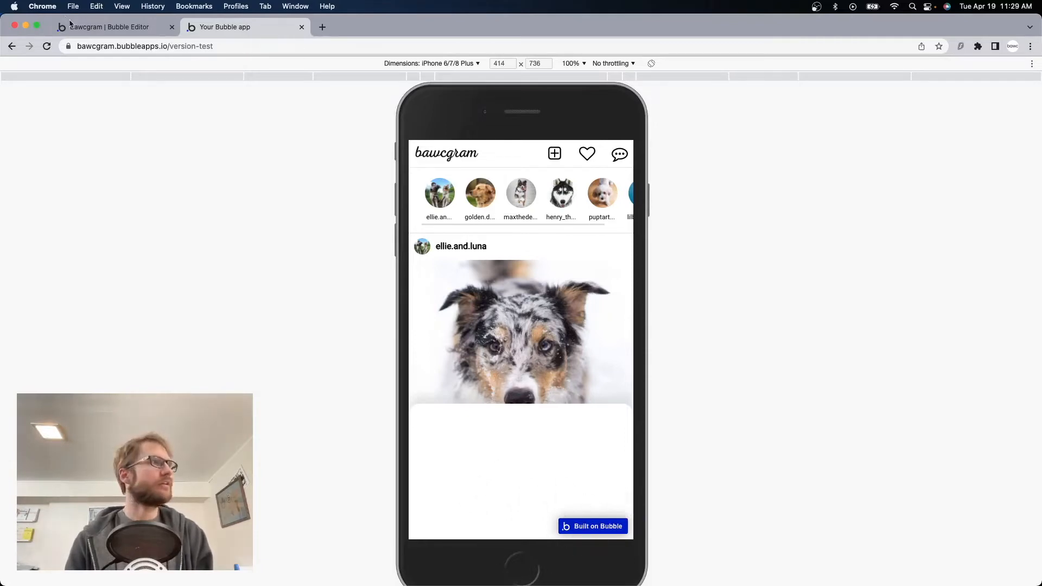
Add another floating group to the index page over the stories row and name it FloatingGroup Darkness
{"action": "left_click", "coordinate": [104, 27]}
{"action": "left_click", "coordinate": [19, 96]}
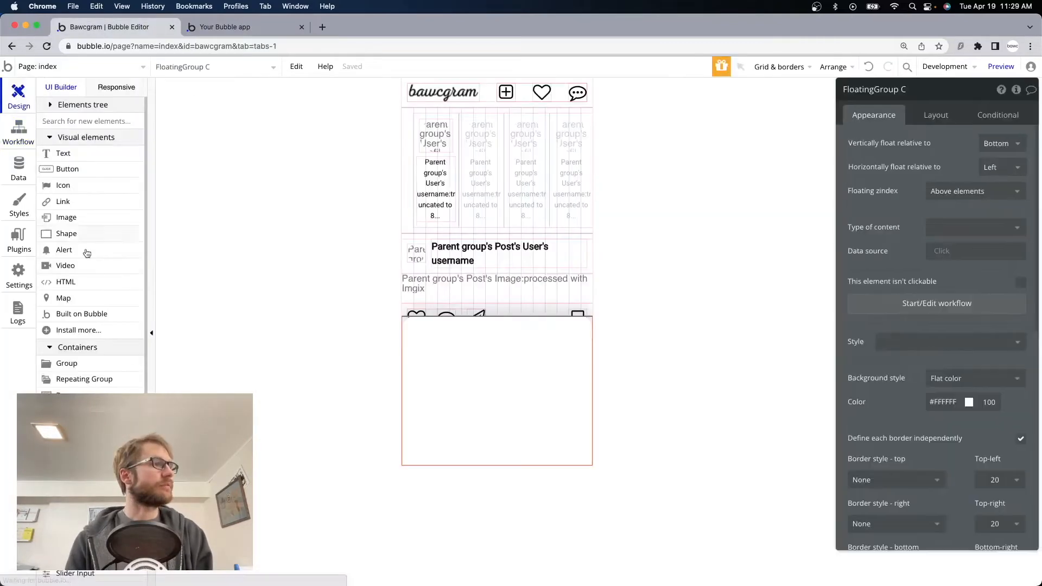
{"action": "left_click", "coordinate": [82, 411]}
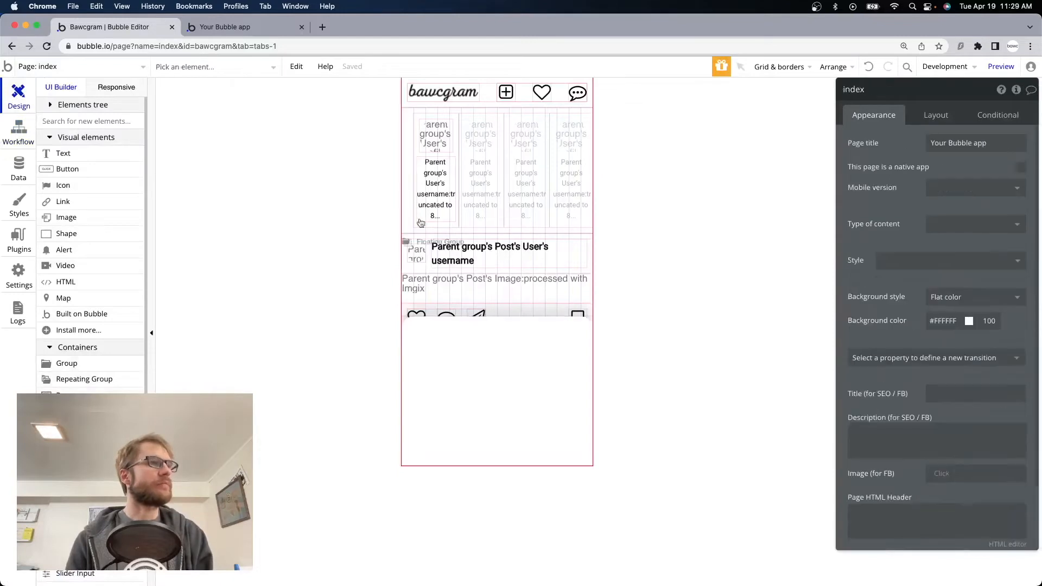
{"action": "left_click", "coordinate": [460, 176]}
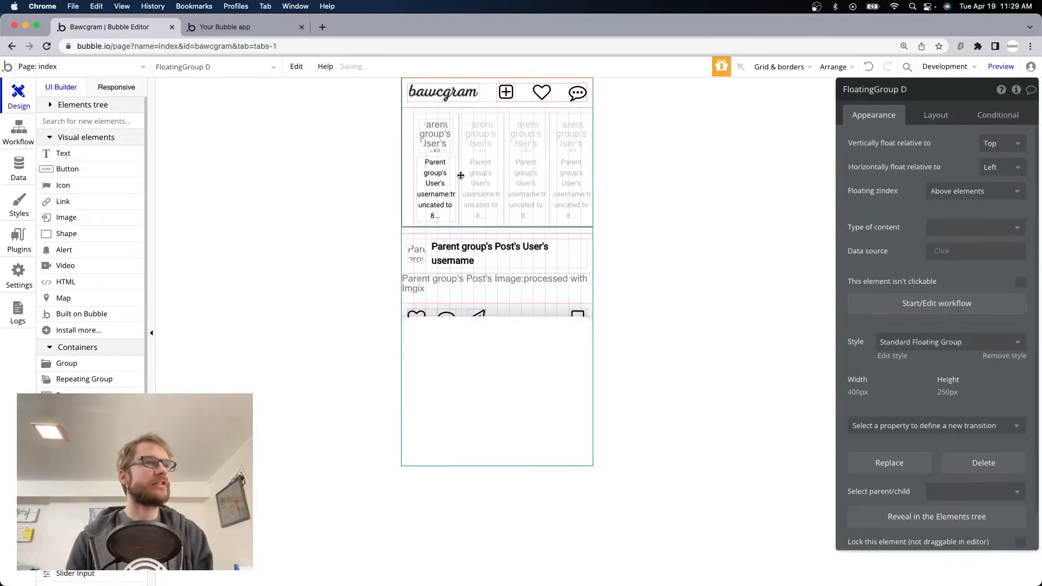
{"action": "left_click", "coordinate": [921, 90]}
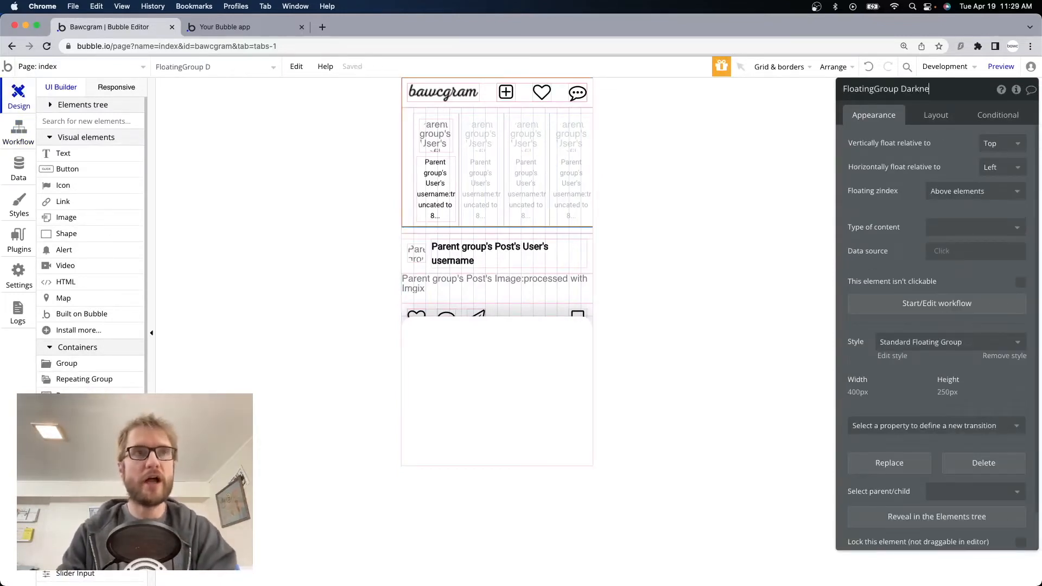
Rename the bottom-anchored white floating group to FloatingGroup Create and expand the list of page elements
{"action": "left_click", "coordinate": [523, 331]}
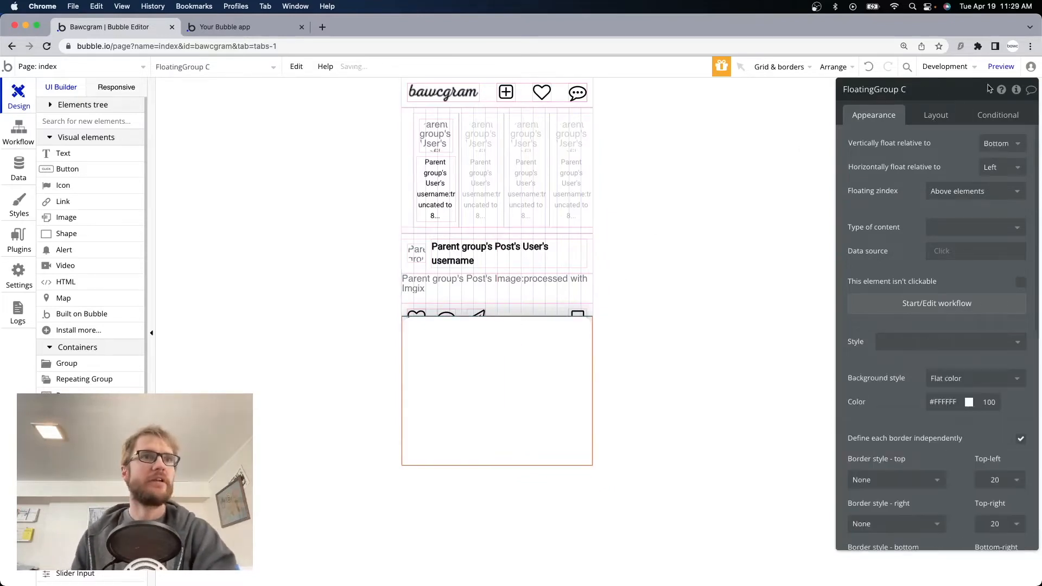
{"action": "left_click", "coordinate": [949, 92]}
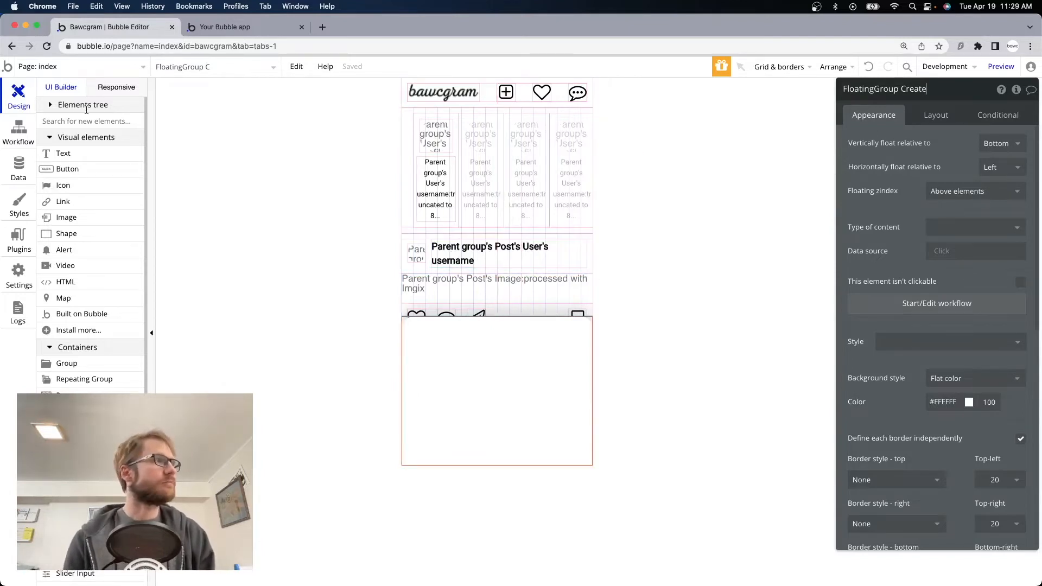
{"action": "left_click", "coordinate": [45, 106]}
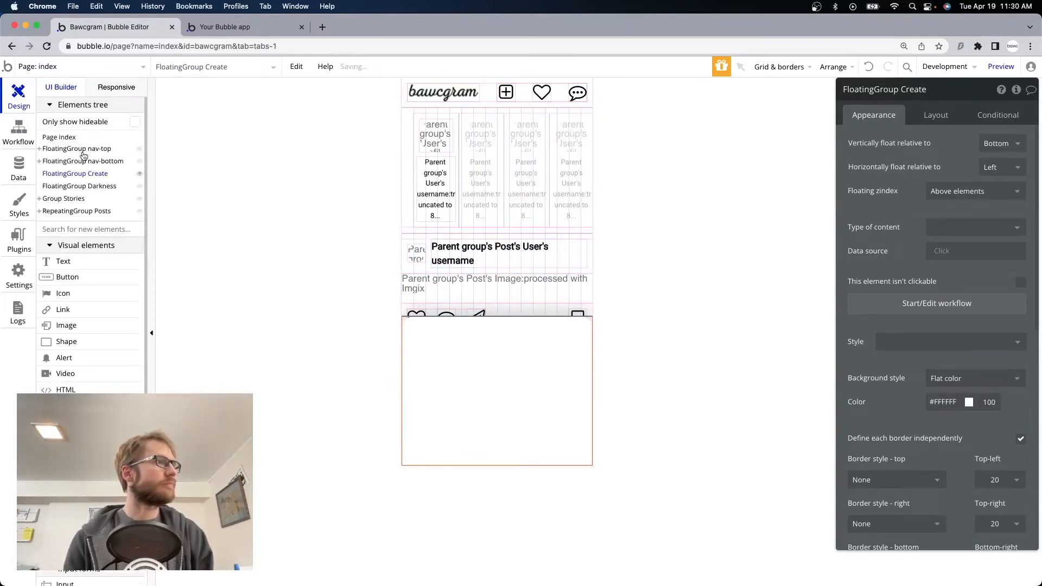
Make FloatingGroup Darkness float vertically relative to Both
{"action": "left_click", "coordinate": [91, 186]}
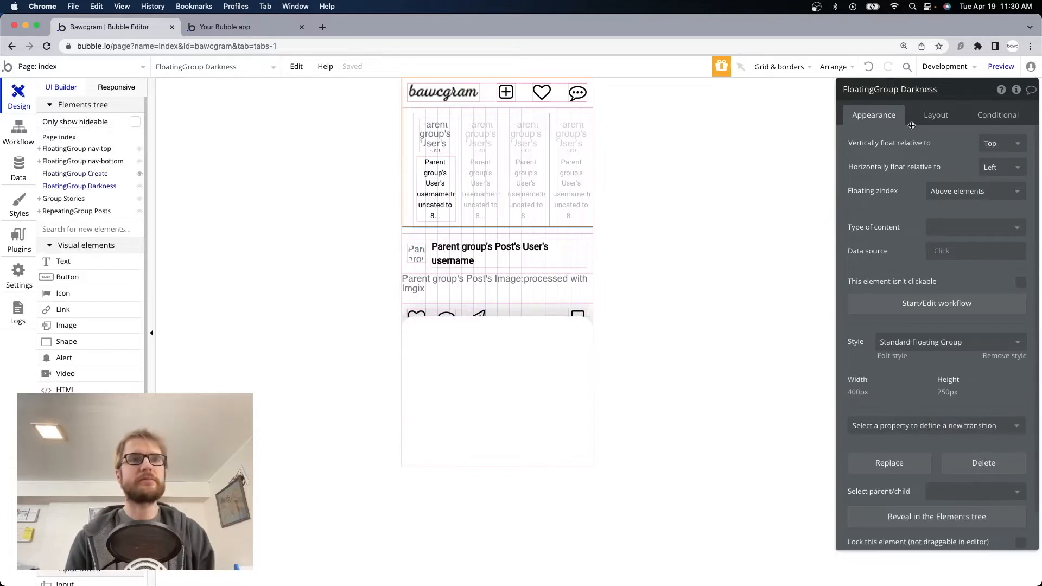
{"action": "left_click", "coordinate": [994, 145]}
{"action": "left_click", "coordinate": [1003, 199]}
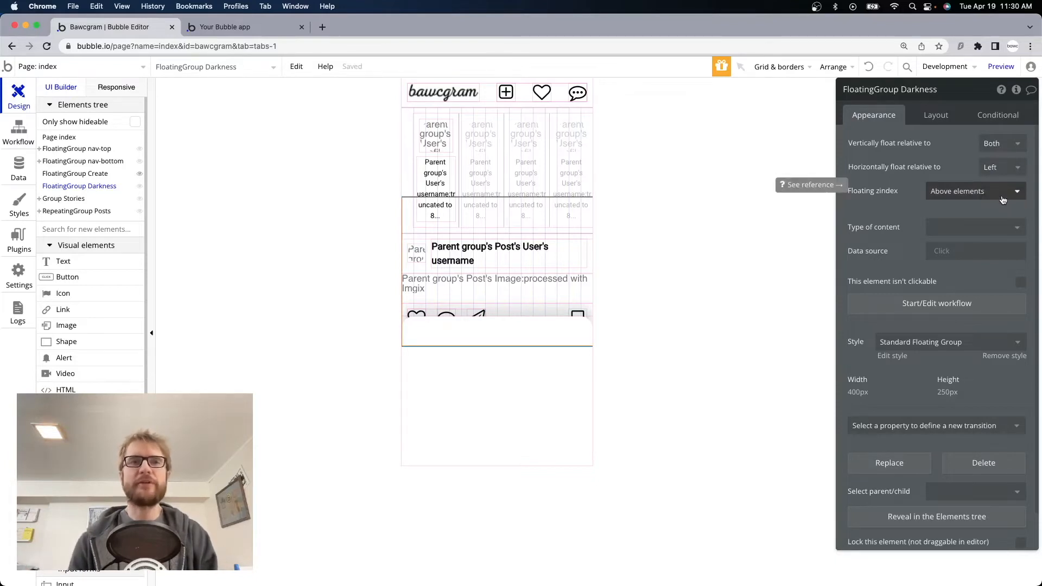
Remove the preset style from FloatingGroup Darkness and give it a flat color background
{"action": "scroll", "coordinate": [952, 240], "scroll_direction": "down", "scroll_amount": 2}
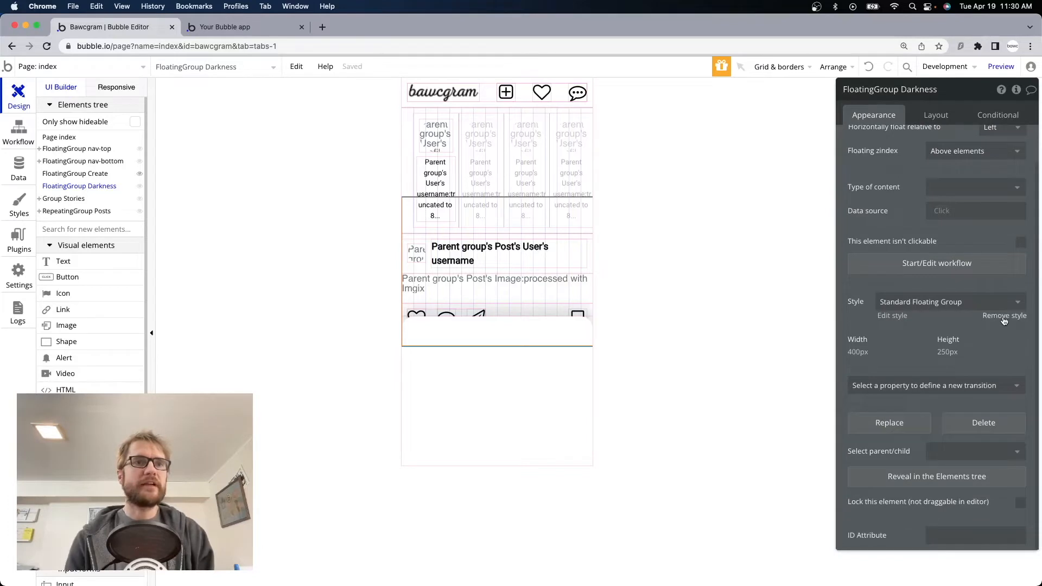
{"action": "left_click", "coordinate": [1003, 319]}
{"action": "scroll", "coordinate": [971, 320], "scroll_direction": "down", "scroll_amount": 1}
{"action": "left_click", "coordinate": [960, 317]}
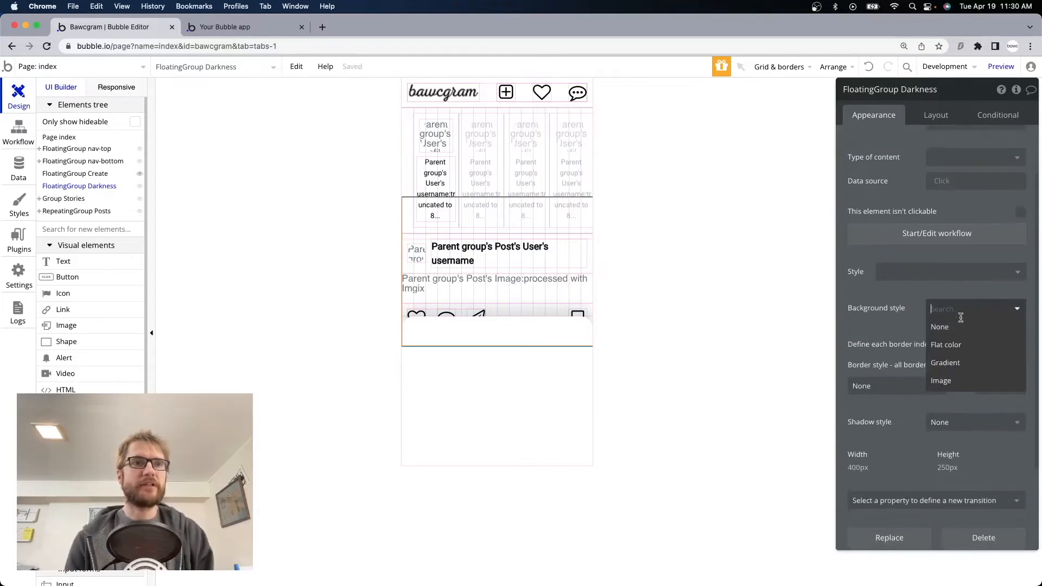
{"action": "left_click", "coordinate": [962, 349]}
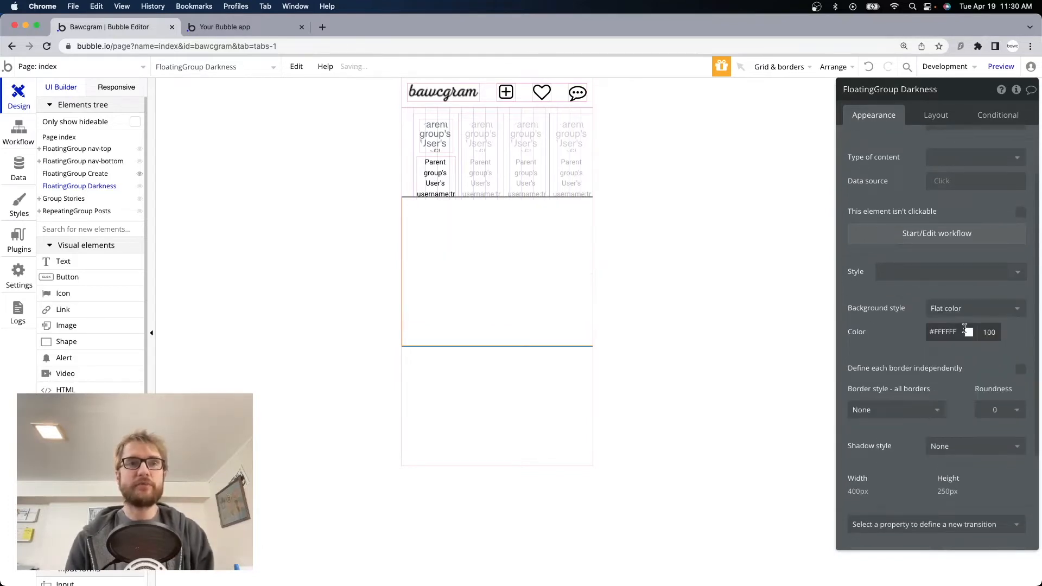
Set FloatingGroup Darkness's background color to black #000000 with an opacity of 50
{"action": "left_click", "coordinate": [969, 332]}
{"action": "left_click_drag", "start_coordinate": [929, 428], "coordinate": [917, 452]}
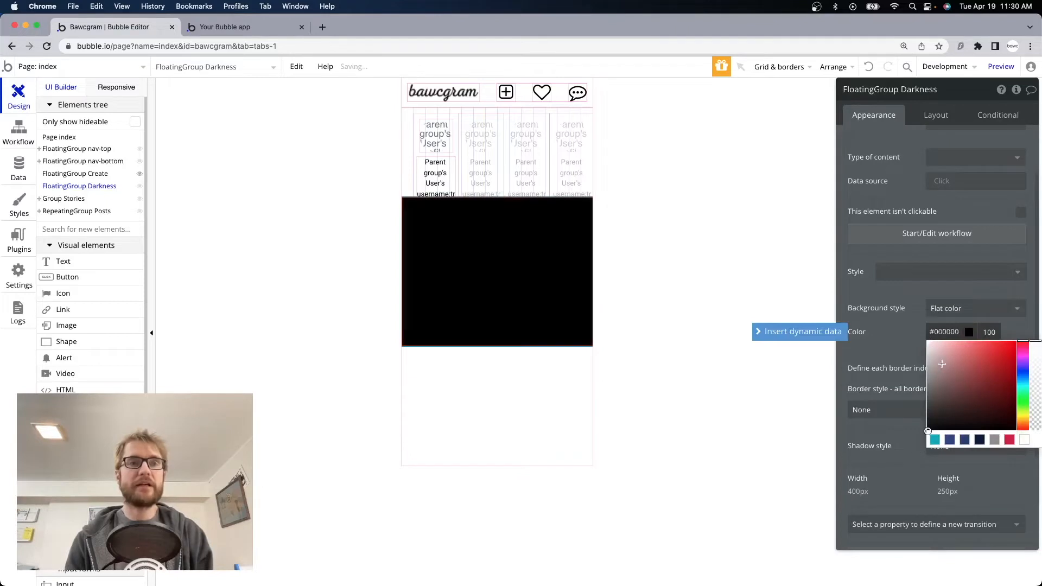
{"action": "double_click", "coordinate": [988, 332]}
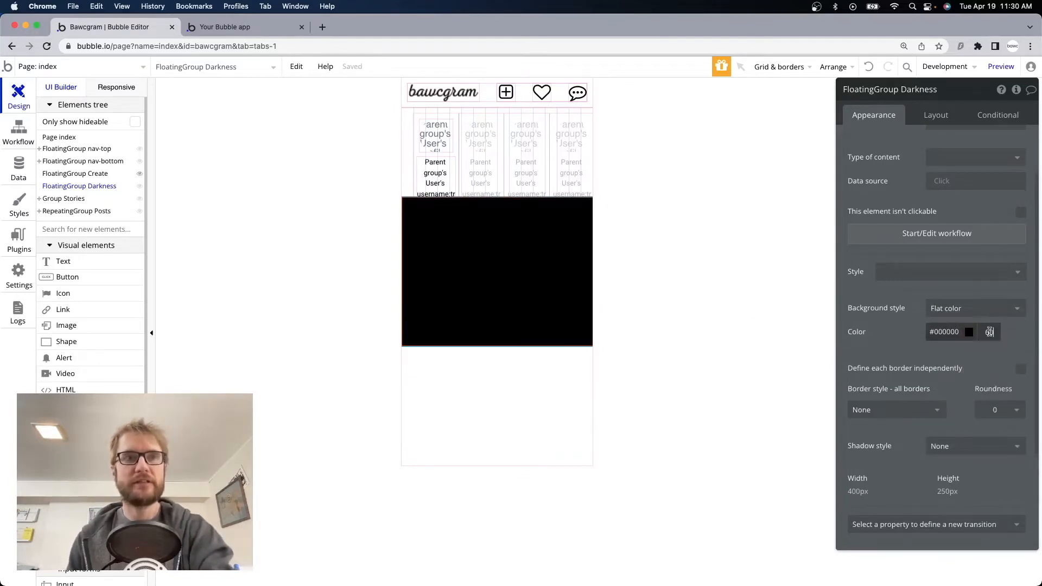
{"action": "type", "text": "60"}
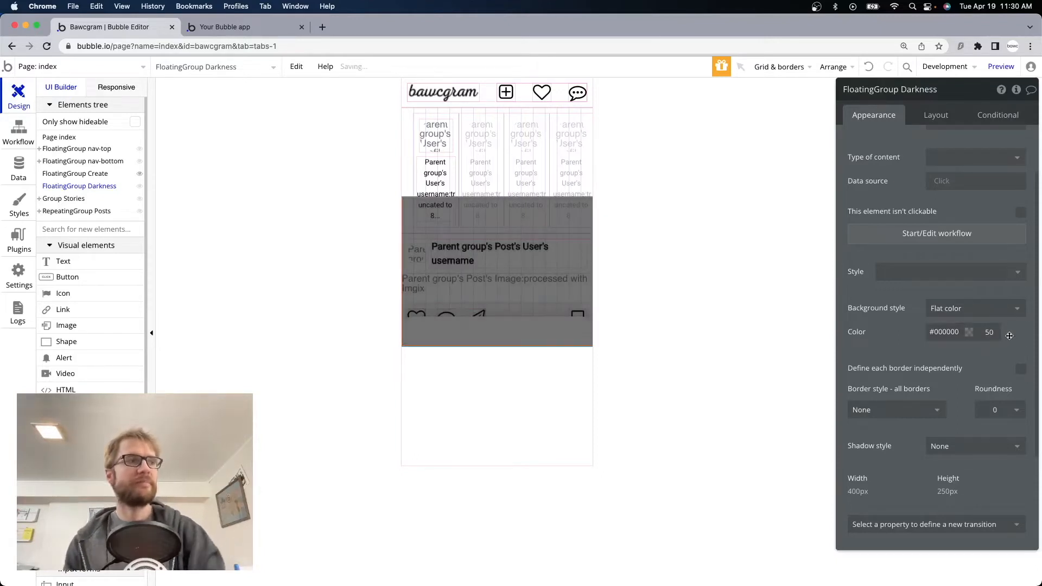
Give FloatingGroup Darkness a Column container layout and replace its fixed width with a minimum width of 0 px
{"action": "left_click", "coordinate": [960, 116]}
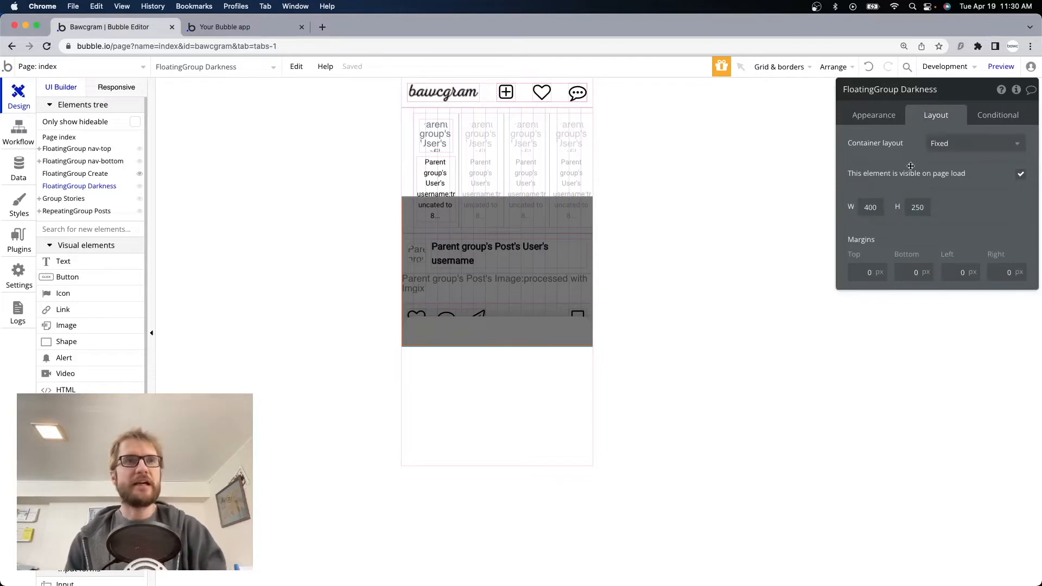
{"action": "left_click", "coordinate": [962, 144]}
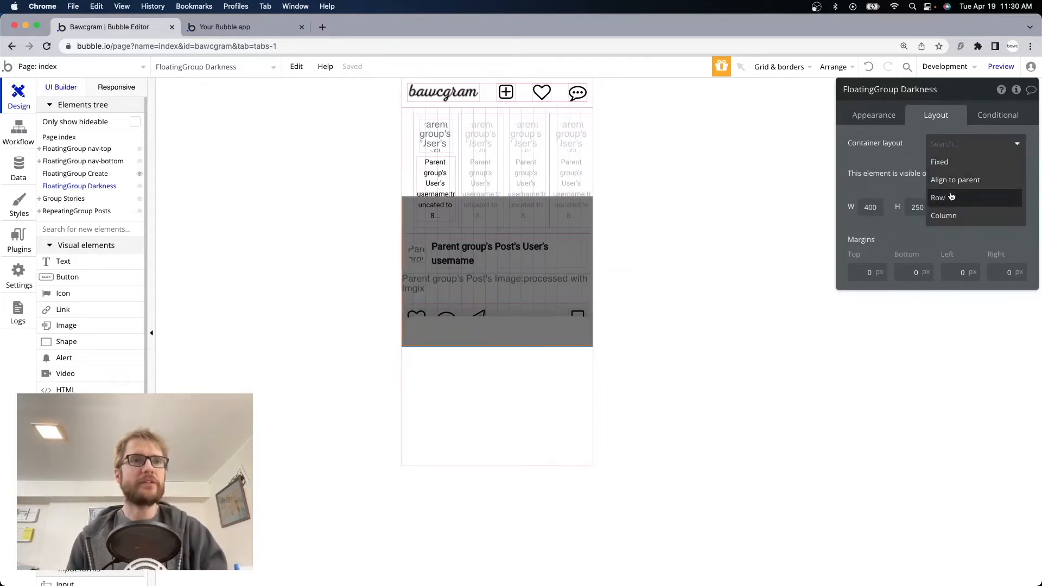
{"action": "left_click", "coordinate": [958, 216]}
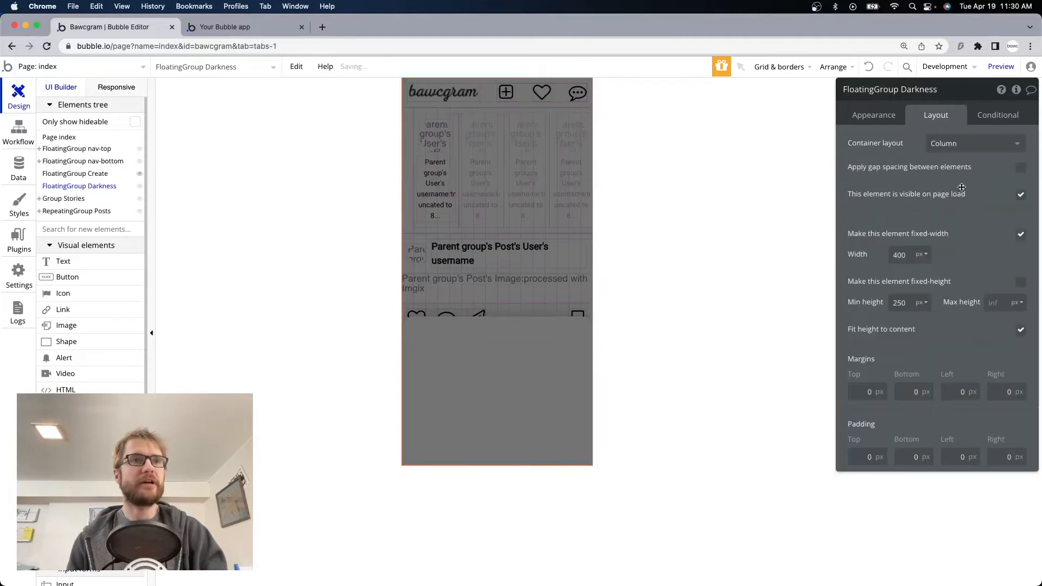
{"action": "left_click", "coordinate": [1018, 235]}
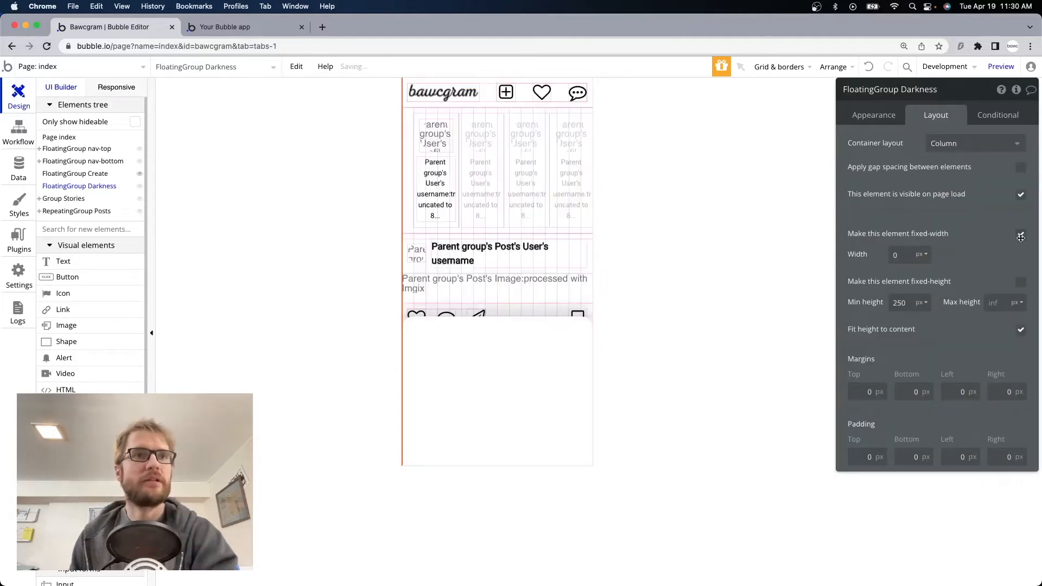
{"action": "left_click", "coordinate": [1020, 236]}
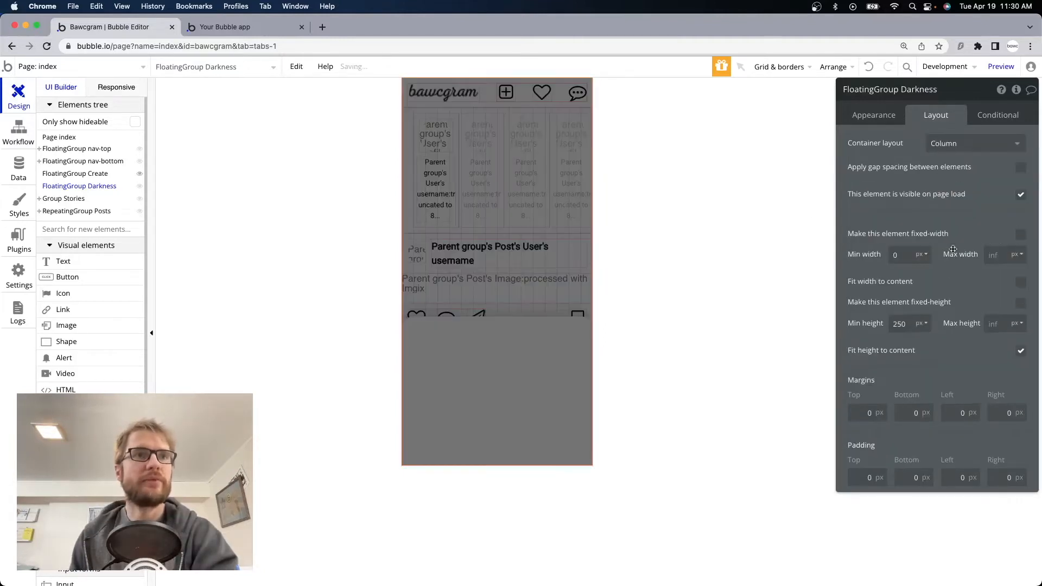
Set FloatingGroup Darkness's minimum height to 0 px and reload the app preview to check the overlay
{"action": "double_click", "coordinate": [908, 323]}
{"action": "type", "text": "0"}
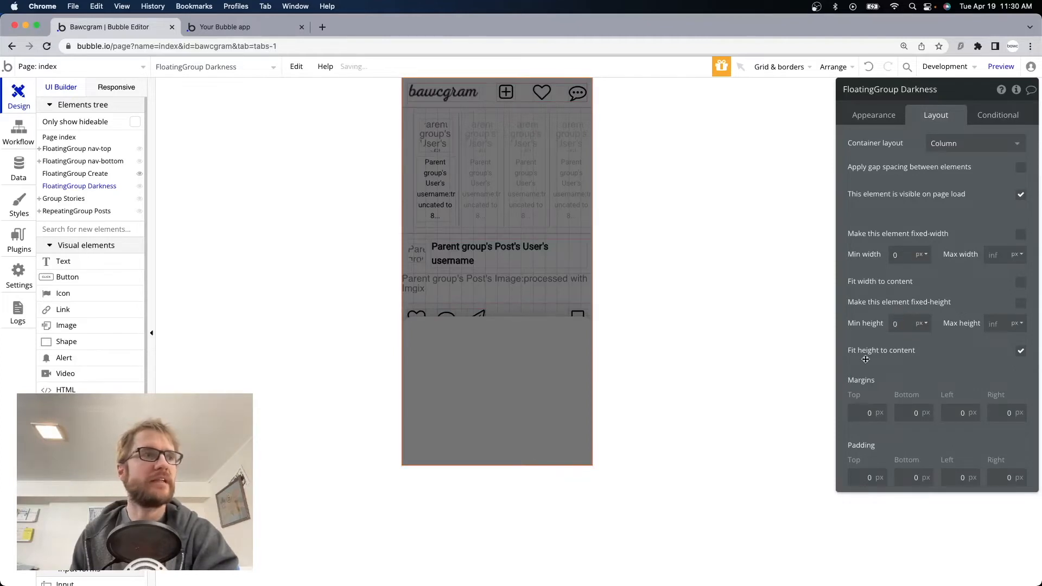
{"action": "left_click", "coordinate": [239, 27]}
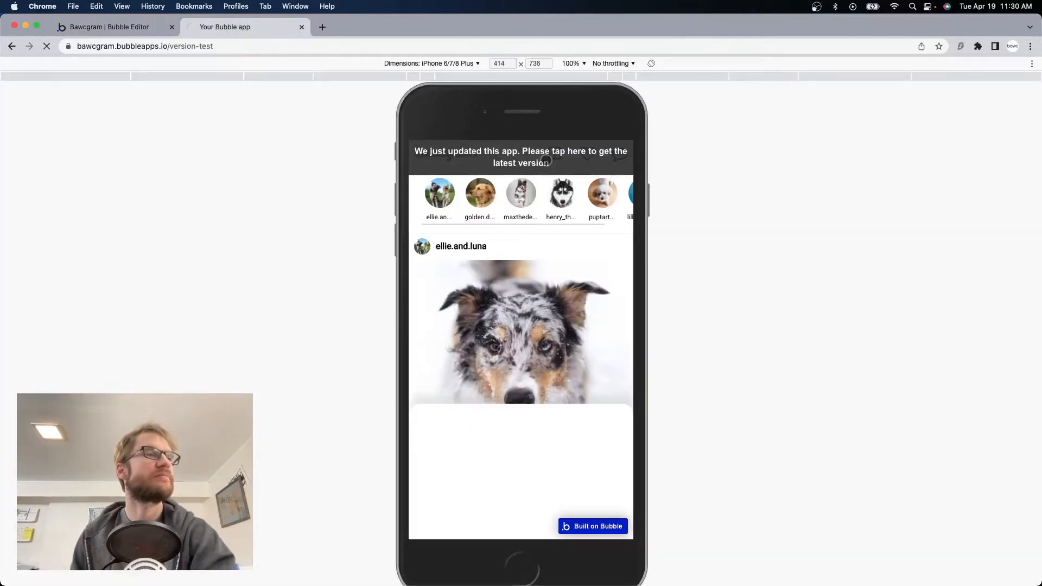
{"action": "left_click", "coordinate": [544, 156]}
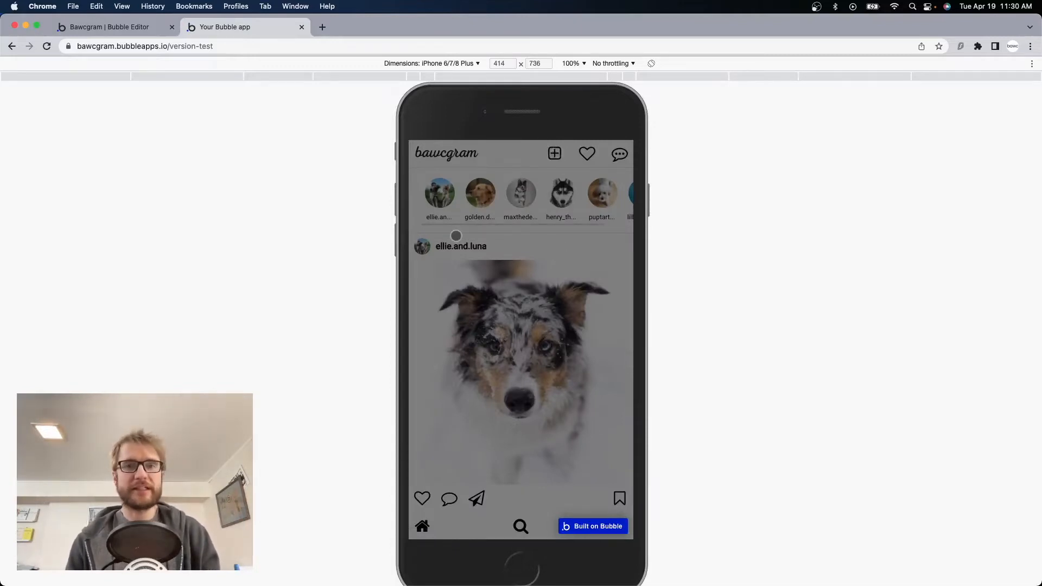
Make FloatingGroup Darkness not visible on page load and bring FloatingGroup Create to the front
{"action": "left_click", "coordinate": [116, 26]}
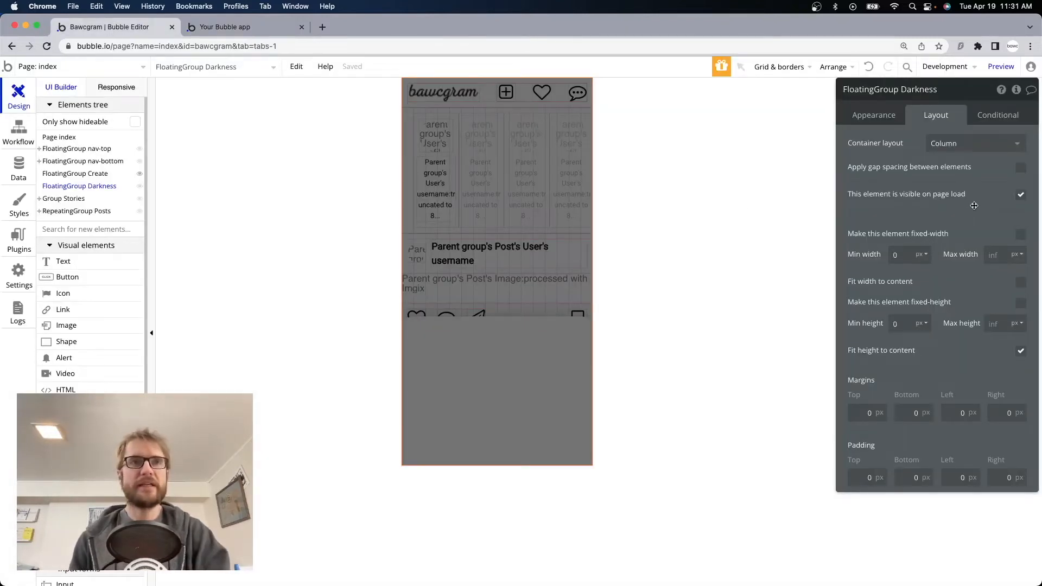
{"action": "left_click", "coordinate": [1020, 195]}
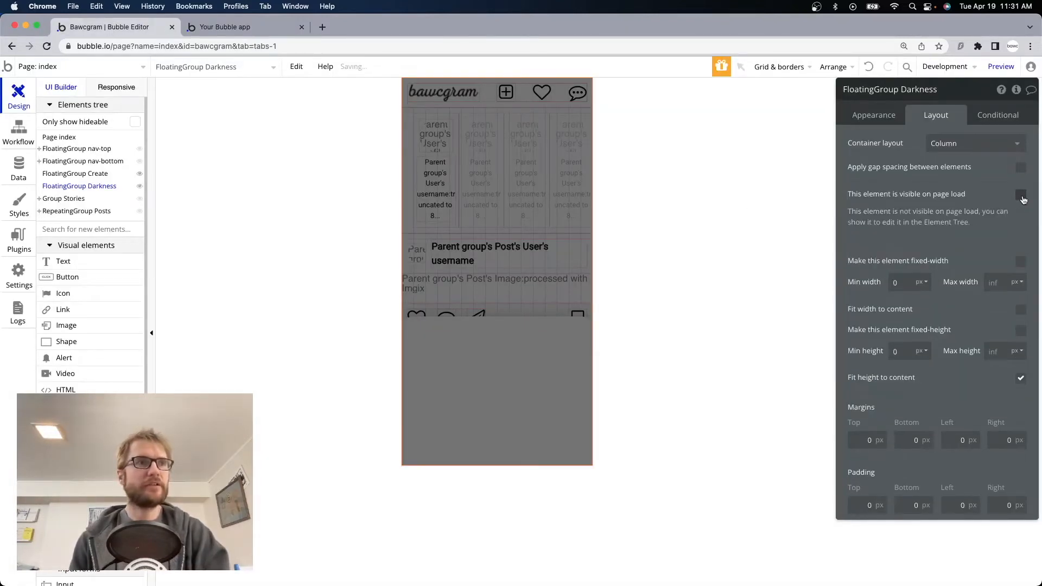
{"action": "left_click", "coordinate": [101, 174]}
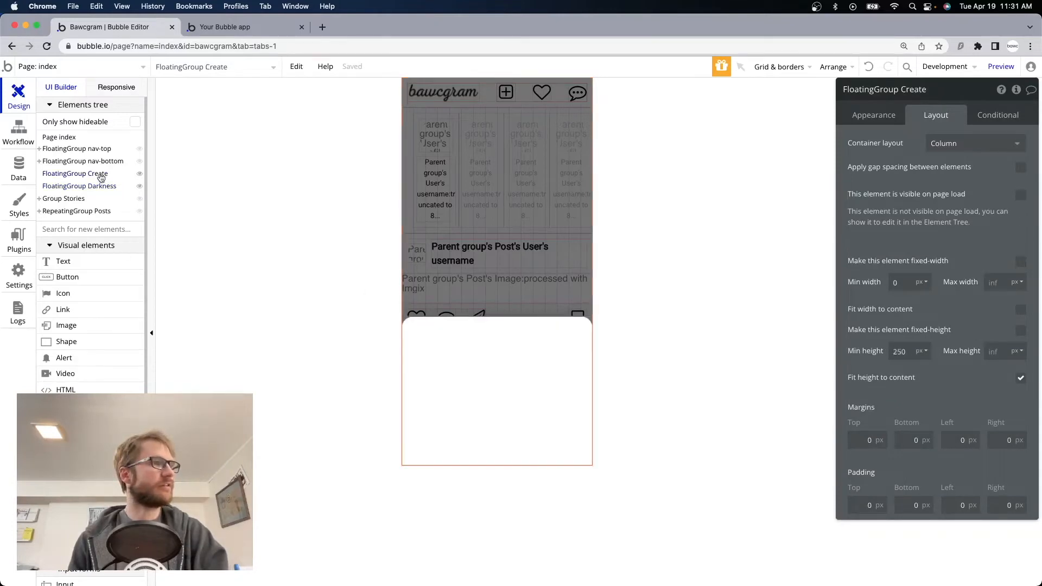
{"action": "left_click", "coordinate": [824, 67]}
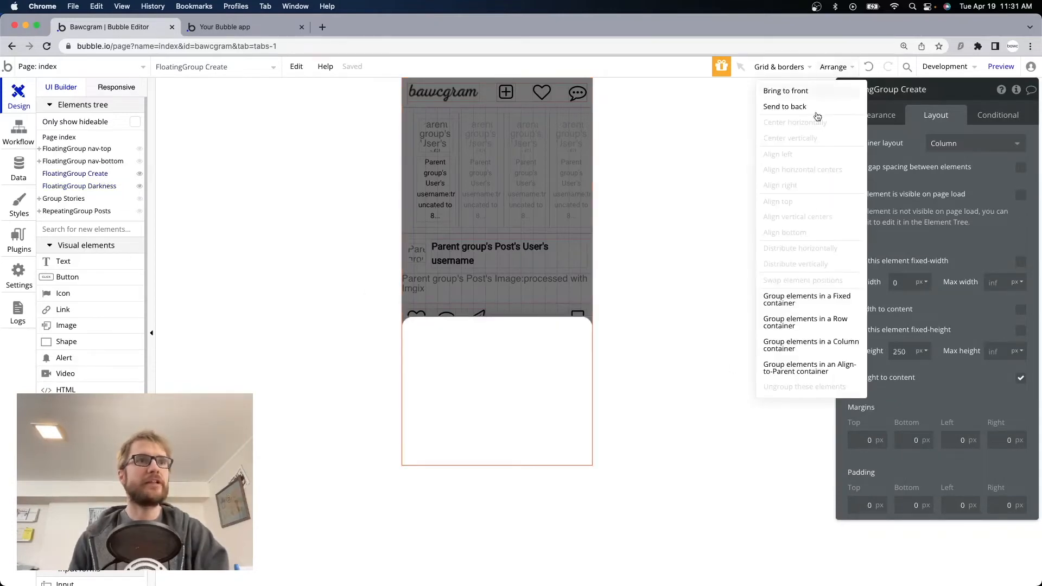
{"action": "left_click", "coordinate": [793, 90]}
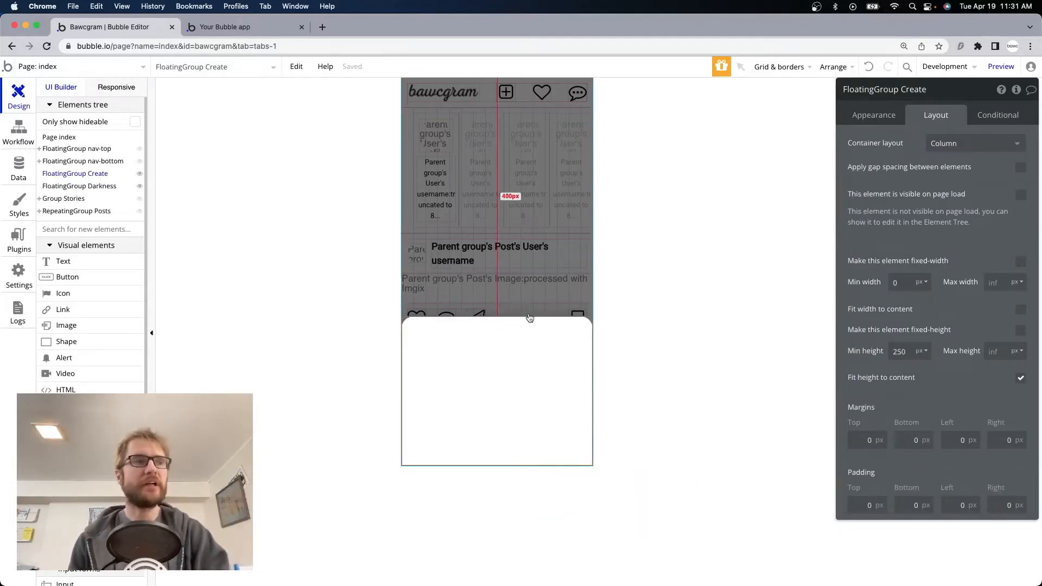
Test opening the create panel from the plus icon in the app preview, and return to the Bubble editor
{"action": "left_click", "coordinate": [236, 33]}
{"action": "left_click", "coordinate": [549, 162]}
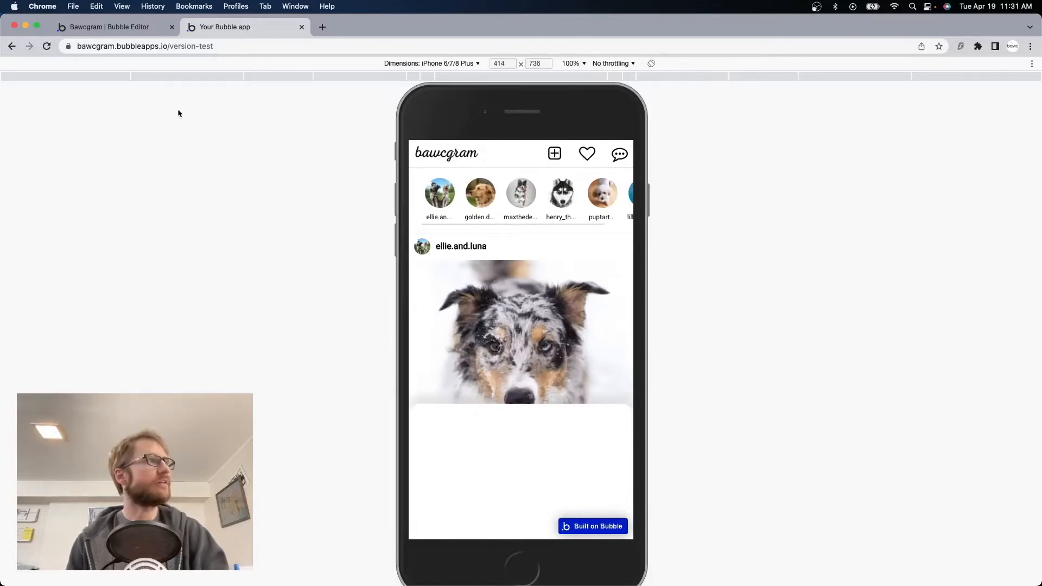
{"action": "left_click", "coordinate": [139, 28]}
Add an Animate an element action targeting FloatingGroup Darkness to the Icon Plus is clicked workflow
{"action": "left_click", "coordinate": [19, 136]}
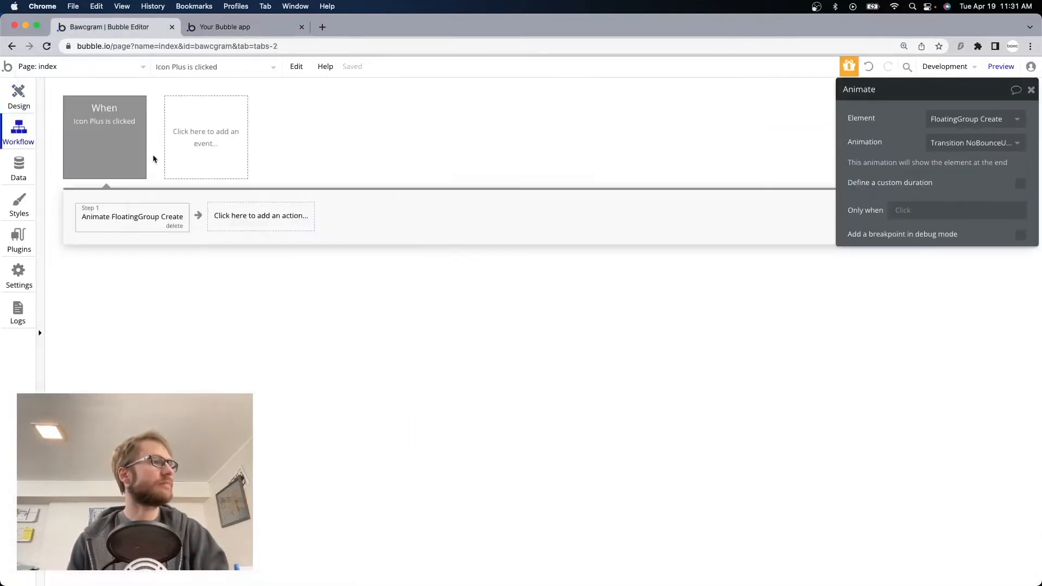
{"action": "left_click", "coordinate": [239, 219]}
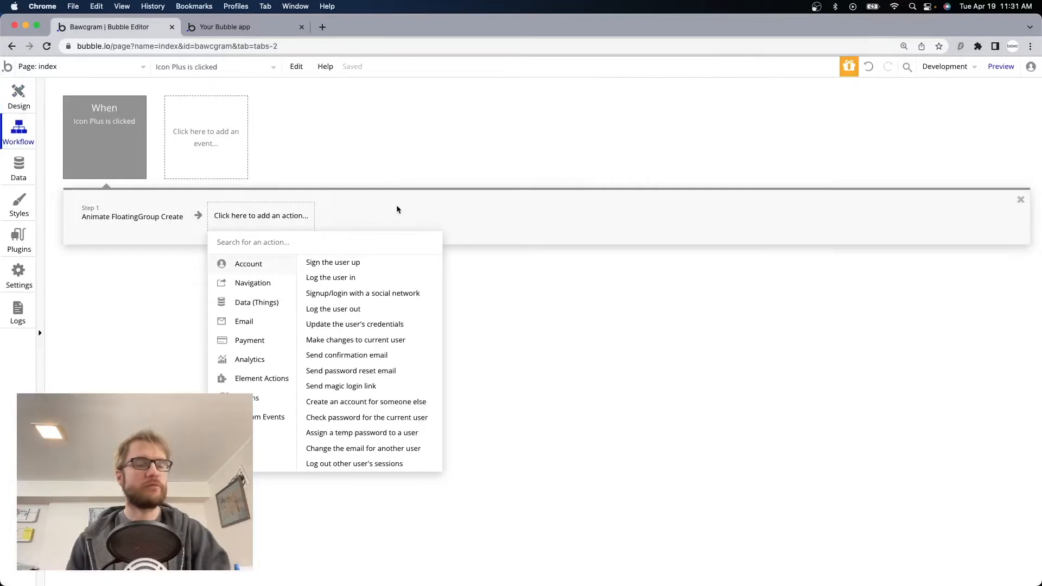
{"action": "type", "text": "anim"}
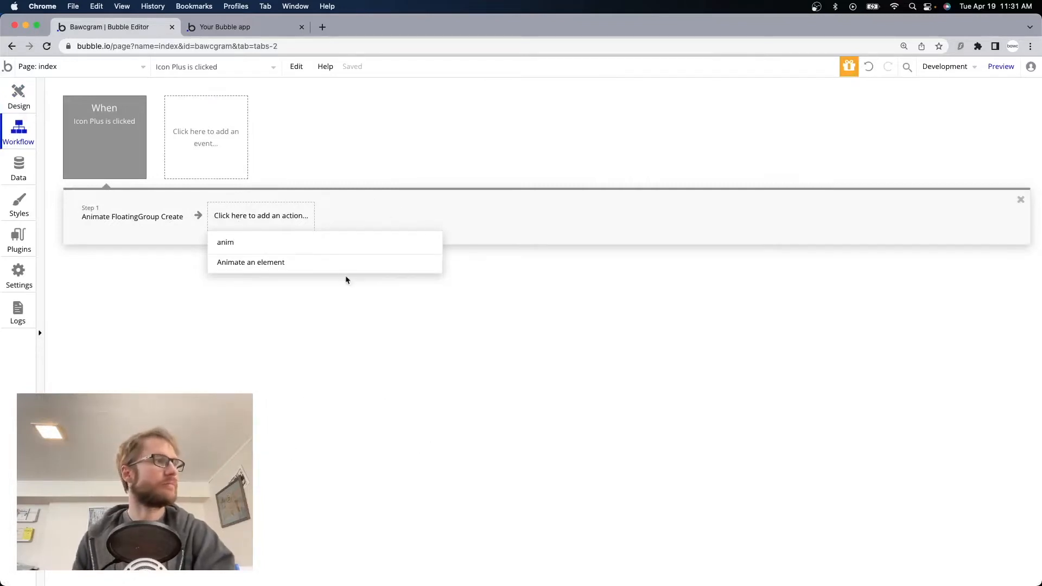
{"action": "left_click", "coordinate": [340, 270]}
{"action": "left_click", "coordinate": [950, 120]}
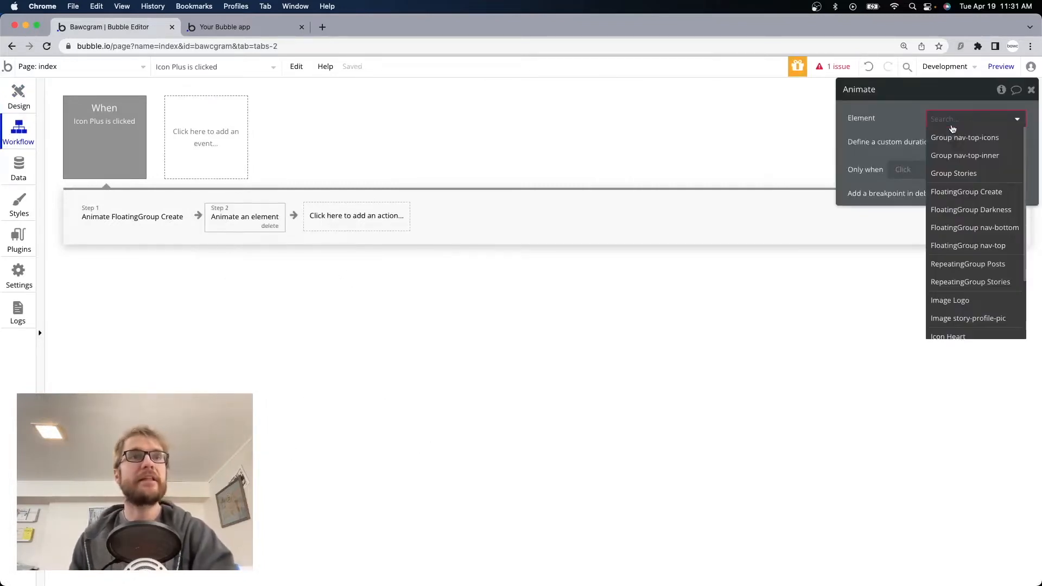
{"action": "type", "text": "darkn"}
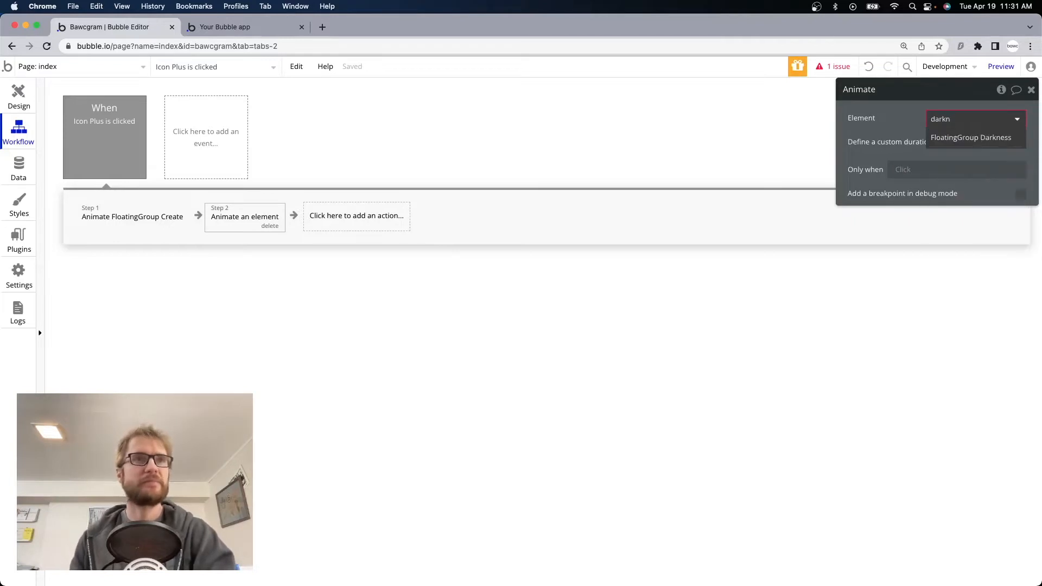
{"action": "left_click", "coordinate": [954, 137]}
Set FloatingGroup Darkness's animation to Transition FadeIn
{"action": "left_click", "coordinate": [964, 143]}
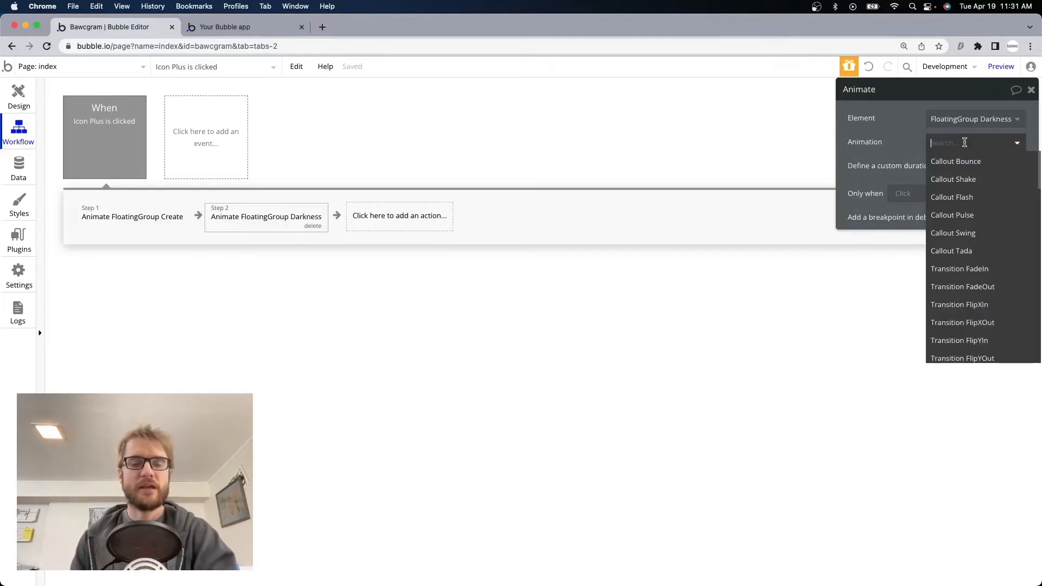
{"action": "type", "text": "fade"}
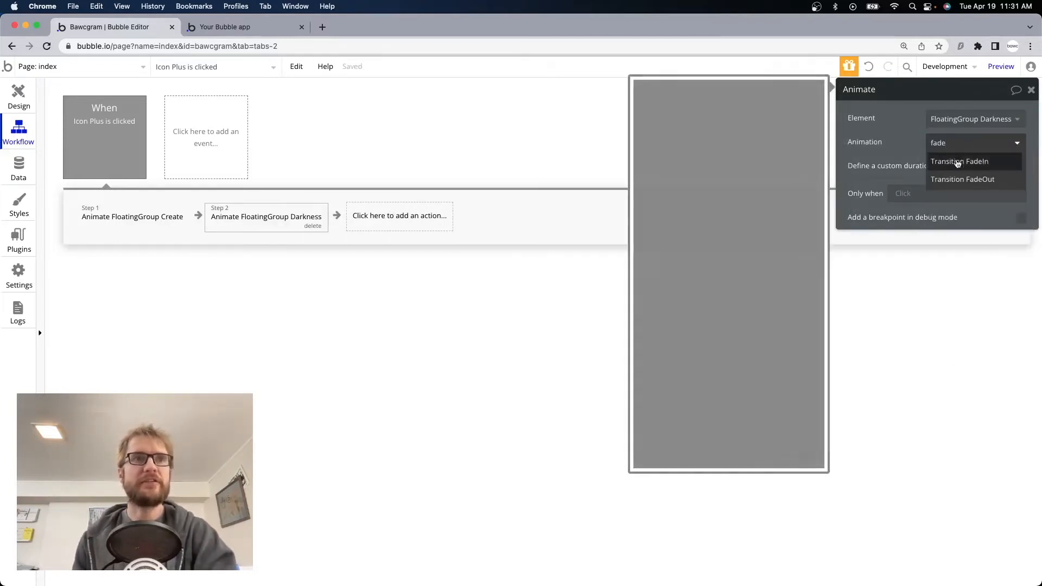
{"action": "left_click", "coordinate": [958, 161]}
{"action": "left_click", "coordinate": [959, 148]}
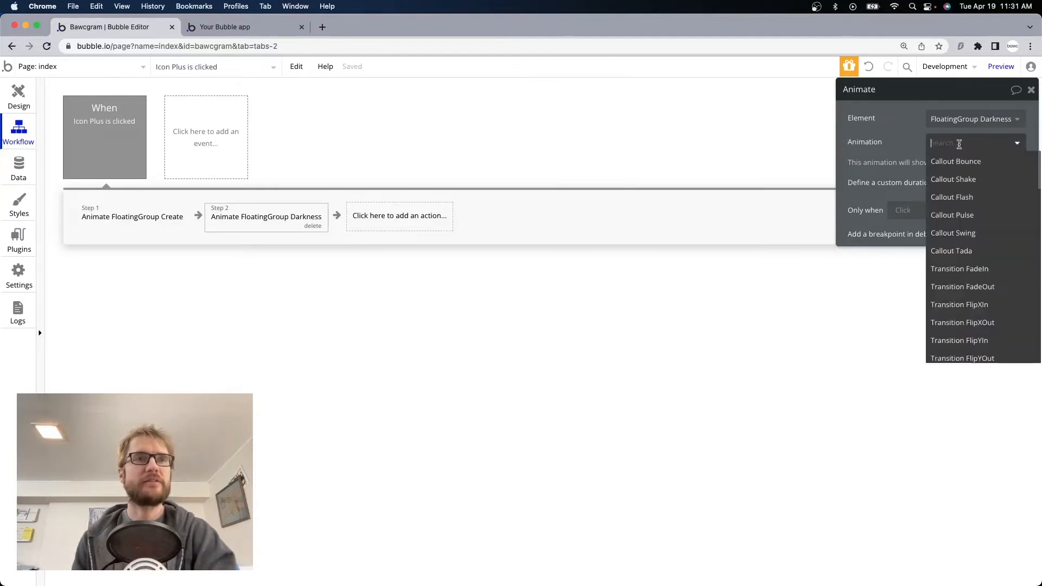
{"action": "type", "text": "fade"}
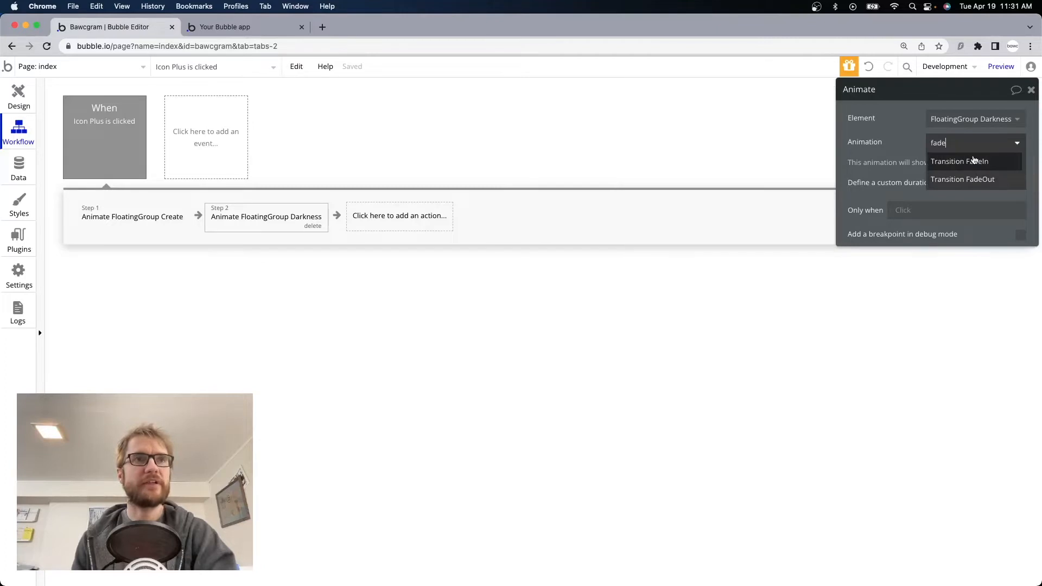
{"action": "left_click", "coordinate": [960, 162]}
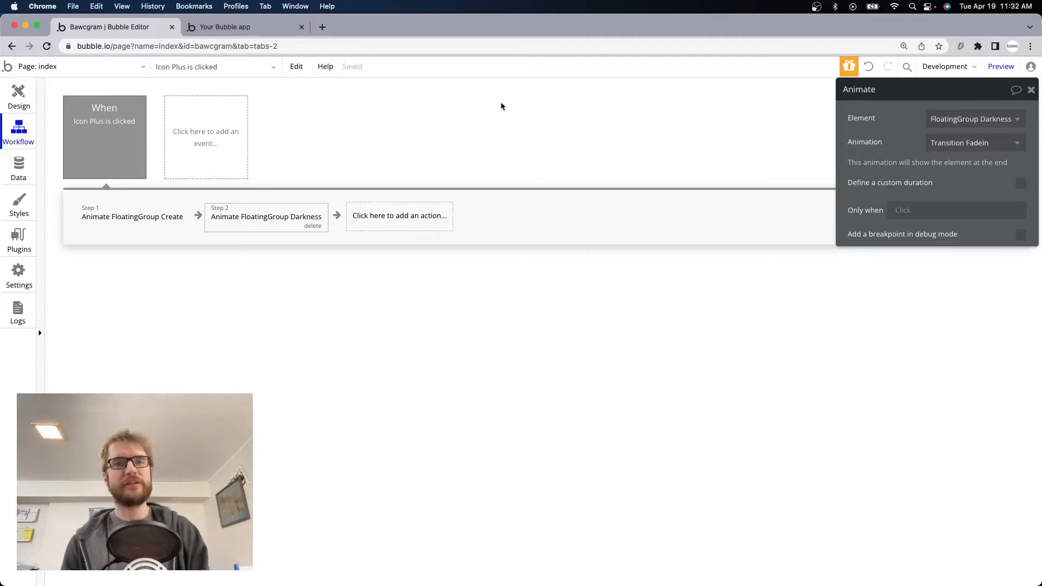
Reload the app preview and open the panel from the plus icon to check how the overlay behaves while scrolling
{"action": "left_click", "coordinate": [223, 27]}
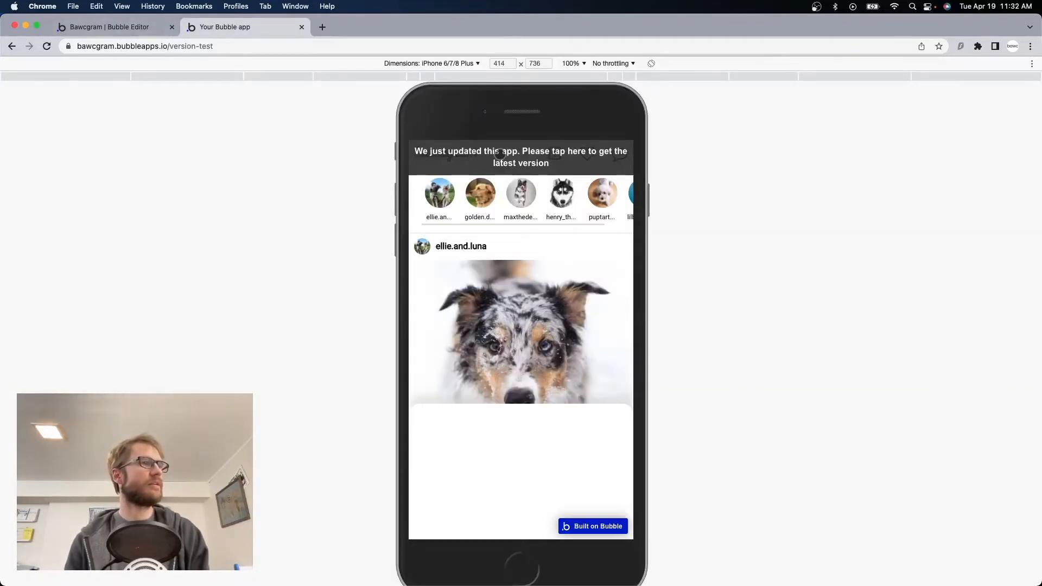
{"action": "left_click", "coordinate": [499, 151]}
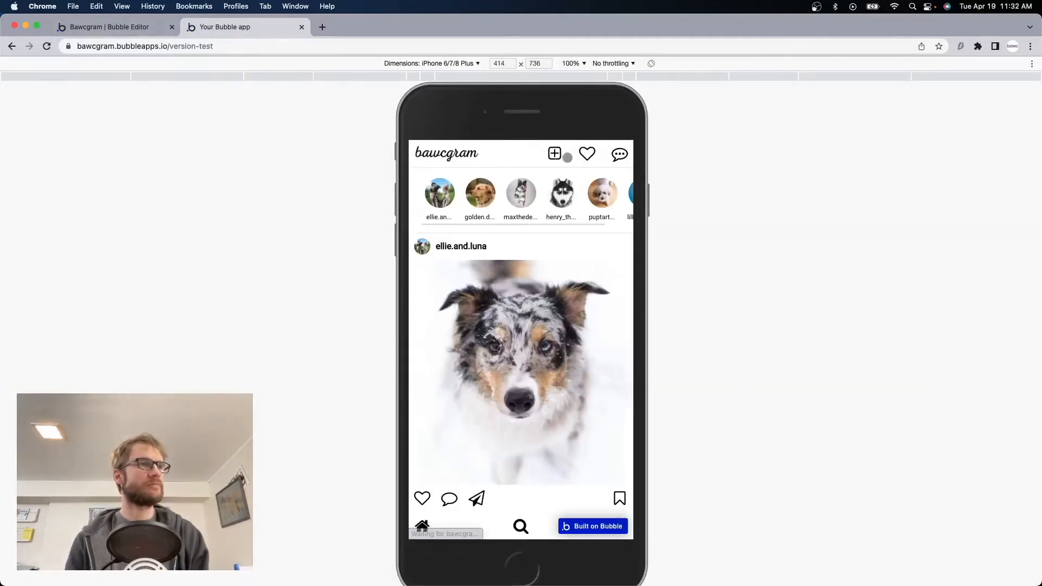
{"action": "left_click", "coordinate": [556, 154]}
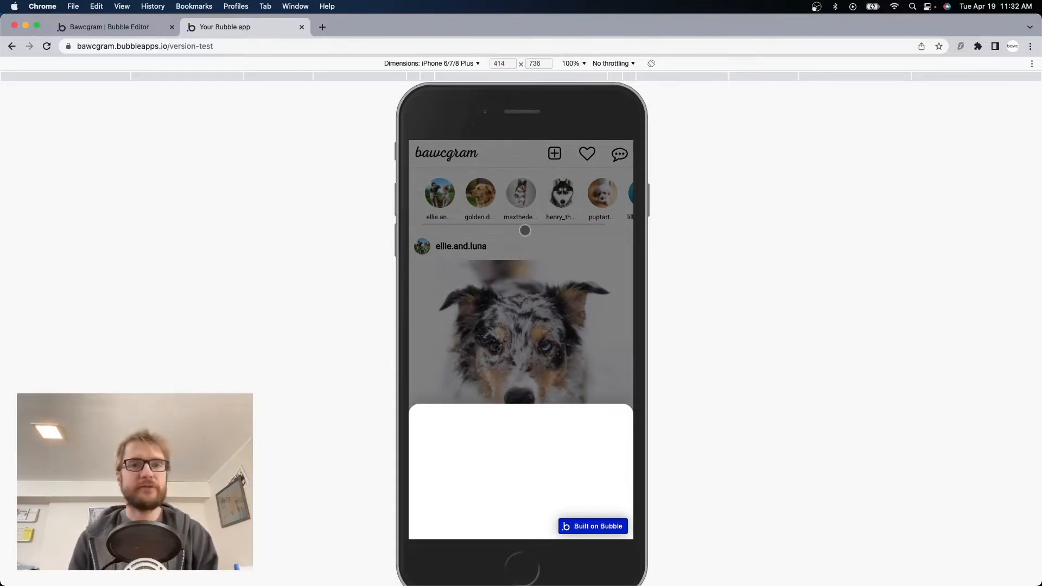
{"action": "scroll", "coordinate": [522, 347], "scroll_direction": "down", "scroll_amount": 1}
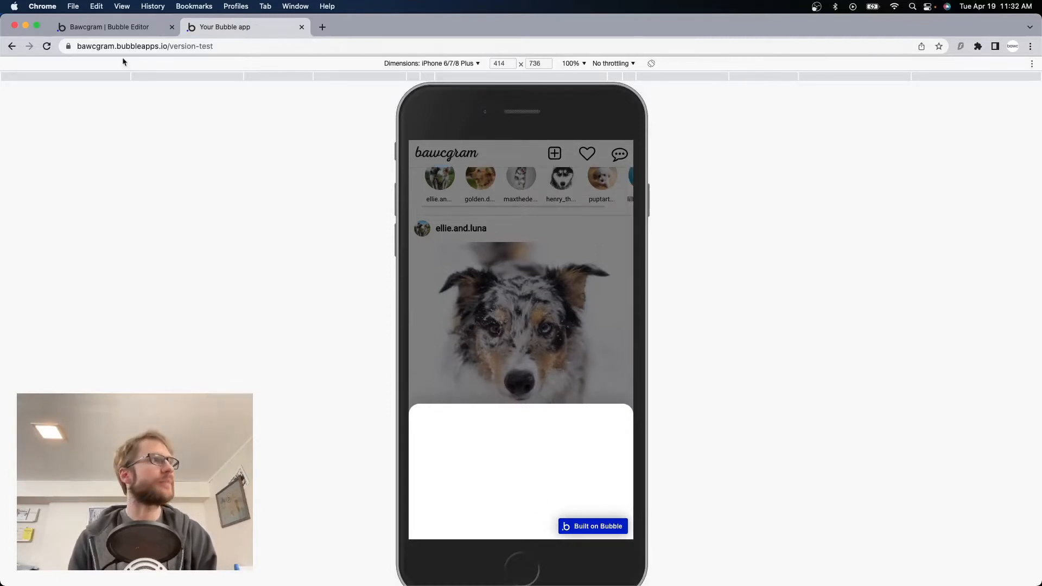
Create a click workflow for FloatingGroup Darkness and paste the Icon Plus workflow's Animate FloatingGroup Create action into it
{"action": "left_click", "coordinate": [109, 27]}
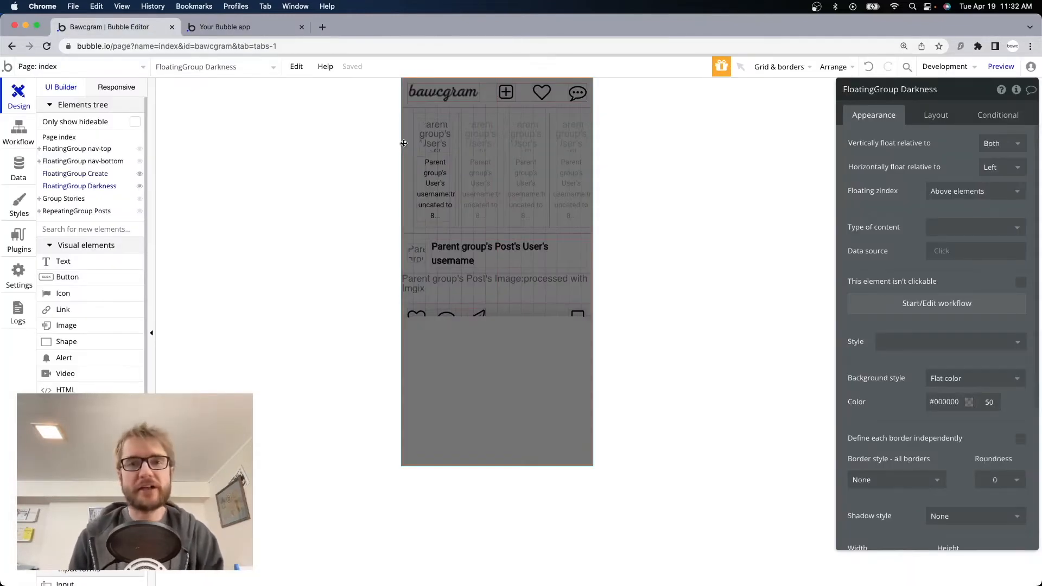
{"action": "left_click", "coordinate": [910, 314]}
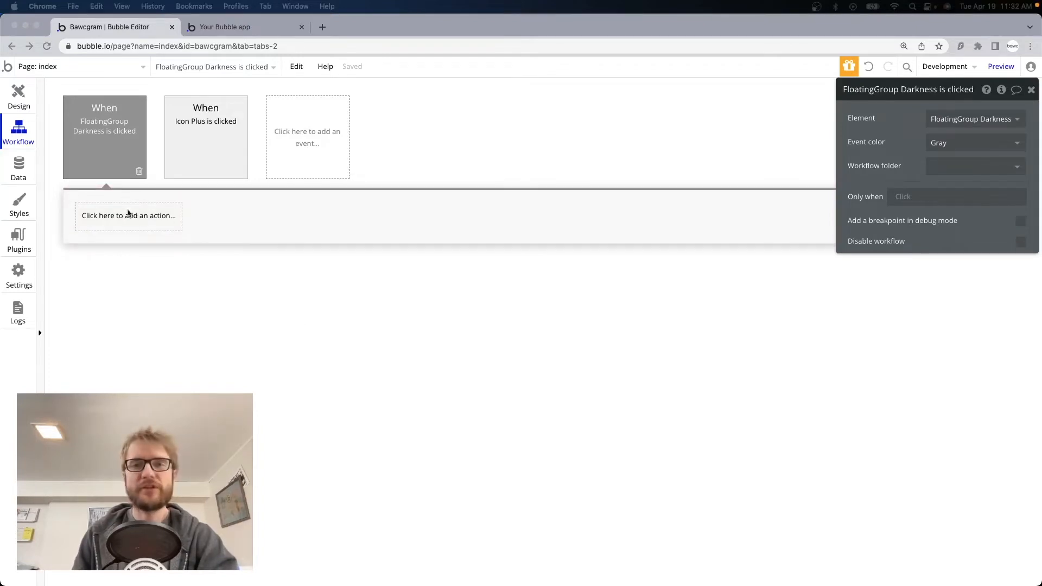
{"action": "left_click", "coordinate": [196, 131]}
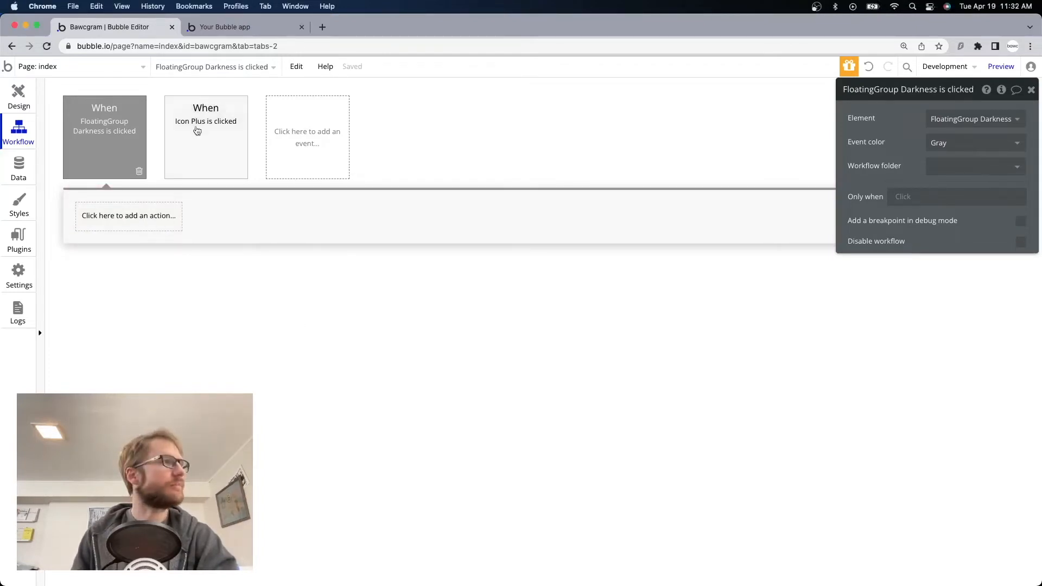
{"action": "right_click", "coordinate": [100, 220]}
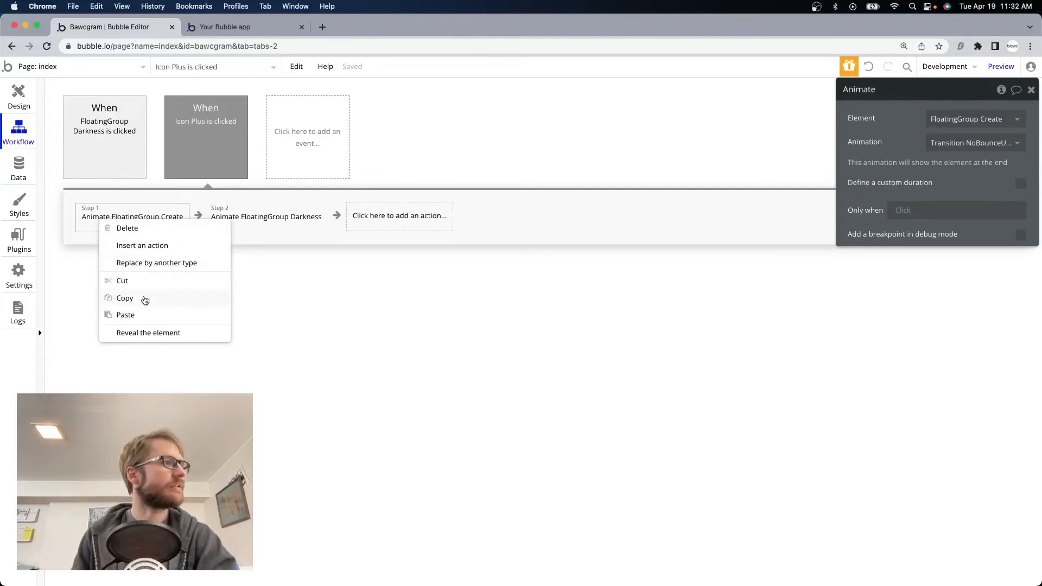
{"action": "left_click", "coordinate": [145, 300]}
{"action": "left_click", "coordinate": [73, 146]}
{"action": "right_click", "coordinate": [122, 219]}
{"action": "left_click", "coordinate": [148, 234]}
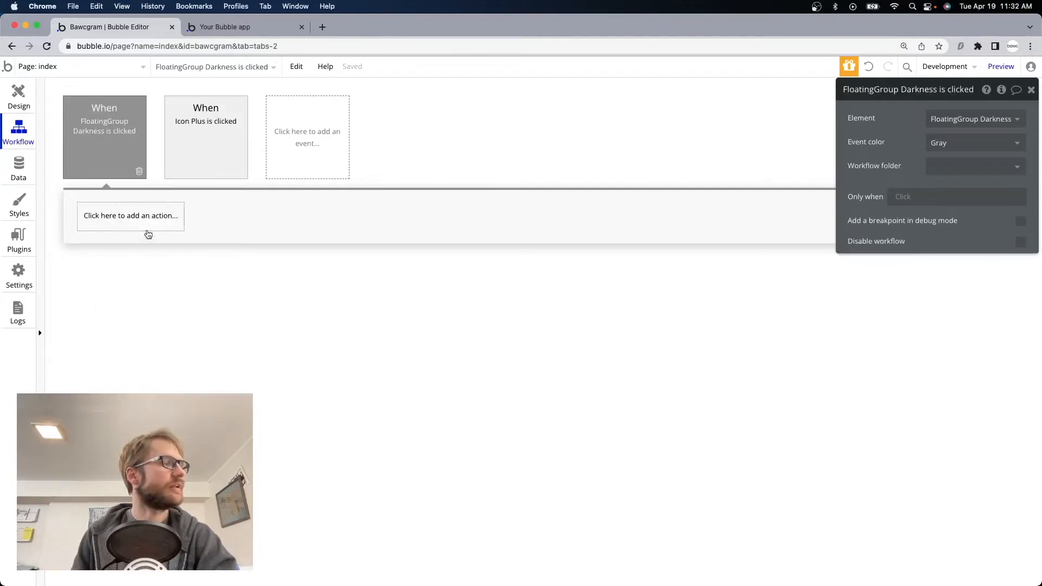
Set the FloatingGroup Create animation in the FloatingGroup Darkness is clicked workflow to Transition NoBounceDownOut
{"action": "left_click", "coordinate": [200, 145]}
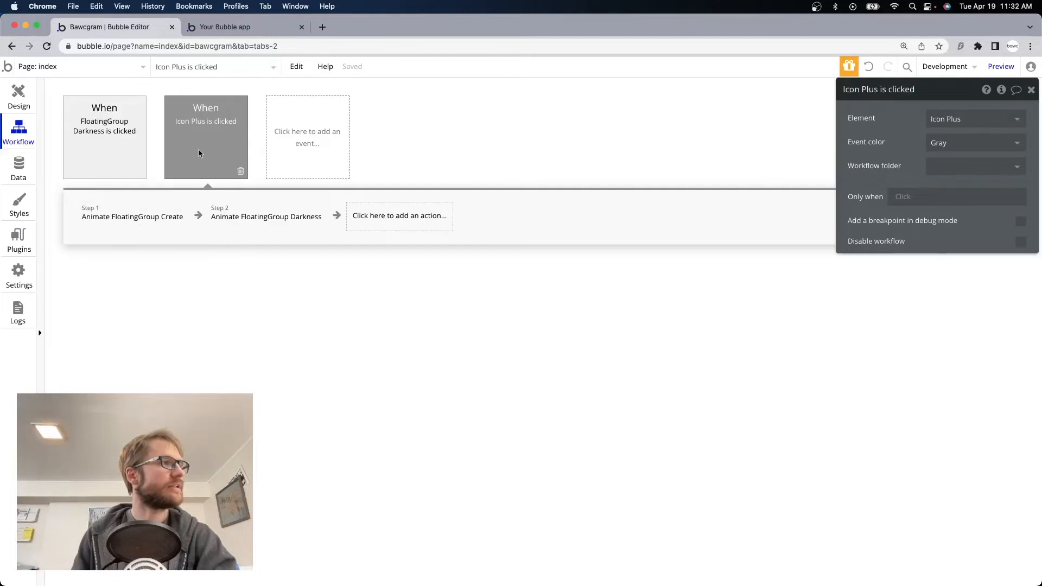
{"action": "left_click", "coordinate": [140, 217]}
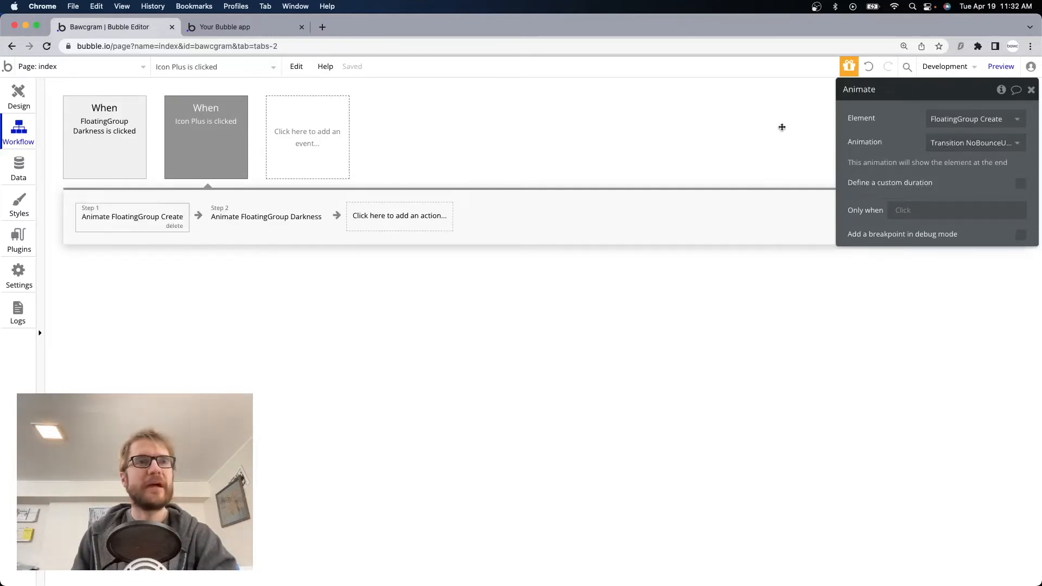
{"action": "left_click", "coordinate": [105, 135]}
{"action": "left_click", "coordinate": [106, 216]}
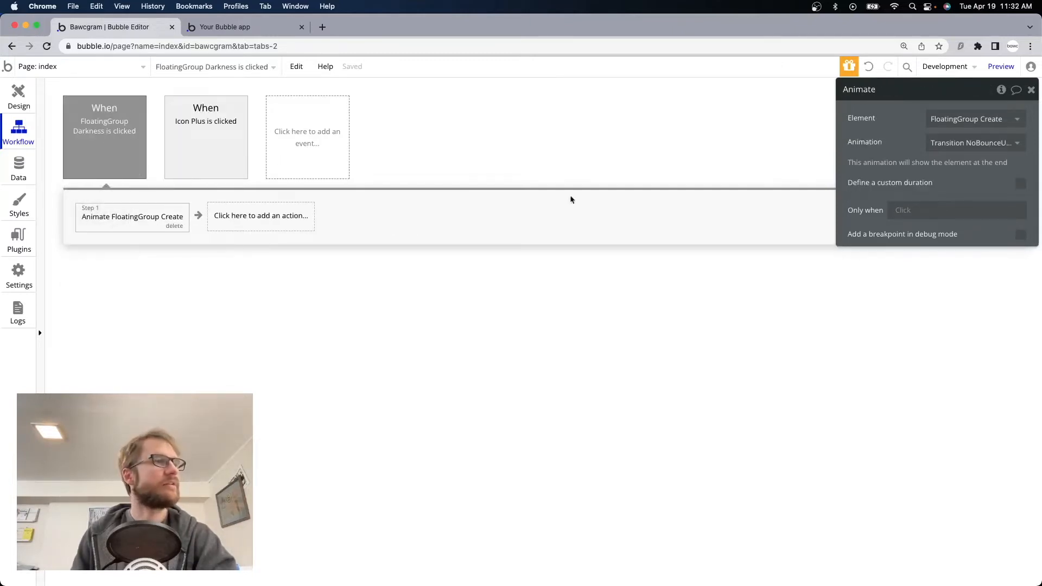
{"action": "left_click", "coordinate": [983, 146]}
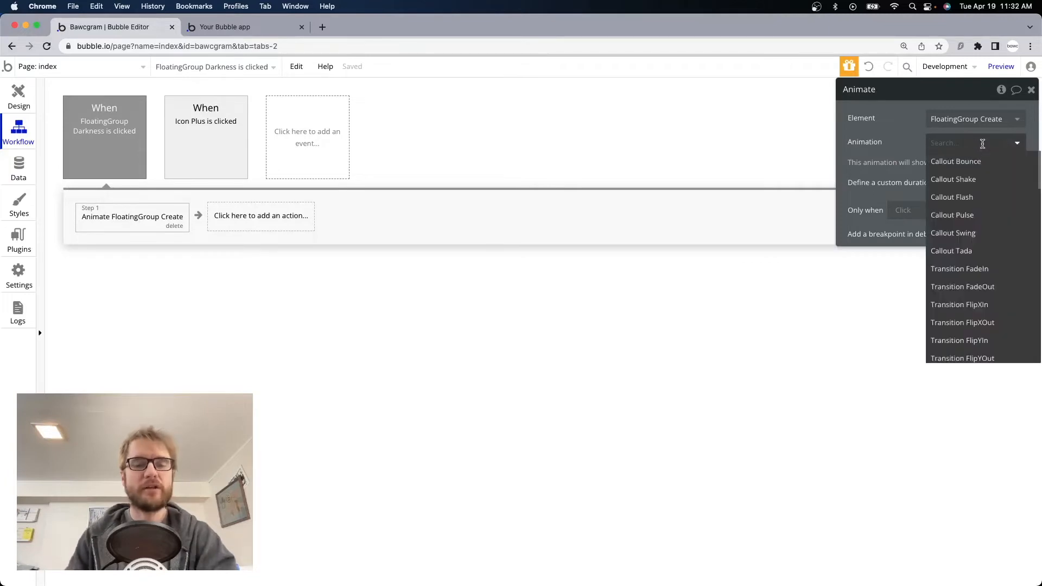
{"action": "type", "text": "down"}
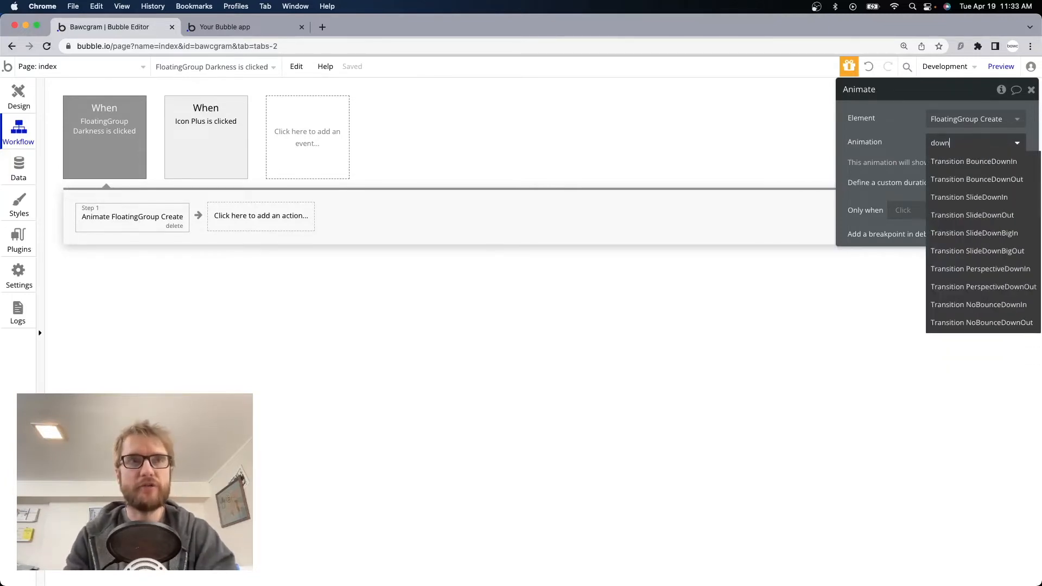
{"action": "type", "text": "out"}
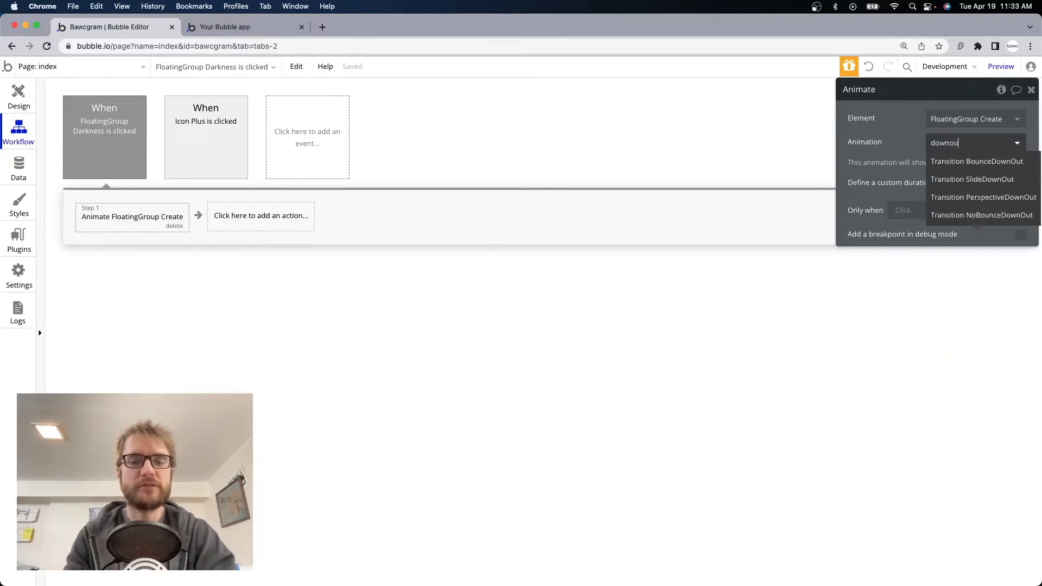
{"action": "left_click", "coordinate": [975, 215]}
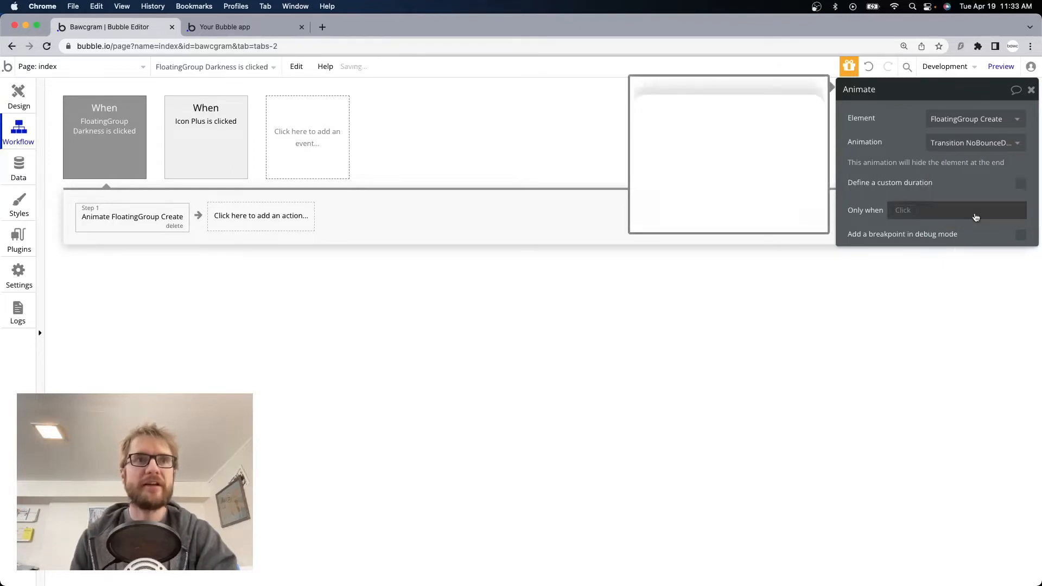
Copy the Animate FloatingGroup Darkness action from the Icon Plus workflow into the FloatingGroup Darkness is clicked workflow as its second action
{"action": "left_click", "coordinate": [221, 133]}
{"action": "right_click", "coordinate": [273, 219]}
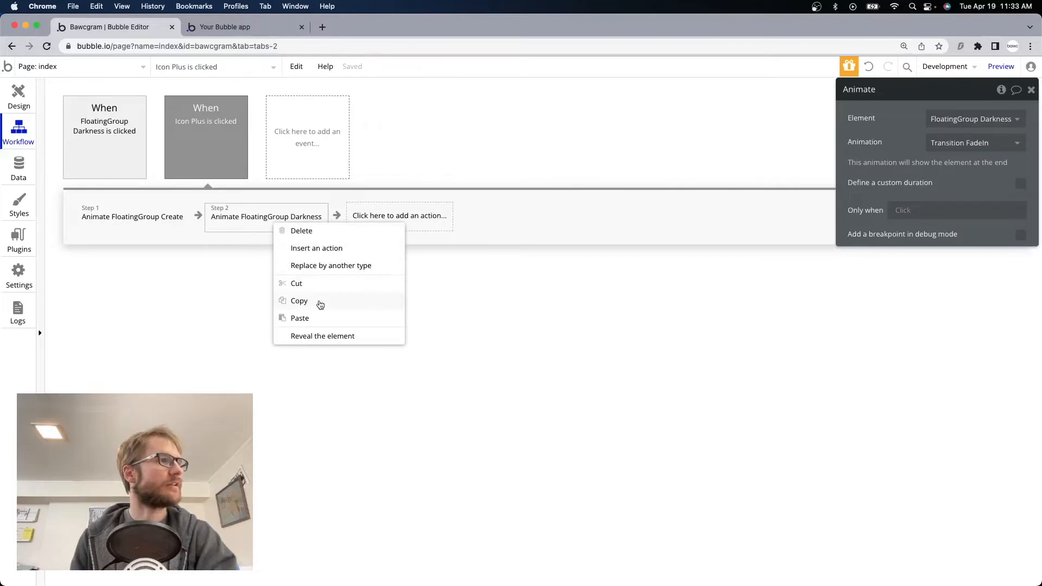
{"action": "left_click", "coordinate": [320, 300]}
{"action": "left_click", "coordinate": [108, 126]}
{"action": "right_click", "coordinate": [265, 225]}
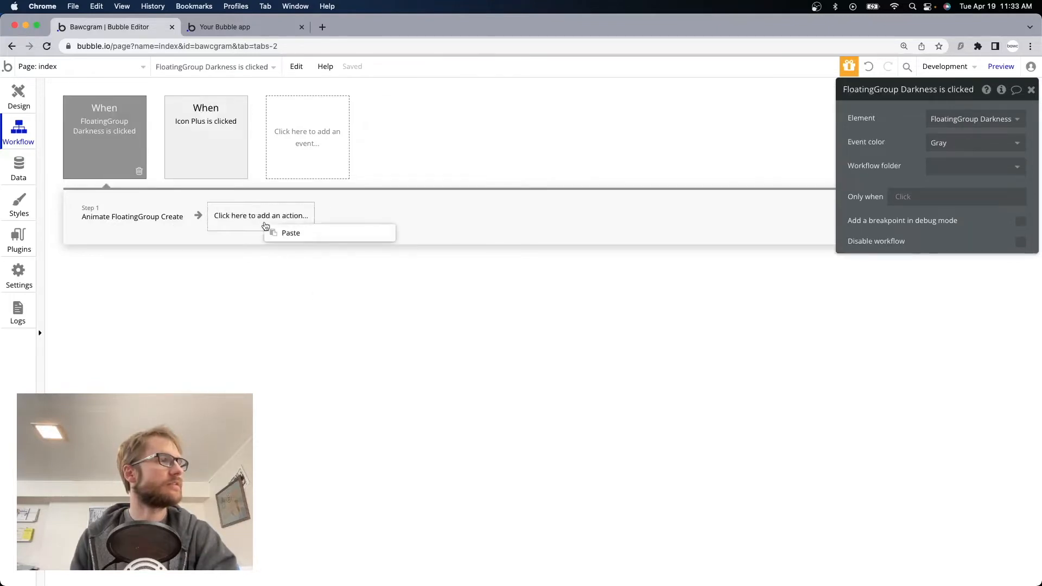
{"action": "left_click", "coordinate": [300, 236]}
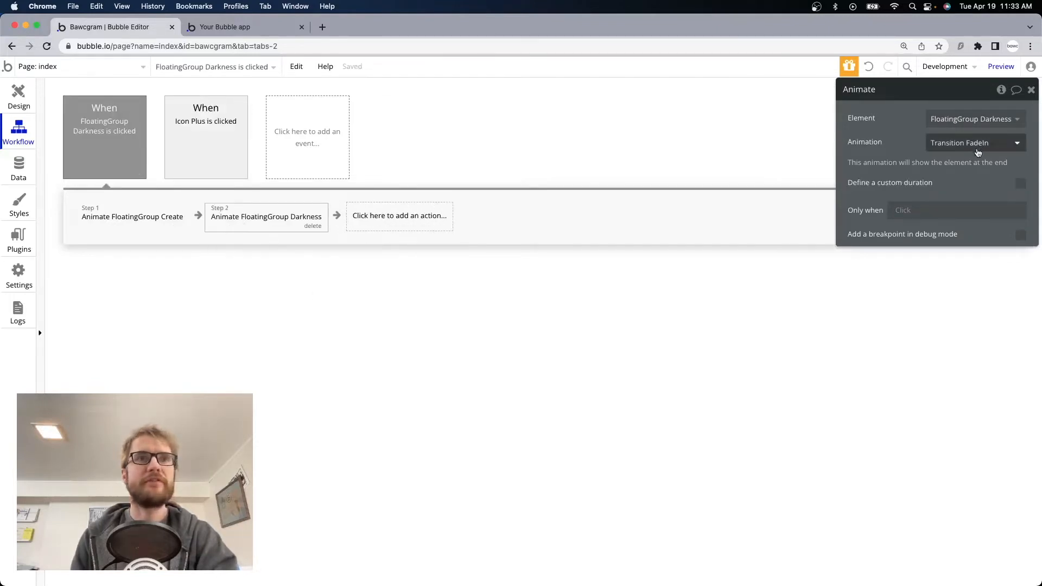
Set the copied FloatingGroup Darkness animation to Transition FadeOut
{"action": "left_click", "coordinate": [979, 144]}
{"action": "type", "text": "fadeout"}
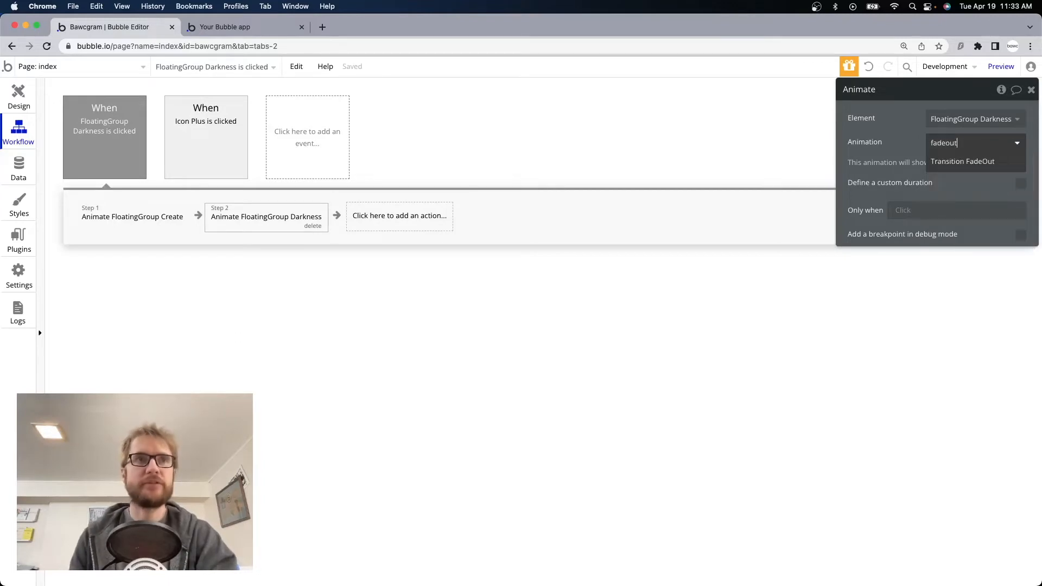
{"action": "left_click", "coordinate": [961, 161]}
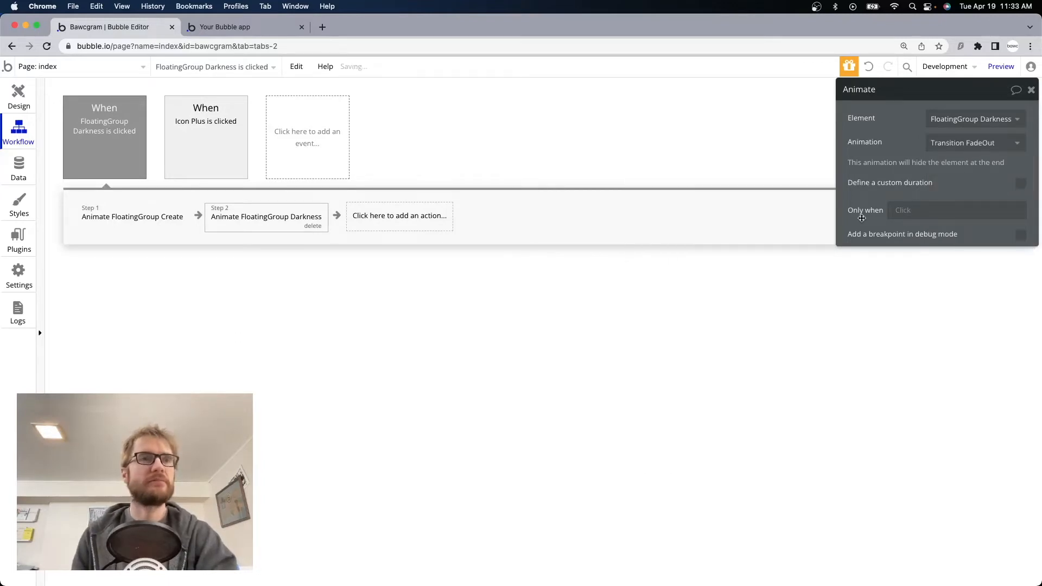
Update the app preview to the latest version and test opening the panel from the plus icon and dismissing it through the overlay
{"action": "left_click", "coordinate": [232, 29]}
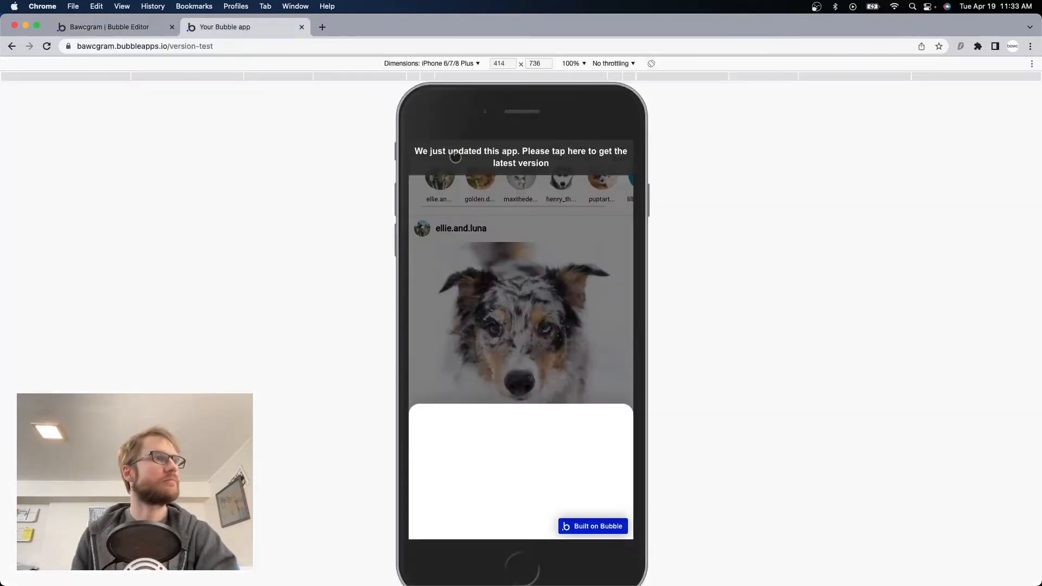
{"action": "left_click", "coordinate": [451, 158]}
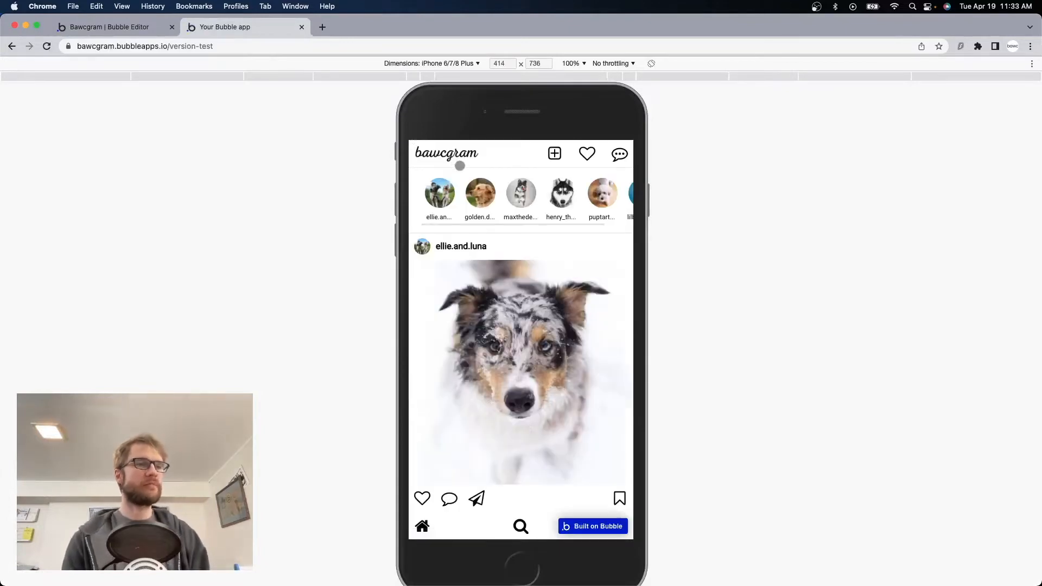
{"action": "left_click", "coordinate": [550, 149]}
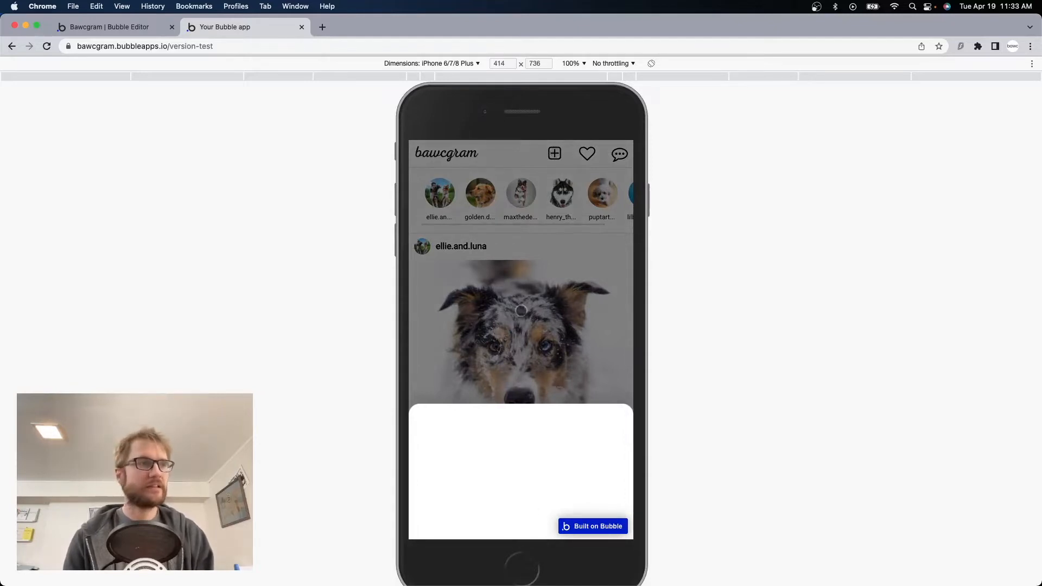
{"action": "left_click", "coordinate": [518, 267]}
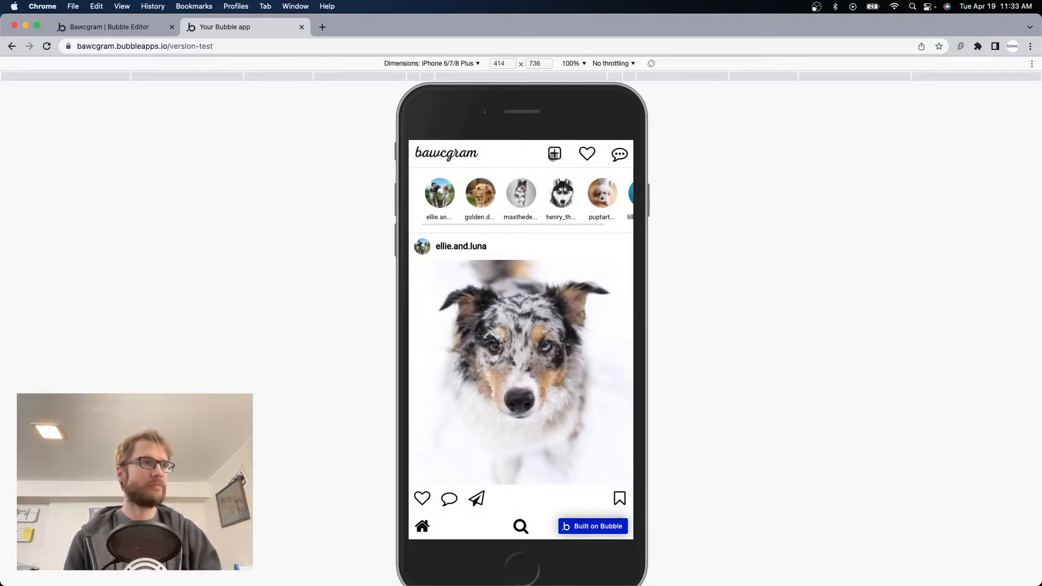
{"action": "left_click", "coordinate": [553, 154]}
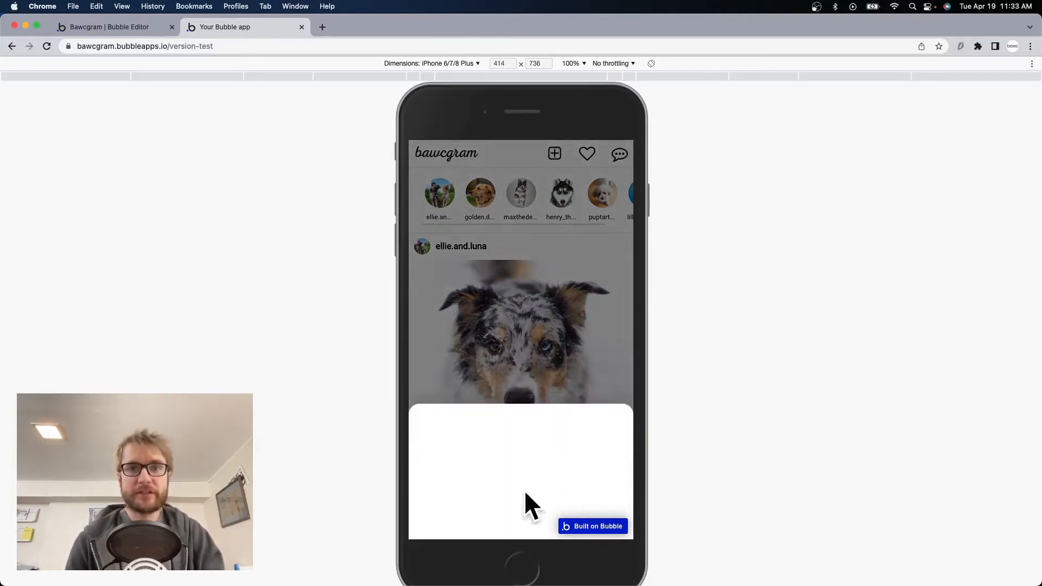
Return to the page design, hide FloatingGroup Darkness in the editor, and place a repeating group inside FloatingGroup Create
{"action": "left_click", "coordinate": [108, 30]}
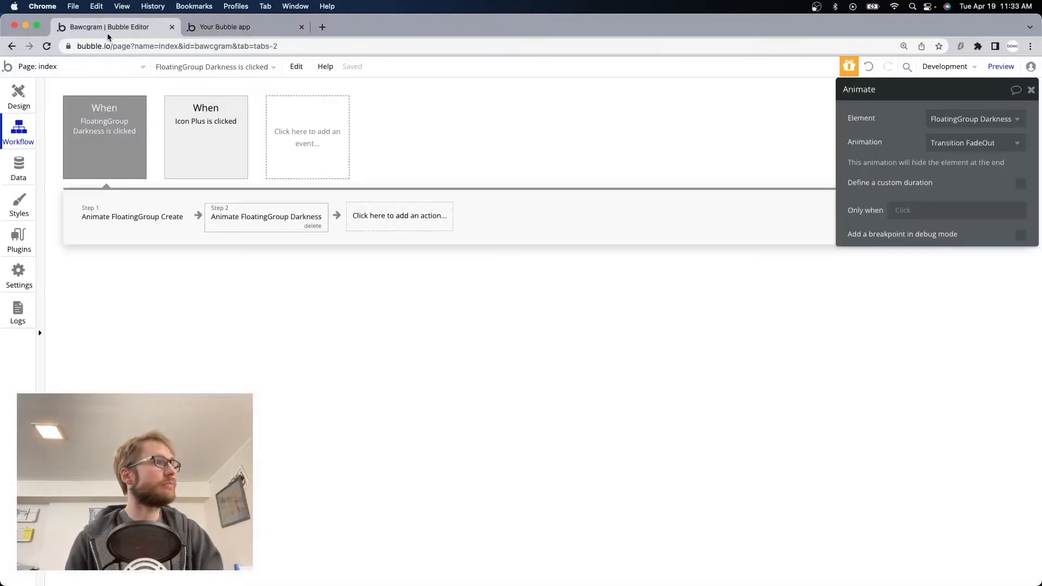
{"action": "left_click", "coordinate": [19, 97]}
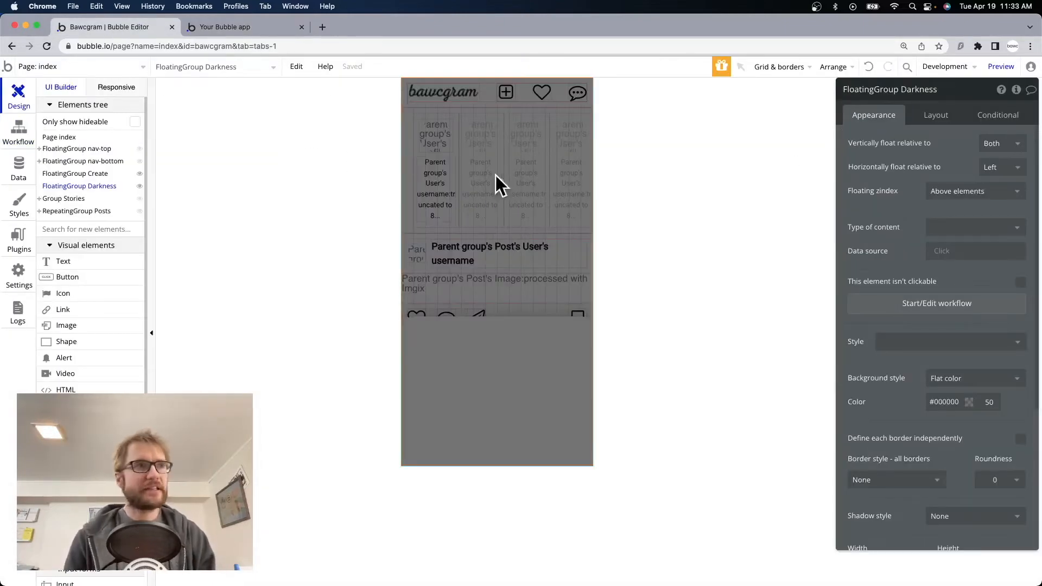
{"action": "left_click", "coordinate": [139, 186]}
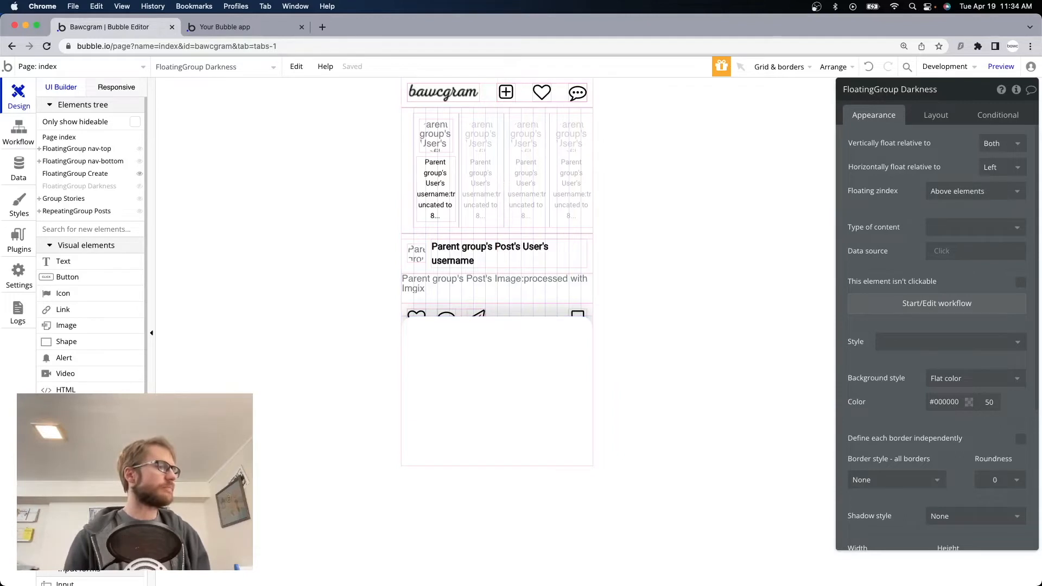
{"action": "left_click", "coordinate": [437, 341]}
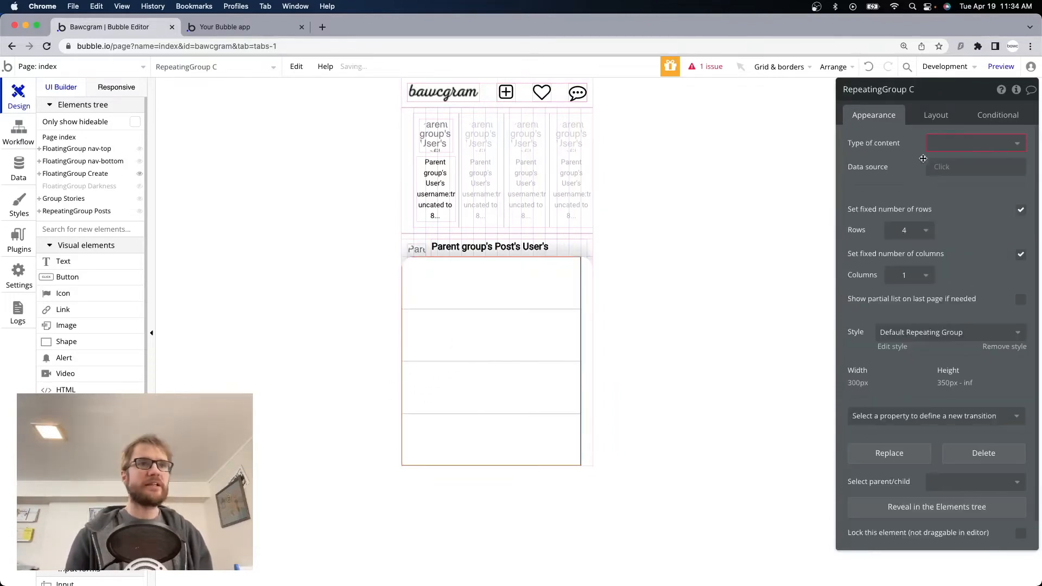
{"action": "left_click", "coordinate": [935, 144]}
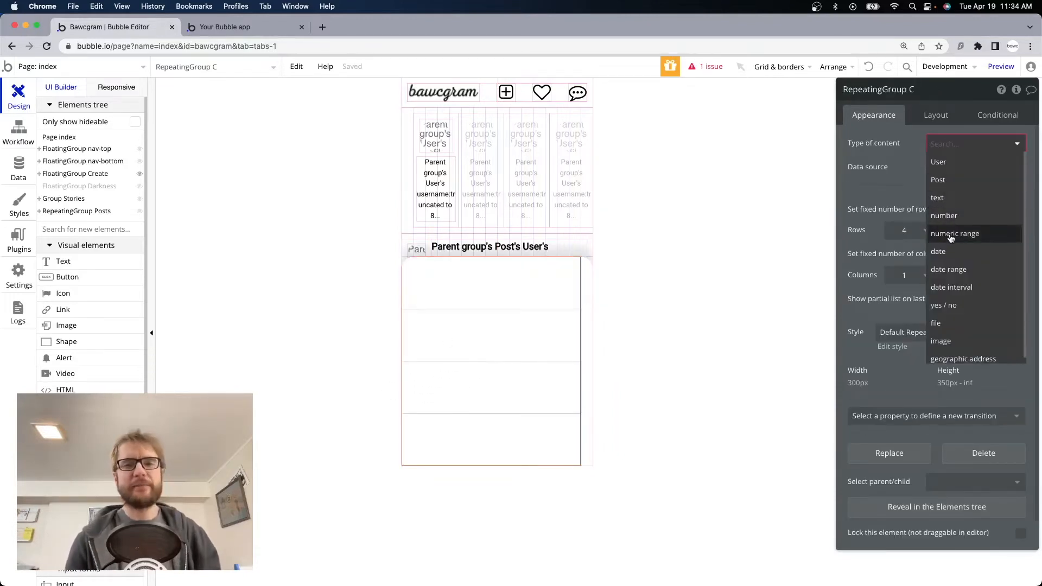
{"action": "left_click", "coordinate": [901, 187]}
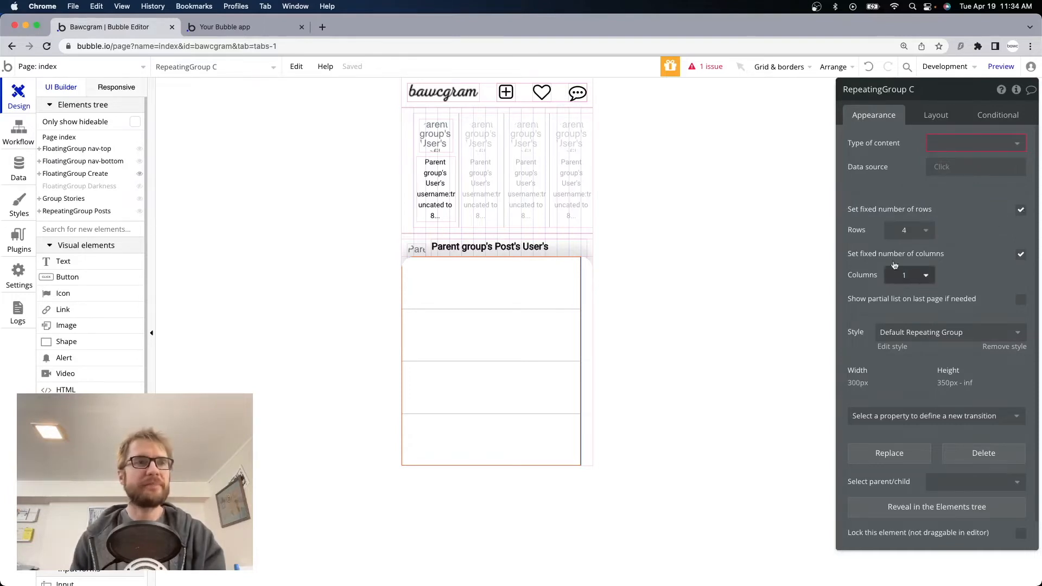
Set the repeating group's cell container layout to Row
{"action": "scroll", "coordinate": [941, 289], "scroll_direction": "down", "scroll_amount": 2}
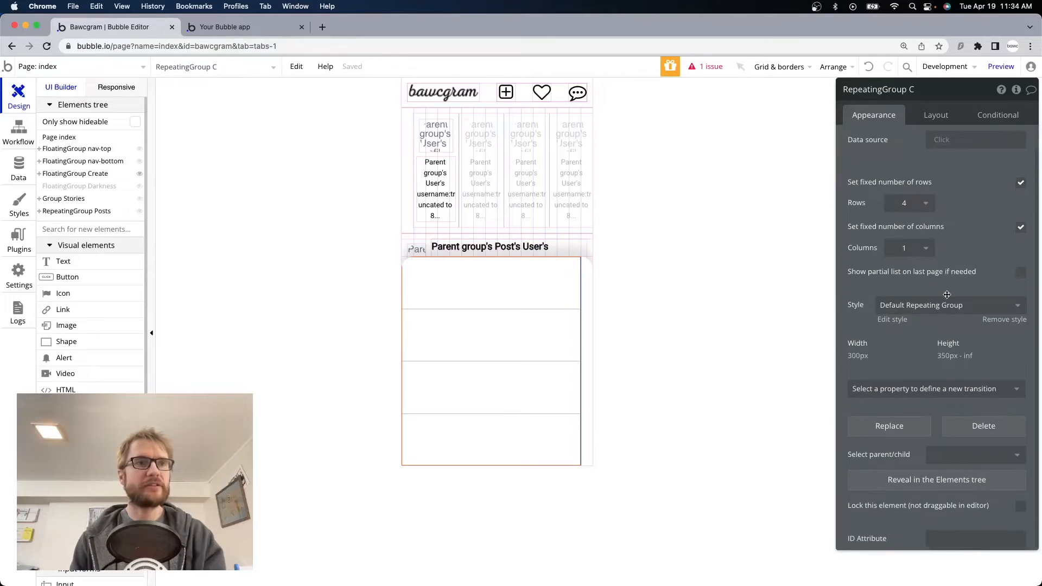
{"action": "left_click", "coordinate": [936, 115]}
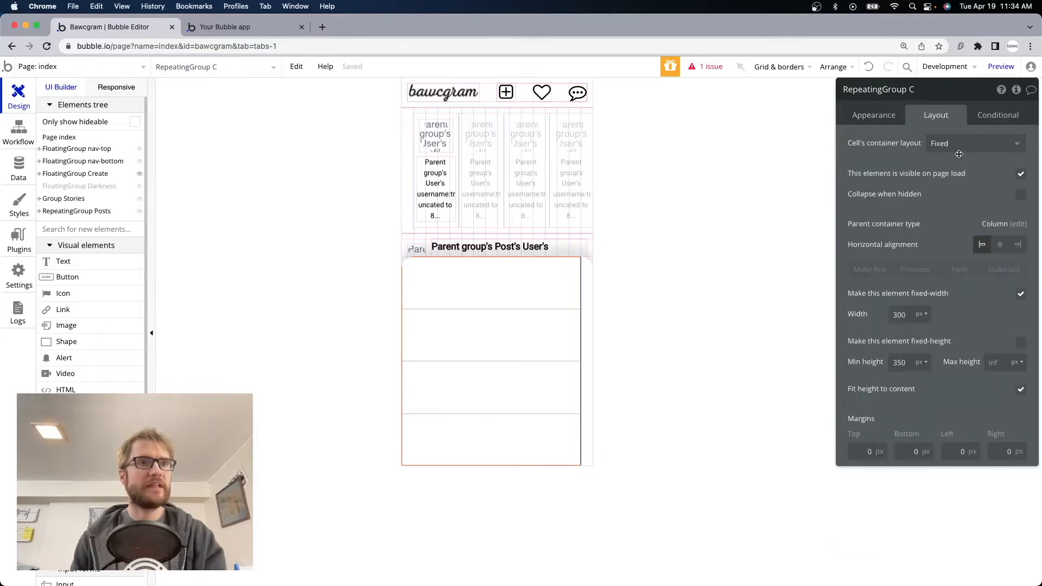
{"action": "left_click", "coordinate": [954, 146]}
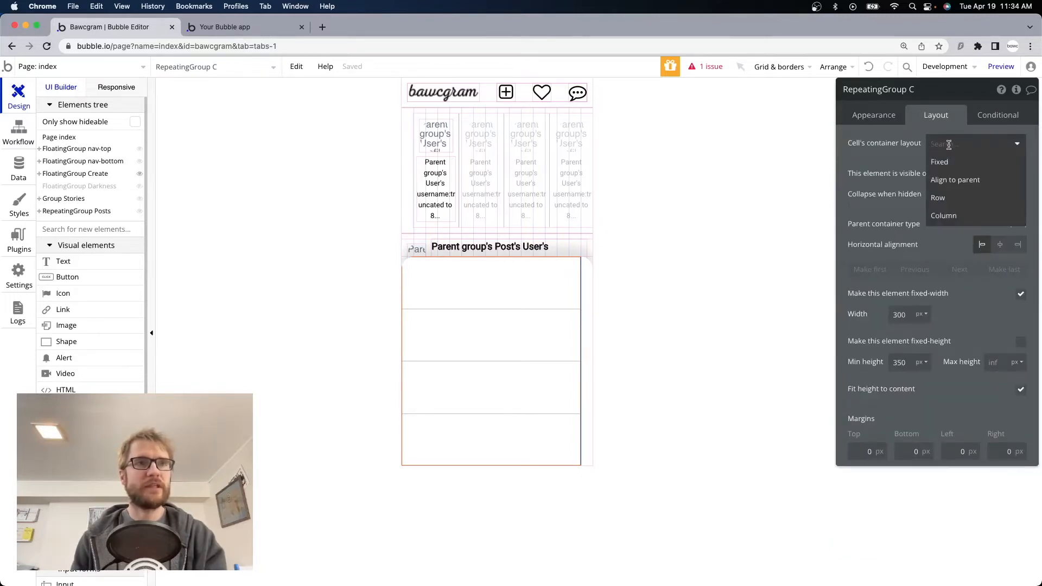
{"action": "left_click", "coordinate": [963, 199]}
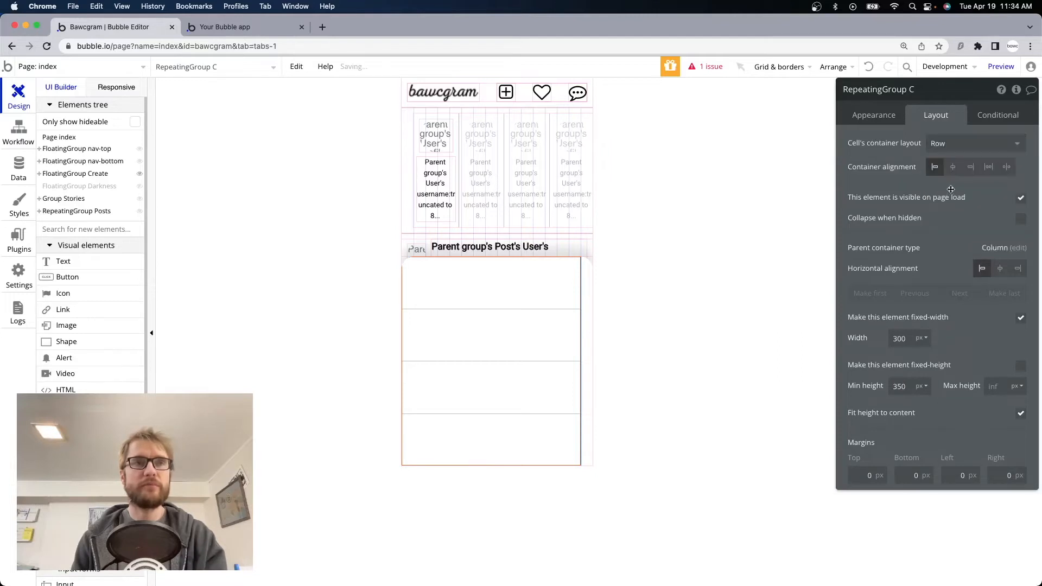
Remove the repeating group's fixed width and set its minimum width to 0 px and minimum height to 250 px
{"action": "left_click", "coordinate": [1020, 317]}
{"action": "double_click", "coordinate": [900, 339]}
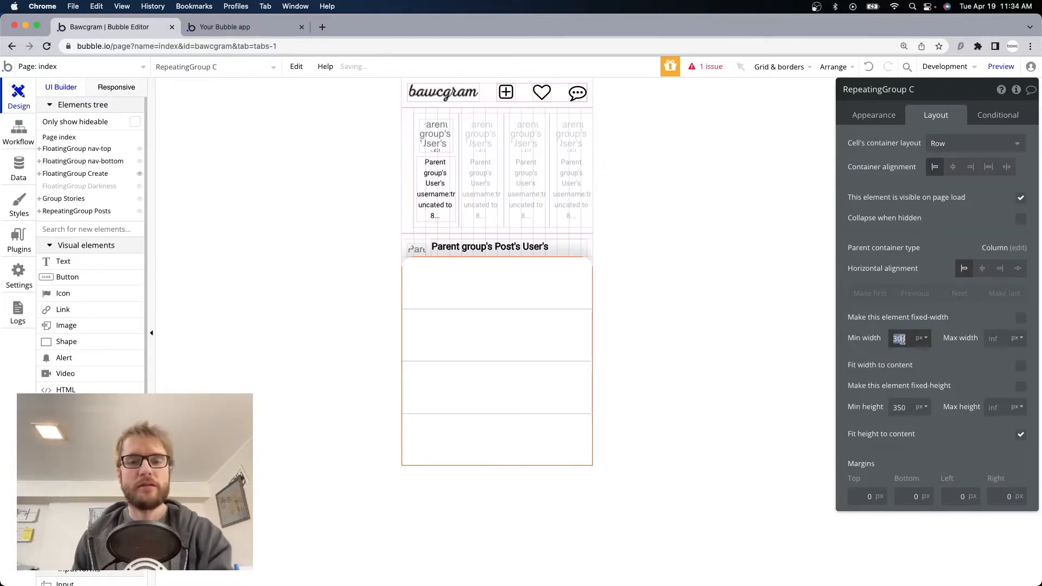
{"action": "type", "text": "0"}
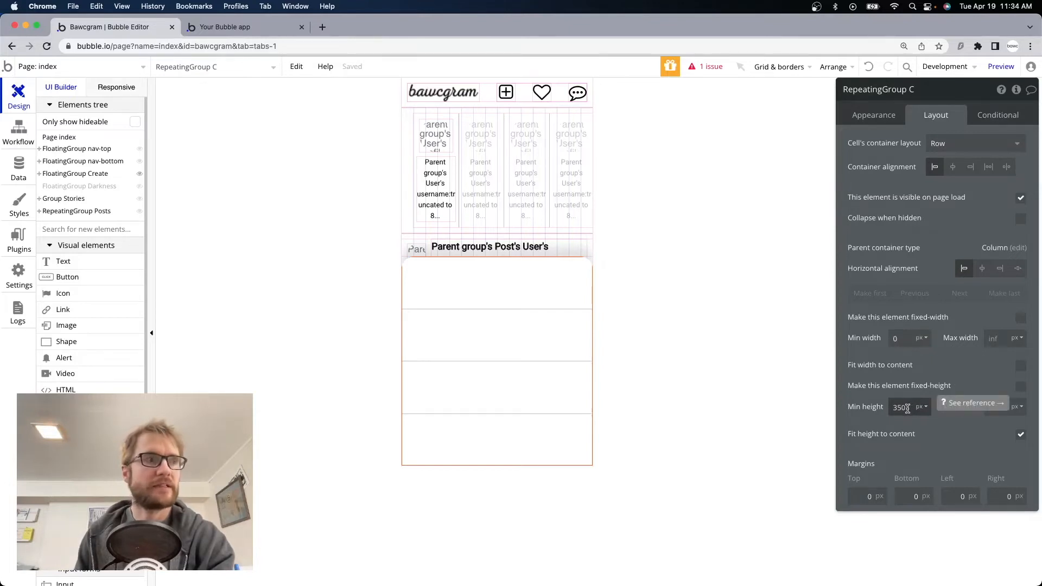
{"action": "left_click_drag", "start_coordinate": [907, 408], "coordinate": [869, 407]}
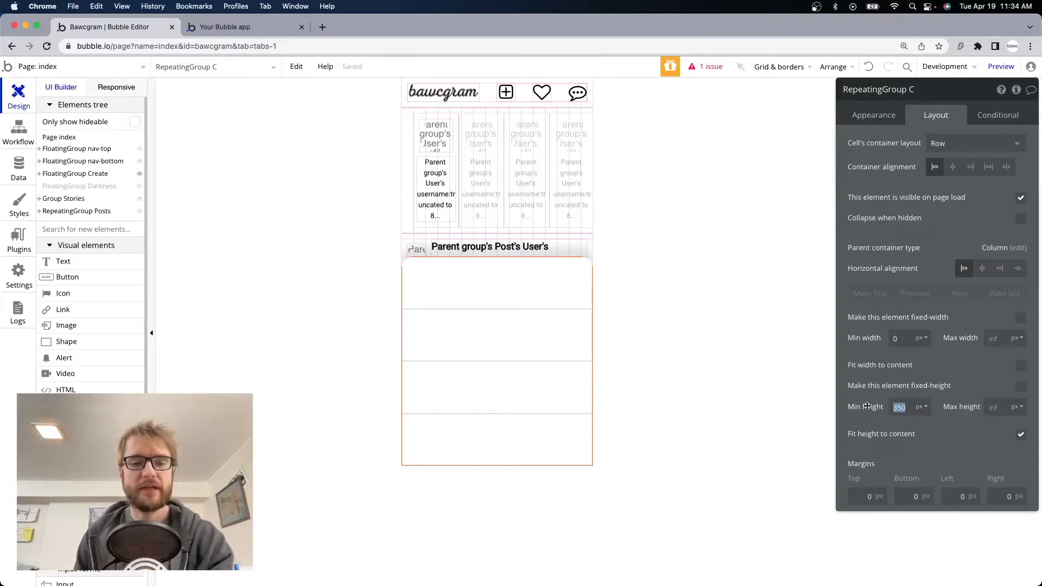
{"action": "type", "text": "2"}
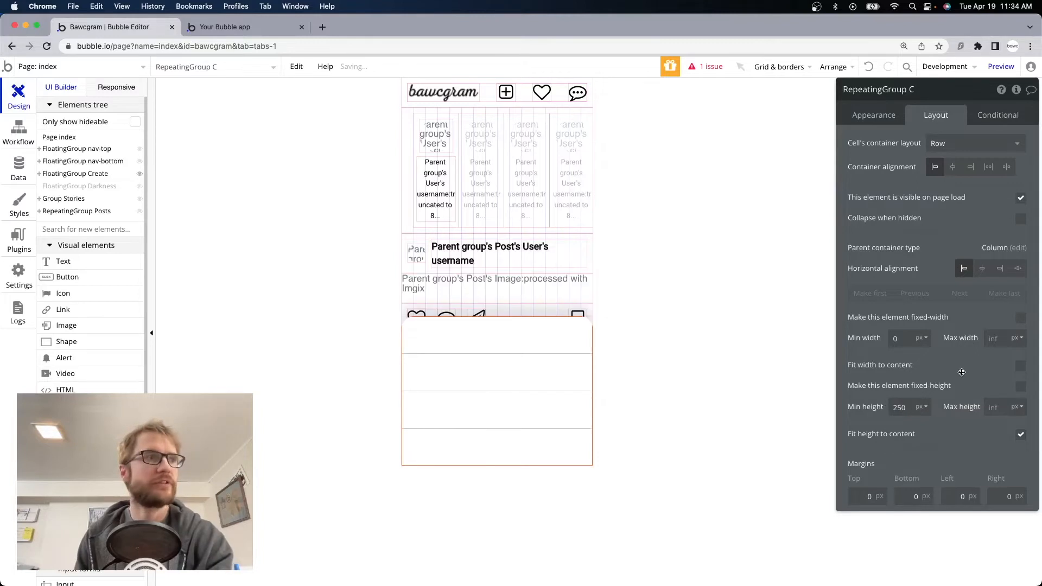
Rename the repeating group as RepeatingGroup Create Menu and check which content types are available for it
{"action": "left_click", "coordinate": [928, 89]}
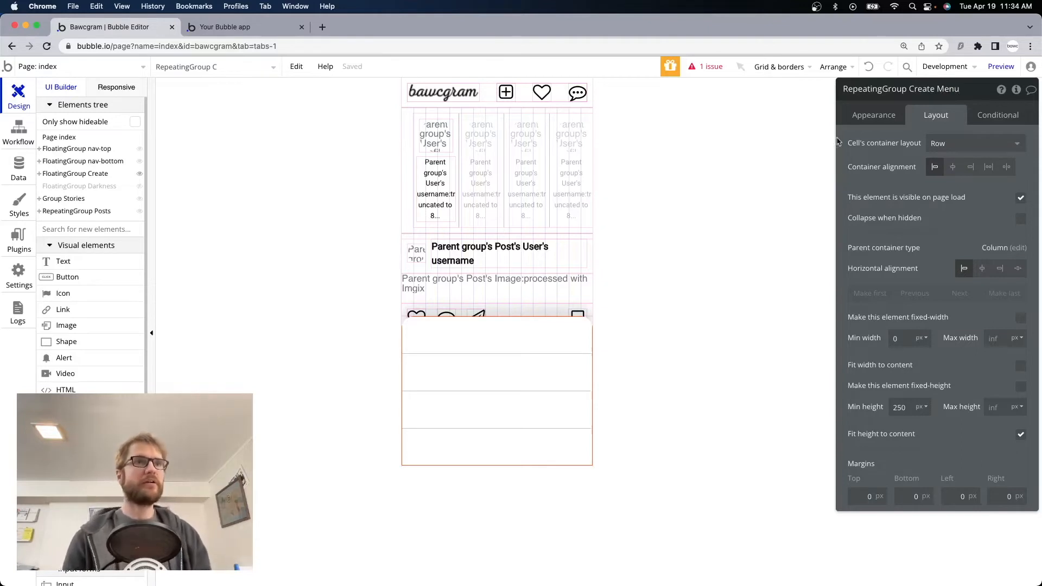
{"action": "type", "text": "reate Menu"}
{"action": "left_click", "coordinate": [873, 115]}
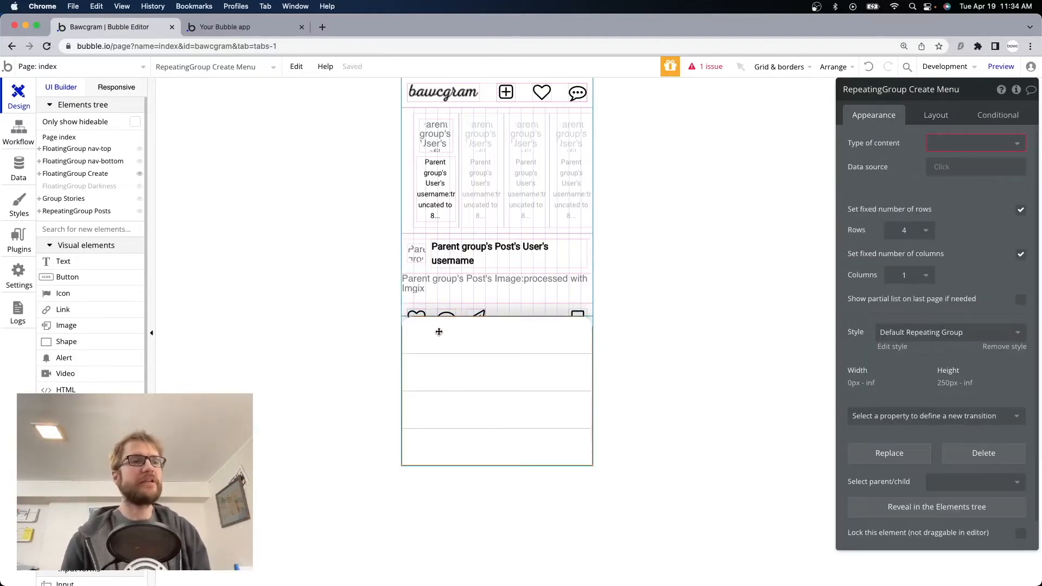
{"action": "left_click", "coordinate": [959, 143]}
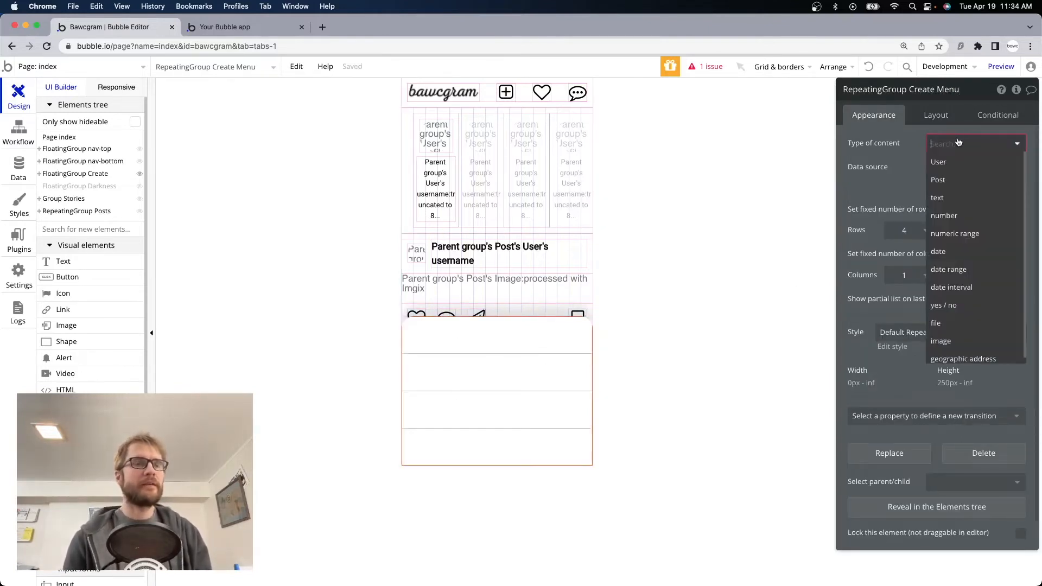
{"action": "left_click", "coordinate": [907, 139]}
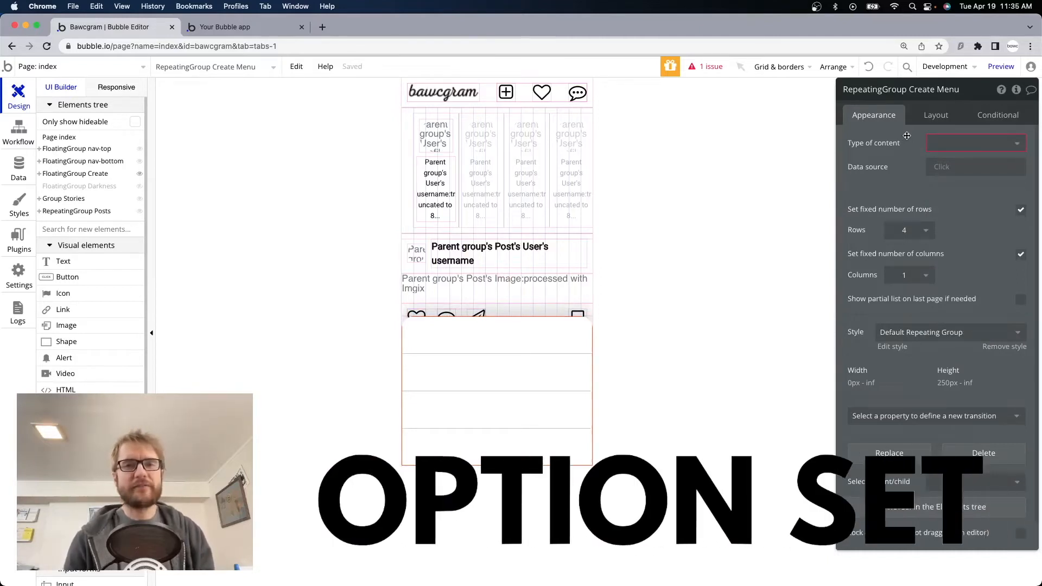
Create a new option set named Create Menu in the app's data
{"action": "left_click", "coordinate": [20, 167]}
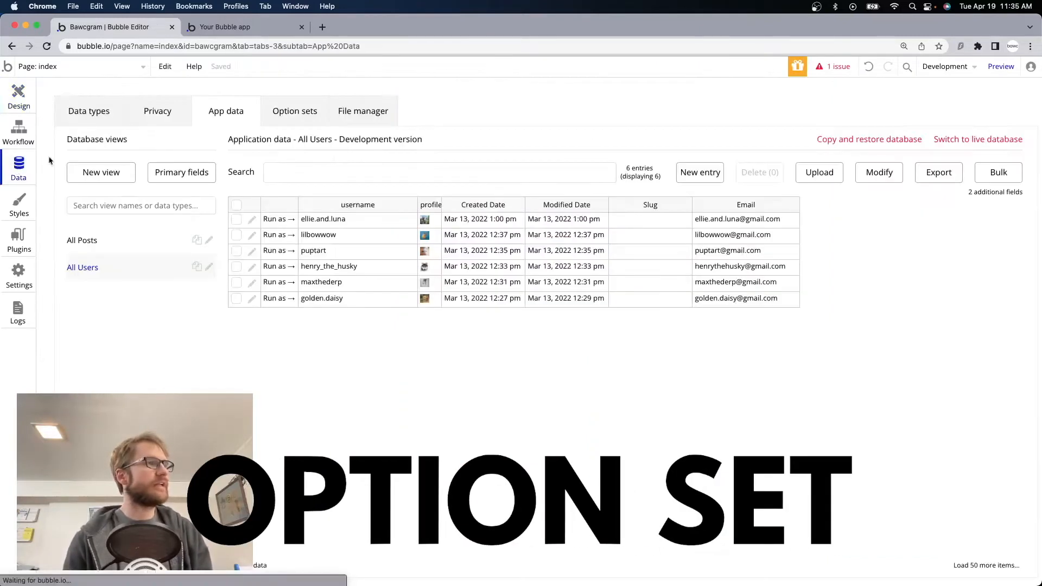
{"action": "left_click", "coordinate": [283, 111]}
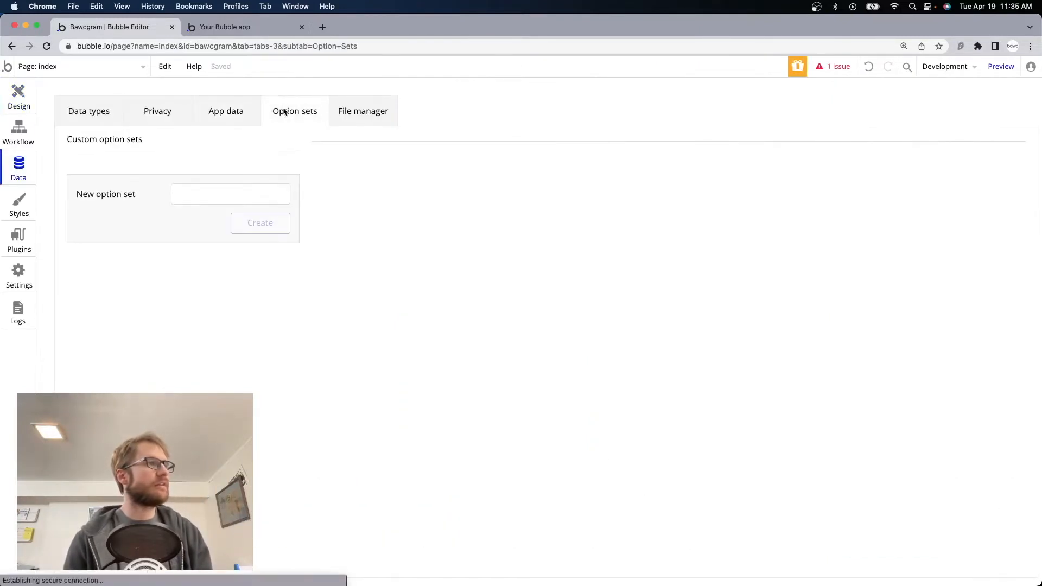
{"action": "left_click", "coordinate": [209, 195]}
{"action": "type", "text": "Create Menu"}
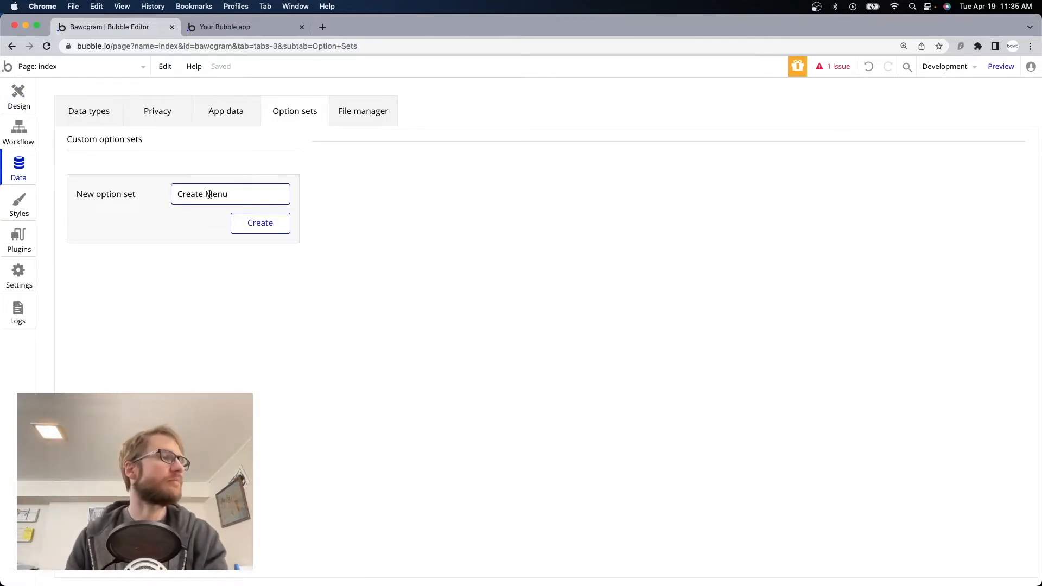
{"action": "left_click", "coordinate": [248, 223]}
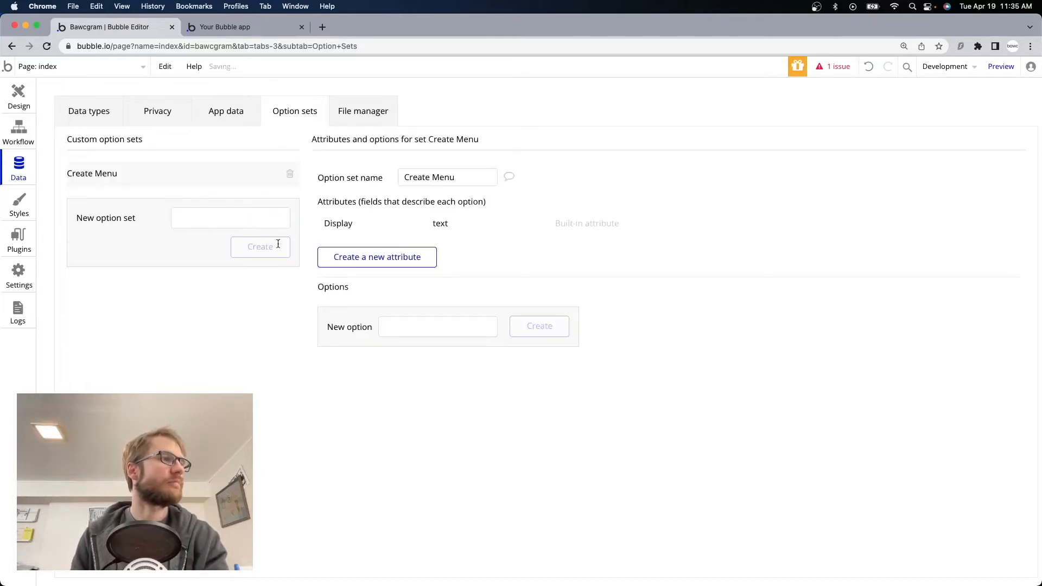
Add an option named Post to the Create Menu option set
{"action": "left_click", "coordinate": [419, 329]}
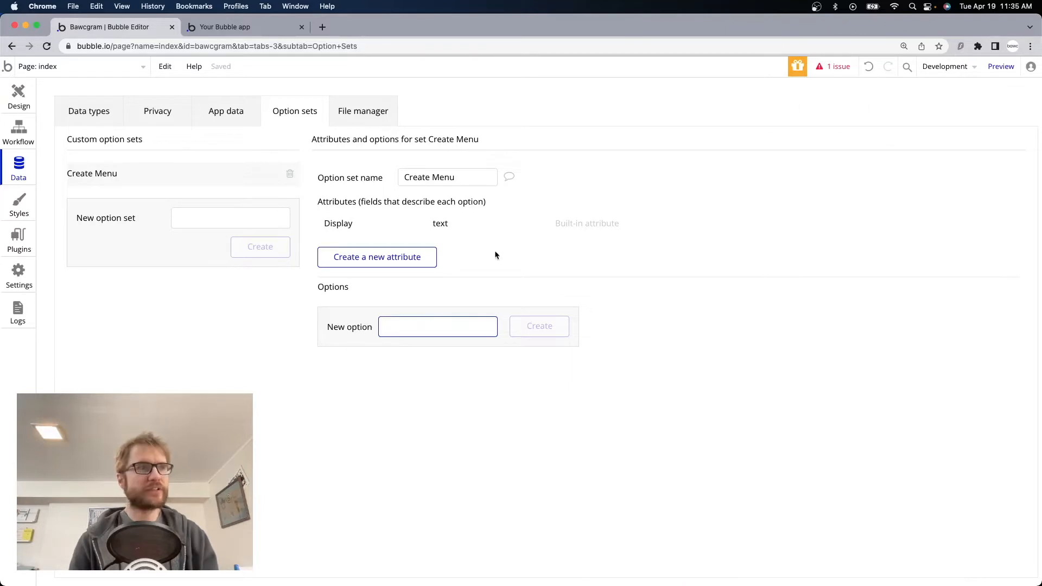
{"action": "type", "text": "Post"}
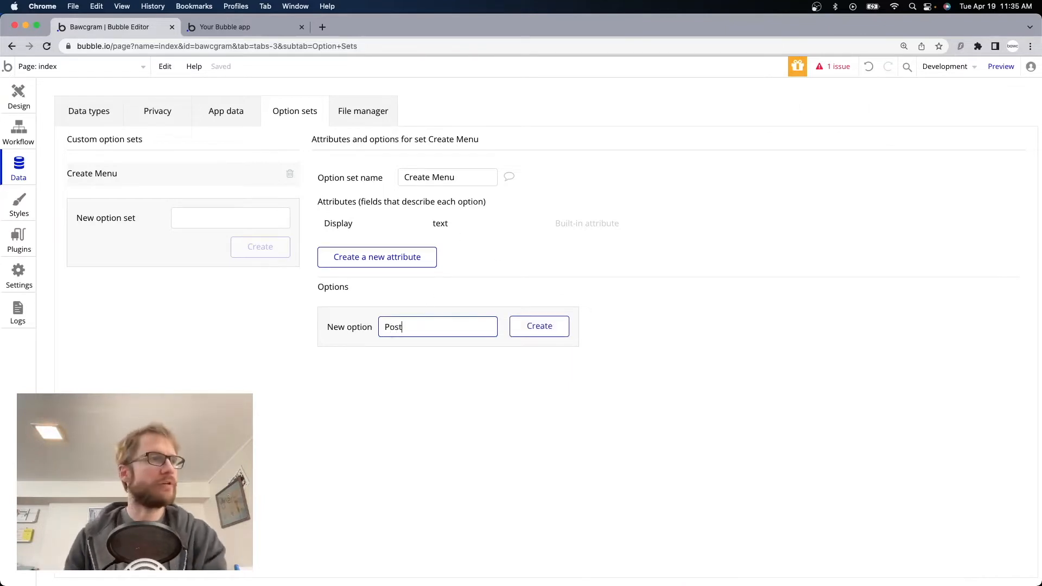
{"action": "left_click", "coordinate": [537, 325]}
{"action": "left_click", "coordinate": [435, 351]}
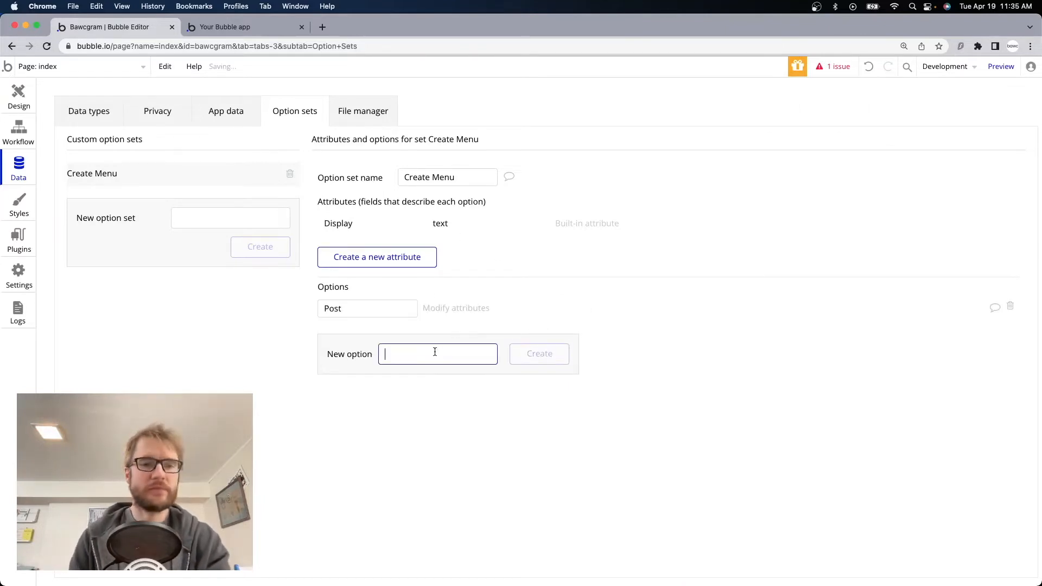
Add three more options named Reel, Story and Live to the Create Menu option set
{"action": "type", "text": "Reel"}
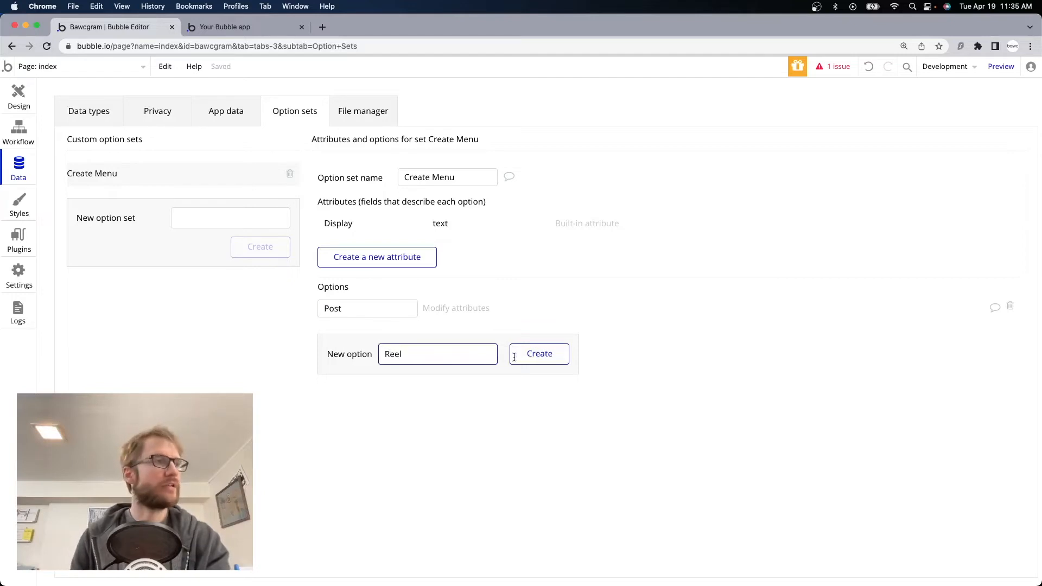
{"action": "left_click", "coordinate": [514, 357]}
{"action": "left_click", "coordinate": [414, 377]}
{"action": "type", "text": "Story"}
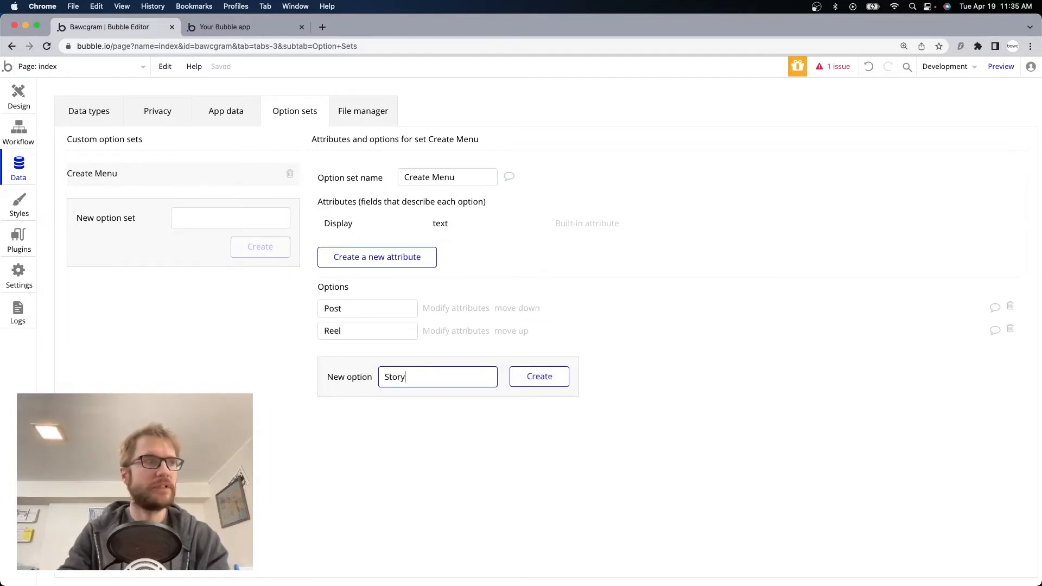
{"action": "left_click", "coordinate": [534, 378]}
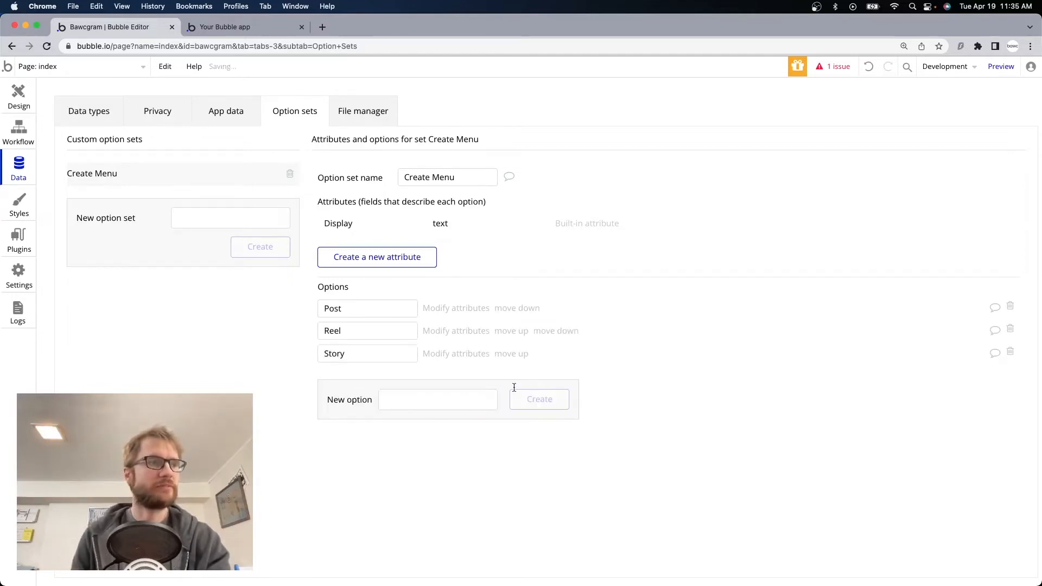
{"action": "left_click", "coordinate": [458, 401]}
{"action": "type", "text": "Live"}
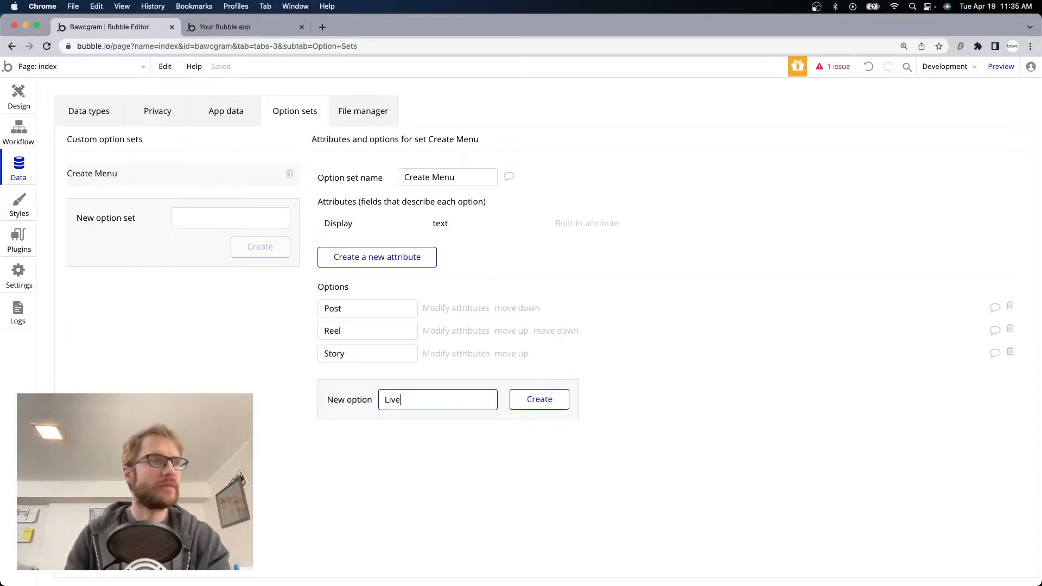
{"action": "left_click", "coordinate": [551, 404]}
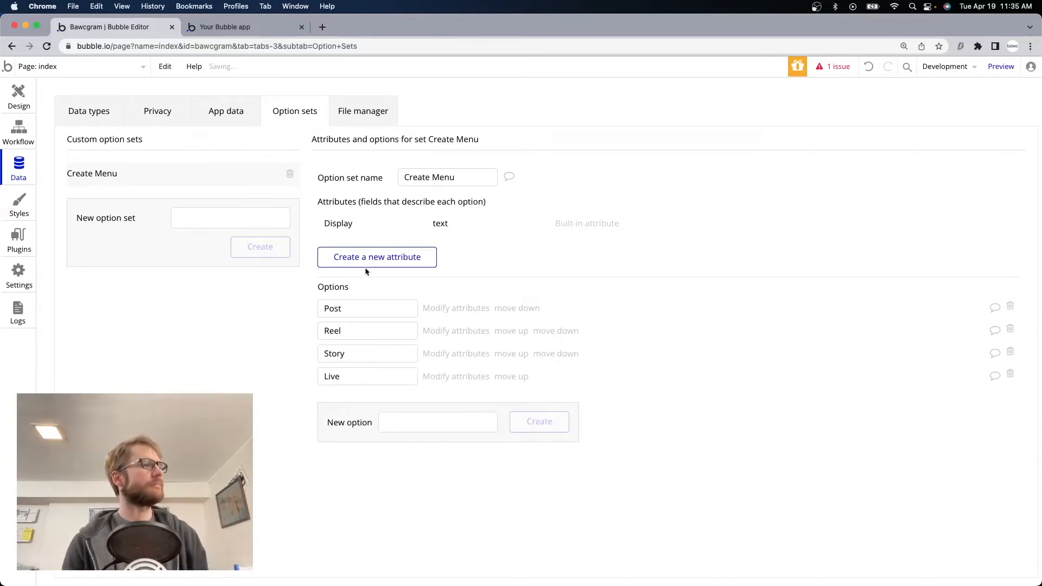
Set the RepeatingGroup Create Menu's content type to Create Menu and its data source to All Create Menu
{"action": "left_click", "coordinate": [13, 97]}
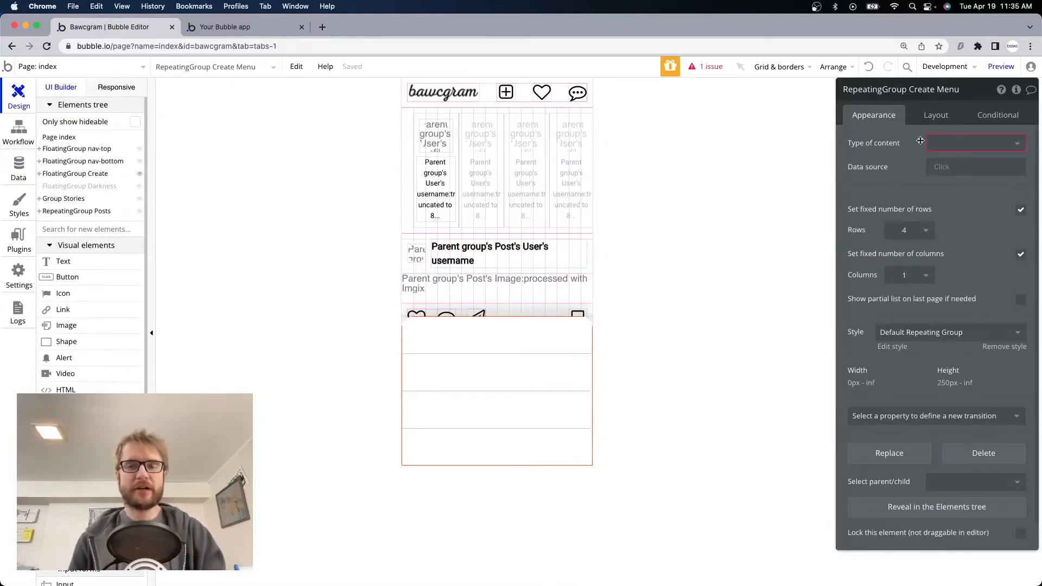
{"action": "left_click", "coordinate": [939, 143]}
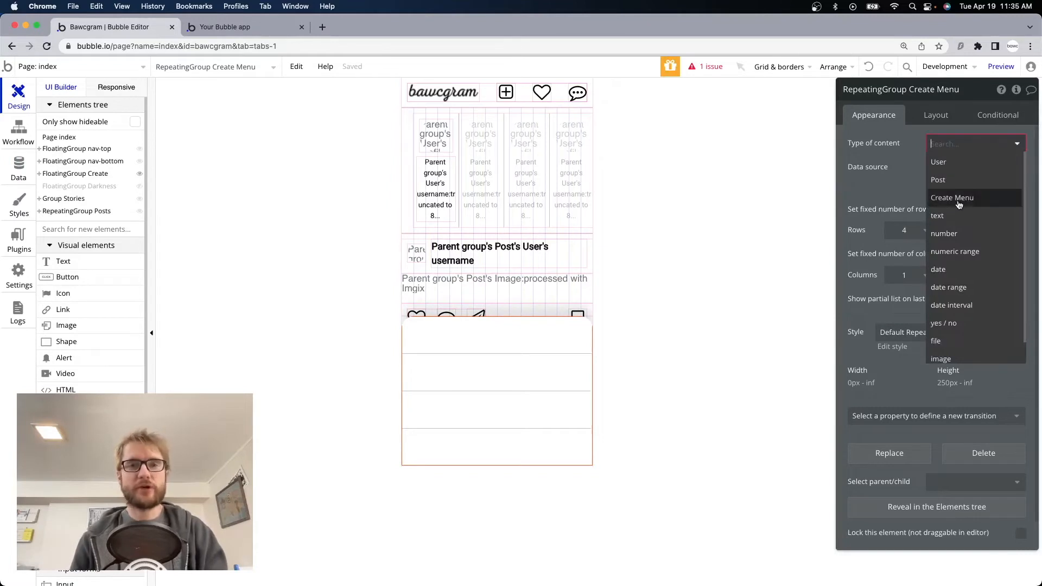
{"action": "left_click", "coordinate": [958, 199]}
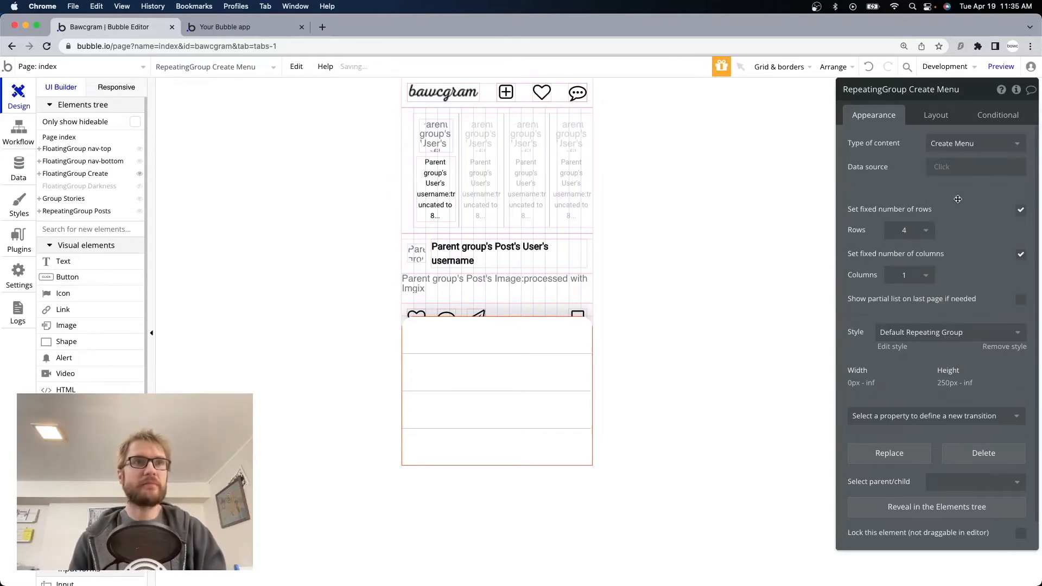
{"action": "left_click", "coordinate": [947, 167]}
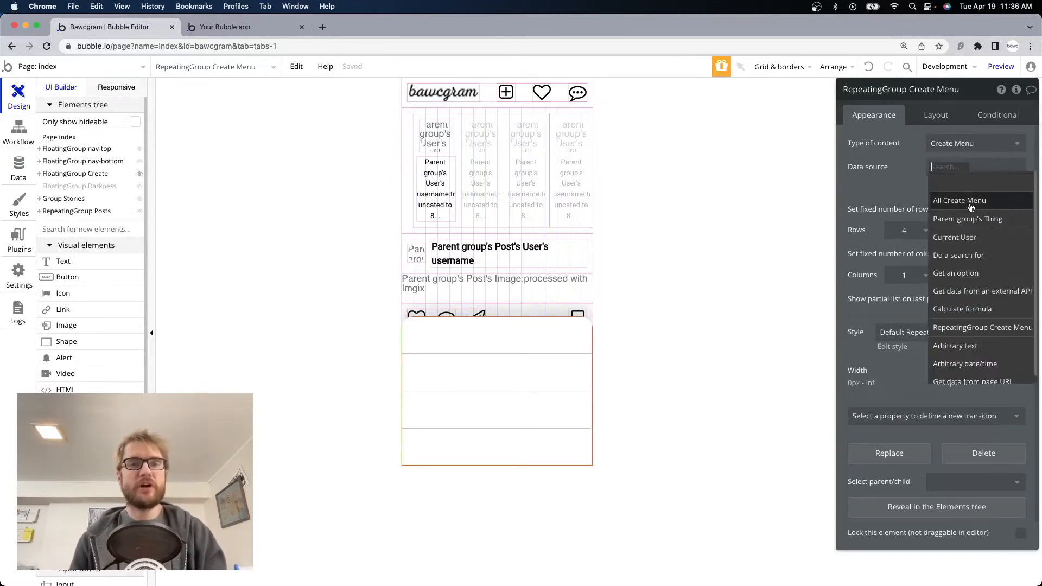
{"action": "left_click", "coordinate": [970, 205]}
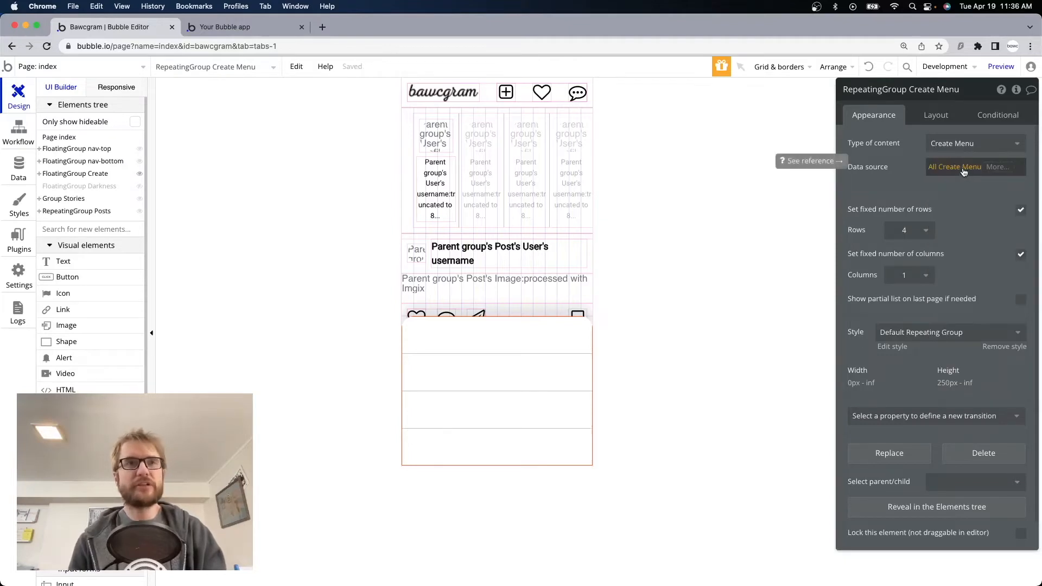
{"action": "left_click", "coordinate": [901, 186]}
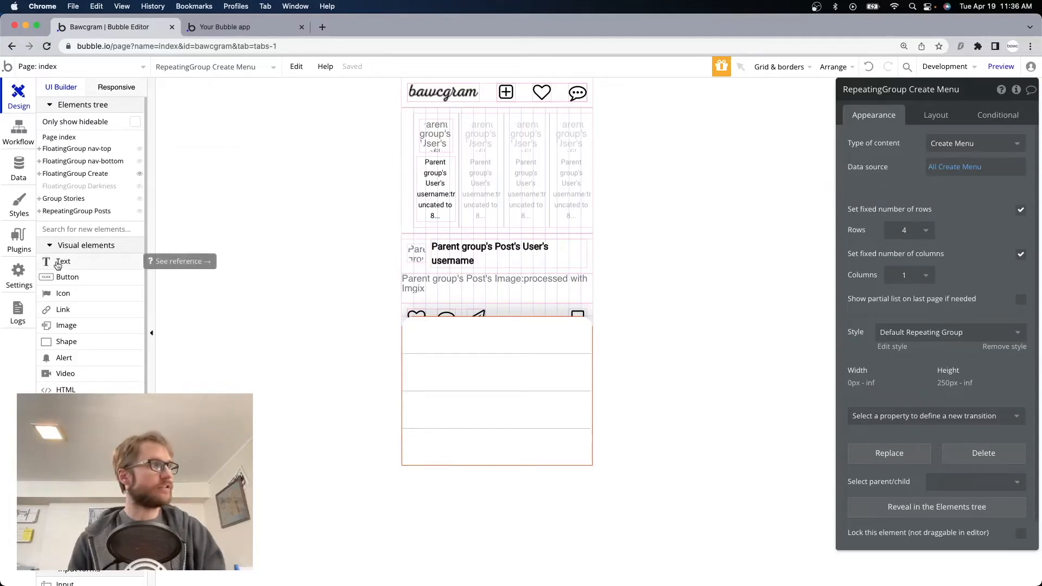
Place a text element in the create menu's first cell showing Current cell's Create Menu's Display
{"action": "left_click_drag", "start_coordinate": [60, 263], "coordinate": [437, 328]}
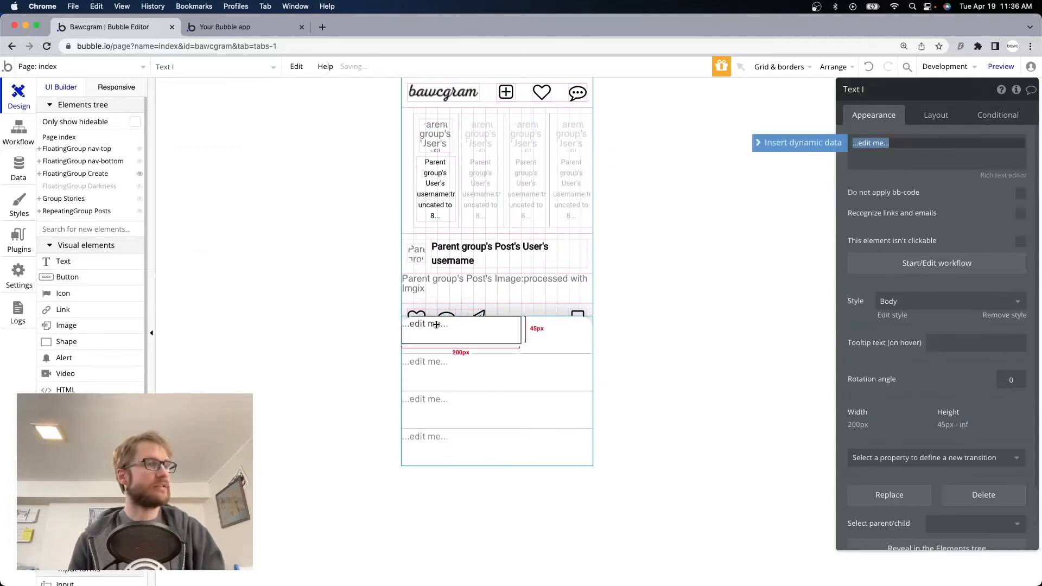
{"action": "left_click", "coordinate": [795, 145]}
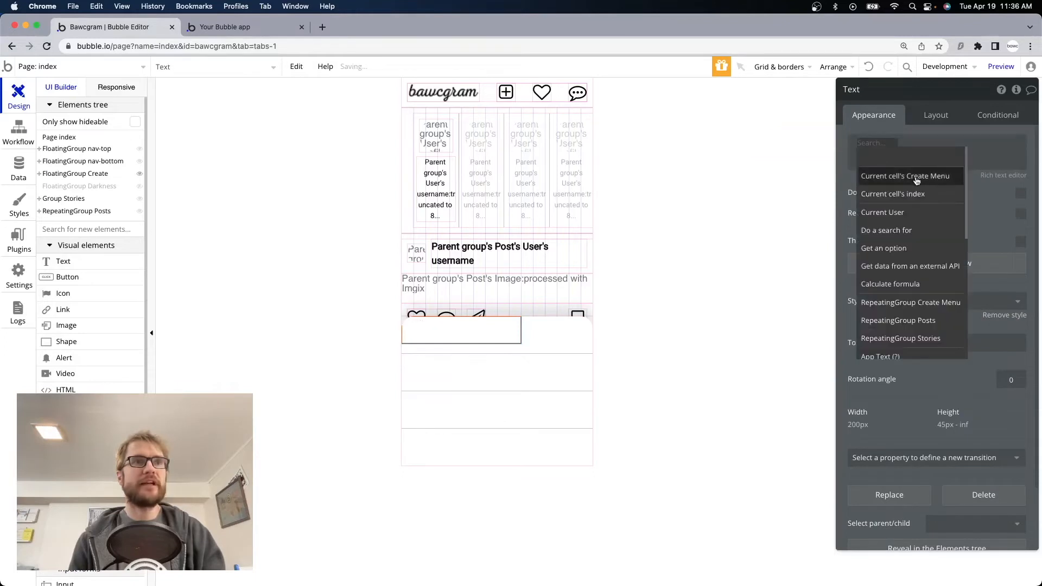
{"action": "left_click", "coordinate": [890, 179]}
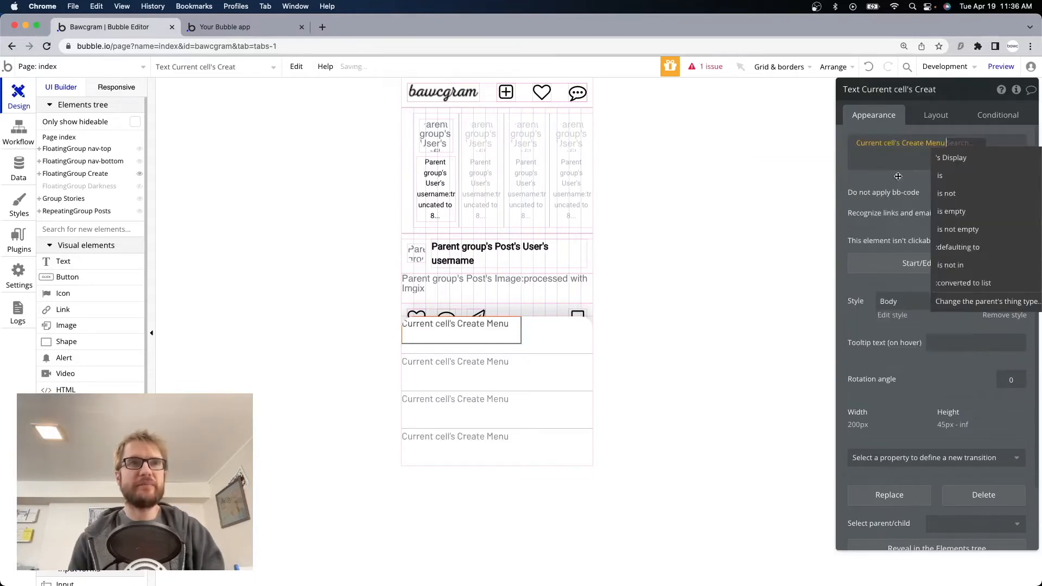
{"action": "left_click", "coordinate": [955, 164]}
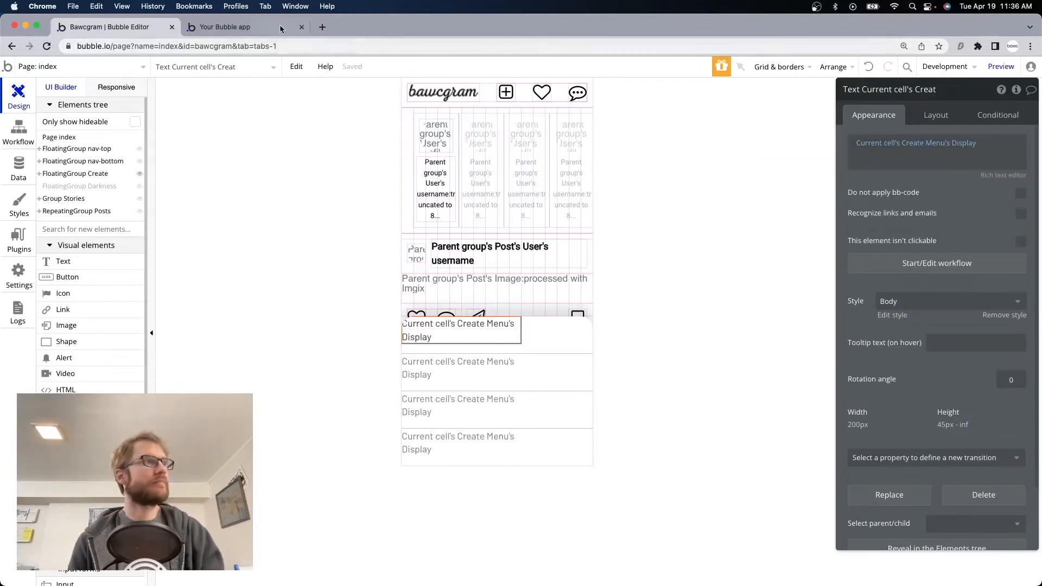
Update the running app preview to the latest version and open the create panel to check its menu entries
{"action": "left_click", "coordinate": [239, 27]}
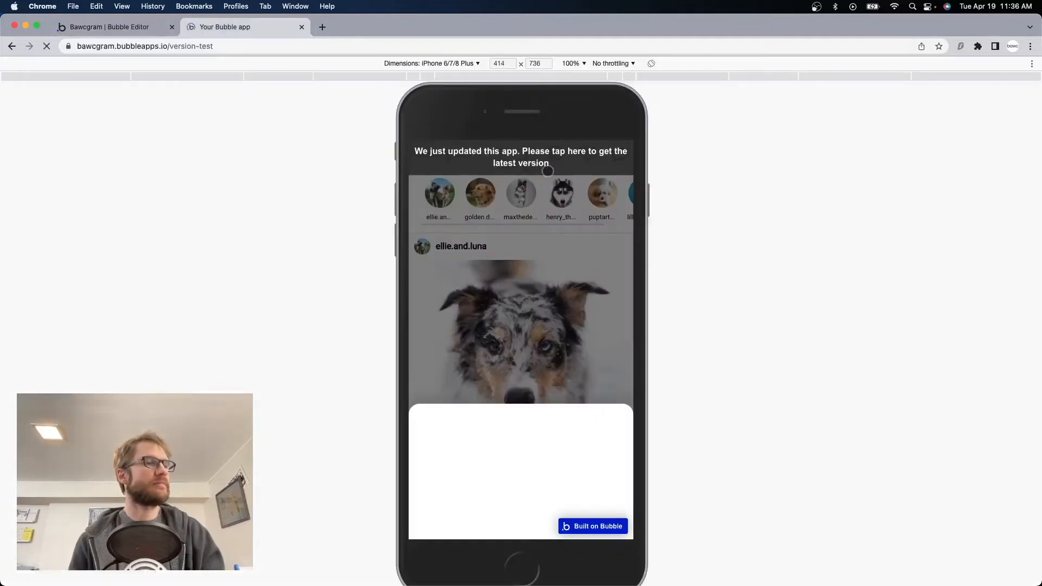
{"action": "left_click", "coordinate": [547, 170]}
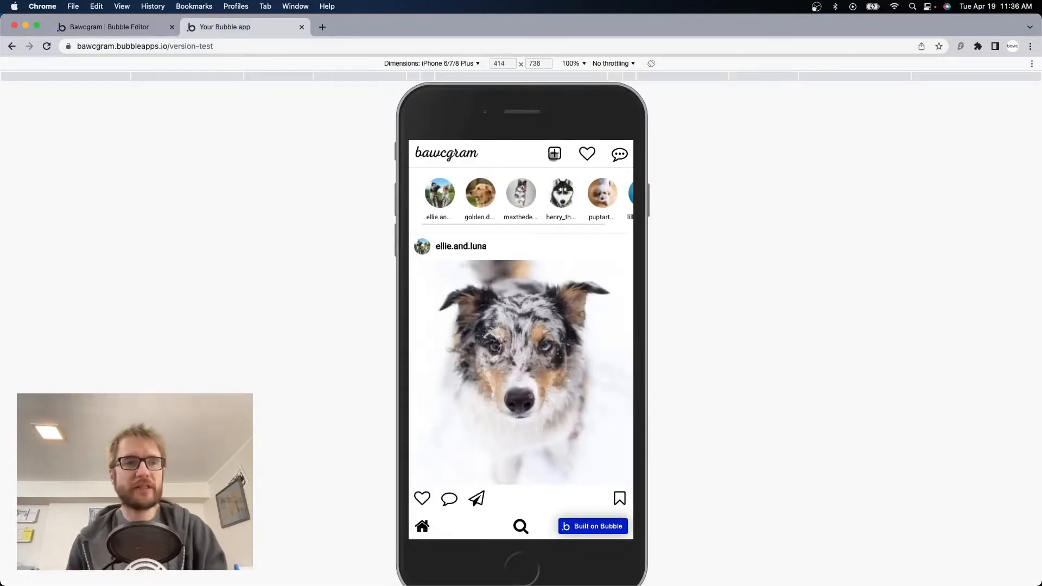
{"action": "left_click", "coordinate": [554, 155]}
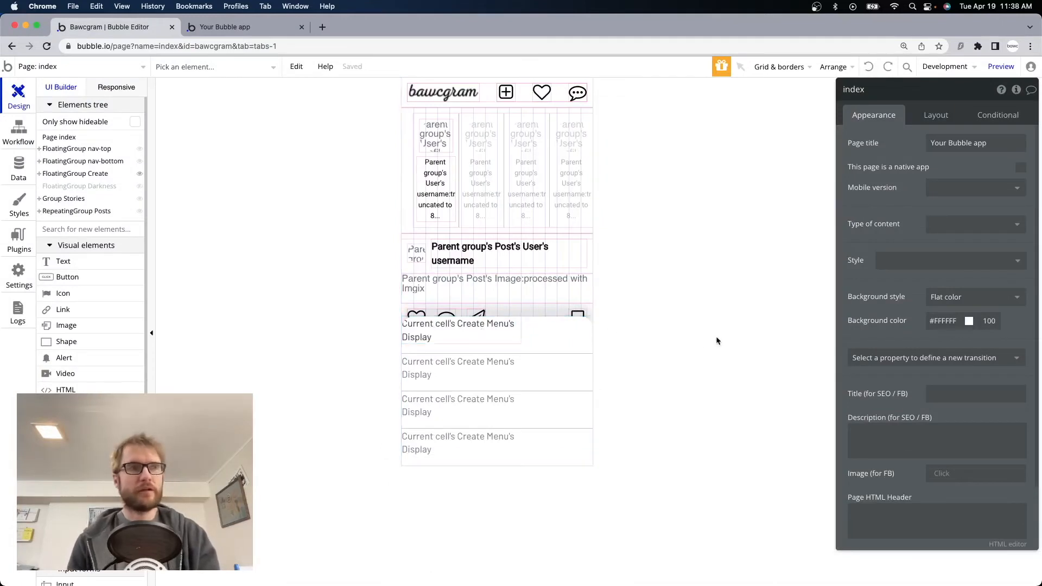
Delete the text element from the create menu's first cell
{"action": "left_click", "coordinate": [481, 332]}
{"action": "key", "text": "Delete"}
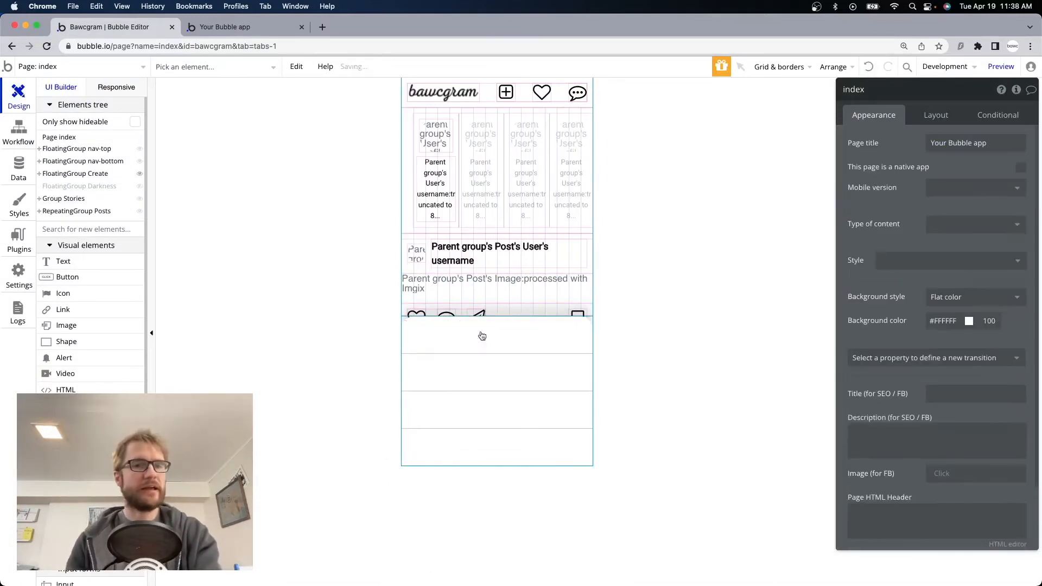
Draw a group about 96 by 34 px in the create menu's first cell and rename it Group create-inner
{"action": "left_click", "coordinate": [66, 470]}
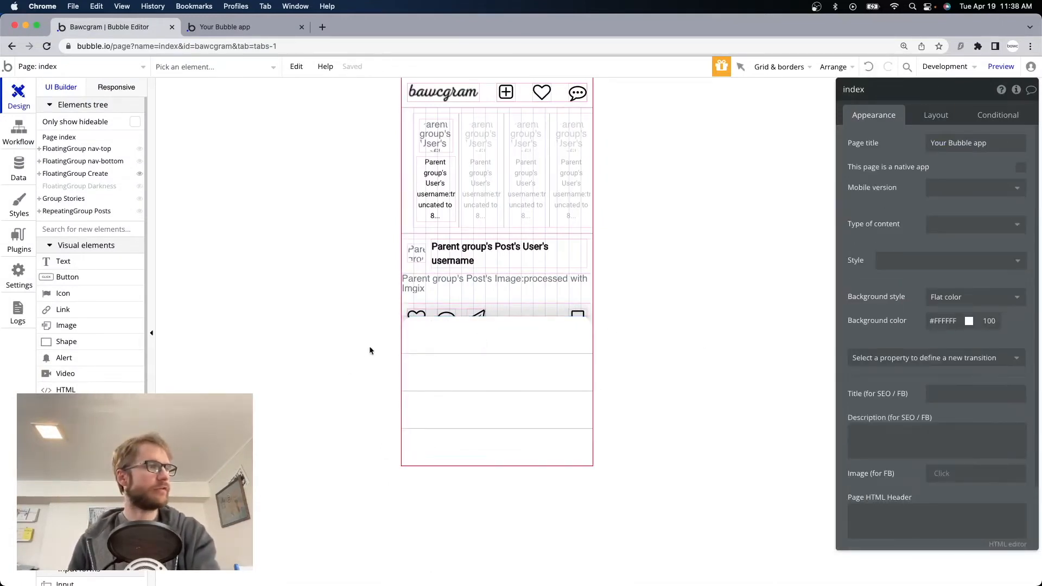
{"action": "left_click_drag", "start_coordinate": [450, 325], "coordinate": [507, 346]}
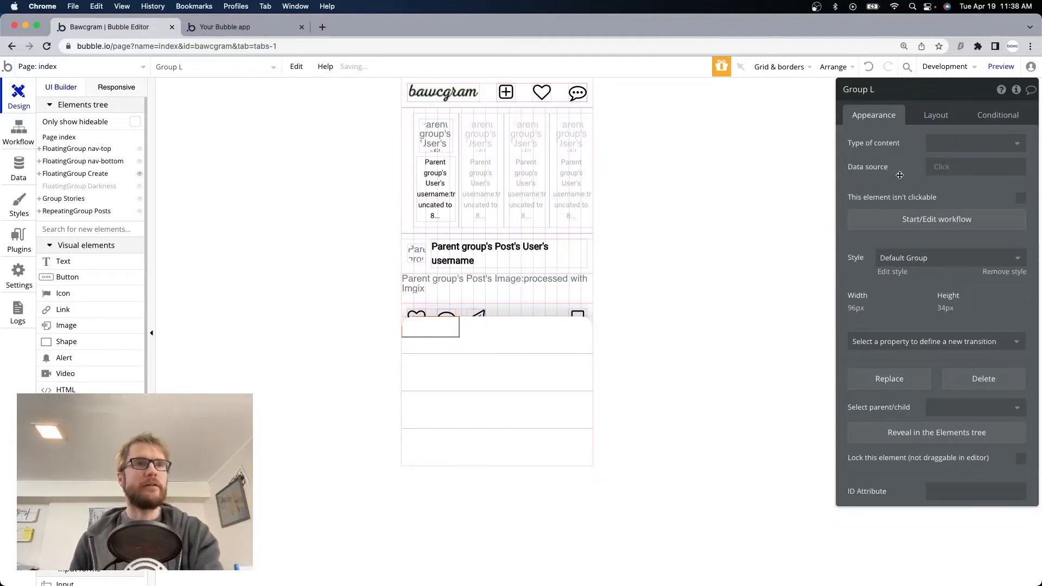
{"action": "left_click", "coordinate": [890, 89]}
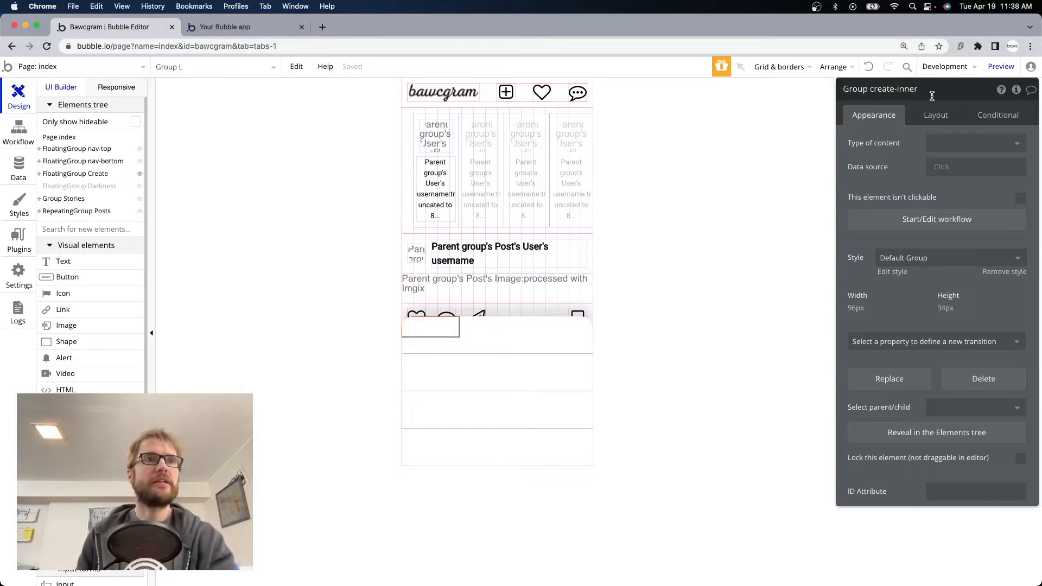
{"action": "type", "text": "create-inner"}
Set Group create-inner's content type to Create Menu and its data source to Current cell's Create Menu
{"action": "left_click", "coordinate": [1016, 144]}
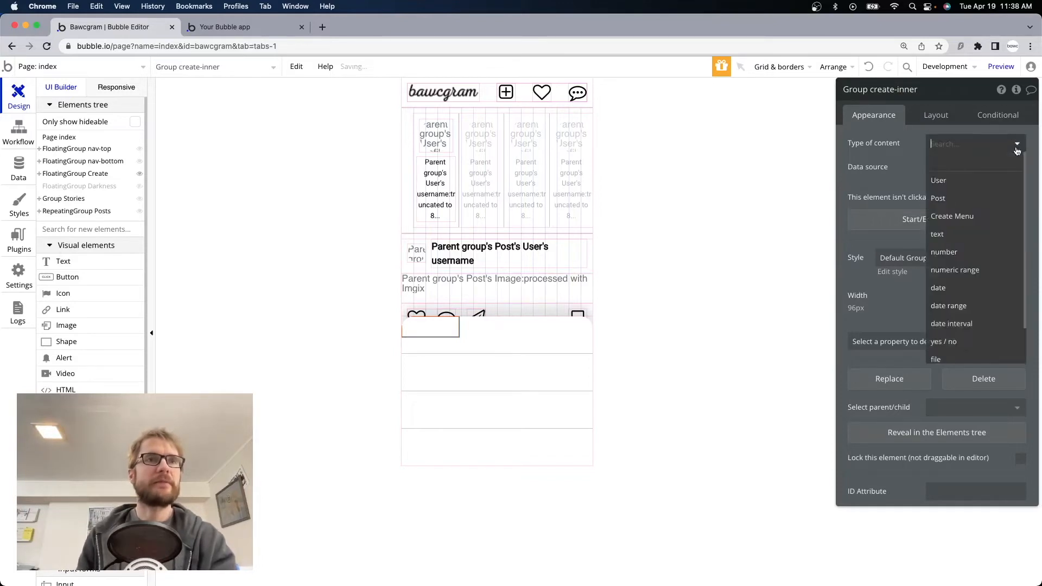
{"action": "left_click", "coordinate": [1000, 219]}
{"action": "left_click", "coordinate": [944, 168]}
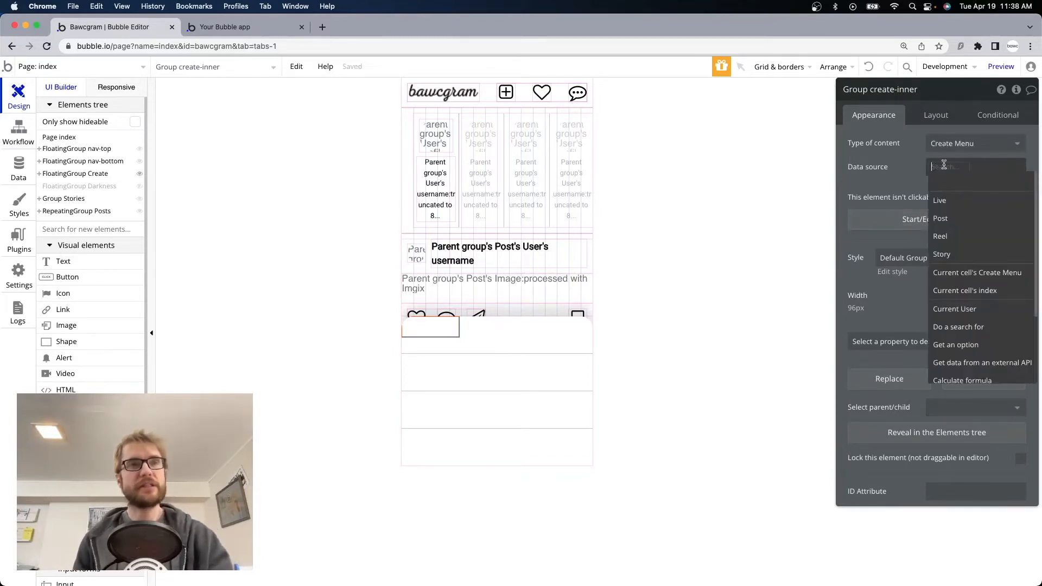
{"action": "left_click", "coordinate": [971, 275]}
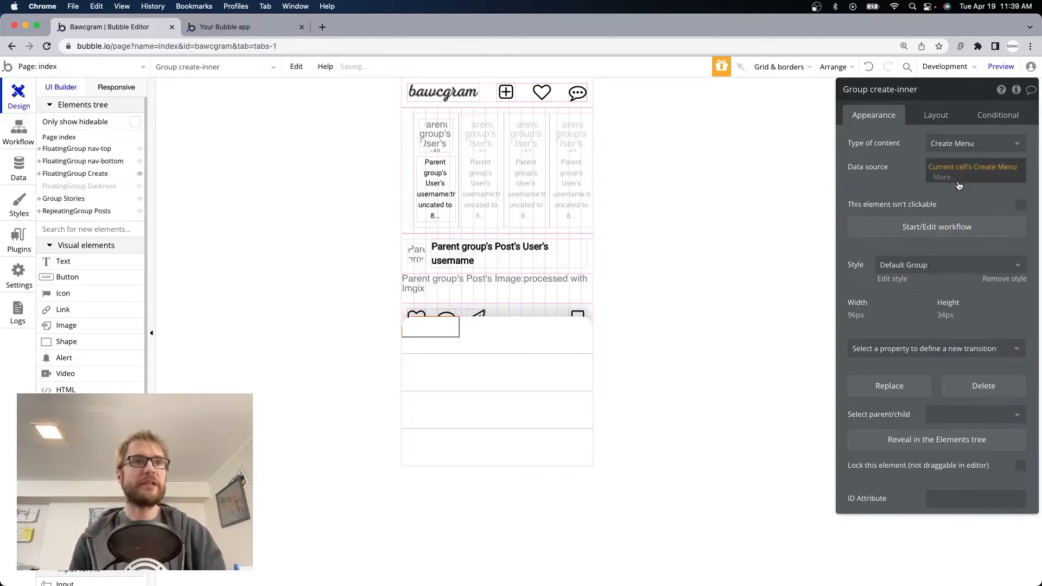
Give Group create-inner a Row layout without fixed width, with minimum width 0 px and minimum height 50 px
{"action": "left_click", "coordinate": [935, 114]}
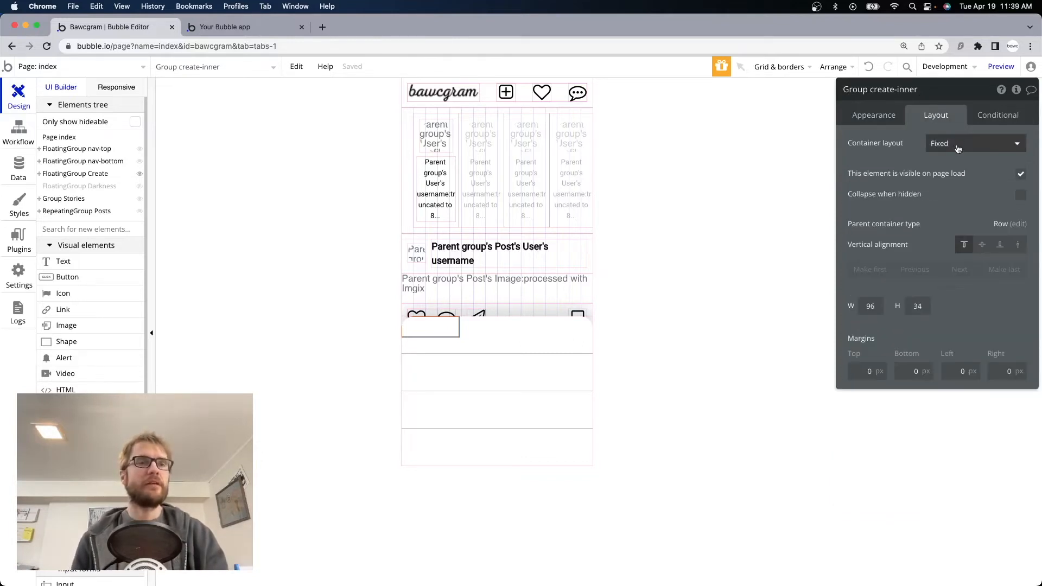
{"action": "left_click", "coordinate": [958, 143]}
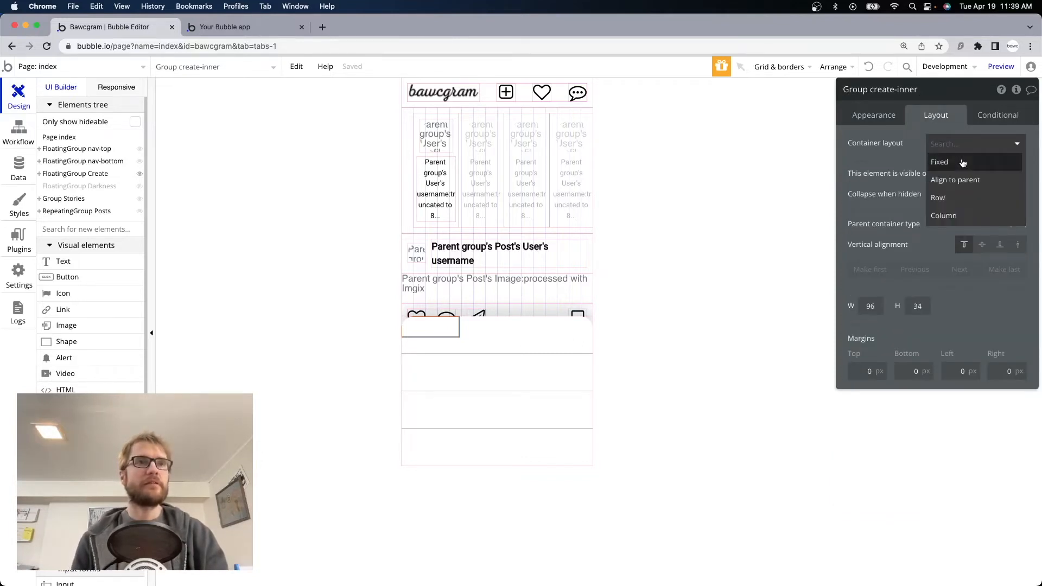
{"action": "left_click", "coordinate": [958, 197]}
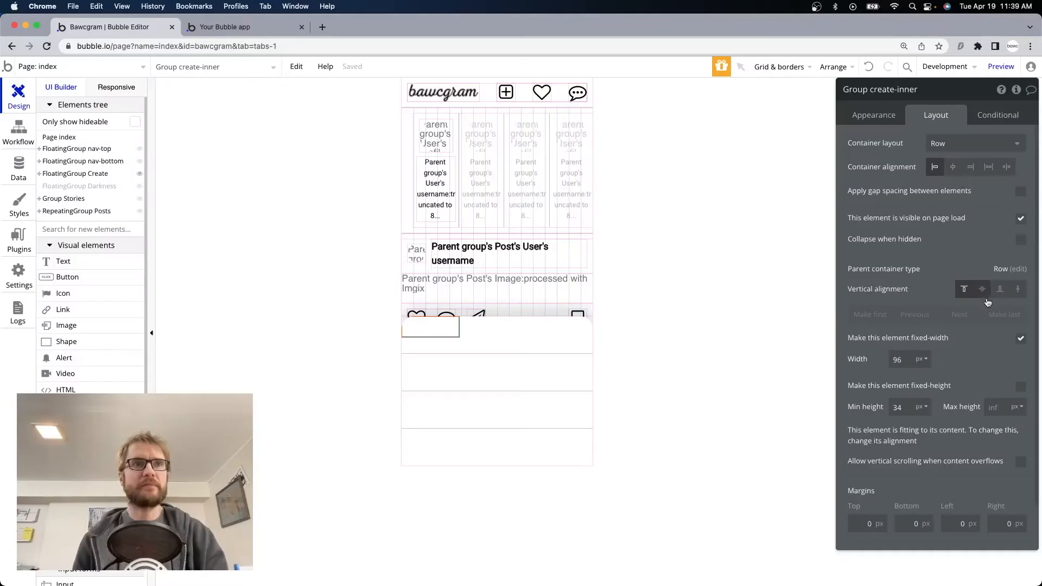
{"action": "double_click", "coordinate": [901, 360]}
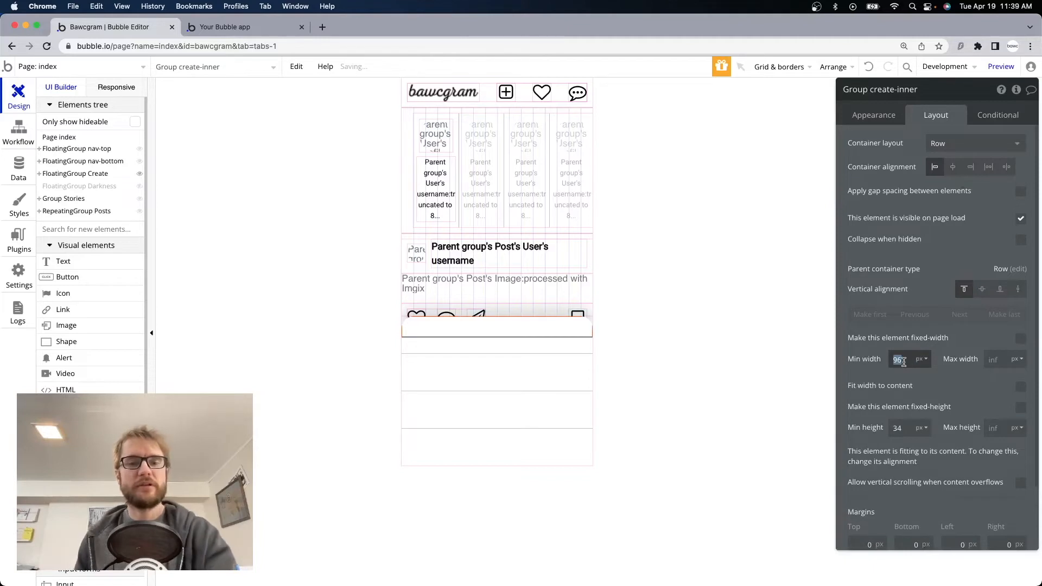
{"action": "type", "text": "0"}
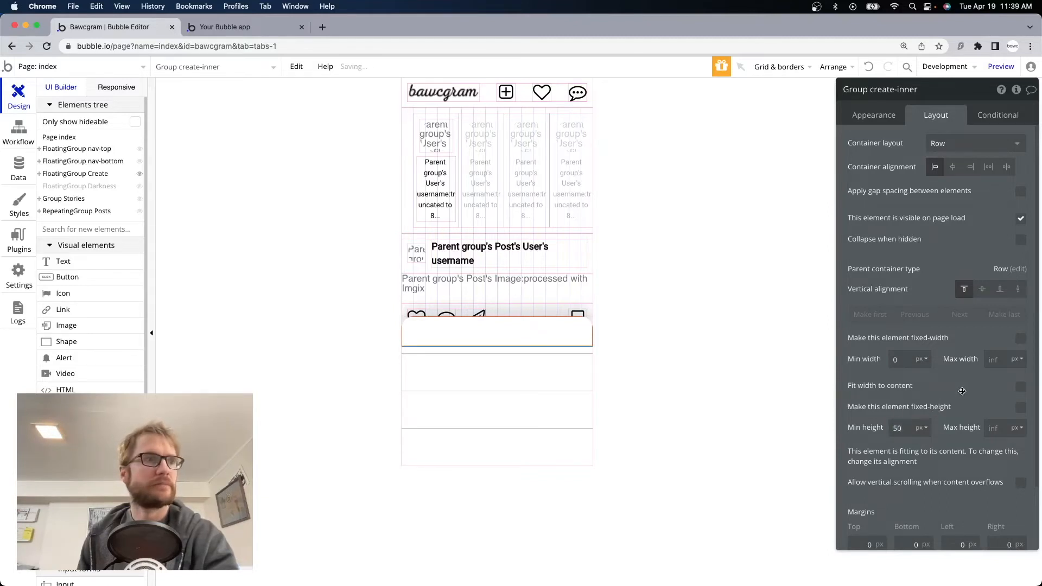
Set Group create-inner's top, bottom and left padding to 10 px
{"action": "scroll", "coordinate": [879, 420], "scroll_direction": "down", "scroll_amount": 2}
{"action": "scroll", "coordinate": [879, 421], "scroll_direction": "down", "scroll_amount": 1}
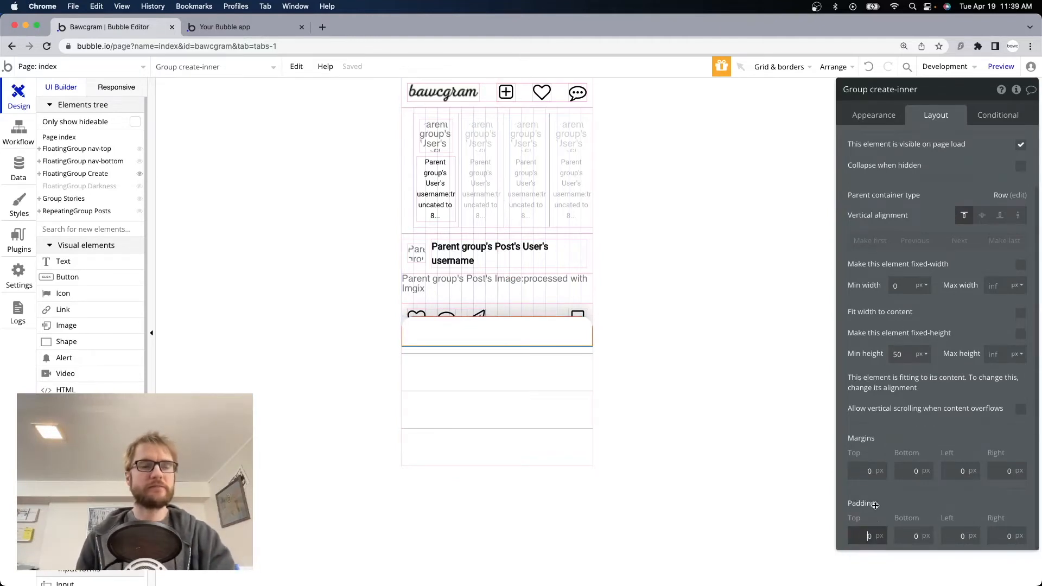
{"action": "left_click", "coordinate": [863, 542]}
{"action": "type", "text": "10"}
{"action": "key", "text": "Tab"}
{"action": "type", "text": "10"}
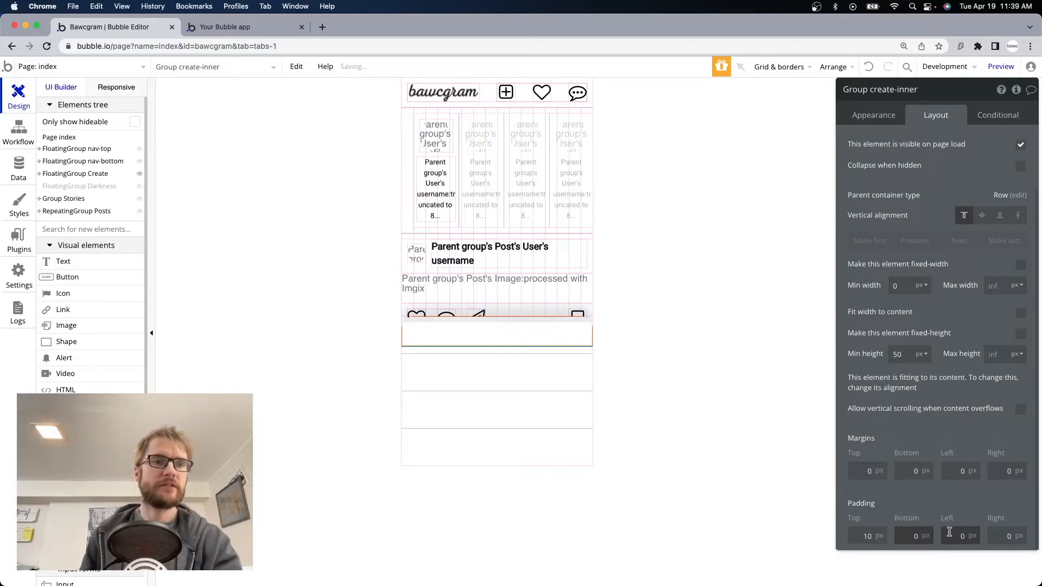
{"action": "key", "text": "Tab"}
{"action": "type", "text": "10"}
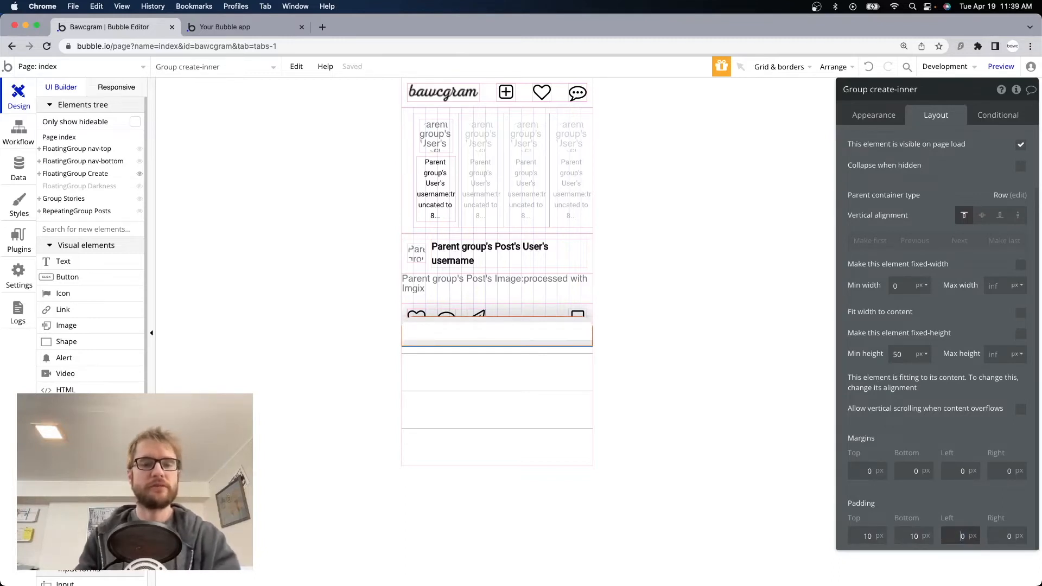
{"action": "key", "text": "Tab"}
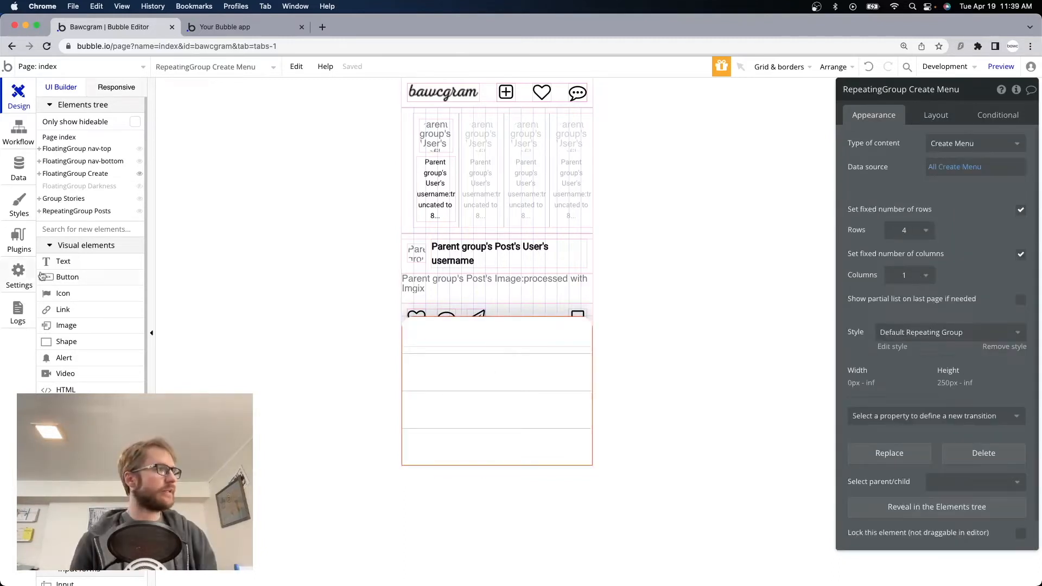
Add a text element in the create menu's first cell that shows the parent group's Create Menu's Display
{"action": "left_click_drag", "start_coordinate": [63, 261], "coordinate": [467, 330]}
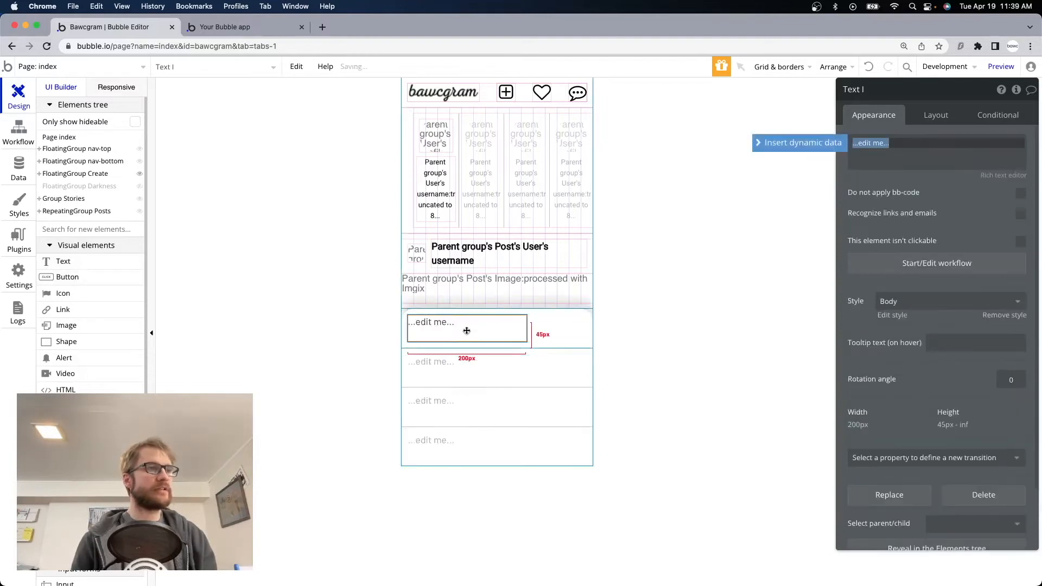
{"action": "key", "text": "BackSpace"}
{"action": "left_click", "coordinate": [824, 143]}
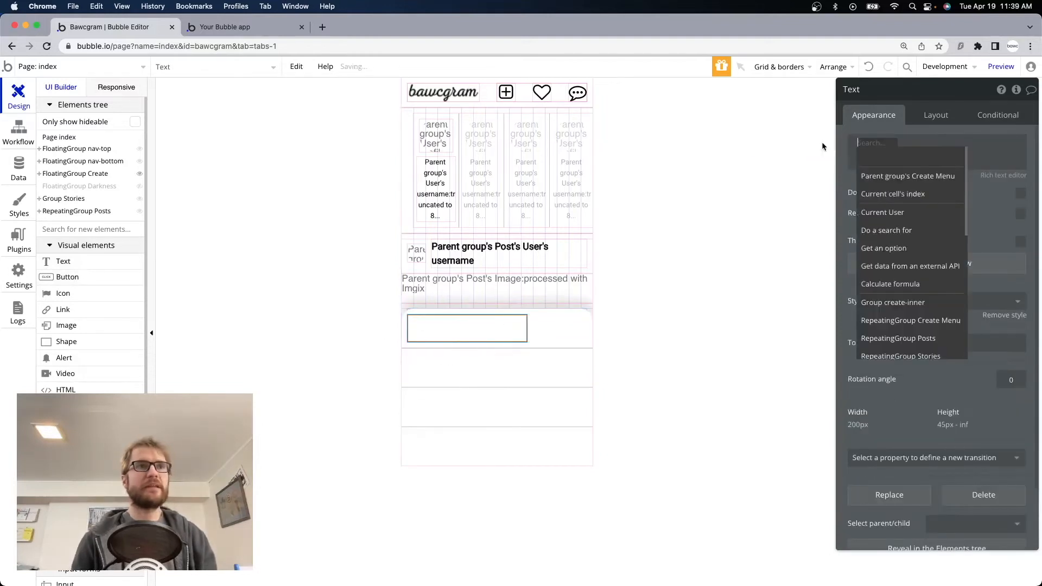
{"action": "left_click", "coordinate": [942, 177]}
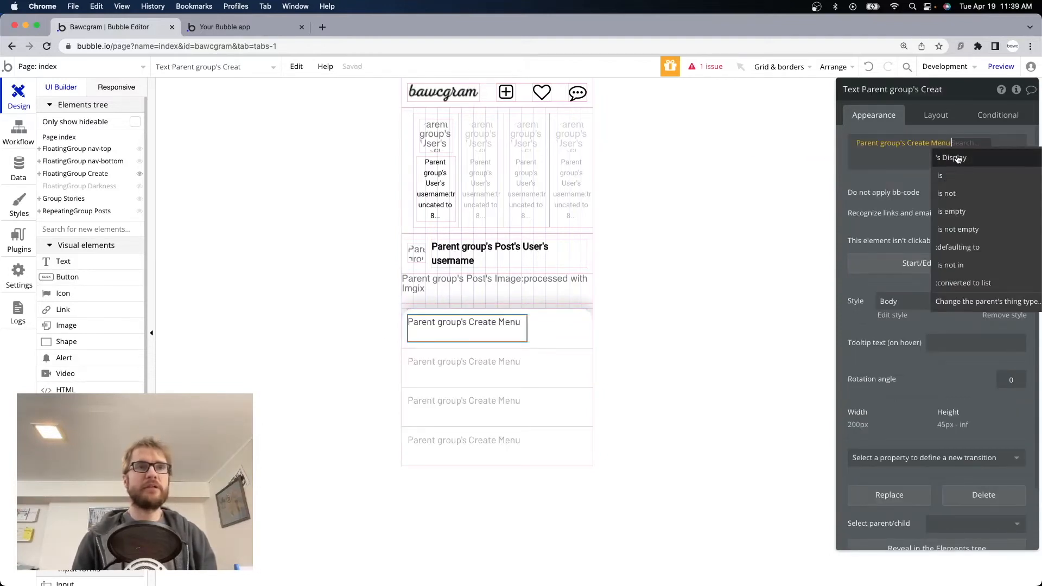
{"action": "left_click", "coordinate": [960, 159]}
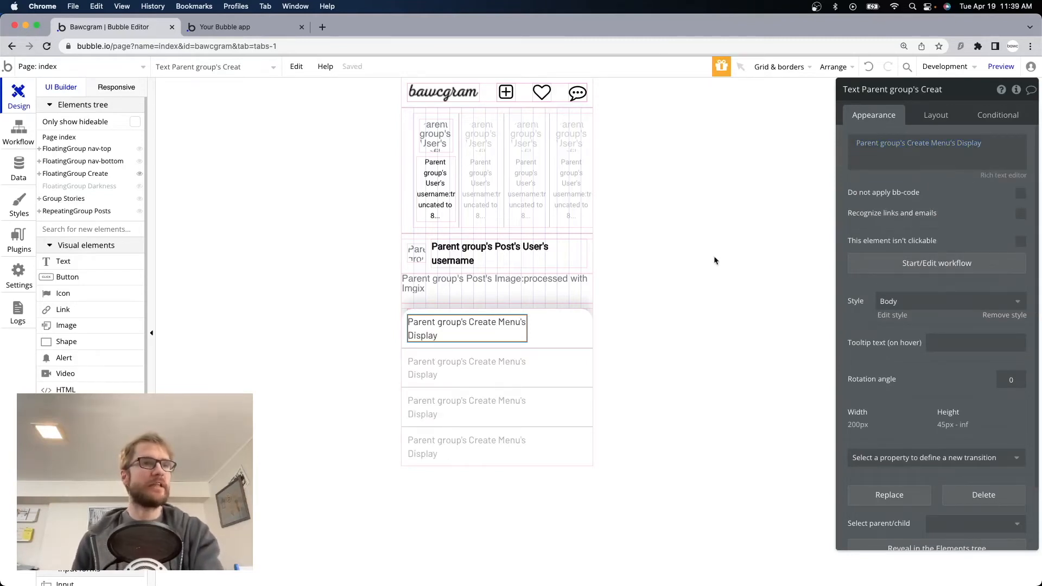
Remove the Display text's fixed width and set its minimum width and minimum height to 0 px
{"action": "left_click", "coordinate": [935, 114]}
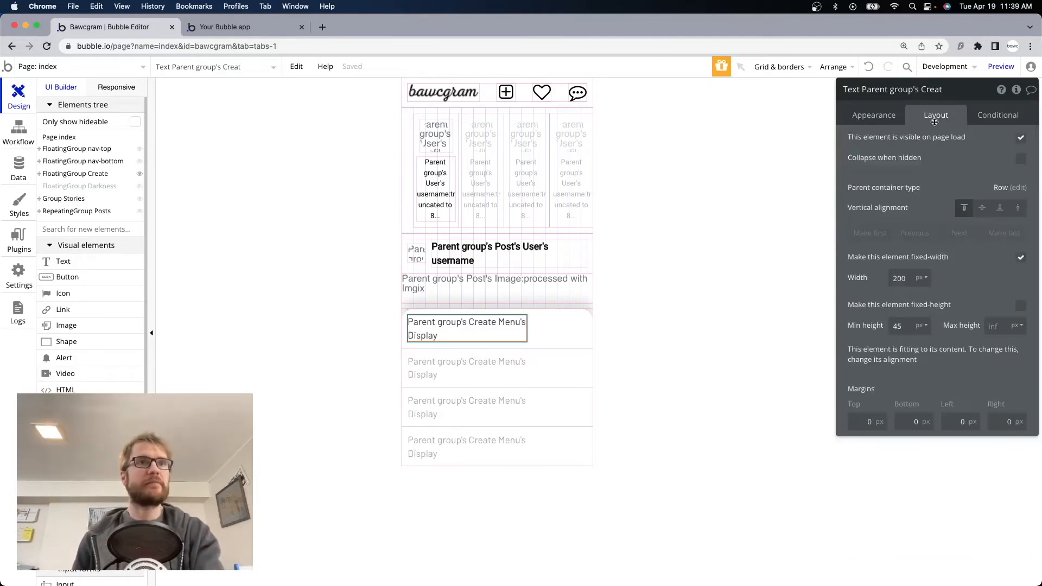
{"action": "left_click", "coordinate": [1020, 258]}
{"action": "double_click", "coordinate": [909, 280]}
{"action": "type", "text": "0"}
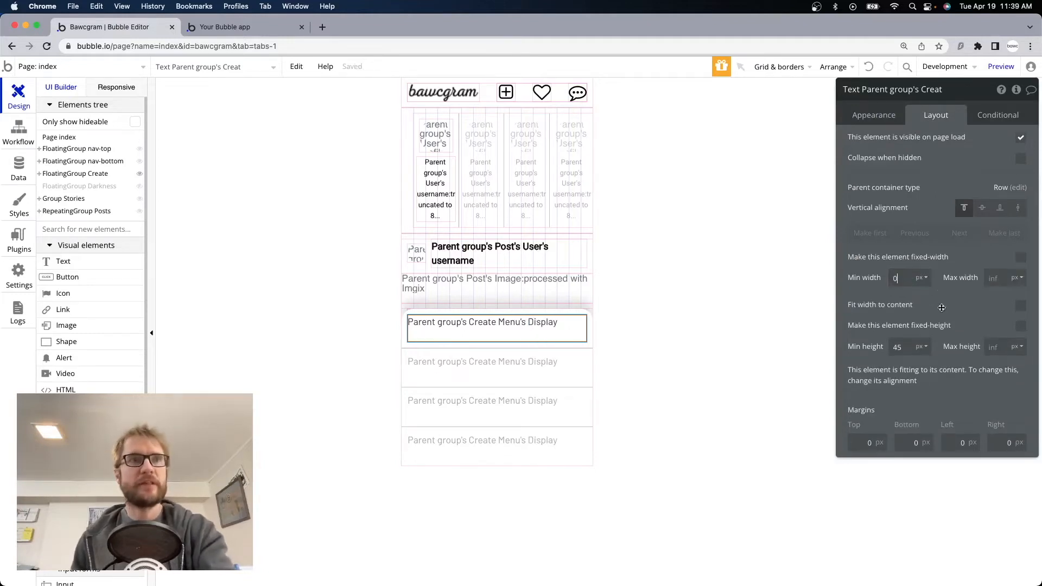
{"action": "double_click", "coordinate": [902, 346]}
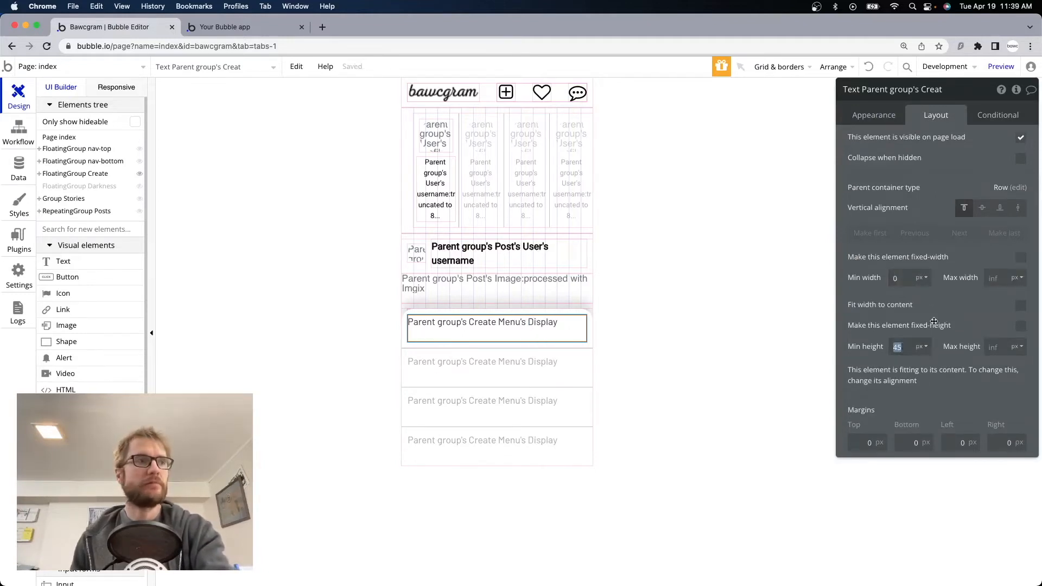
{"action": "type", "text": "0"}
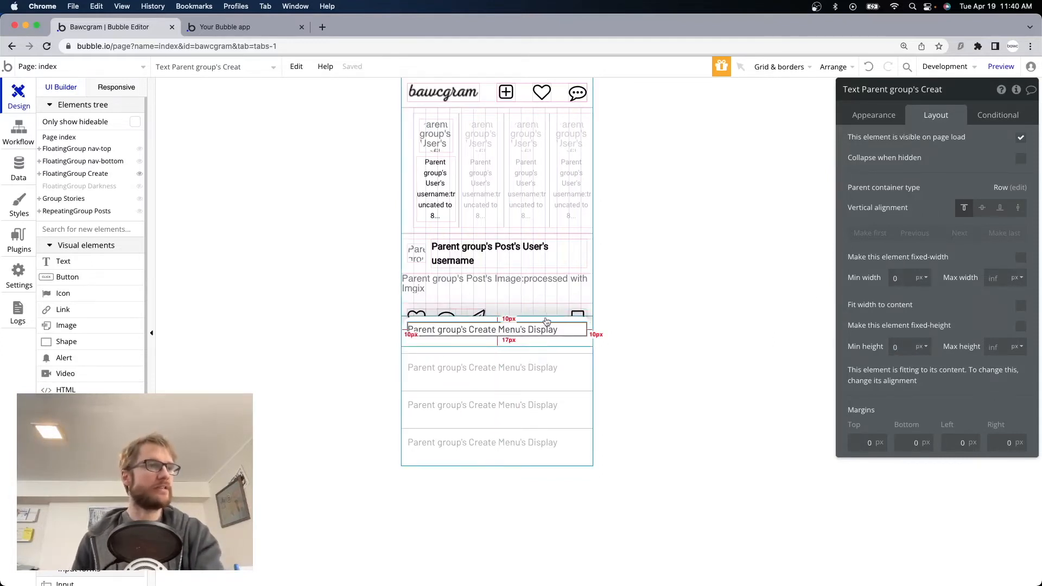
Set the minimum height of Group create-inner, RepeatingGroup Create Menu and FloatingGroup Create to 0 px
{"action": "left_click", "coordinate": [497, 344]}
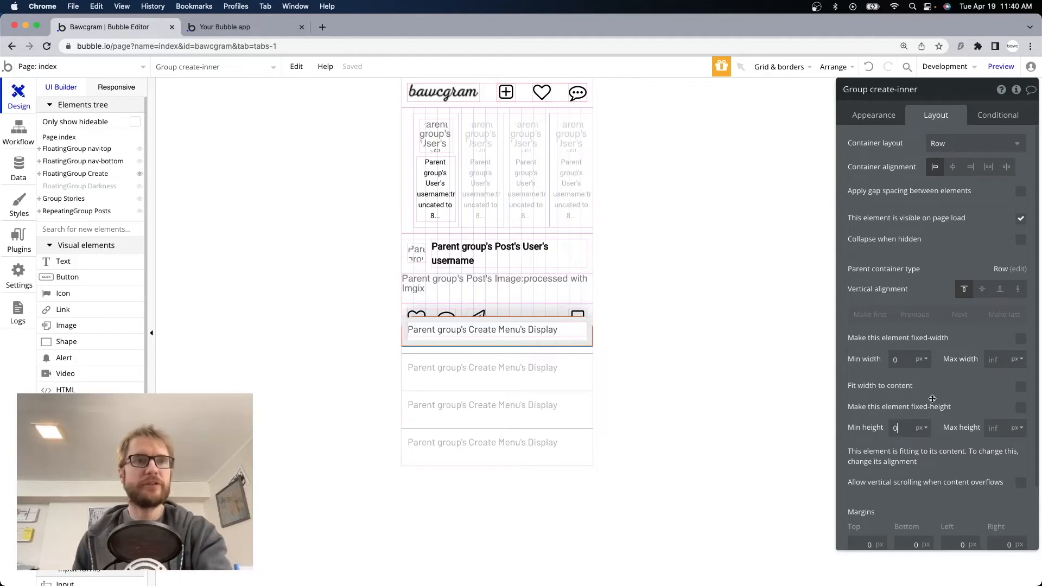
{"action": "left_click", "coordinate": [571, 359]}
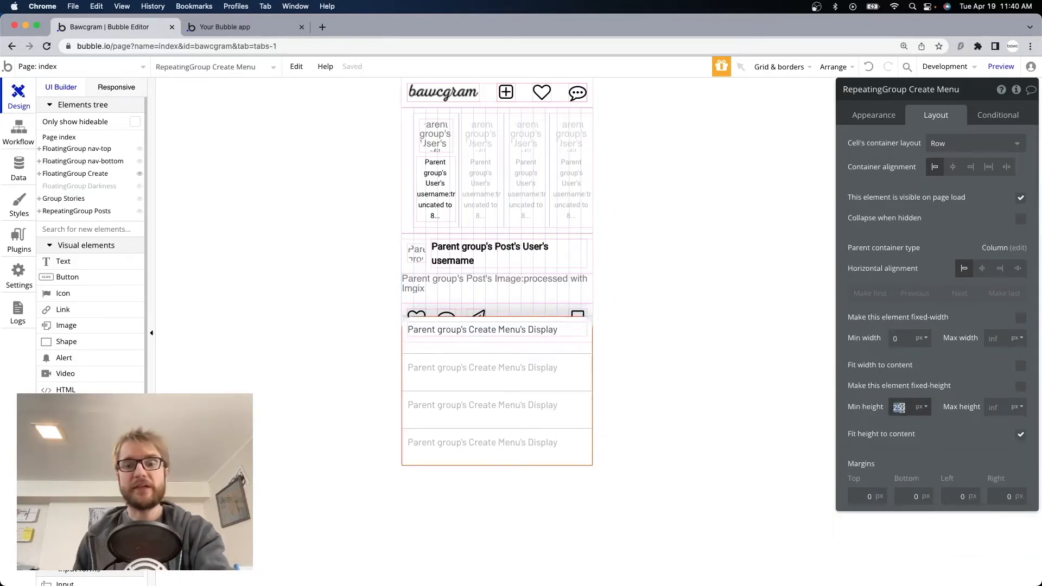
{"action": "left_click", "coordinate": [956, 439]}
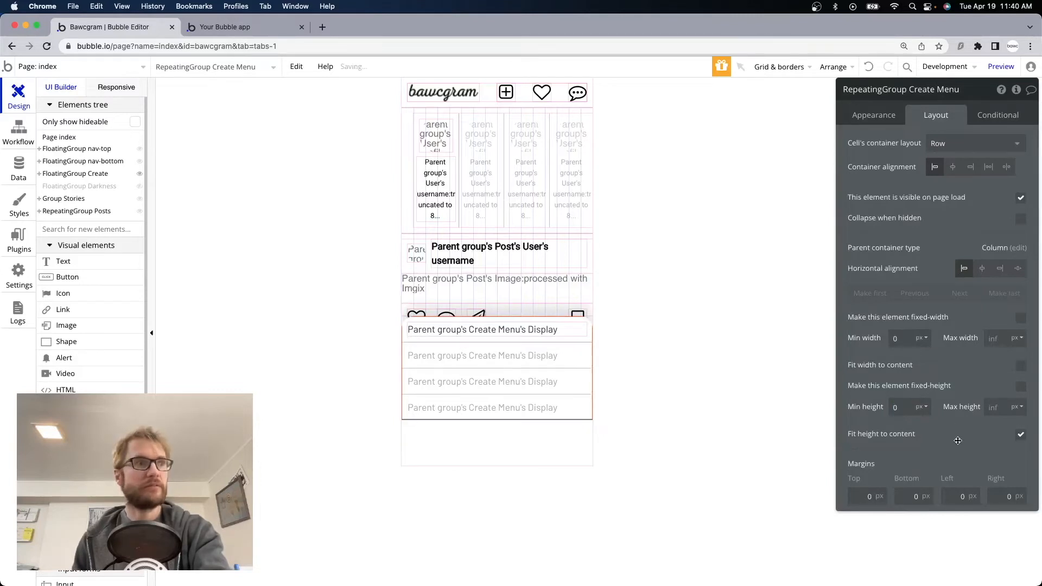
{"action": "left_click", "coordinate": [522, 442]}
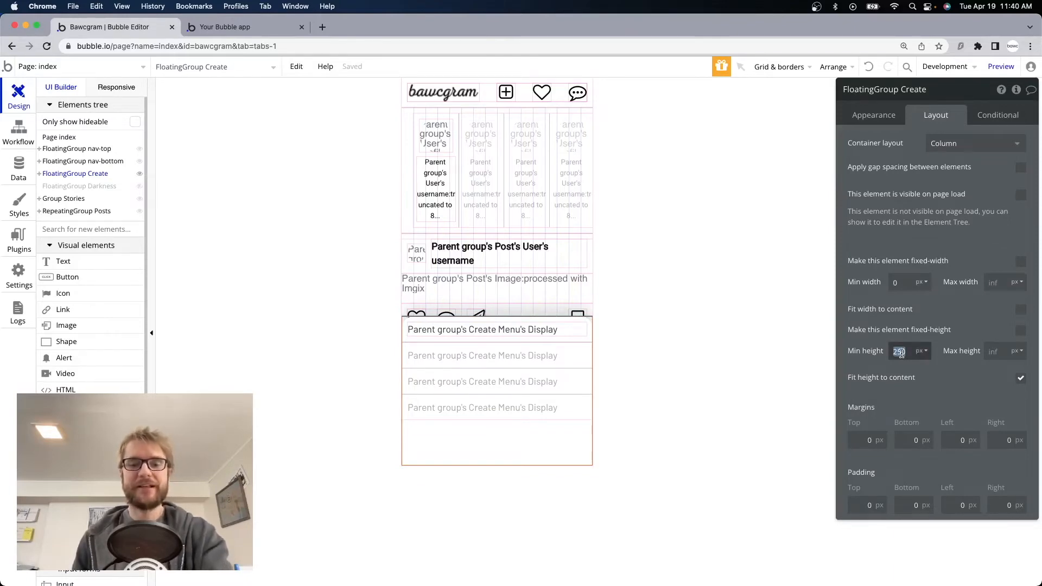
{"action": "type", "text": "0"}
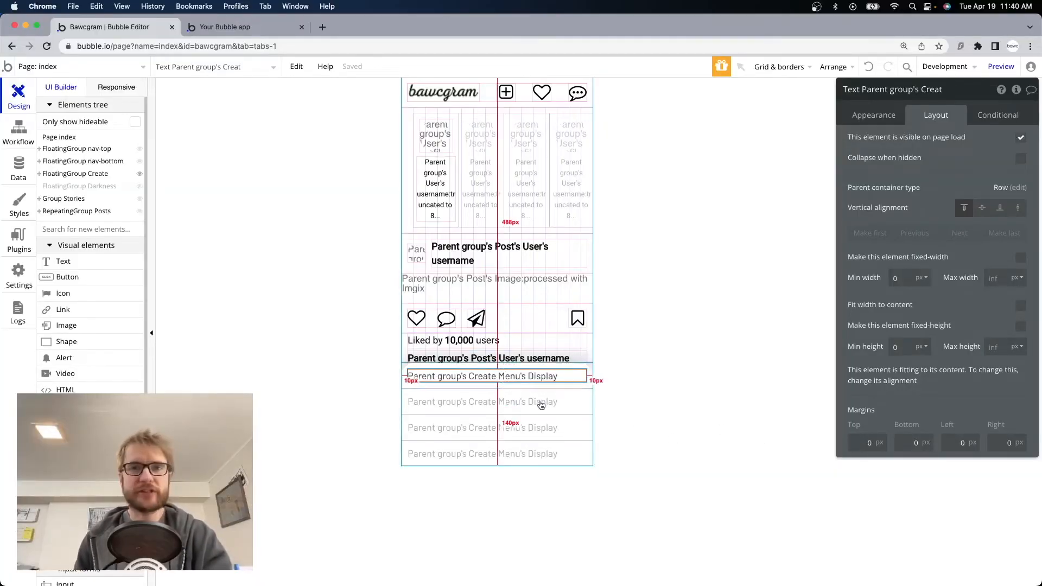
Check the menu in the app preview and set Group create-inner's padding to 15 px on all sides
{"action": "key", "text": "ctrl+Tab"}
{"action": "left_click", "coordinate": [515, 166]}
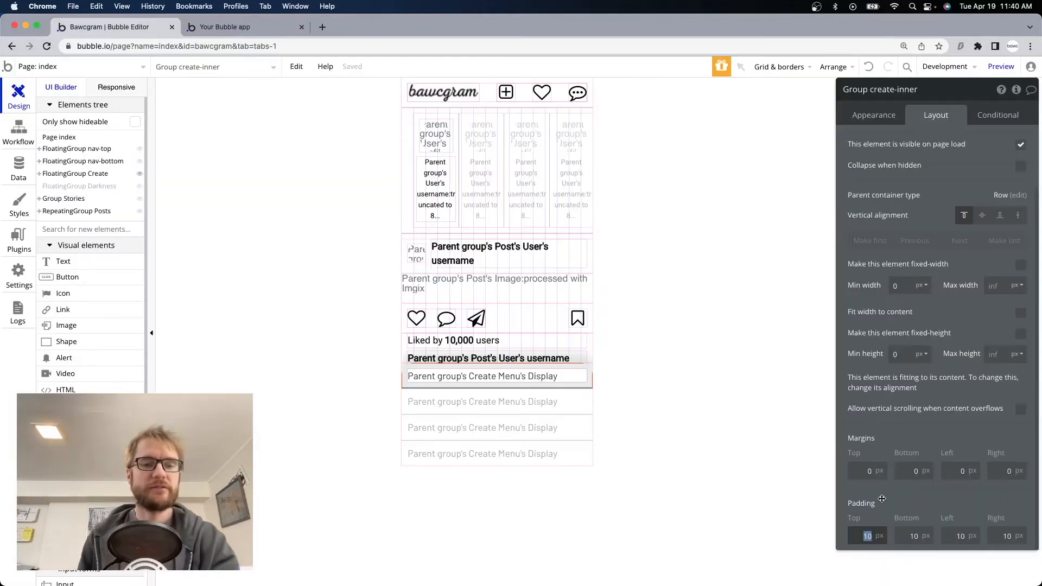
{"action": "type", "text": "15"}
{"action": "key", "text": "Tab"}
{"action": "type", "text": "15"}
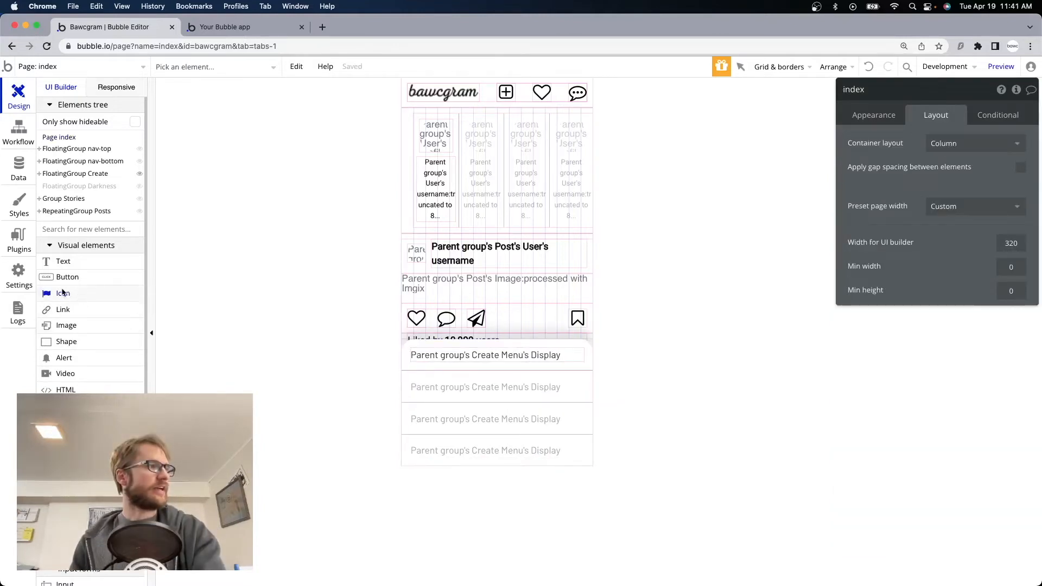
Add a rocket icon to Group create-inner and give it a fixed width and height of 30 px
{"action": "left_click_drag", "start_coordinate": [115, 301], "coordinate": [442, 350]}
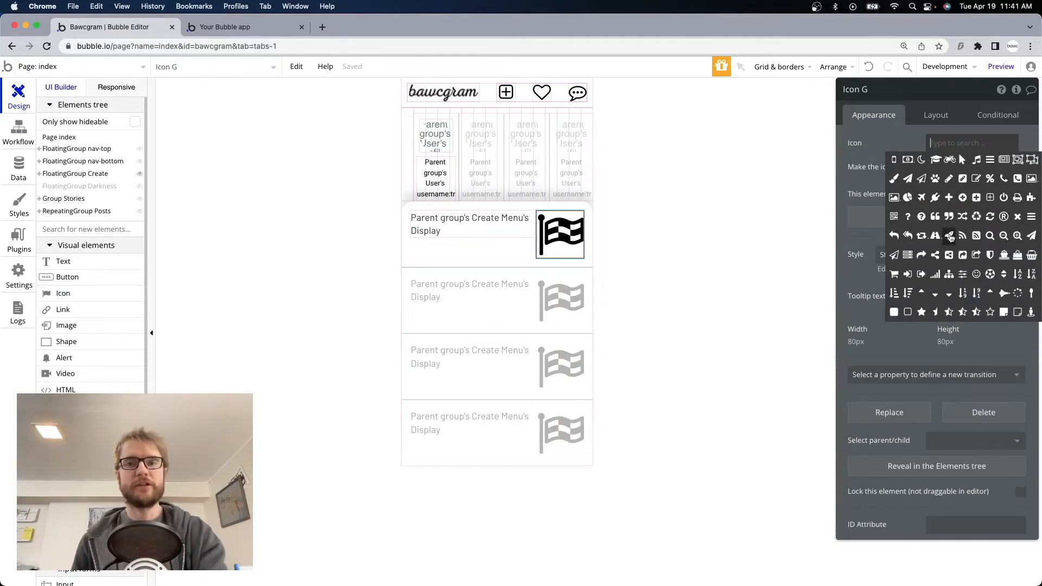
{"action": "left_click", "coordinate": [949, 235]}
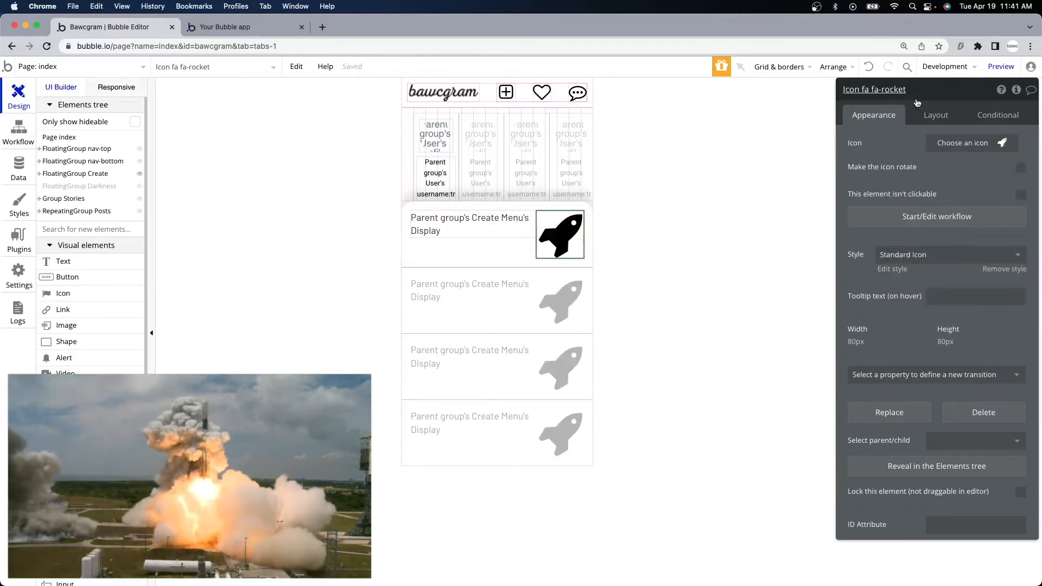
{"action": "left_click", "coordinate": [936, 112]}
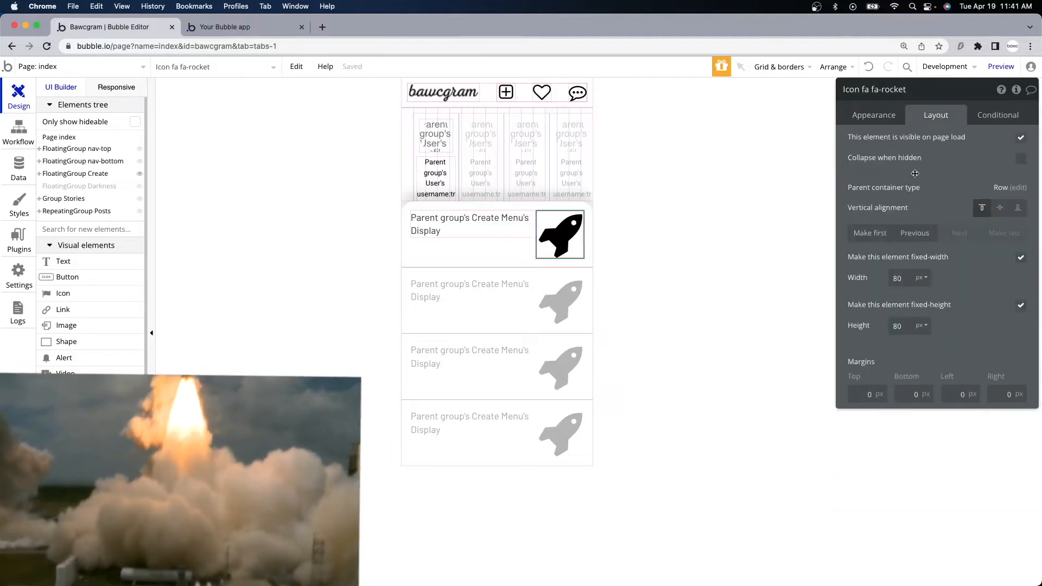
{"action": "left_click", "coordinate": [1021, 259]}
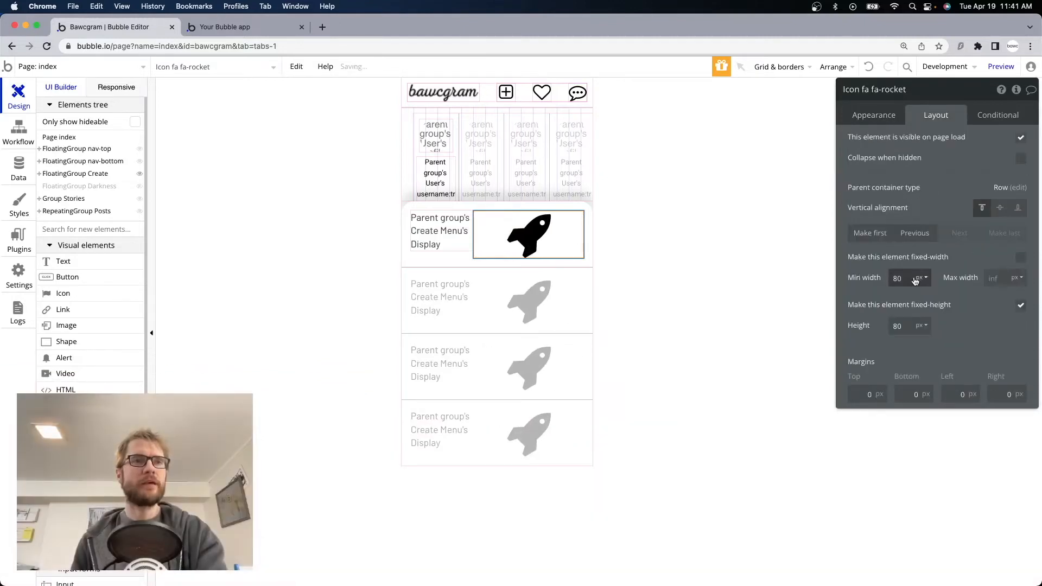
{"action": "left_click", "coordinate": [1020, 258]}
{"action": "left_click_drag", "start_coordinate": [902, 279], "coordinate": [869, 280]}
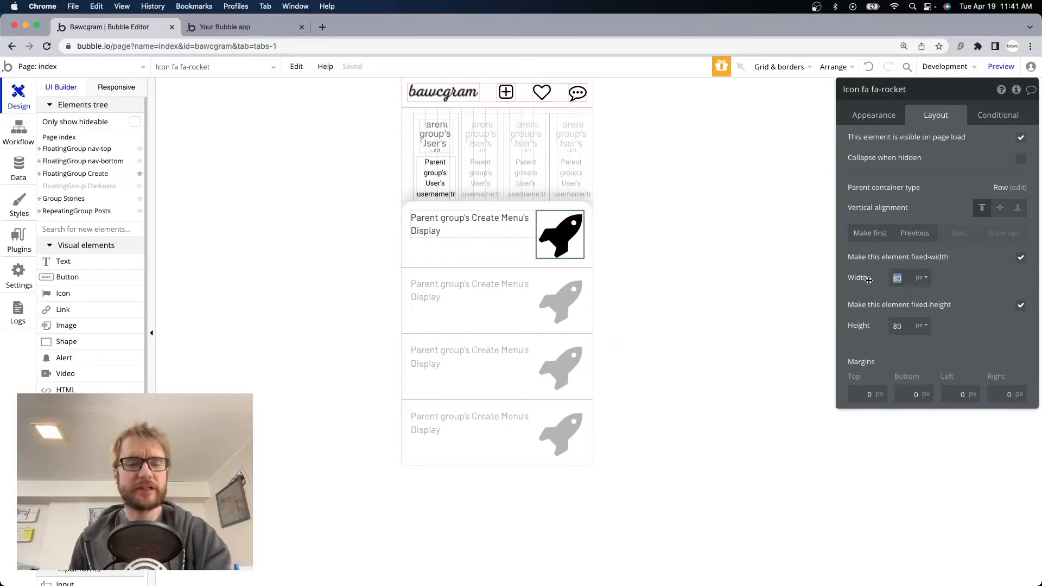
{"action": "type", "text": "30"}
{"action": "key", "text": "Return"}
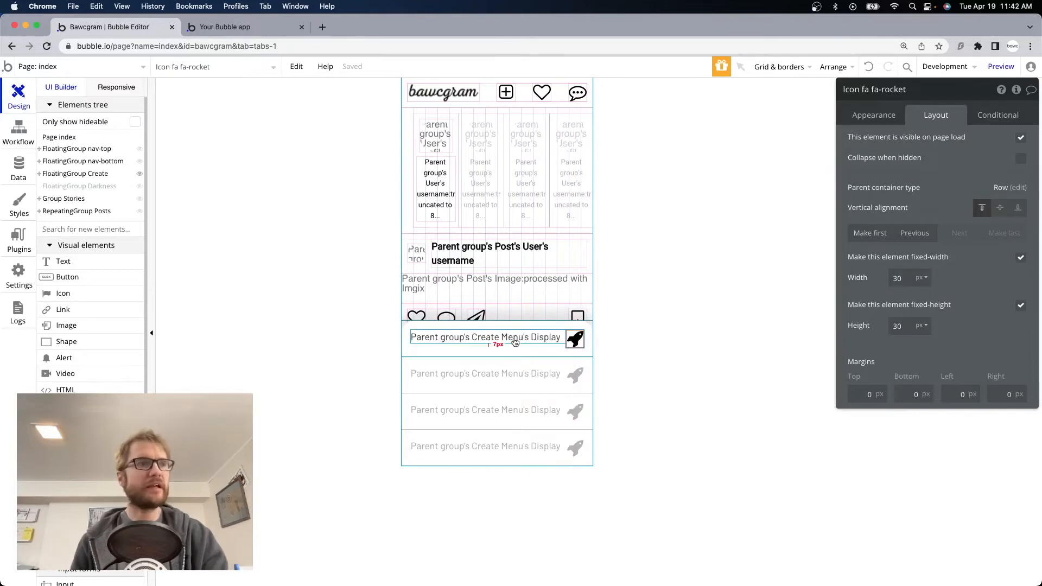
Place the rocket icon first in its row and check the create menu in the updated app preview
{"action": "left_click", "coordinate": [870, 232]}
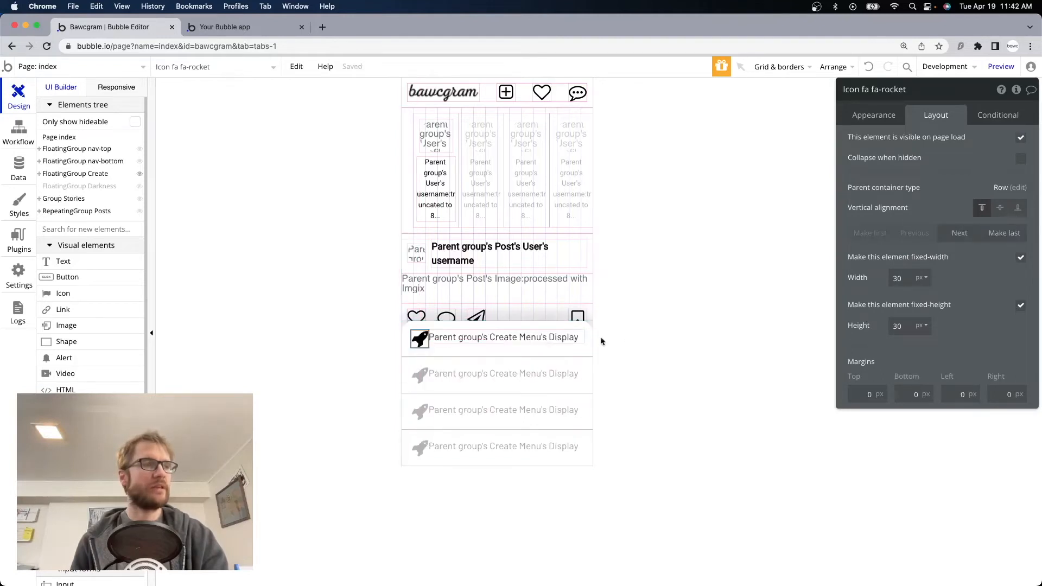
{"action": "left_click", "coordinate": [233, 28]}
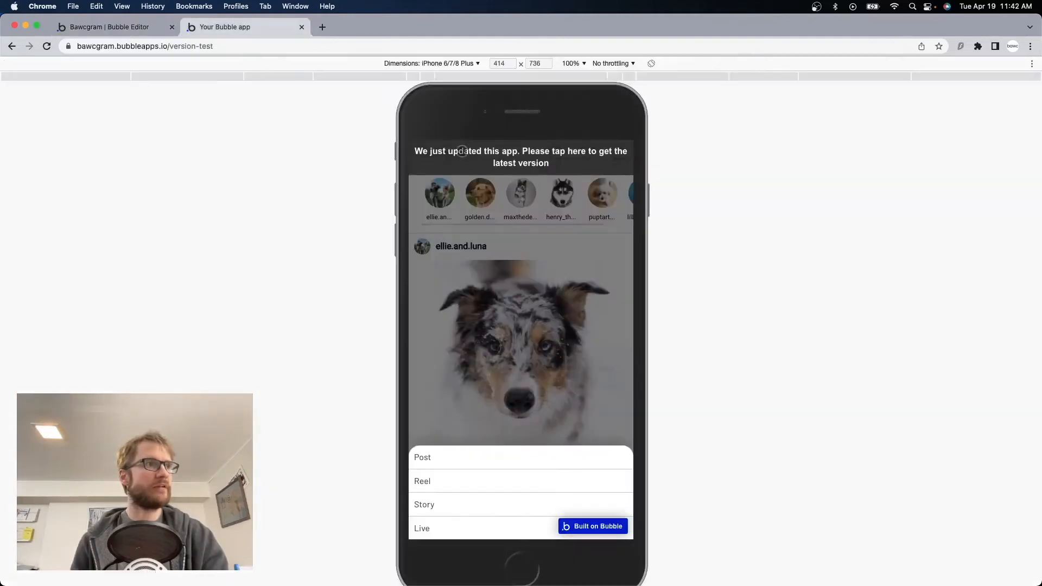
{"action": "left_click", "coordinate": [462, 153]}
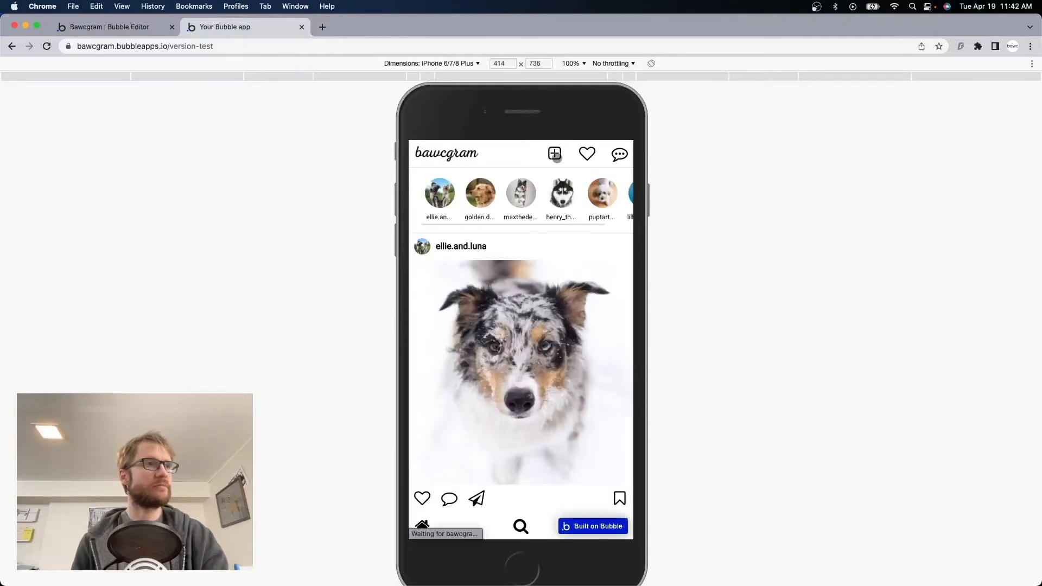
{"action": "left_click", "coordinate": [555, 154]}
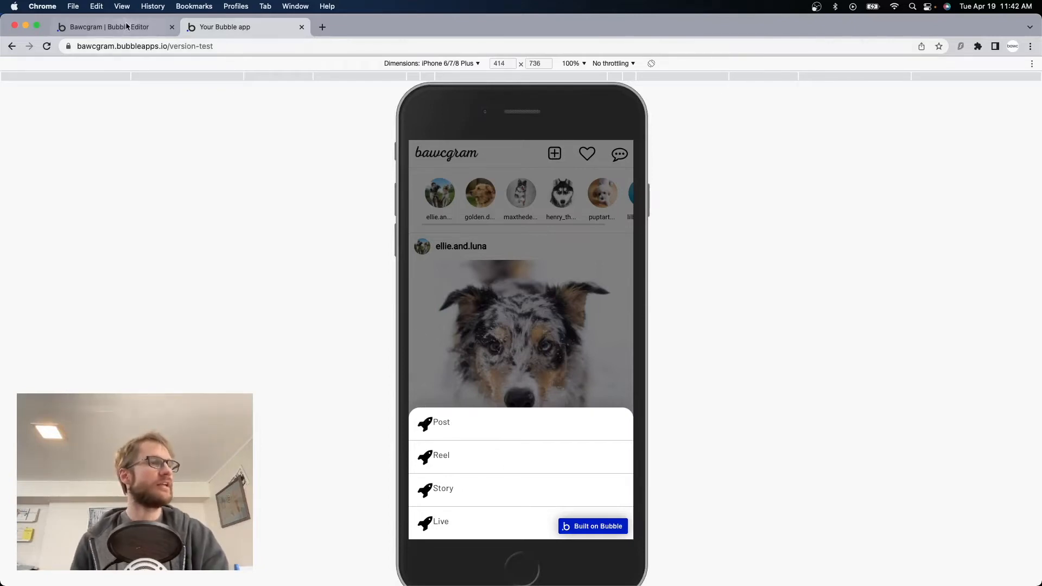
Apply gap spacing to Group create-inner with a 20 px column gap and check the create menu in the app preview
{"action": "left_click", "coordinate": [126, 26]}
{"action": "left_click", "coordinate": [484, 349]}
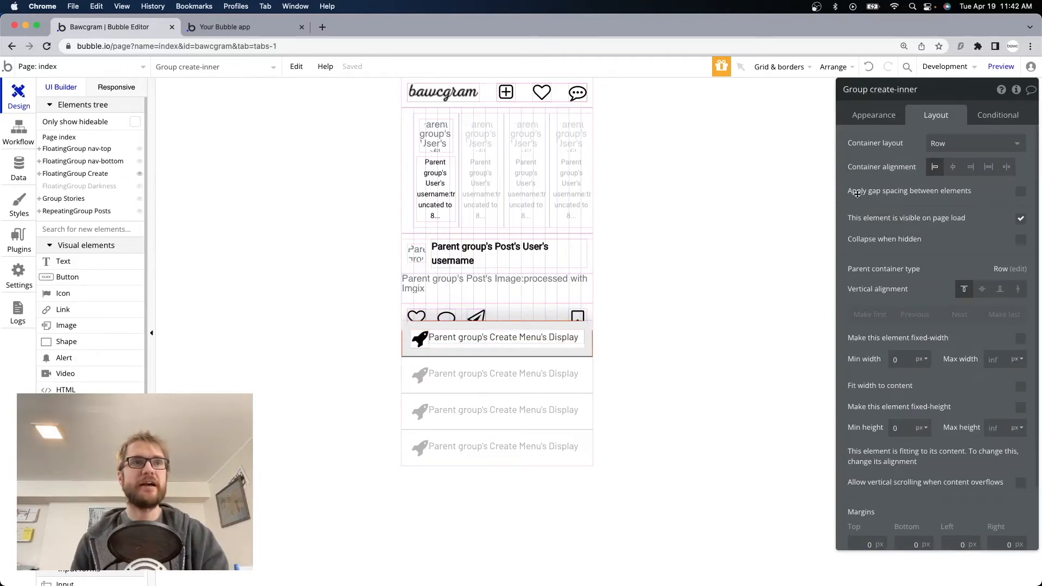
{"action": "left_click", "coordinate": [1020, 192]}
{"action": "left_click", "coordinate": [1010, 235]}
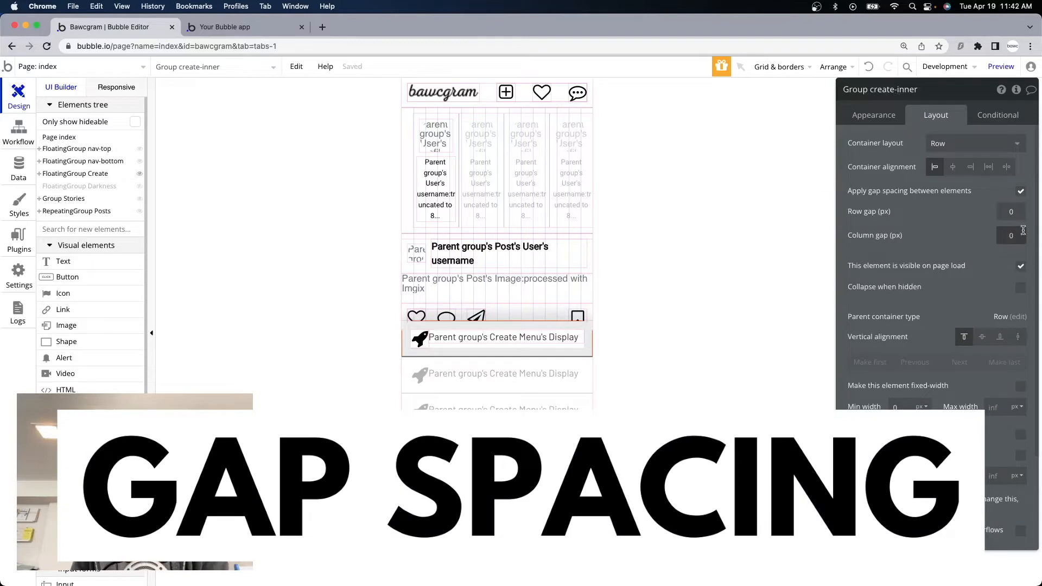
{"action": "type", "text": "2"}
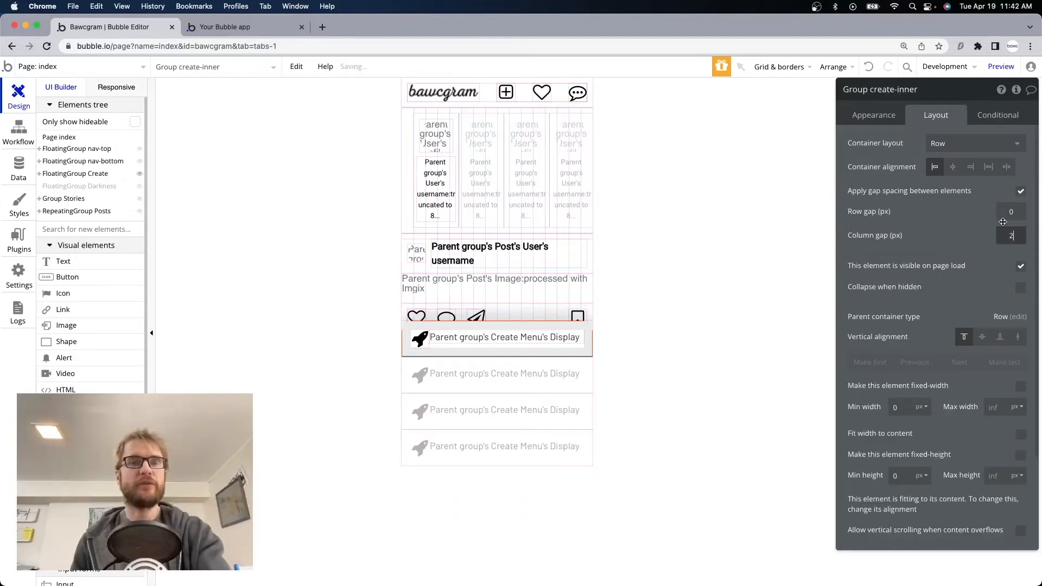
{"action": "left_click", "coordinate": [233, 26]}
{"action": "left_click", "coordinate": [554, 153]}
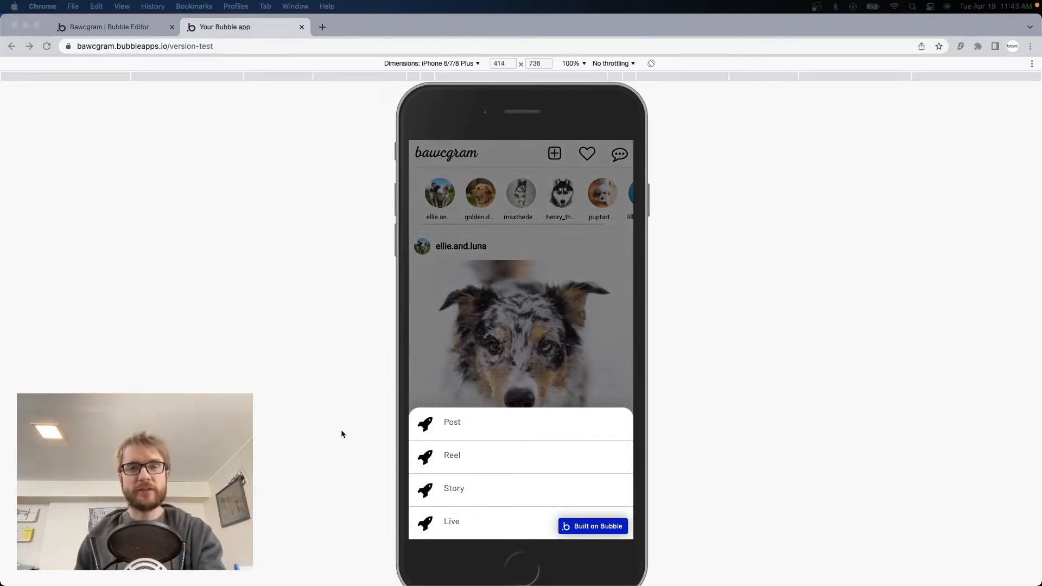
Return to the Bubble editor and measure the rocket icon and the spacing around its label in the create menu cell
{"action": "left_click", "coordinate": [114, 23]}
{"action": "left_click", "coordinate": [422, 306]}
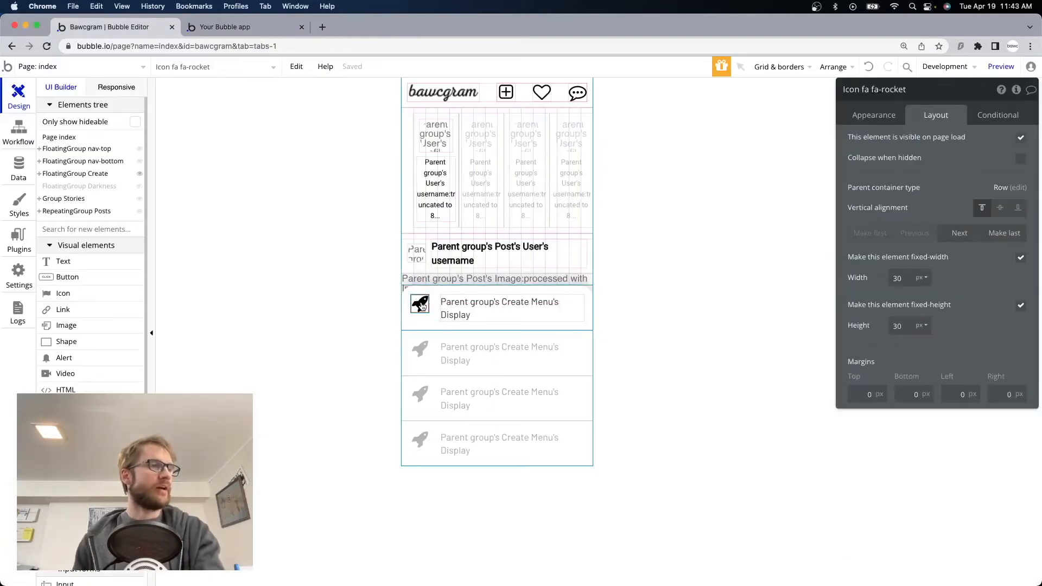
{"action": "key", "text": "alt"}
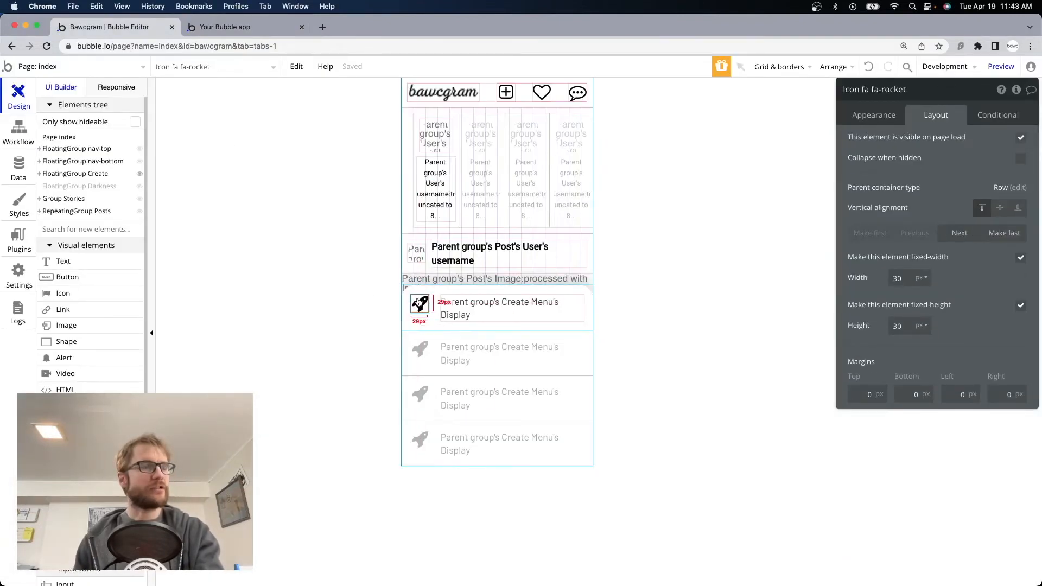
{"action": "left_click", "coordinate": [492, 360]}
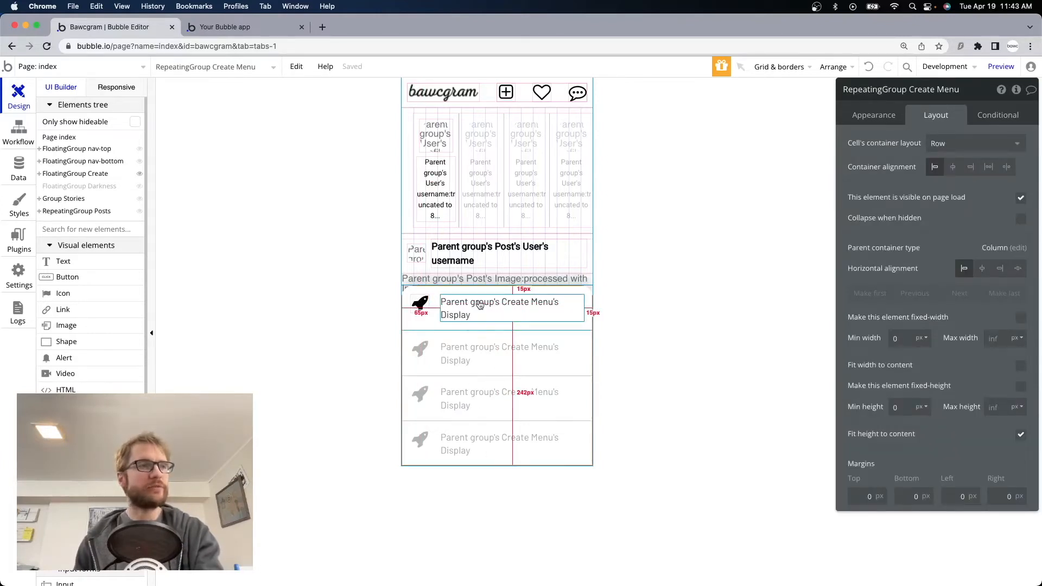
{"action": "left_click", "coordinate": [479, 304]}
Replace the rocket icon in the create menu cell with the edit (pencil in square) icon
{"action": "left_click", "coordinate": [417, 305]}
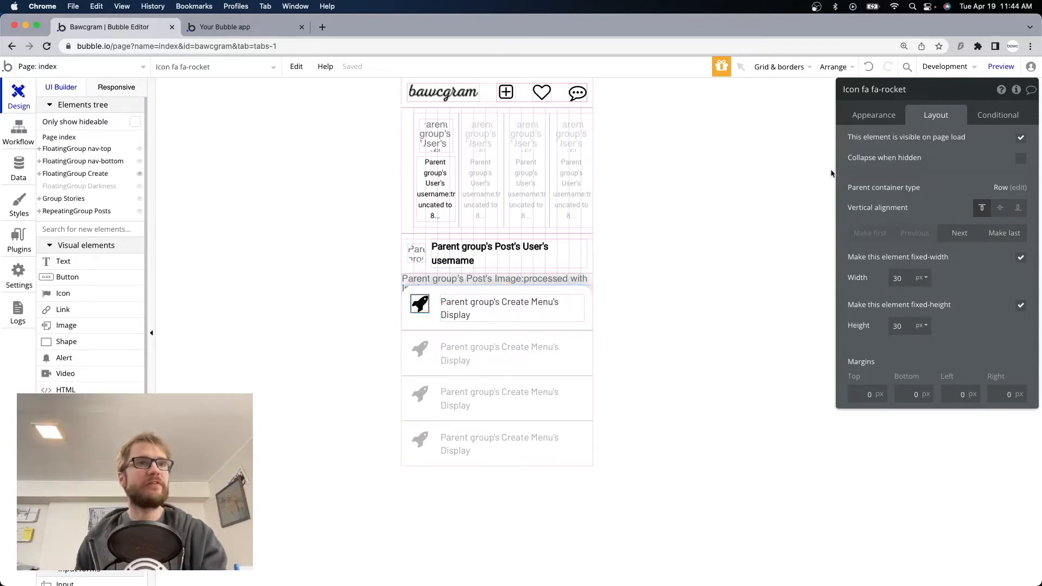
{"action": "left_click", "coordinate": [878, 120]}
{"action": "scroll", "coordinate": [971, 242], "scroll_direction": "up", "scroll_amount": 8}
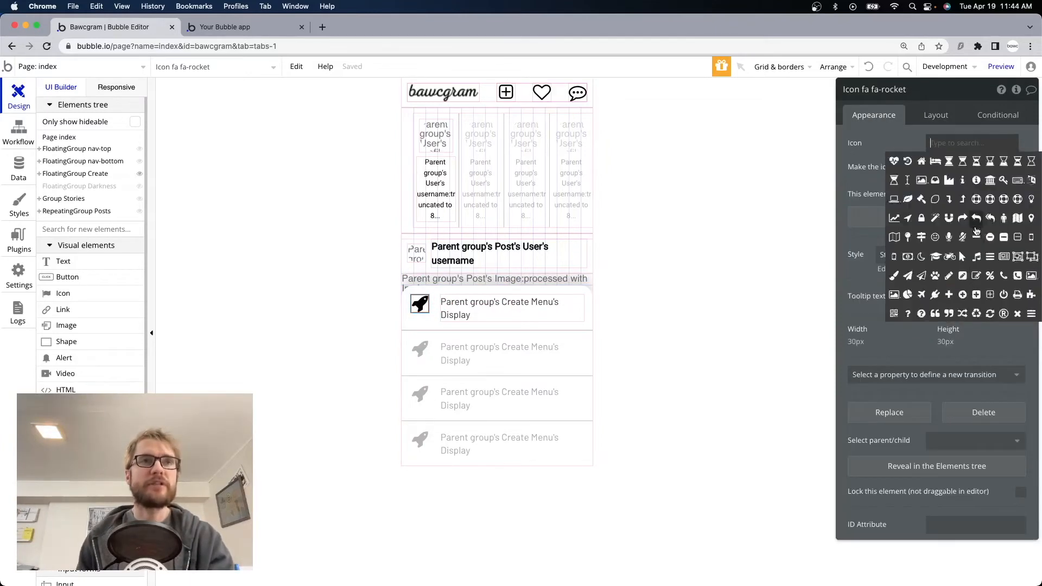
{"action": "type", "text": "grid"}
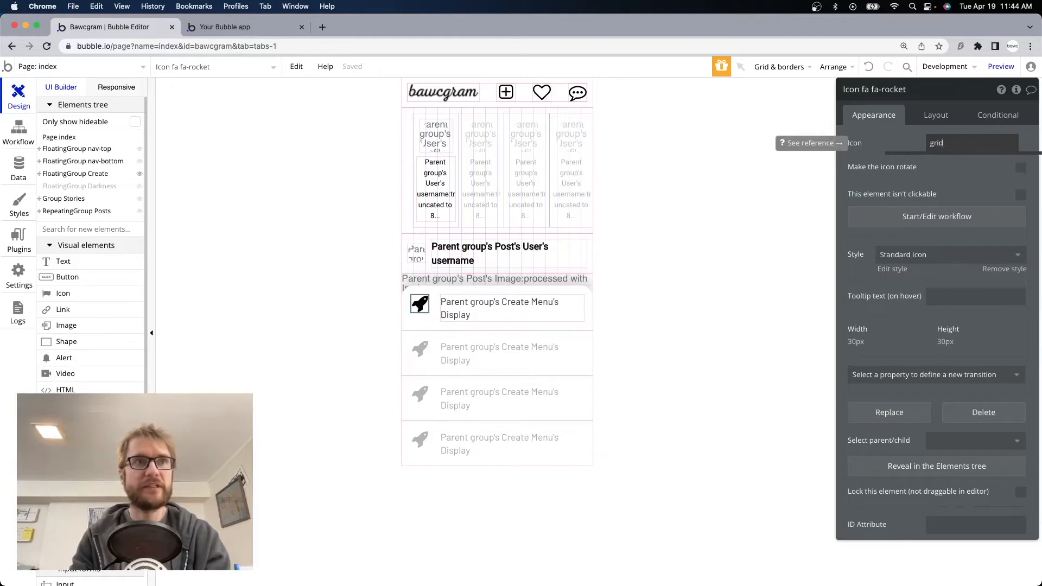
{"action": "key", "text": "BackSpace"}
{"action": "key", "text": "BackSpace"}
{"action": "key", "text": "BackSpace"}
{"action": "key", "text": "BackSpace"}
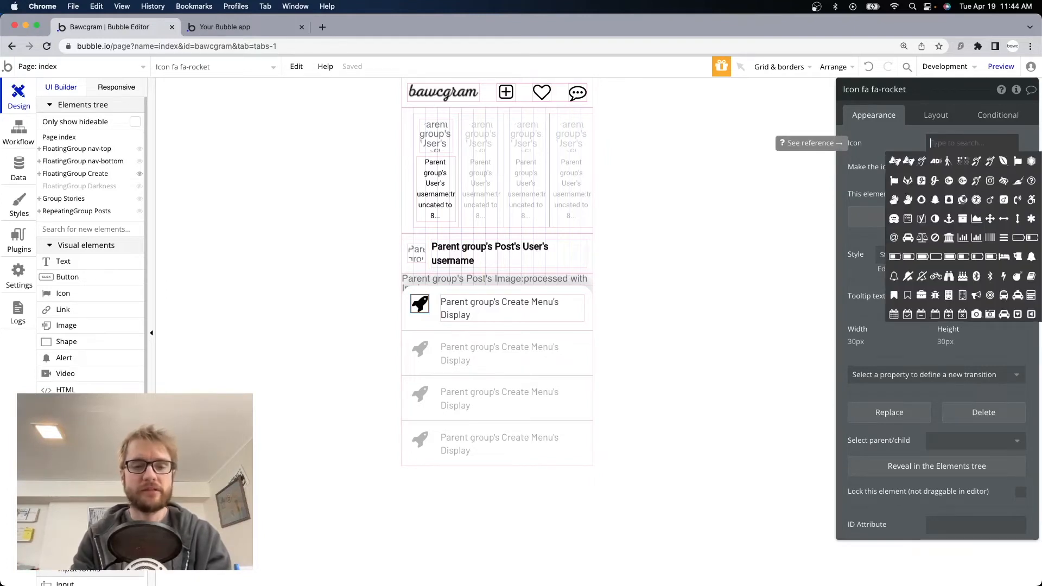
{"action": "type", "text": "edi"}
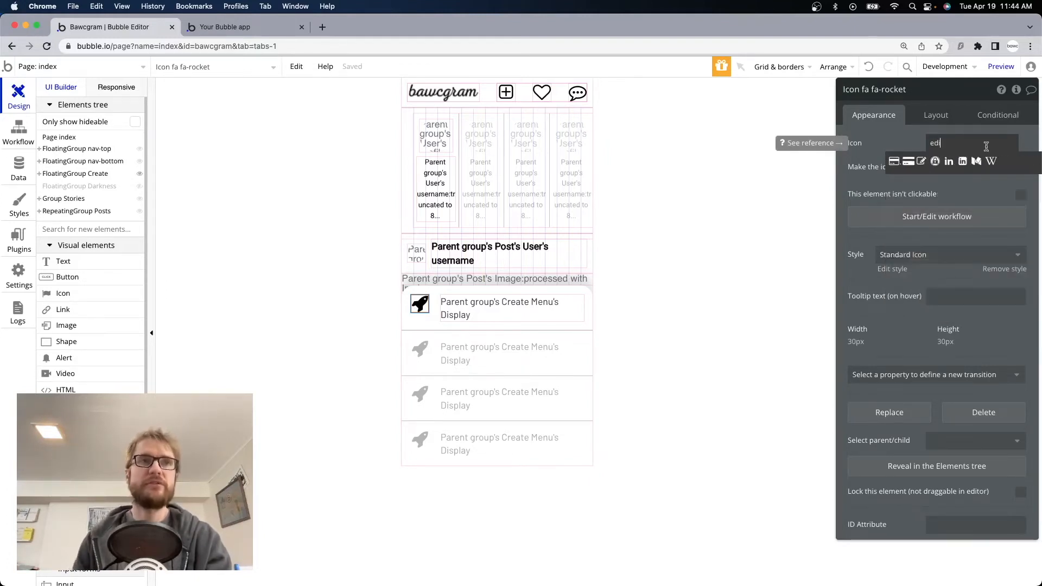
{"action": "left_click", "coordinate": [922, 162]}
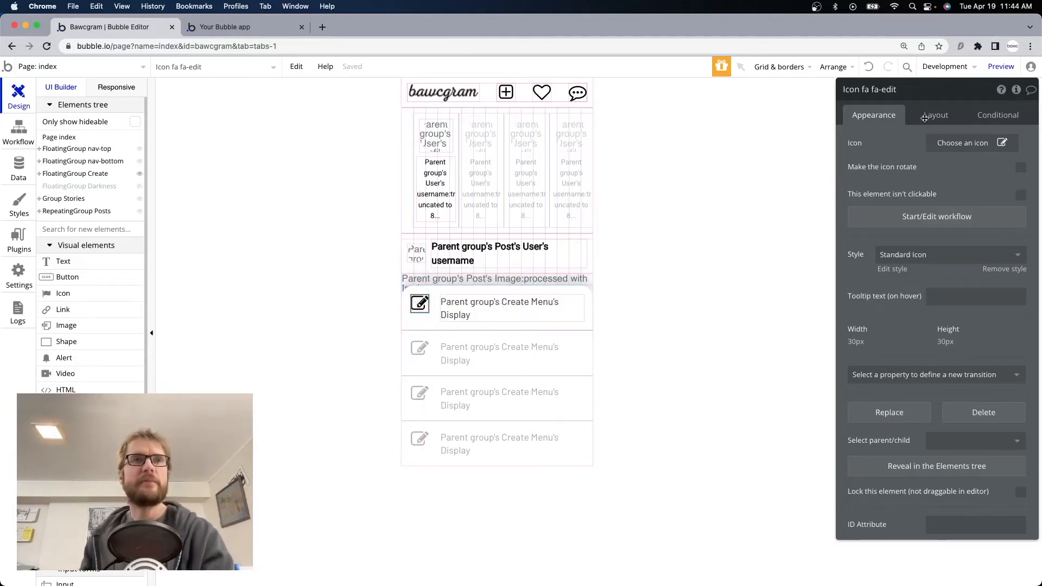
Add a condition to the edit icon for when Parent group's Create Menu's Display is story
{"action": "left_click", "coordinate": [992, 115]}
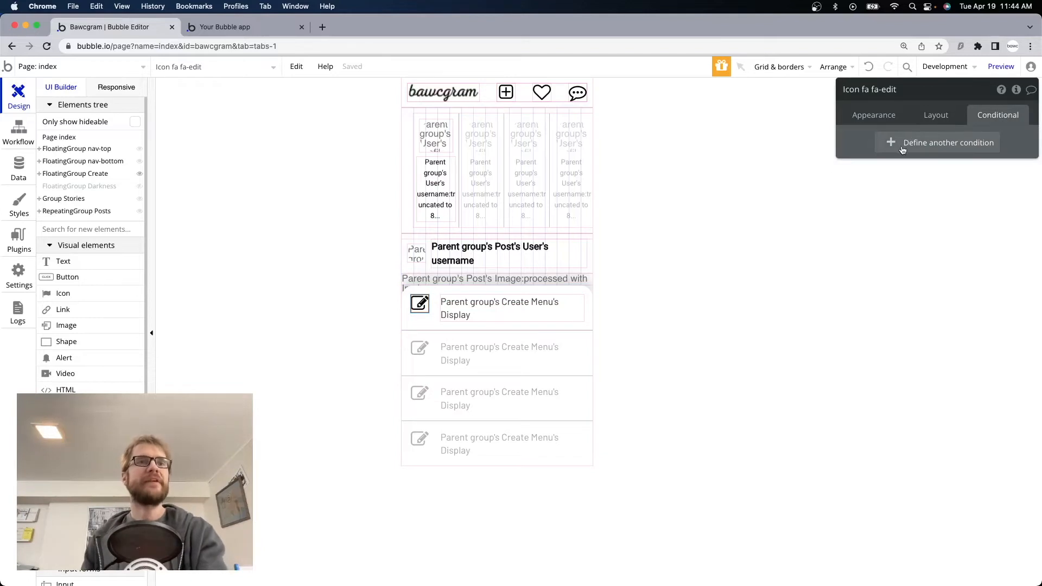
{"action": "left_click", "coordinate": [902, 149]}
{"action": "left_click", "coordinate": [888, 152]}
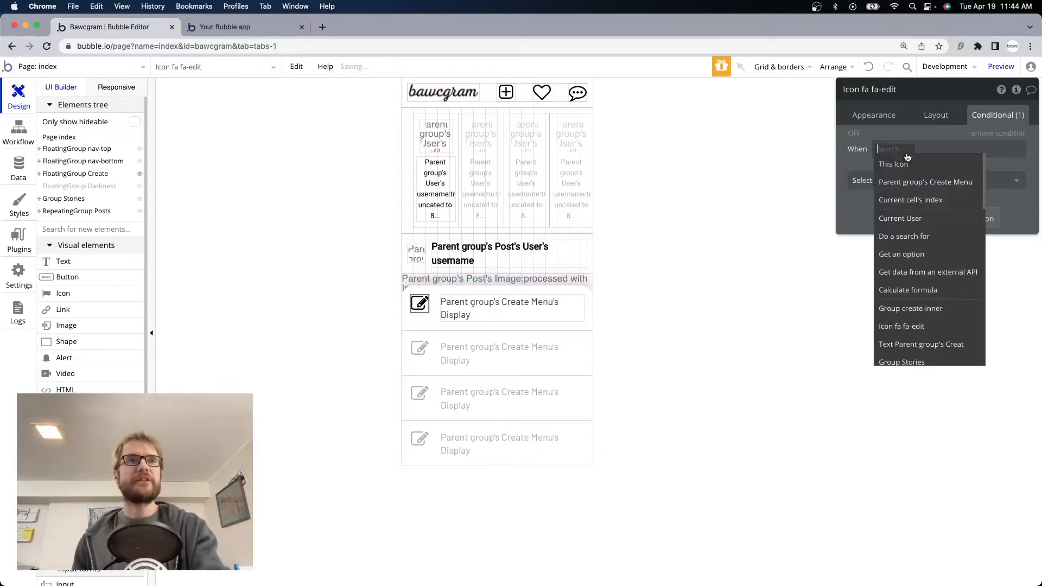
{"action": "left_click", "coordinate": [927, 184]}
{"action": "left_click", "coordinate": [962, 170]}
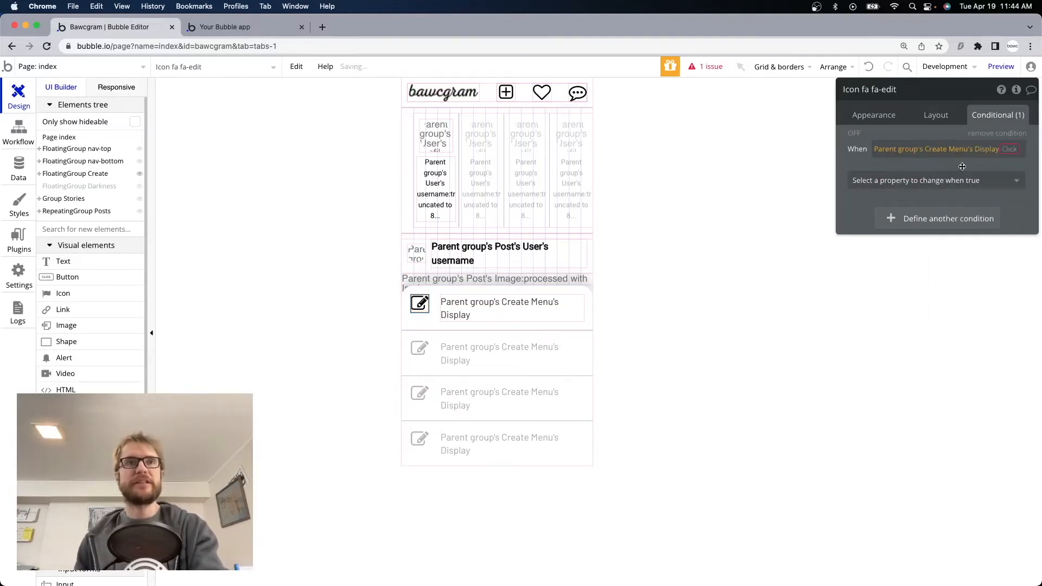
{"action": "left_click", "coordinate": [915, 171]}
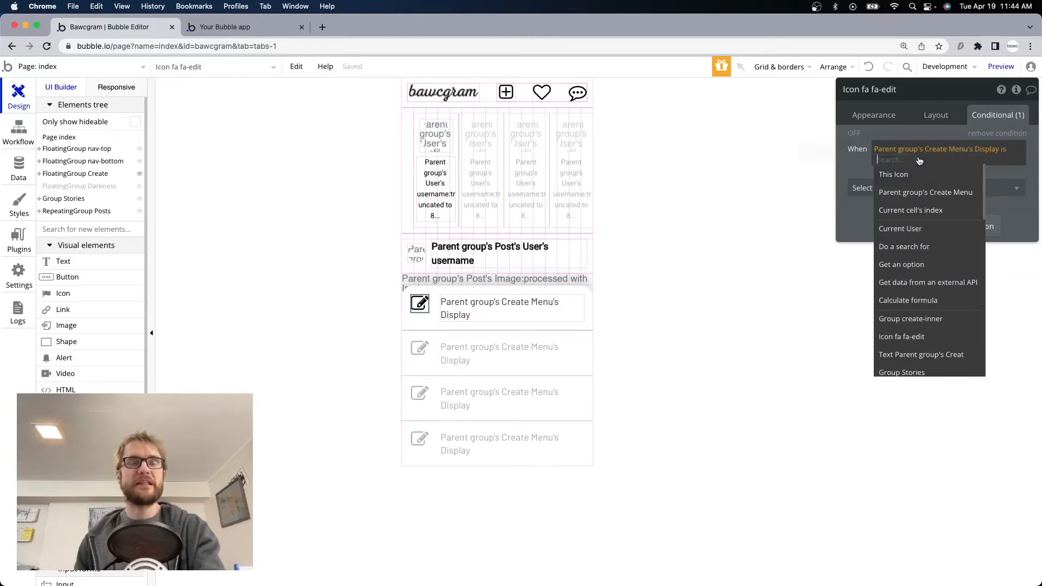
{"action": "type", "text": "story"}
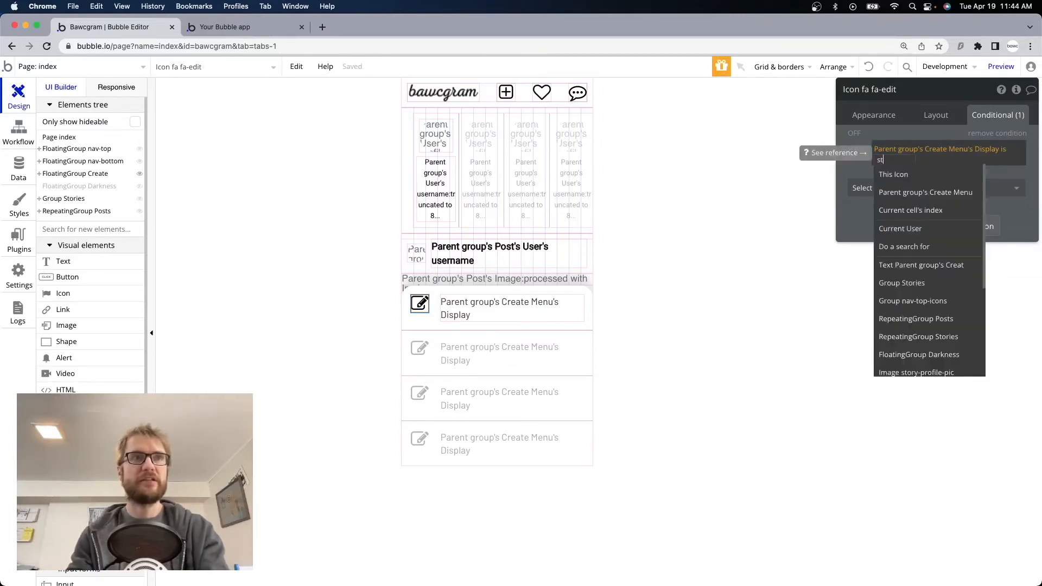
{"action": "left_click", "coordinate": [856, 168]}
Make the story condition change the icon to the plus sign in a filled circle
{"action": "left_click", "coordinate": [926, 188]}
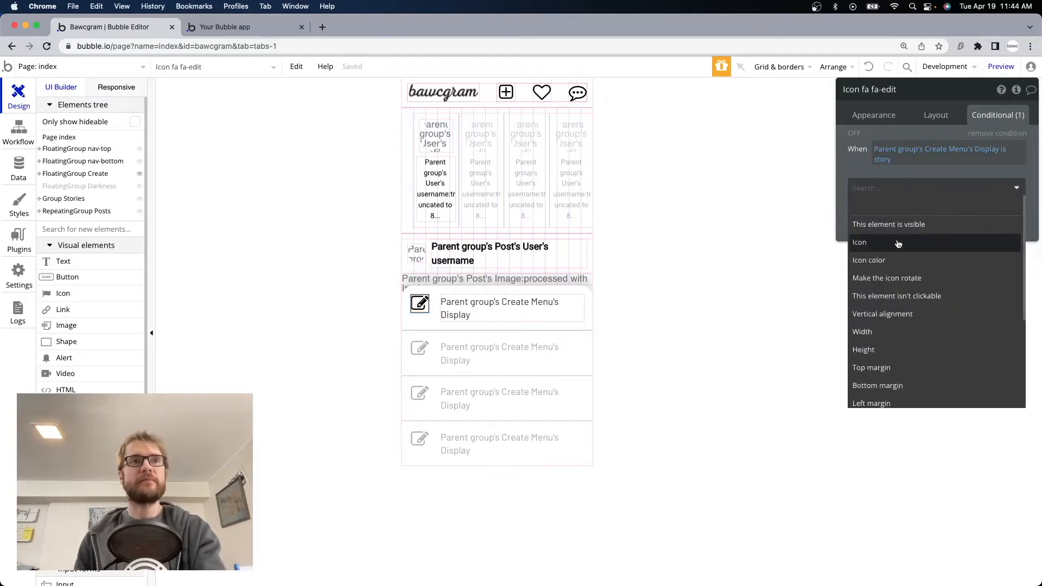
{"action": "left_click", "coordinate": [898, 245]}
{"action": "left_click", "coordinate": [969, 185]}
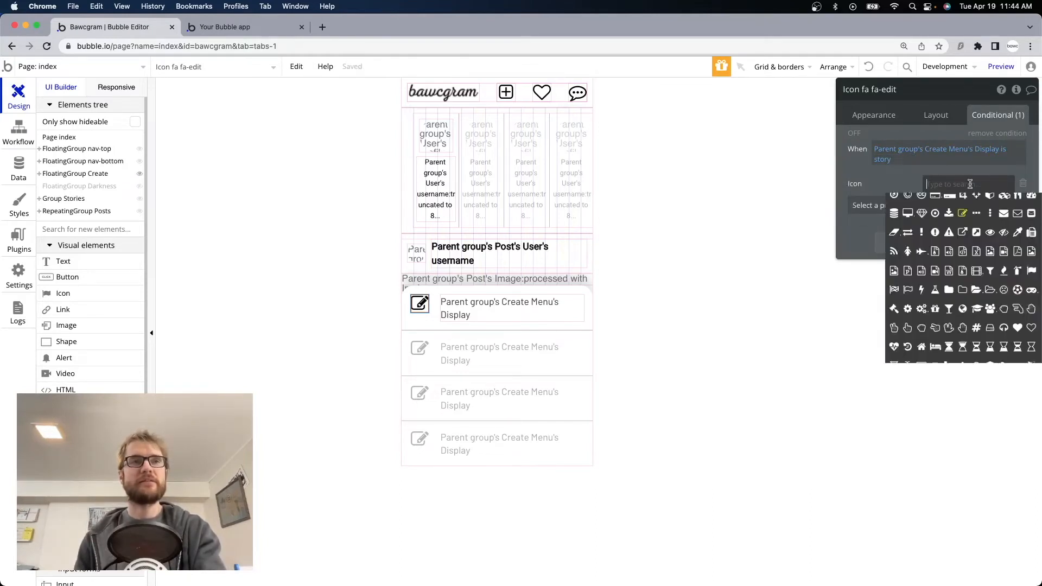
{"action": "type", "text": "plus"}
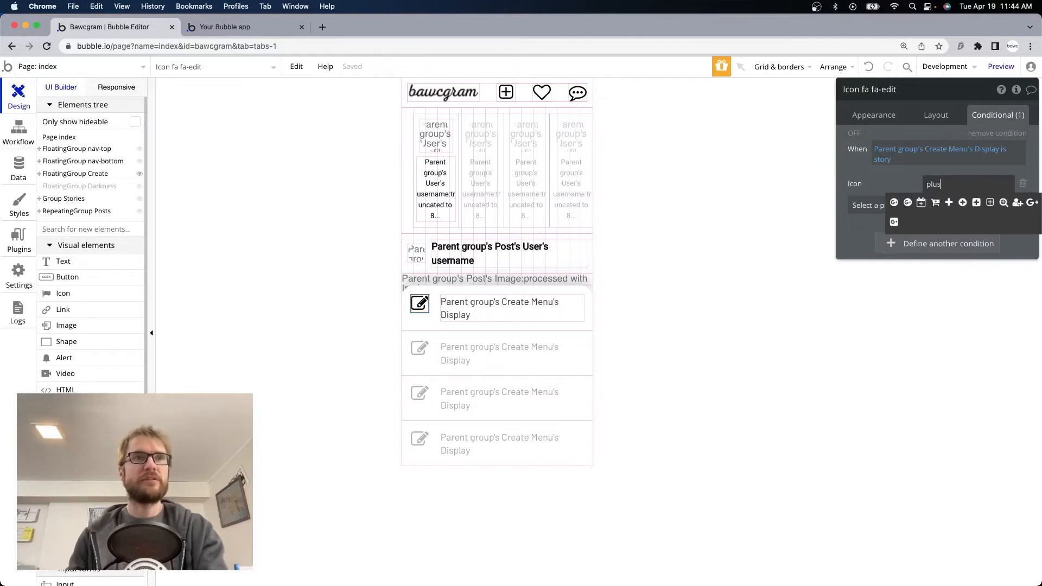
{"action": "left_click", "coordinate": [962, 204]}
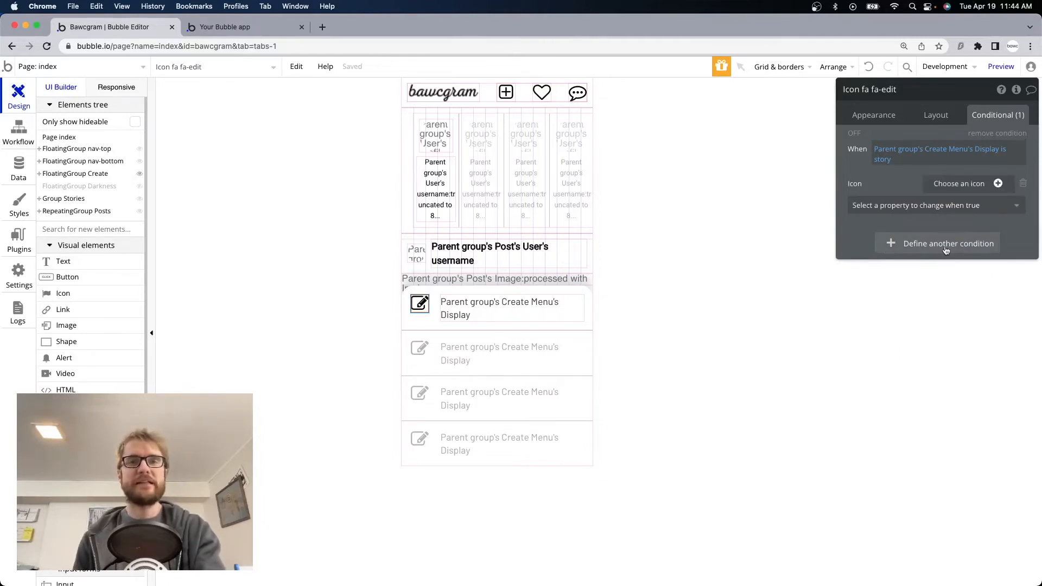
Add a second condition by copying the story expression and changing its compared value to reel
{"action": "left_click", "coordinate": [942, 244]}
{"action": "right_click", "coordinate": [890, 151]}
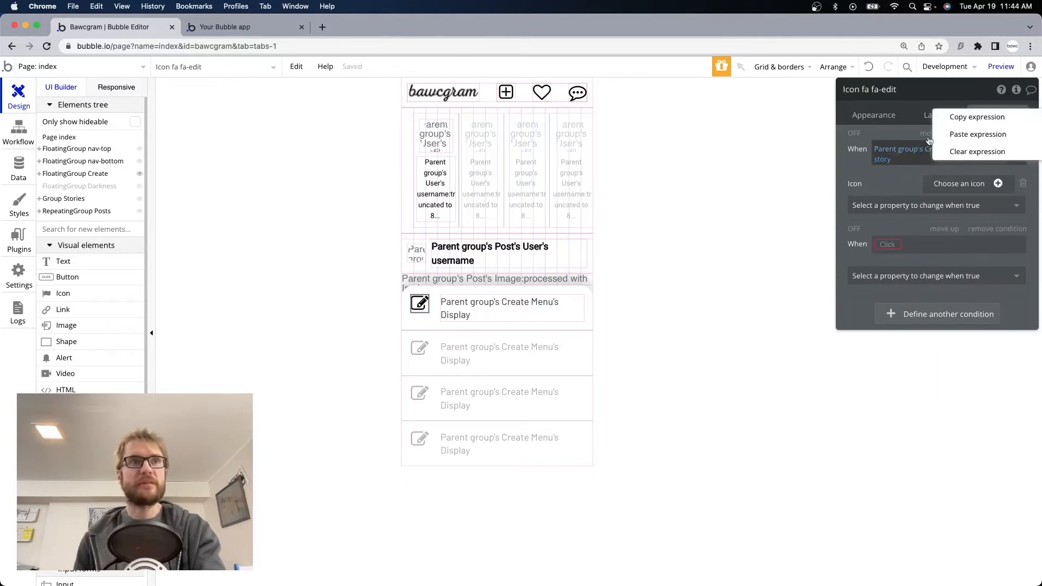
{"action": "left_click", "coordinate": [970, 115]}
{"action": "right_click", "coordinate": [885, 244]}
{"action": "left_click", "coordinate": [953, 231]}
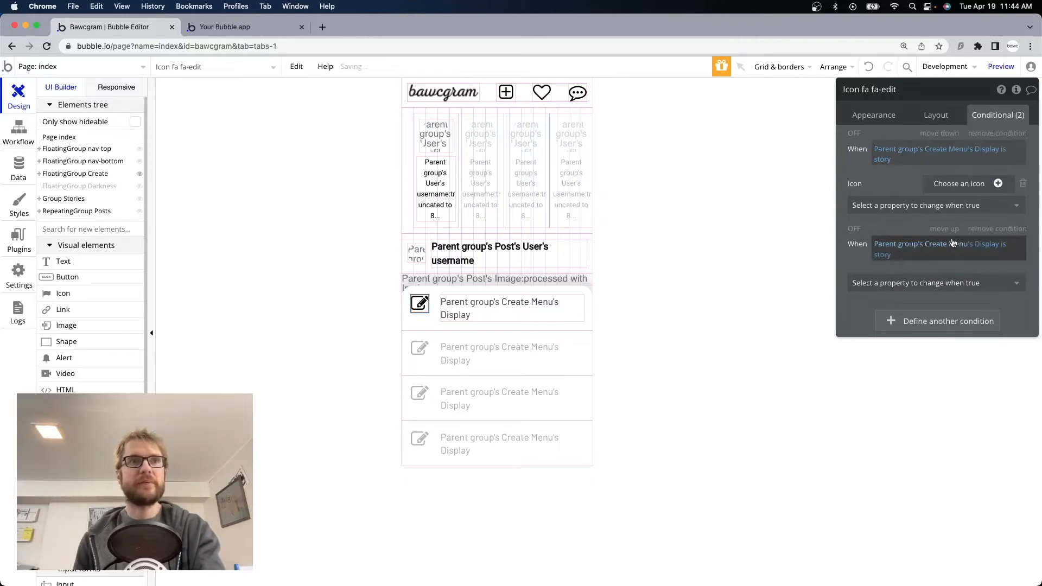
{"action": "left_click", "coordinate": [875, 257]}
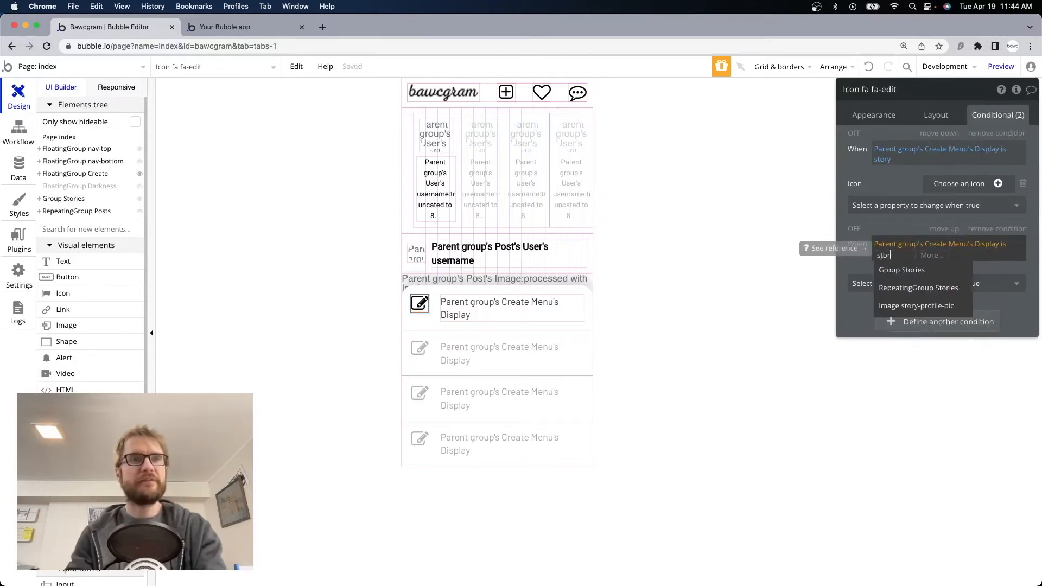
{"action": "type", "text": "st"}
{"action": "key", "text": "BackSpace"}
{"action": "key", "text": "BackSpace"}
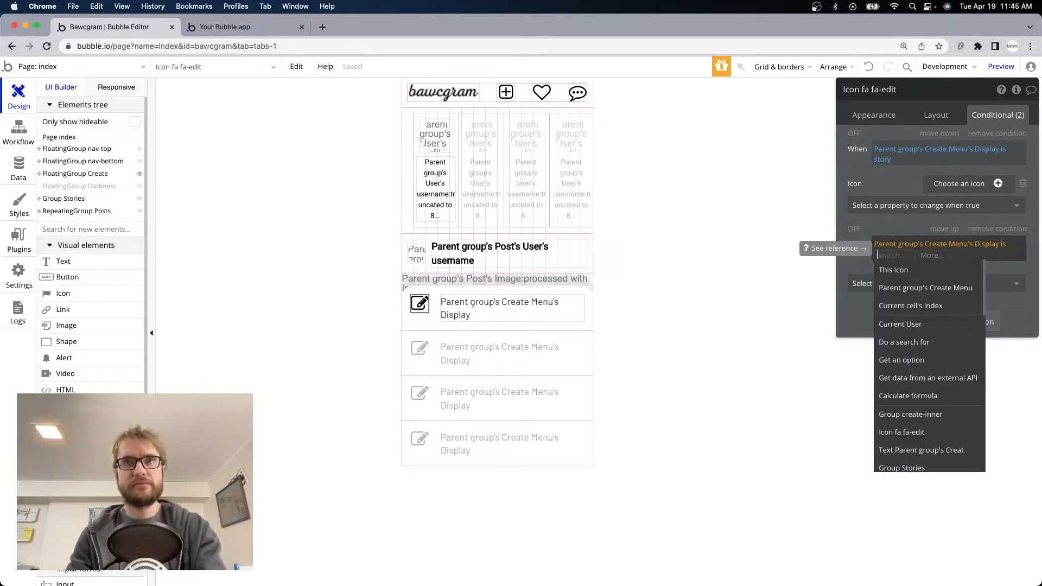
{"action": "type", "text": "el"}
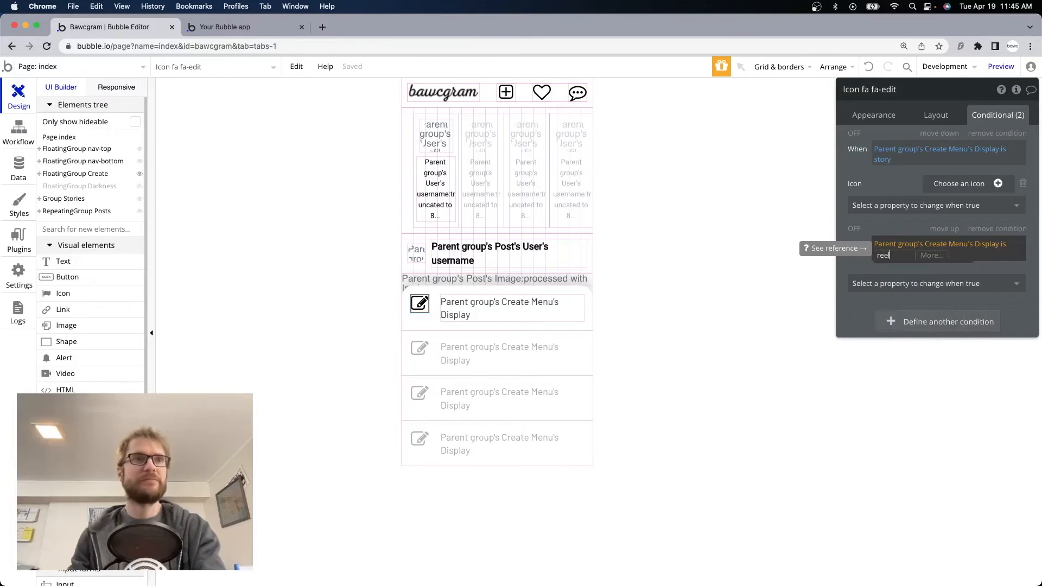
{"action": "key", "text": "Return"}
Make the reel condition change the icon to the video file icon
{"action": "left_click", "coordinate": [895, 294]}
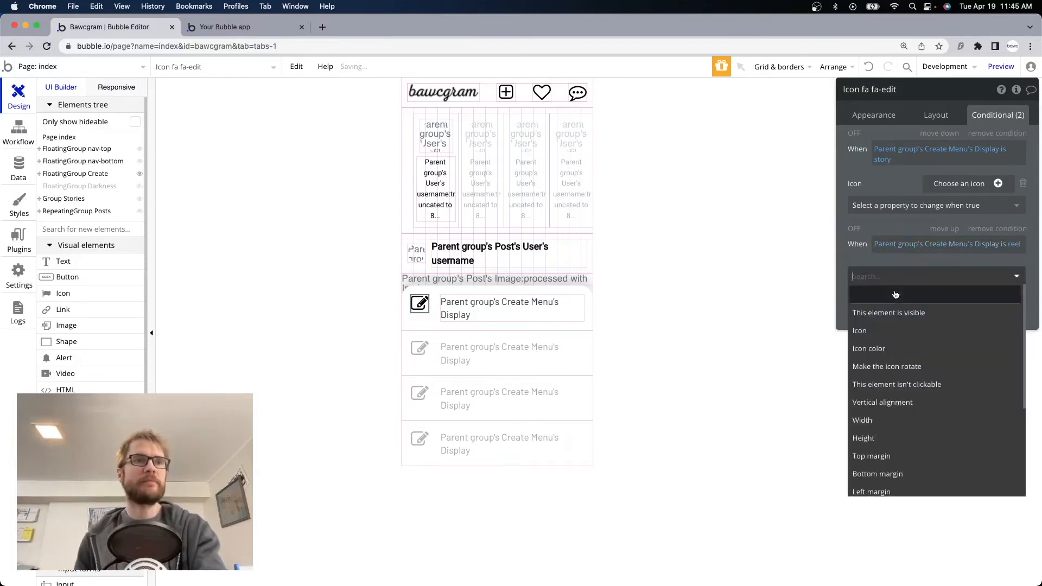
{"action": "left_click", "coordinate": [884, 331]}
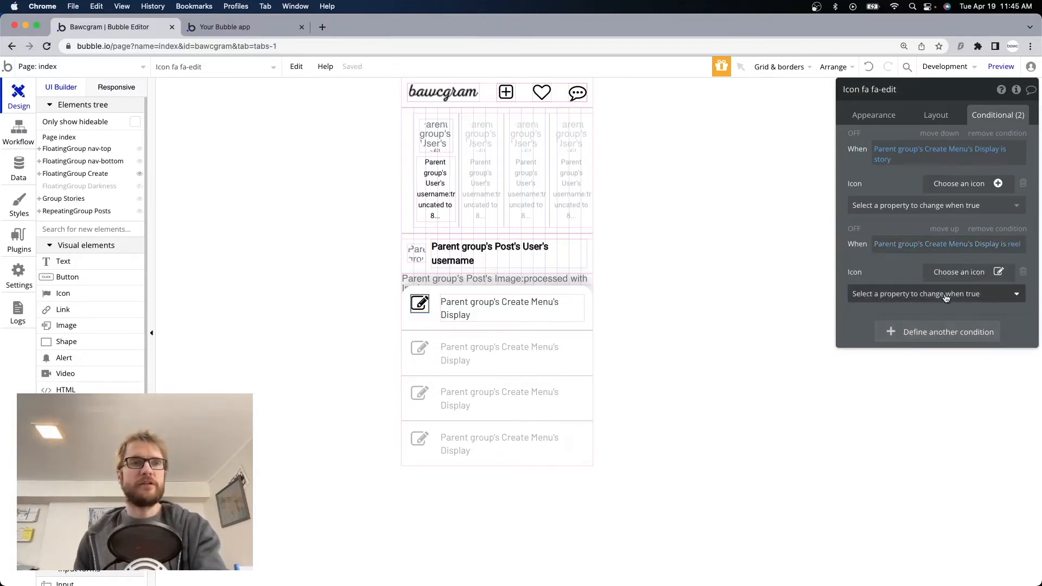
{"action": "left_click", "coordinate": [944, 294]}
{"action": "left_click", "coordinate": [837, 288]}
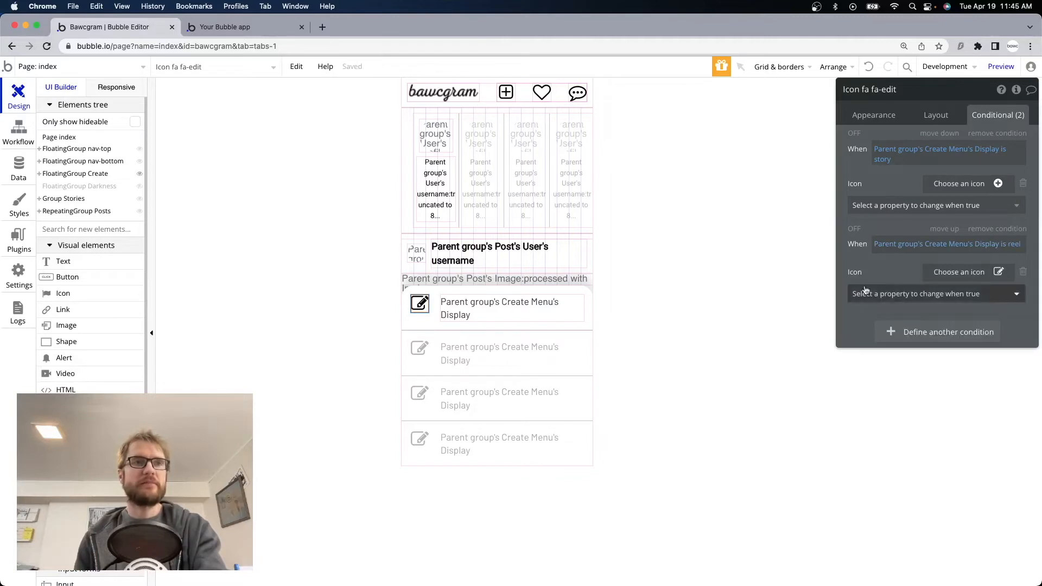
{"action": "left_click", "coordinate": [974, 273]}
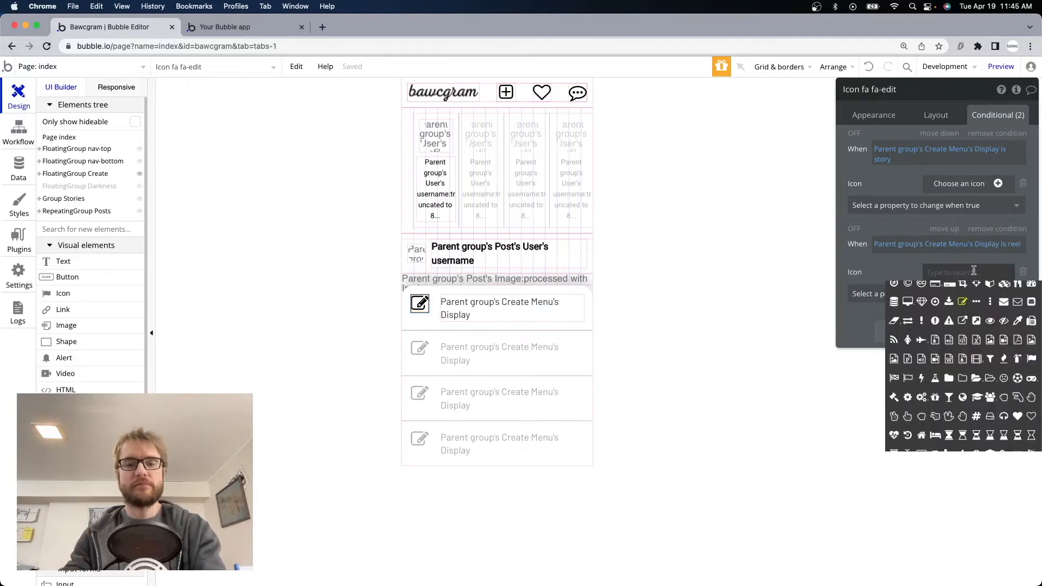
{"action": "type", "text": "reel"}
{"action": "key", "text": "BackSpace"}
{"action": "key", "text": "BackSpace"}
{"action": "key", "text": "BackSpace"}
{"action": "key", "text": "BackSpace"}
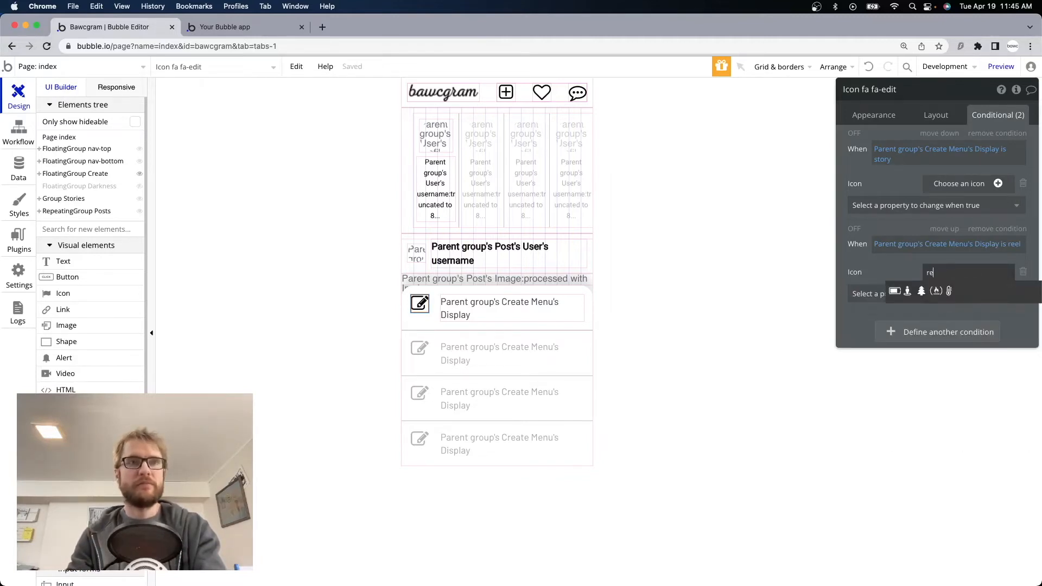
{"action": "type", "text": "video"}
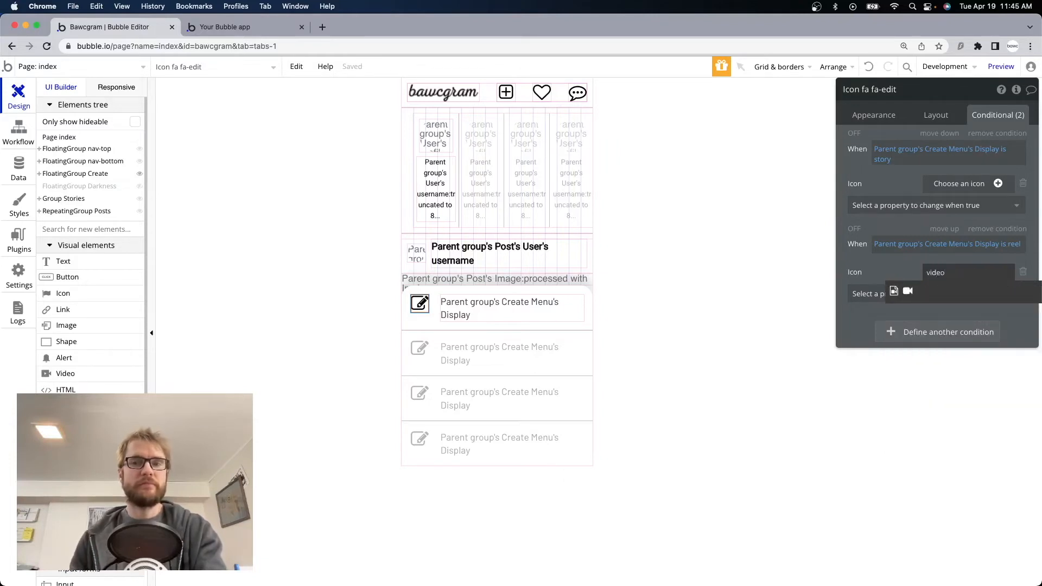
{"action": "left_click", "coordinate": [894, 291]}
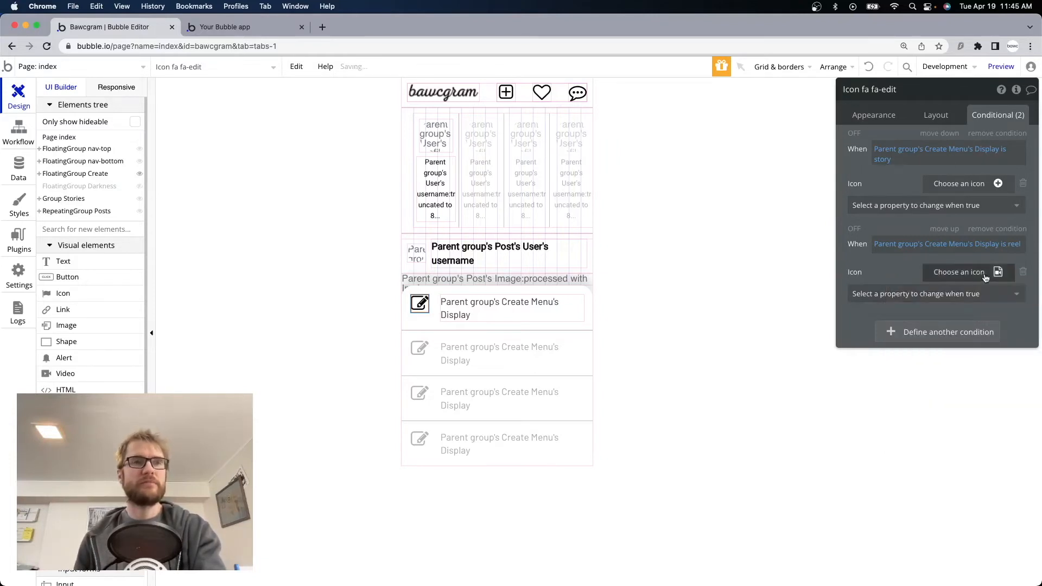
Add a third condition to the icon by copying the reel expression and changing its compared value to live
{"action": "left_click", "coordinate": [924, 332]}
{"action": "right_click", "coordinate": [903, 247]}
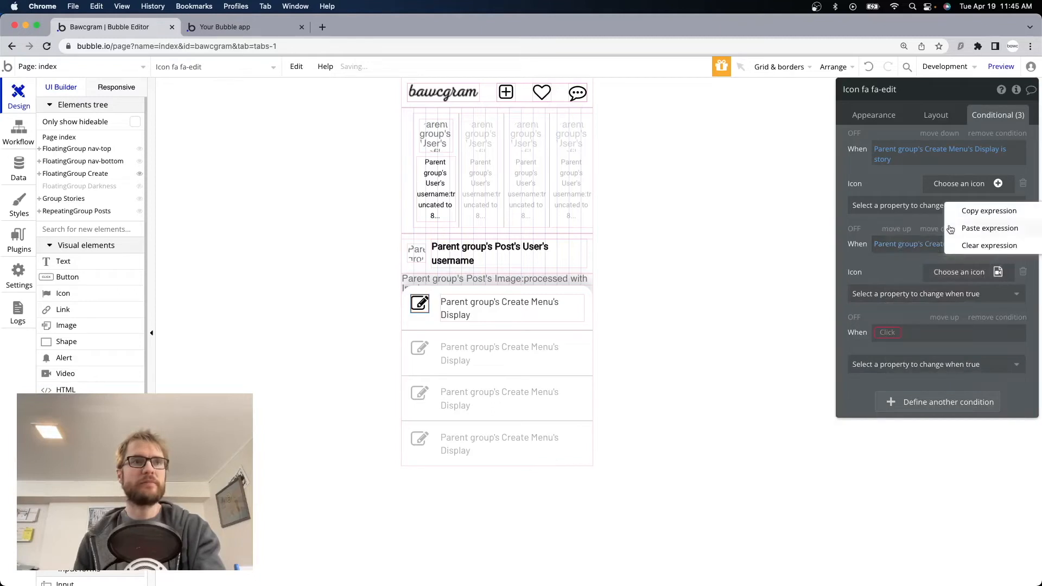
{"action": "left_click", "coordinate": [971, 213]}
{"action": "right_click", "coordinate": [892, 335]}
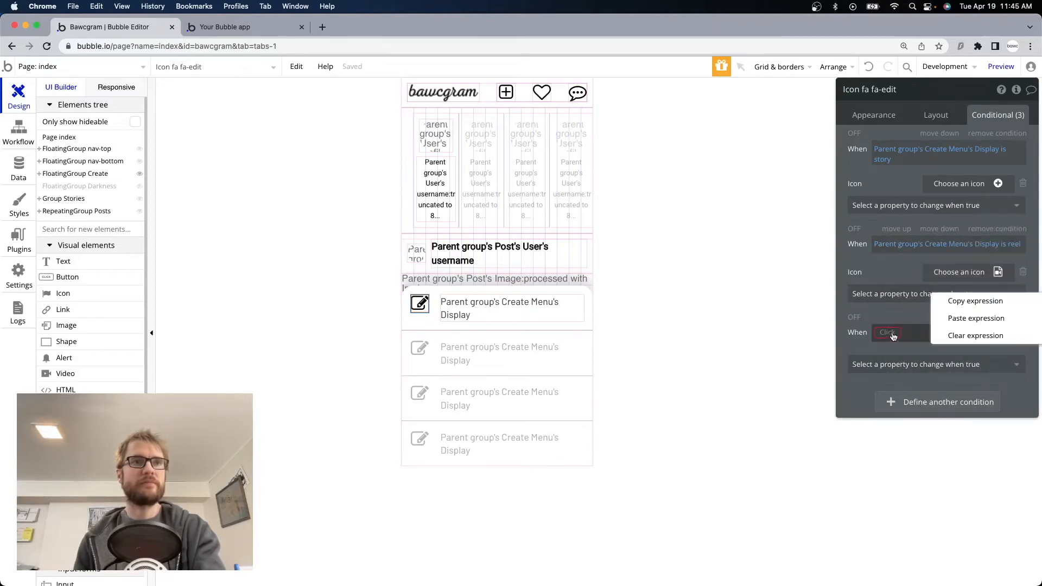
{"action": "left_click", "coordinate": [975, 317]}
{"action": "left_click", "coordinate": [1017, 334]}
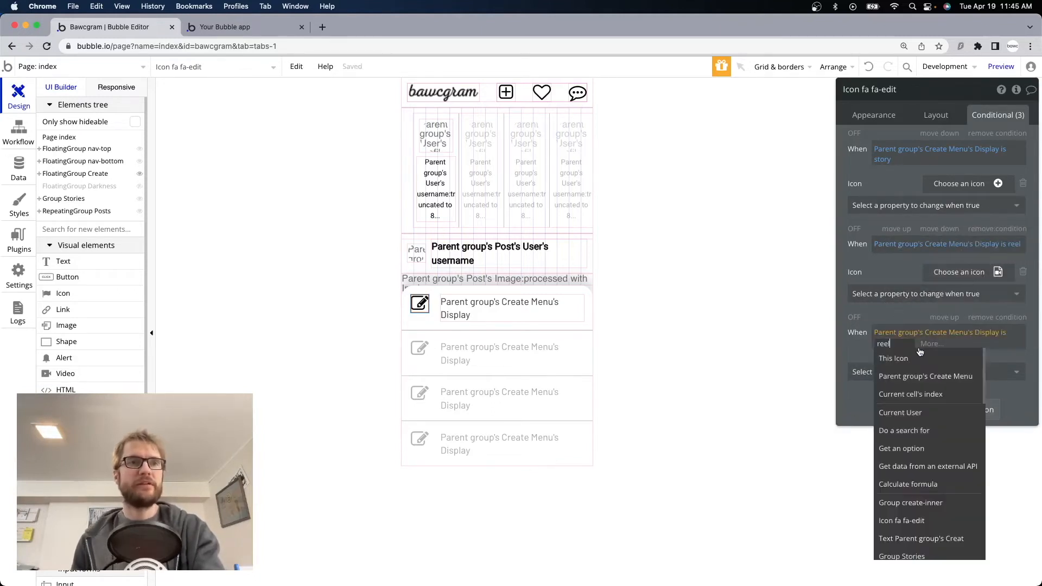
{"action": "key", "text": "BackSpace"}
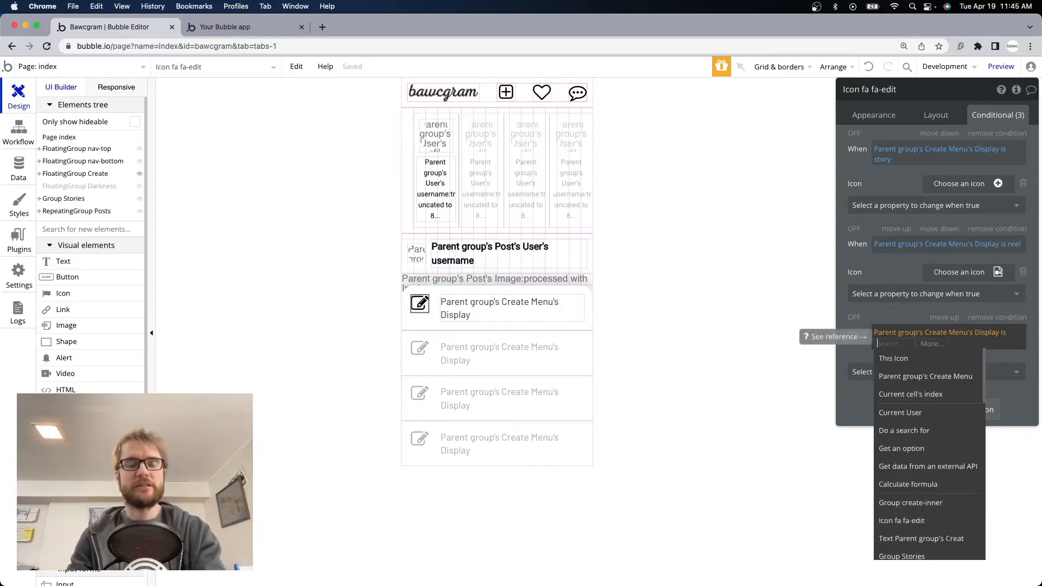
{"action": "type", "text": "live"}
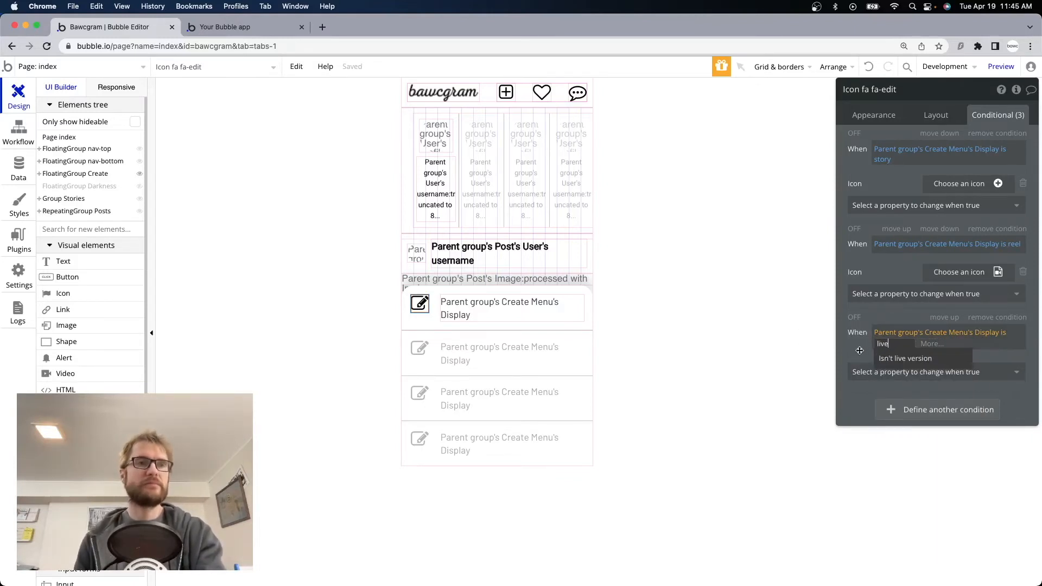
{"action": "key", "text": "Return"}
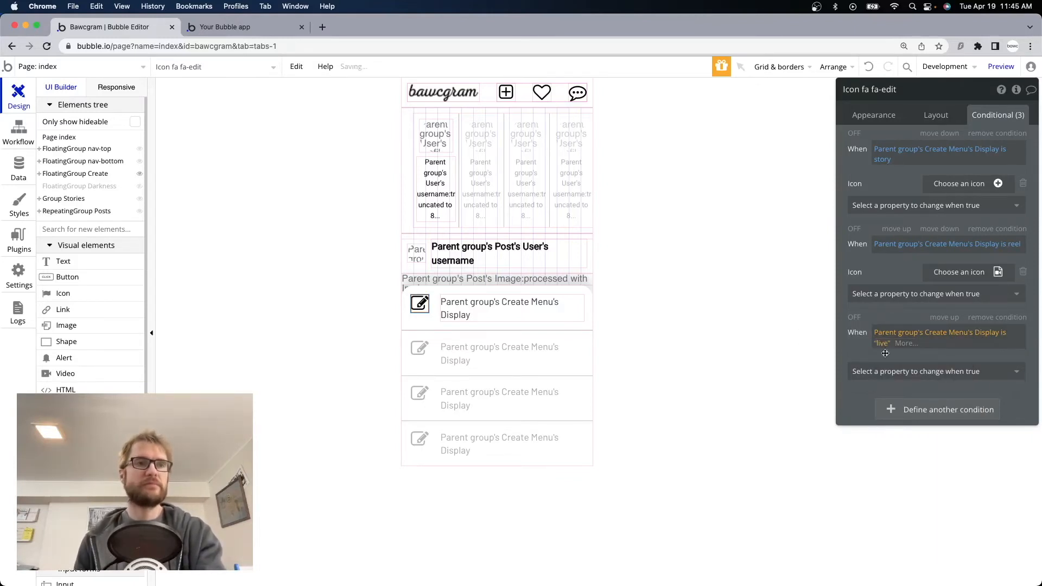
Make the live condition change the icon to the plain microphone
{"action": "left_click", "coordinate": [893, 363]}
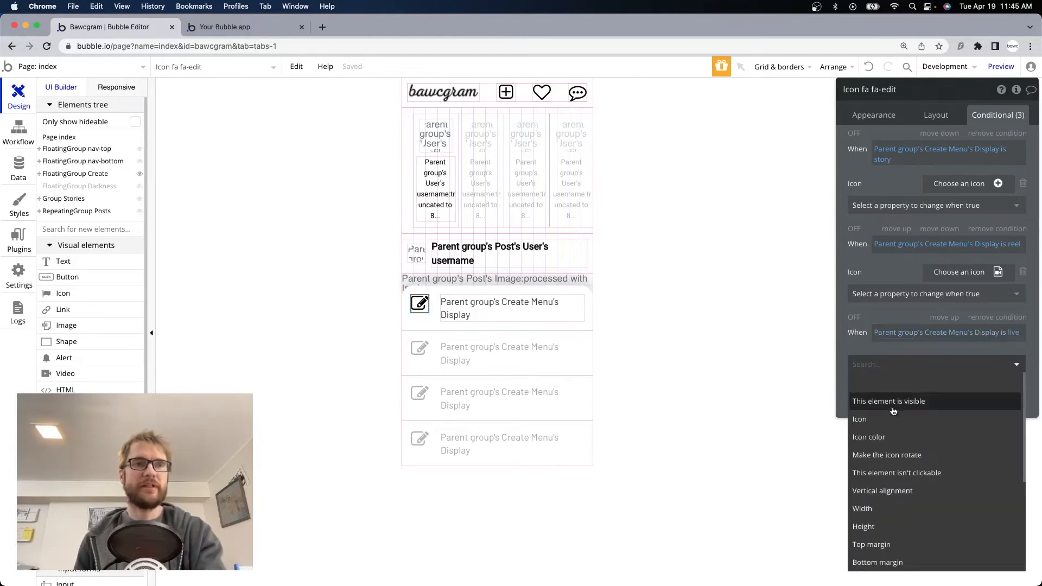
{"action": "left_click", "coordinate": [868, 419]}
{"action": "left_click", "coordinate": [947, 360]}
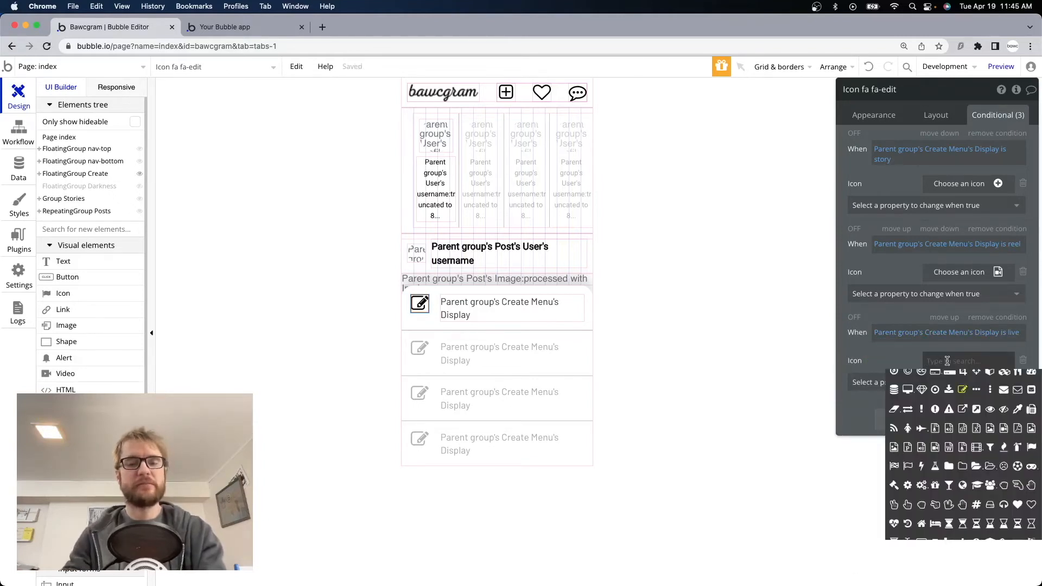
{"action": "type", "text": "liv"}
{"action": "key", "text": "BackSpace"}
{"action": "key", "text": "BackSpace"}
{"action": "key", "text": "BackSpace"}
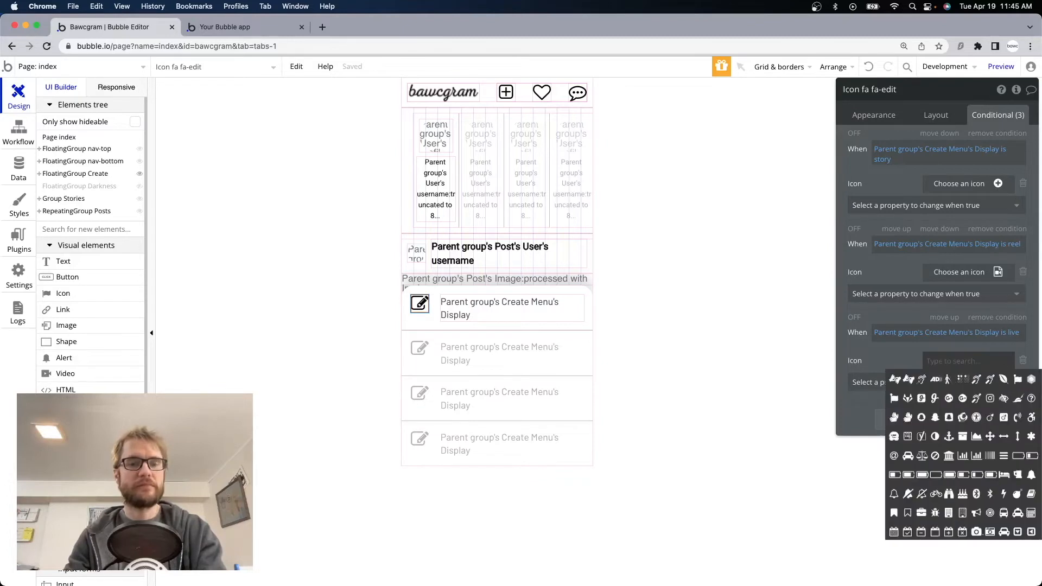
{"action": "type", "text": "mic"}
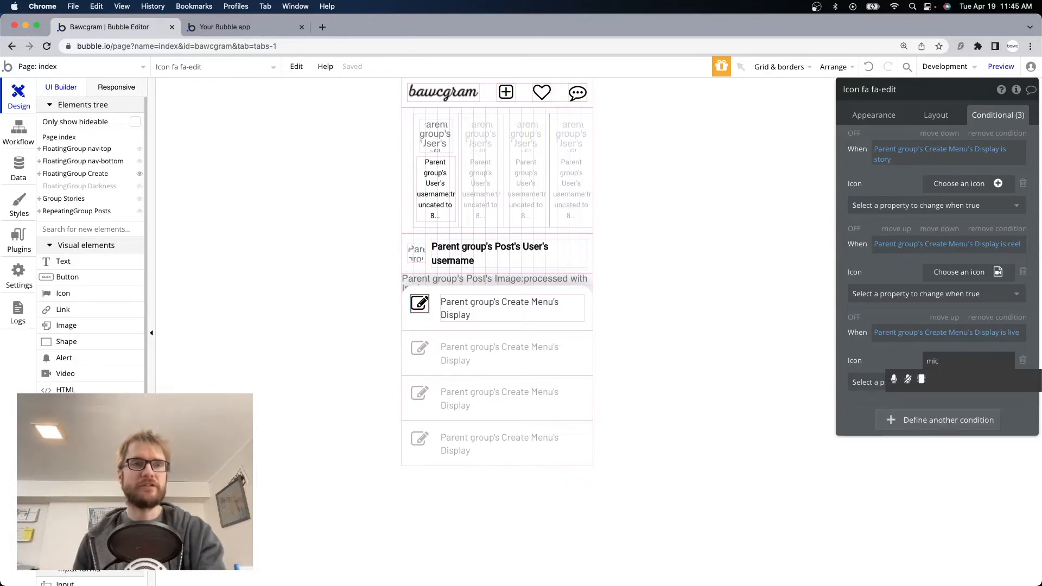
{"action": "left_click", "coordinate": [893, 379]}
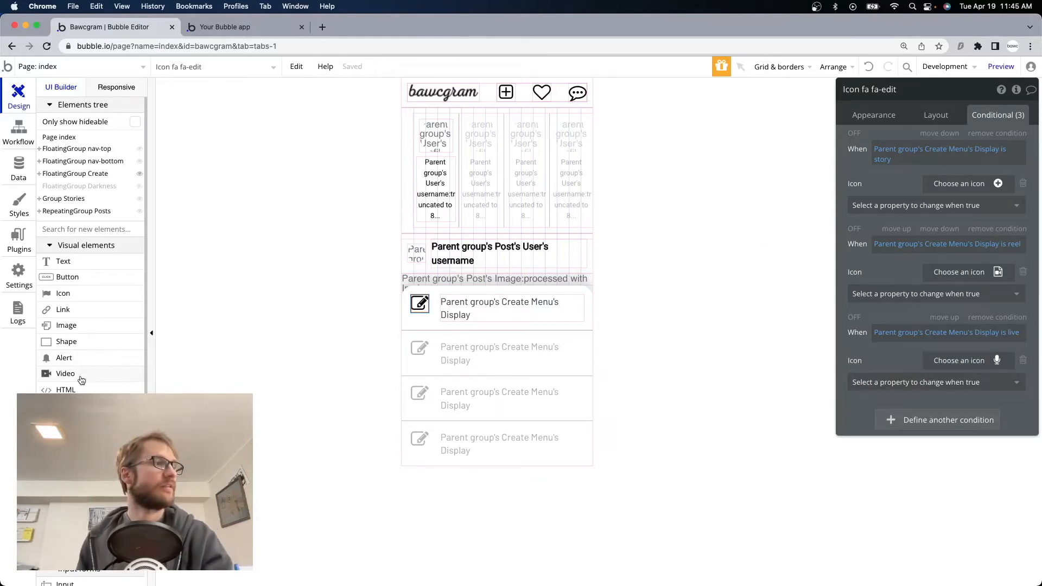
Search the installable plugins for icon libraries using the term icon, and return to the page design without installing one
{"action": "left_click", "coordinate": [19, 239]}
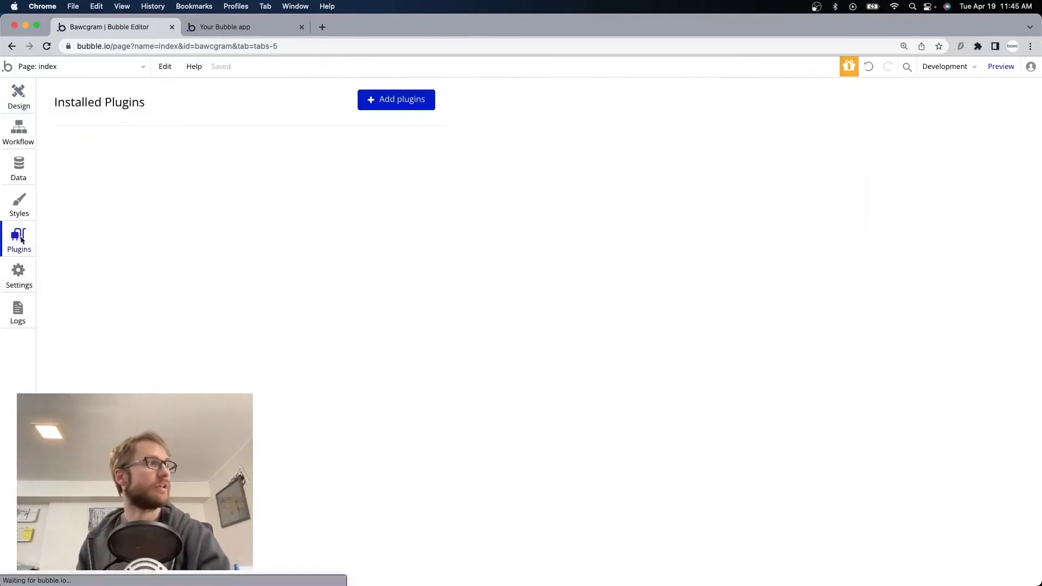
{"action": "left_click", "coordinate": [390, 105]}
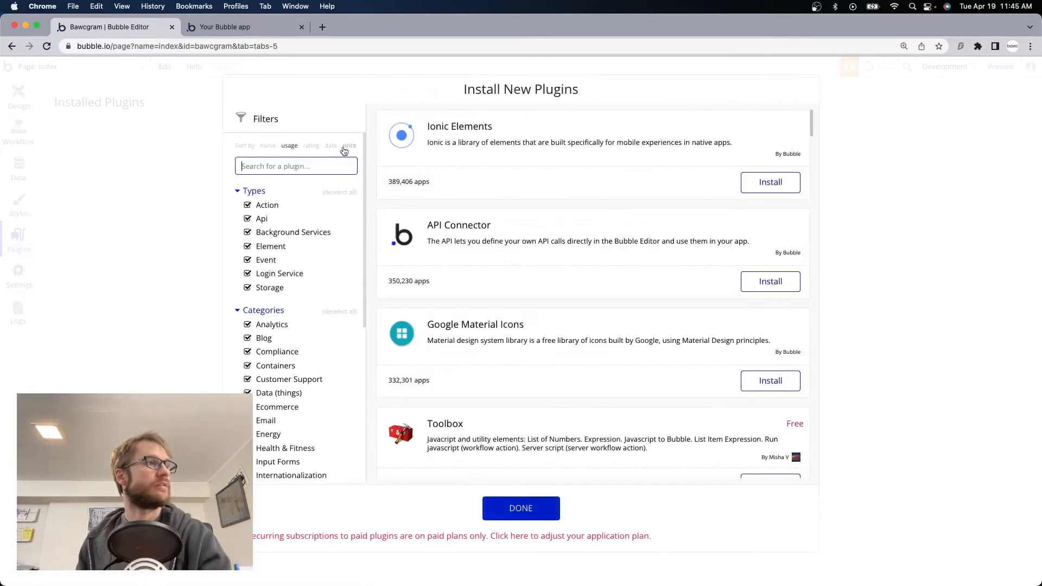
{"action": "type", "text": "mater"}
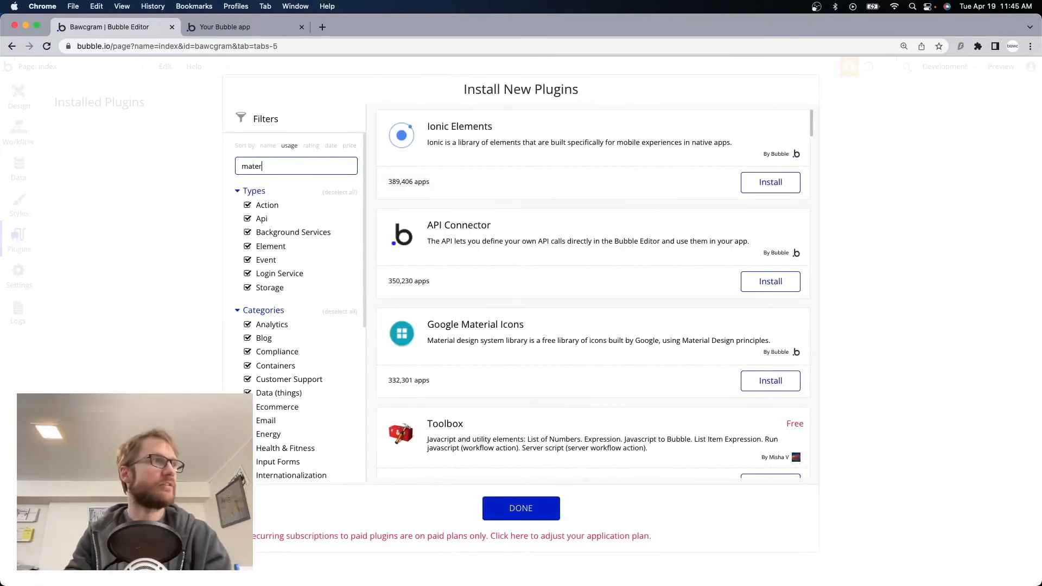
{"action": "key", "text": "BackSpace"}
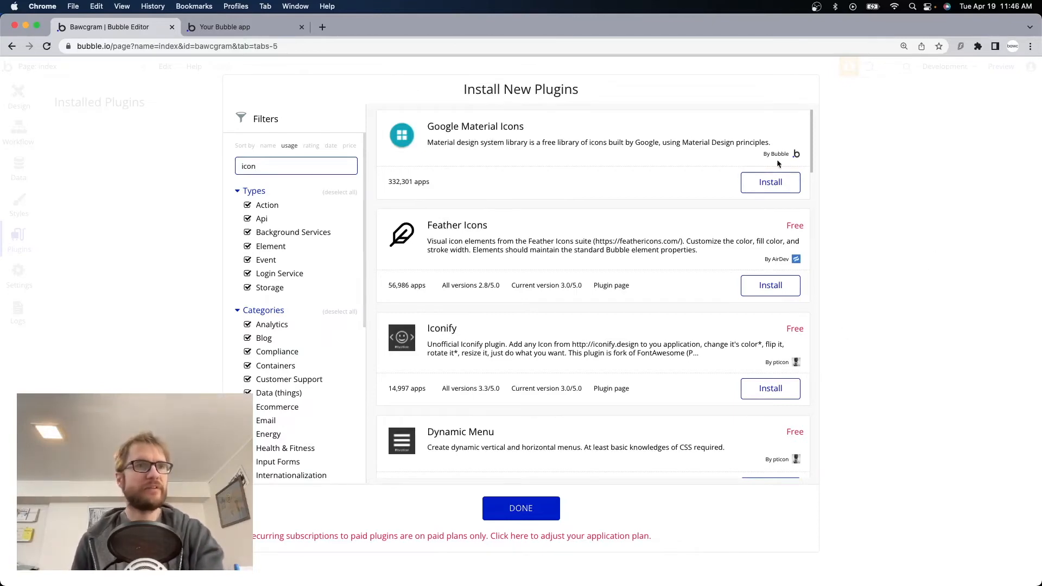
{"action": "left_click", "coordinate": [906, 211]}
{"action": "left_click", "coordinate": [547, 506]}
{"action": "left_click", "coordinate": [19, 96]}
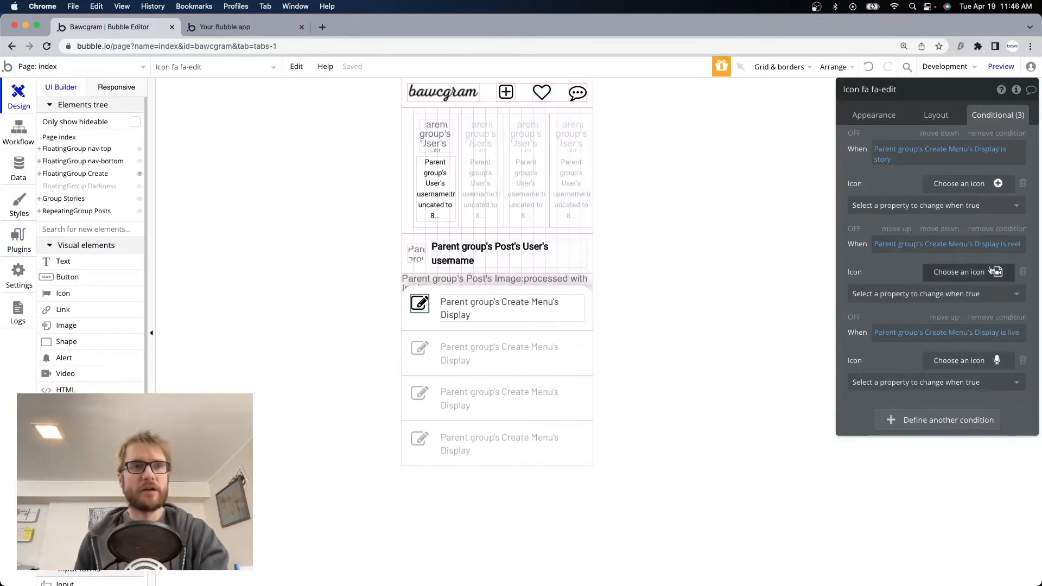
Update the running app preview to the latest version to check the icons in the create panel
{"action": "left_click", "coordinate": [234, 27]}
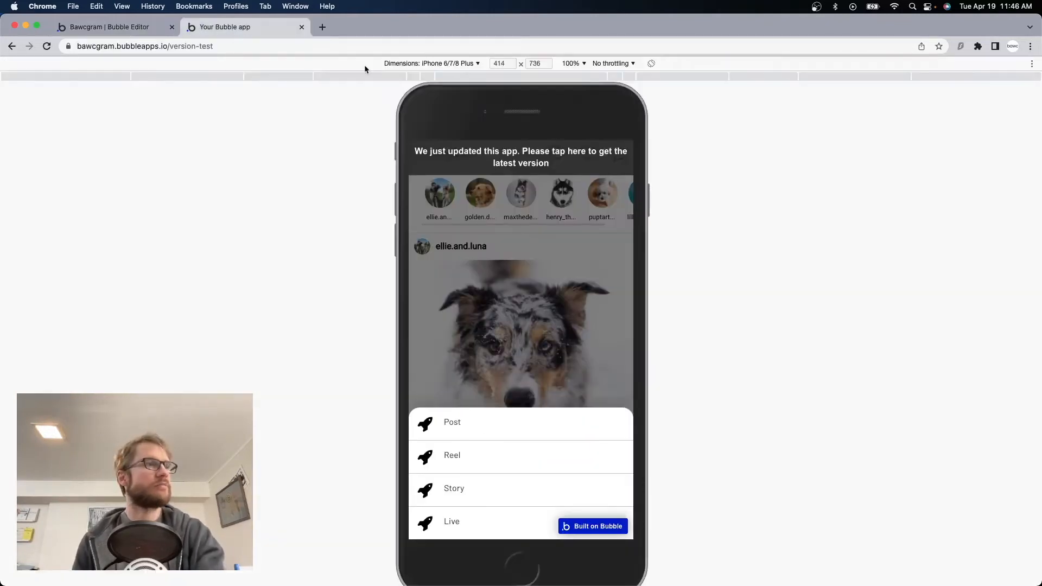
{"action": "left_click", "coordinate": [554, 153]}
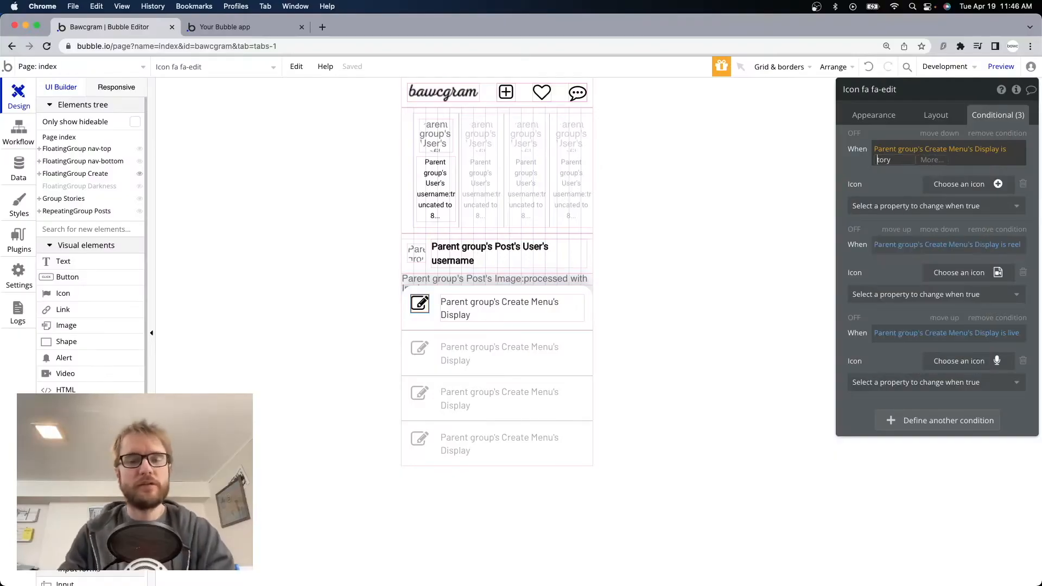
Capitalise the compared value of the icon's first condition to Story
{"action": "key", "text": "BackSpace"}
{"action": "type", "text": "S"}
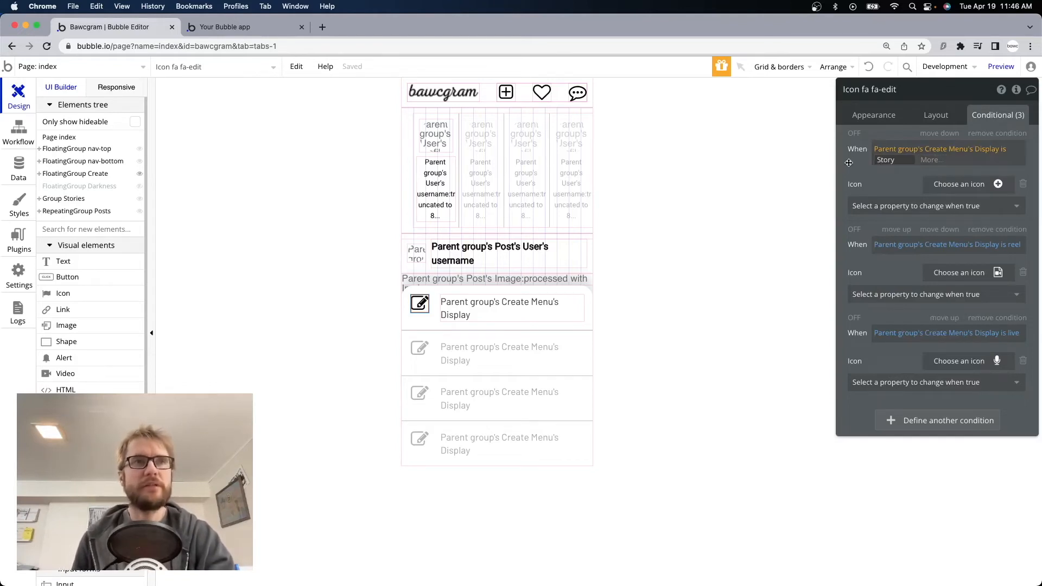
Complete the icon condition for the Create Menu's Display with the text "Story" and check the create menu in the app preview
{"action": "left_click", "coordinate": [847, 161]}
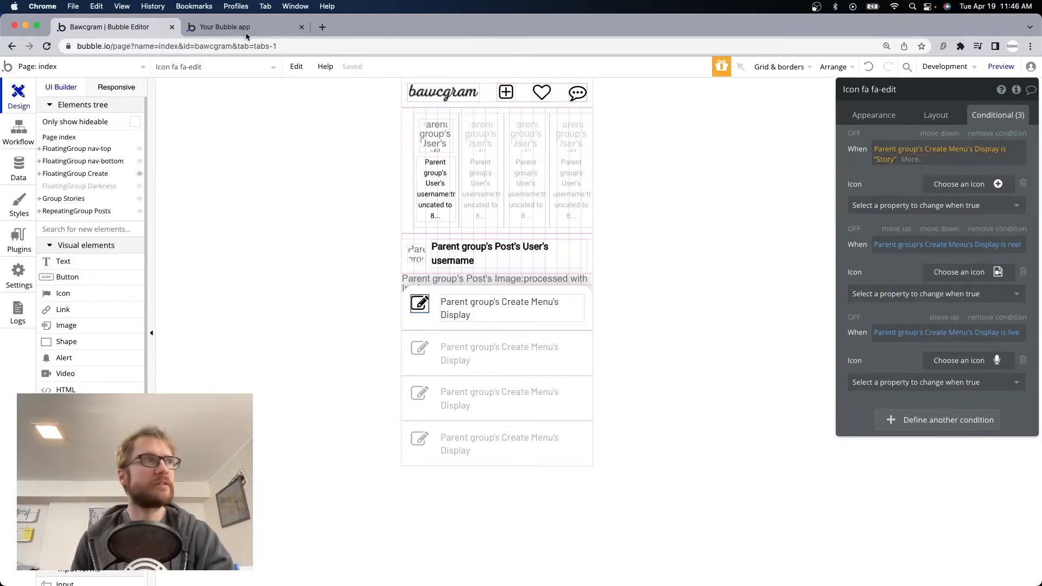
{"action": "left_click", "coordinate": [244, 27]}
{"action": "left_click", "coordinate": [478, 159]}
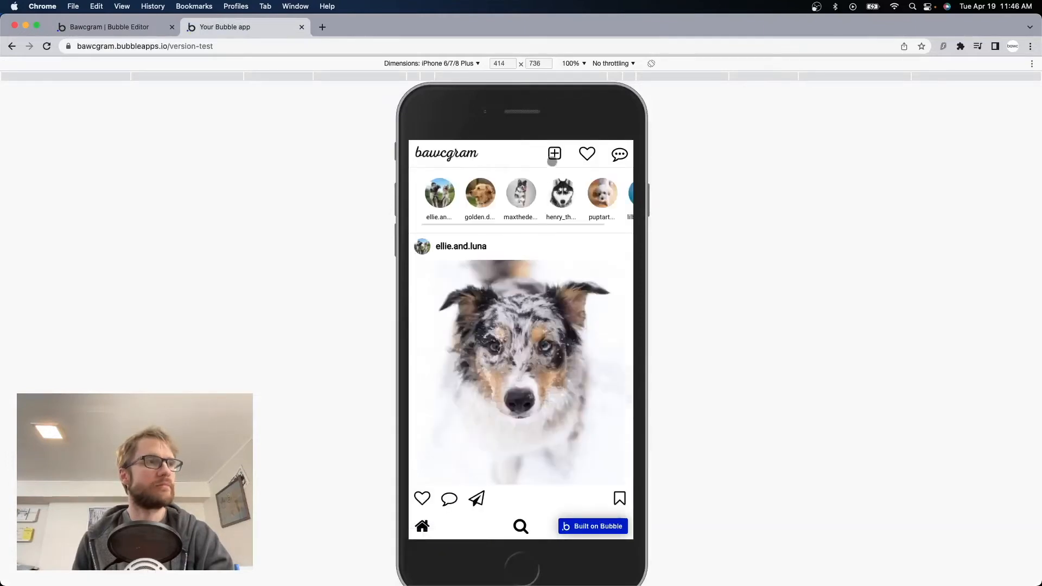
{"action": "left_click", "coordinate": [552, 161]}
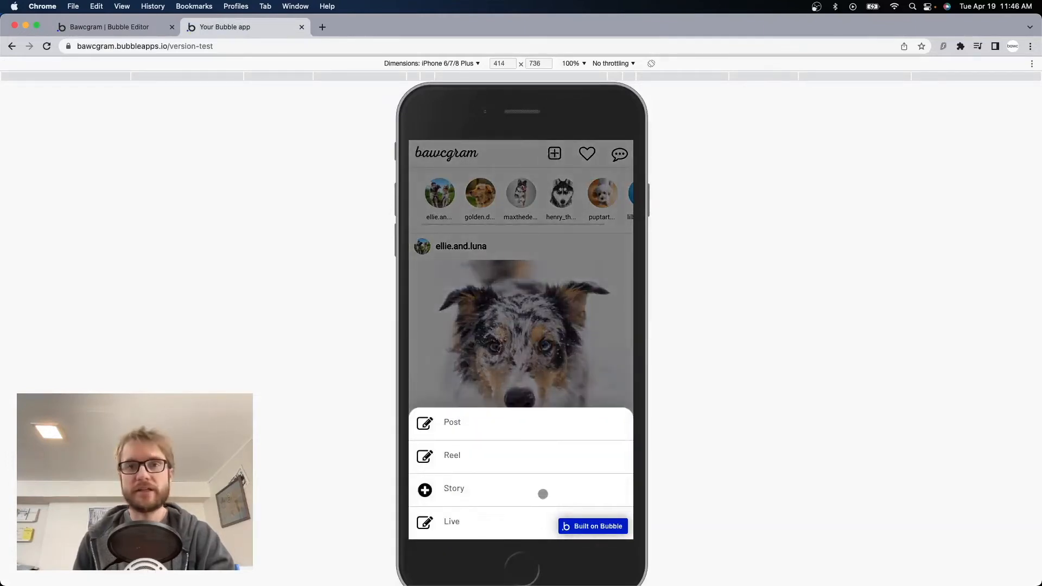
{"action": "left_click", "coordinate": [118, 28]}
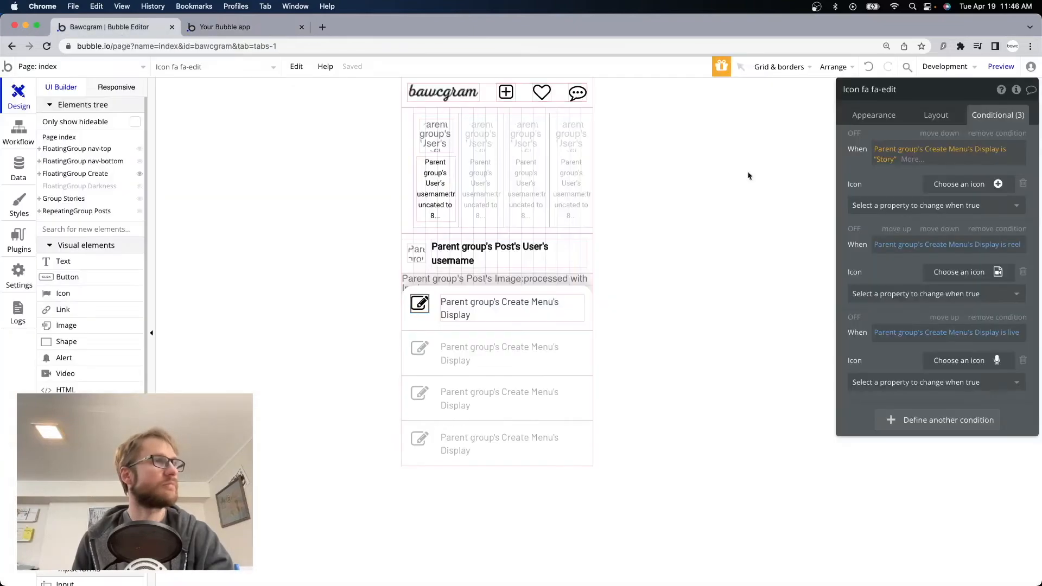
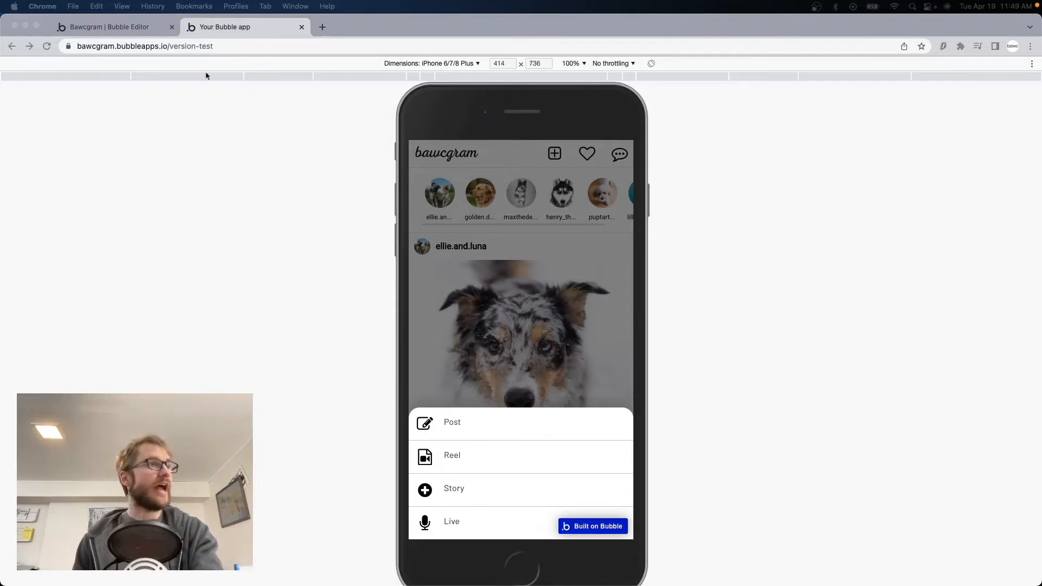
Centre the edit icon vertically within its row in the create menu's repeating group
{"action": "left_click", "coordinate": [108, 29]}
{"action": "left_click", "coordinate": [929, 122]}
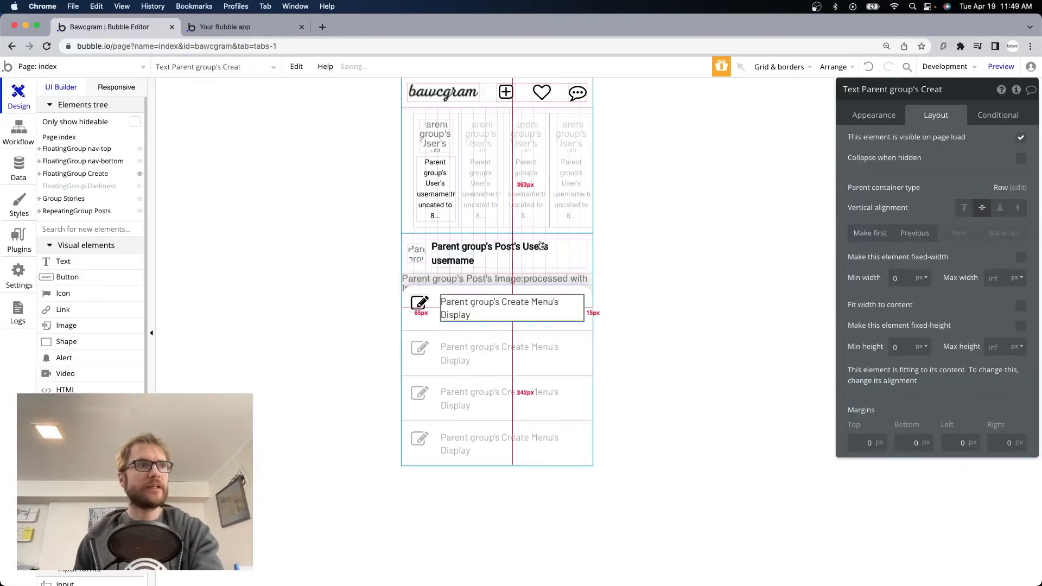
{"action": "left_click", "coordinate": [417, 307]}
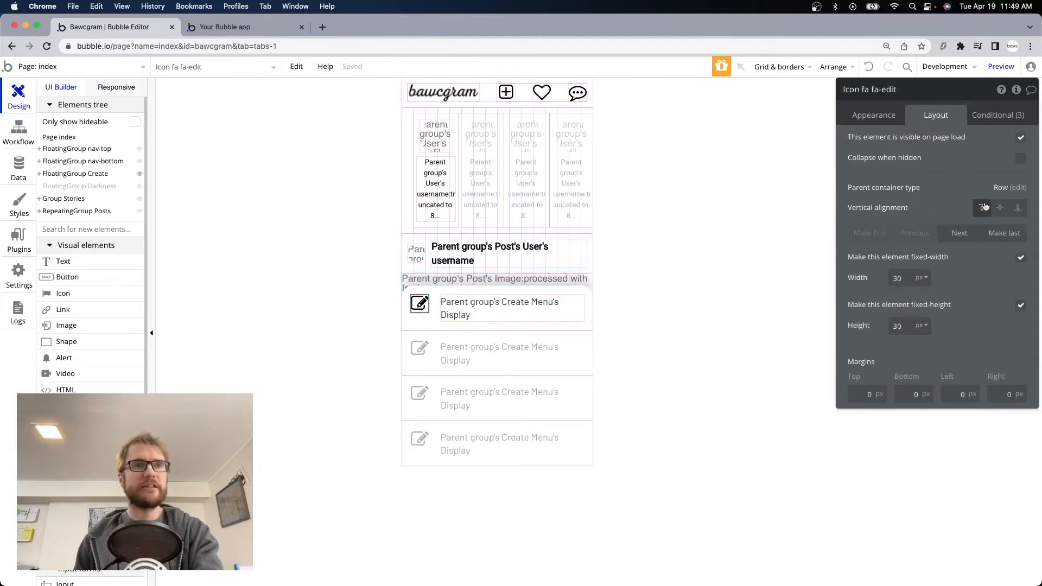
{"action": "left_click", "coordinate": [1000, 208]}
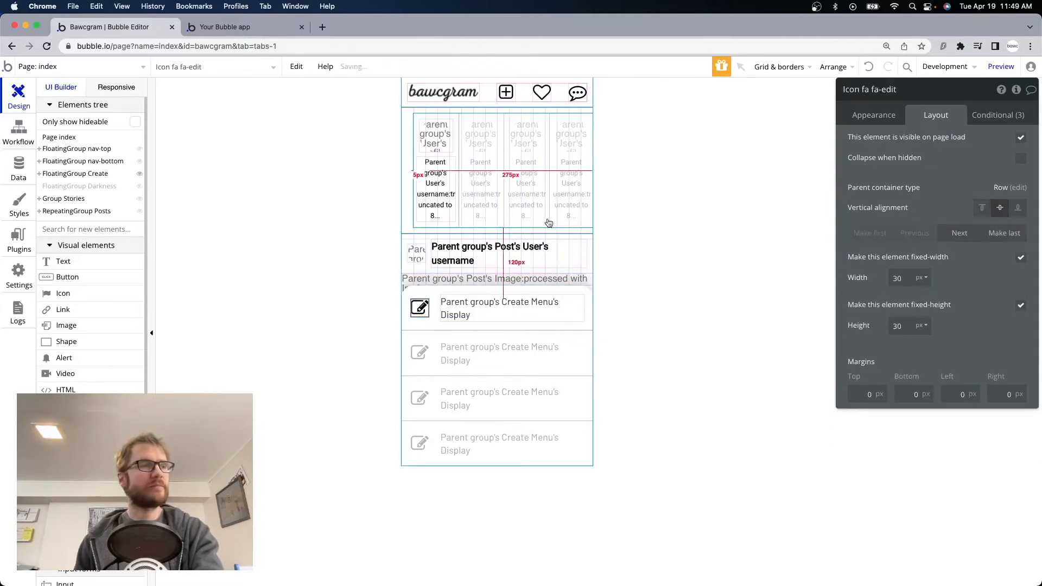
Apply the Robo-16 style to the create menu's display text and check the menu in the app preview
{"action": "left_click", "coordinate": [499, 308]}
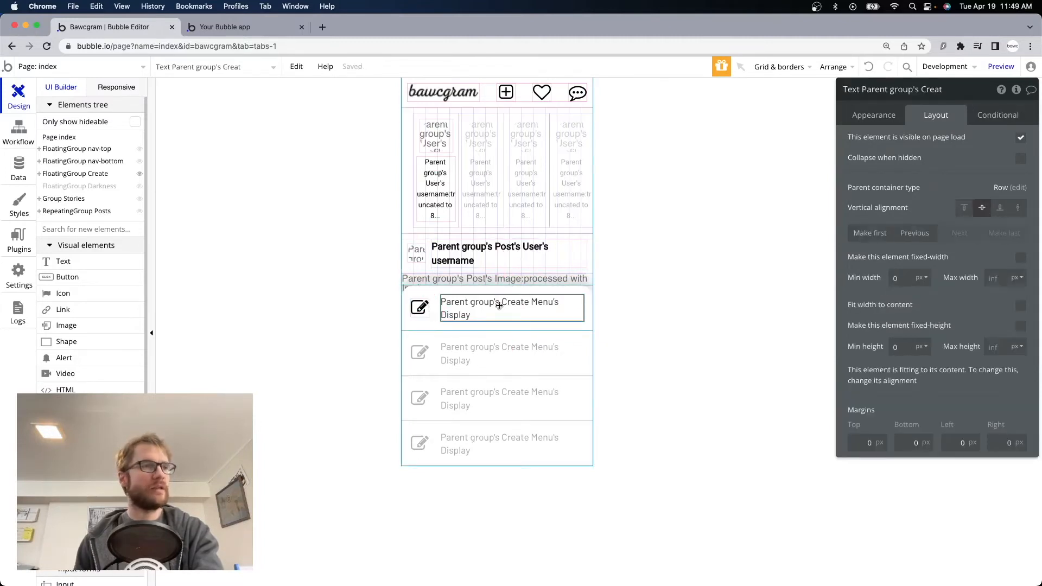
{"action": "left_click", "coordinate": [881, 115]}
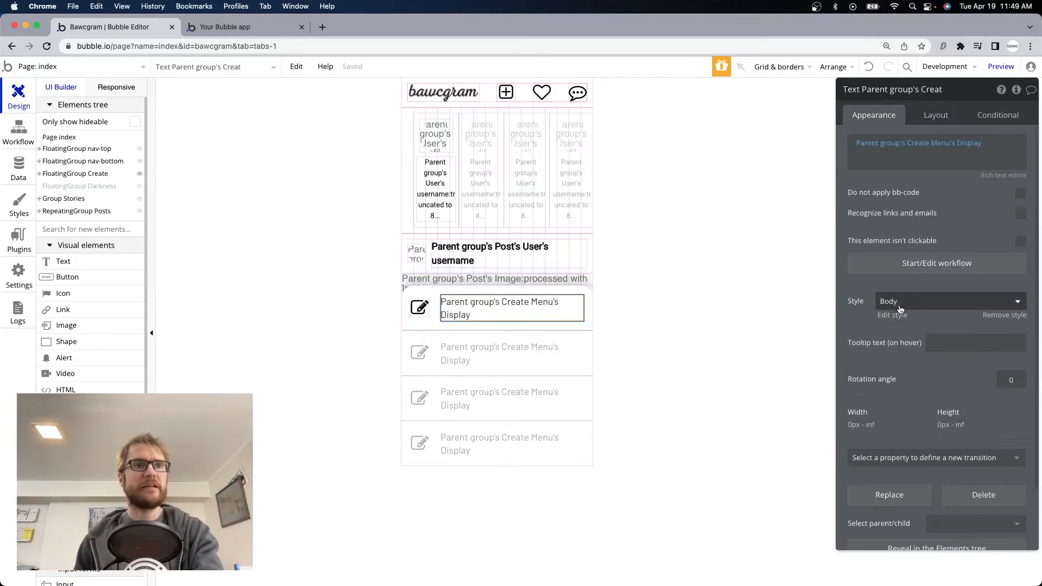
{"action": "left_click", "coordinate": [899, 306]}
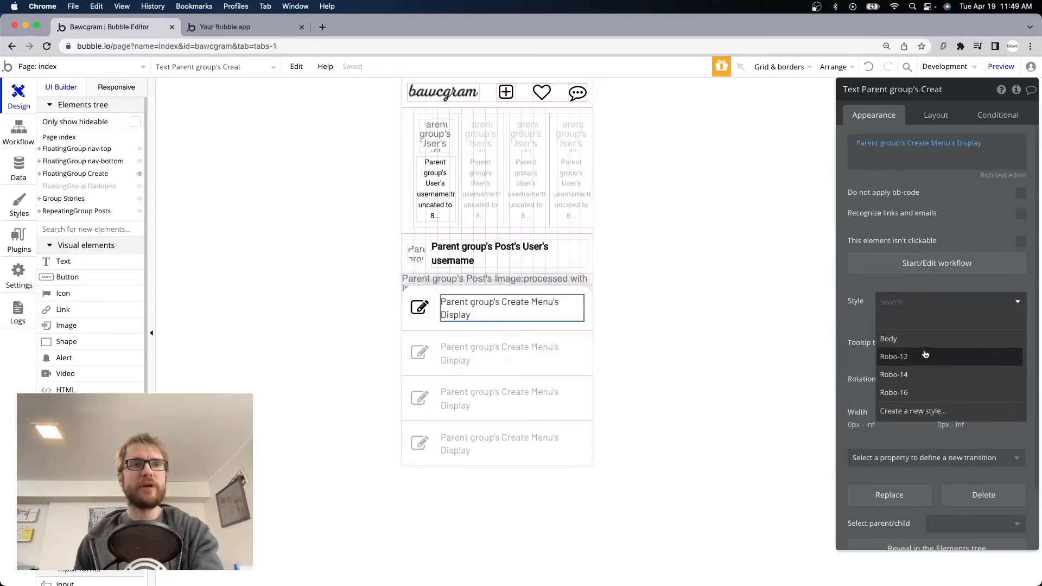
{"action": "left_click", "coordinate": [919, 393]}
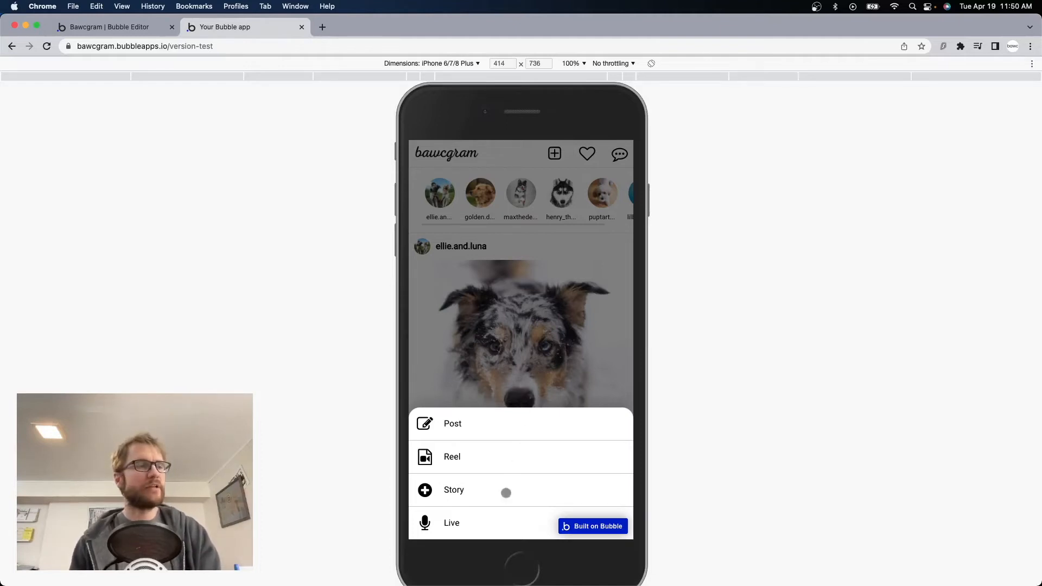
{"action": "left_click", "coordinate": [90, 30]}
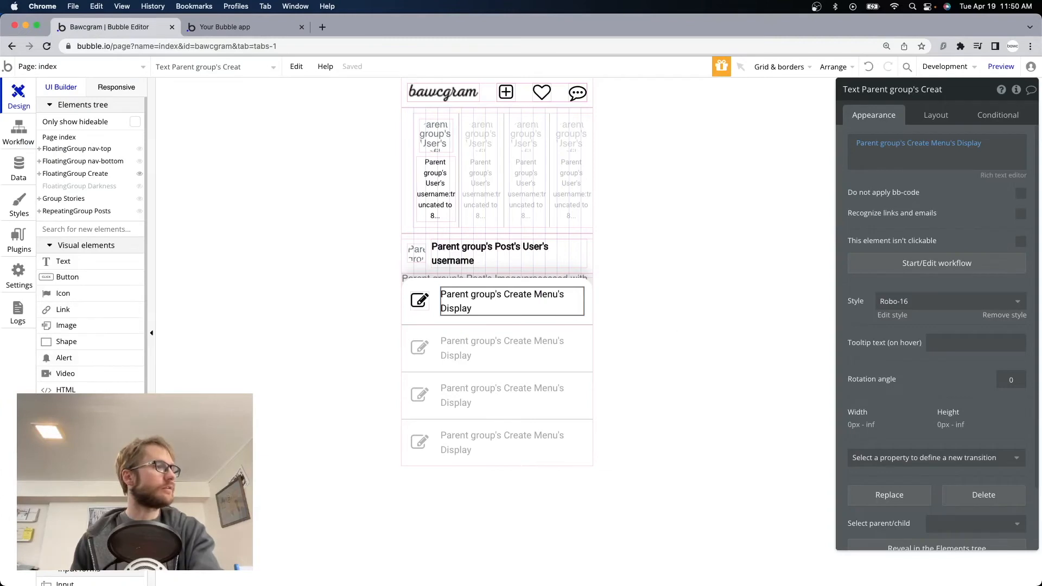
Add a group to the create menu, name it "Group create-header" and set its container layout to Row
{"action": "left_click_drag", "start_coordinate": [64, 470], "coordinate": [441, 284]}
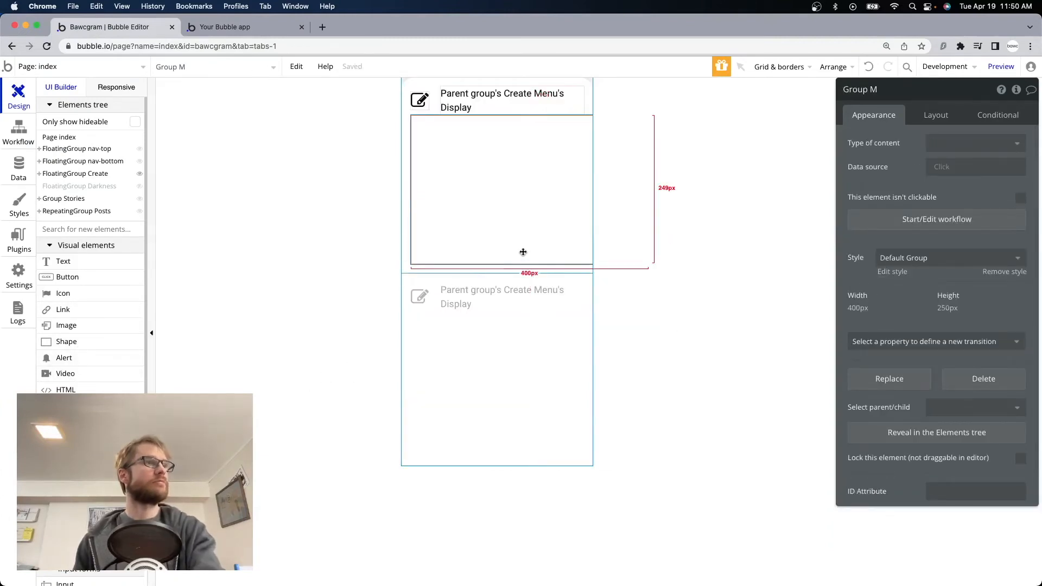
{"action": "left_click", "coordinate": [926, 88]}
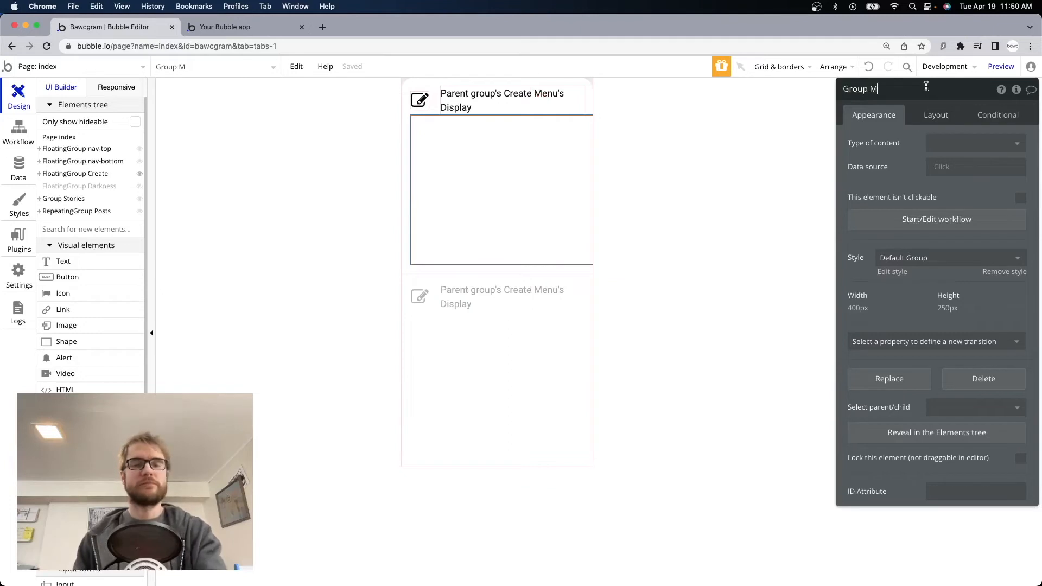
{"action": "left_click", "coordinate": [938, 116]}
{"action": "left_click", "coordinate": [958, 152]}
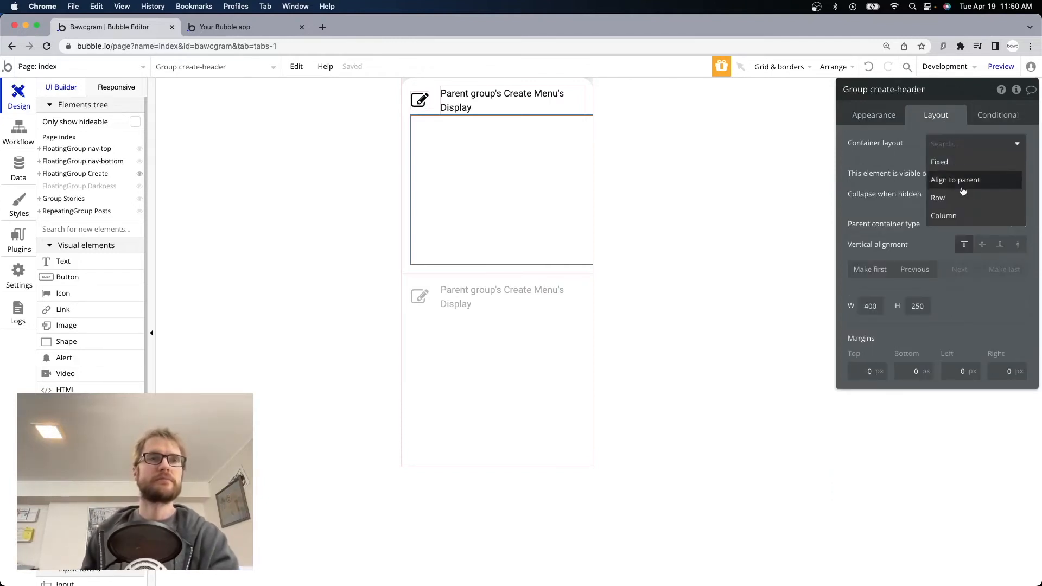
{"action": "left_click", "coordinate": [962, 198]}
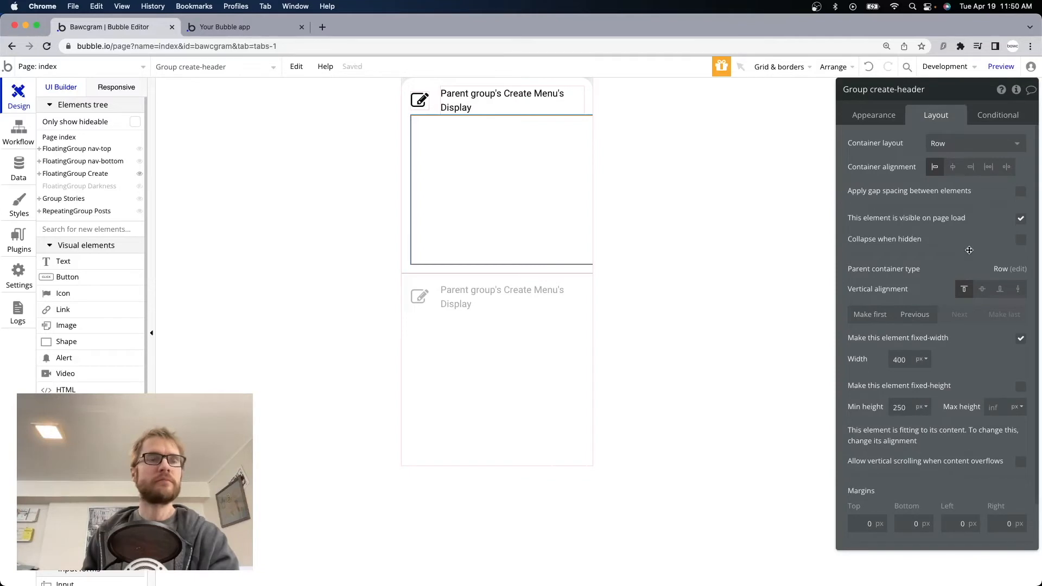
Remove the fixed width from Group create-header and set its minimum width to 0 px and minimum height to 50 px
{"action": "left_click", "coordinate": [1020, 341]}
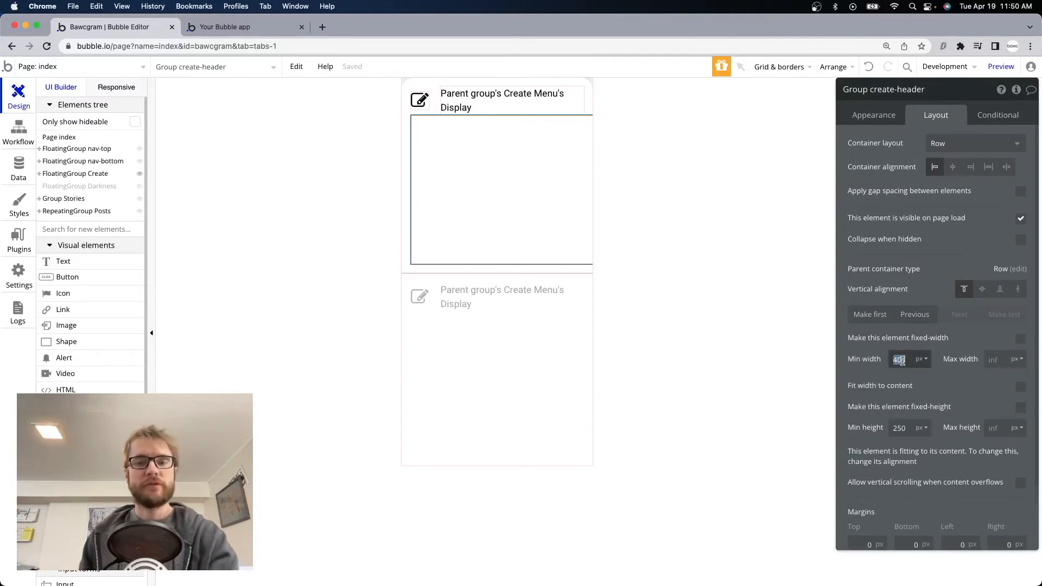
{"action": "type", "text": "0"}
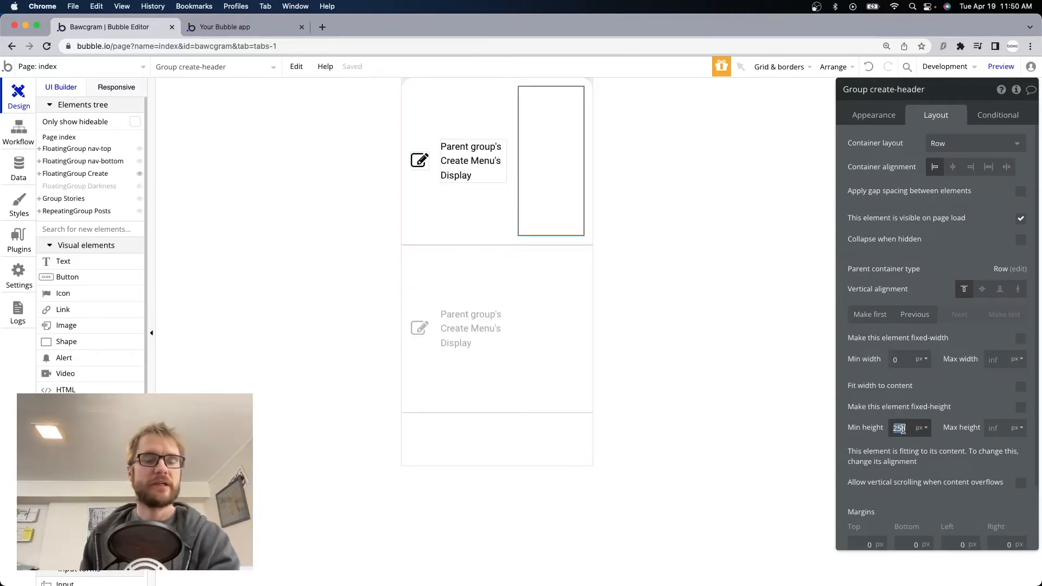
{"action": "type", "text": "50"}
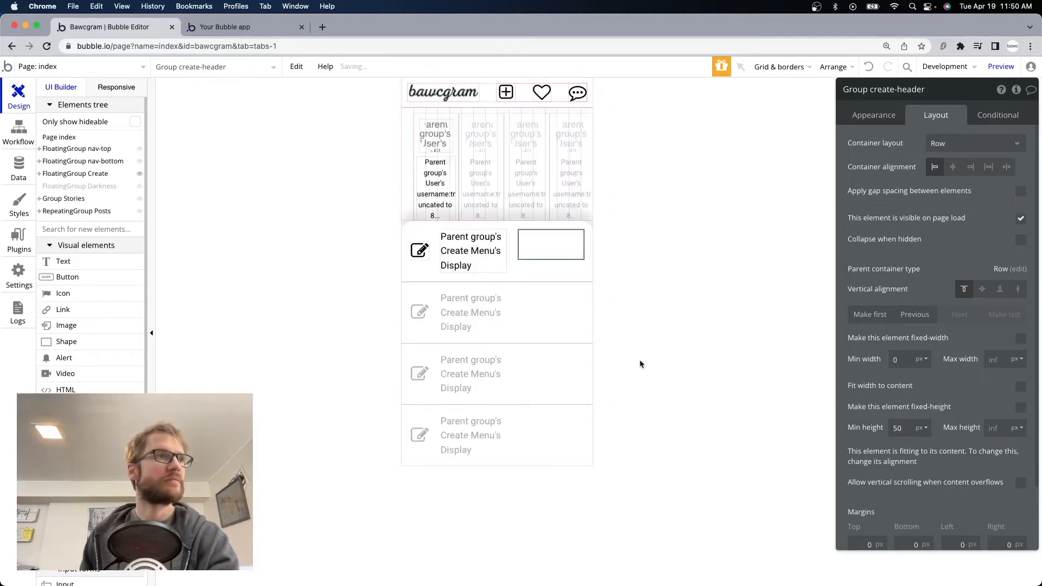
Move Group create-header out of the repeating group so it sits directly in FloatingGroup Create, above the Create repeating group
{"action": "left_click_drag", "start_coordinate": [535, 242], "coordinate": [576, 198]}
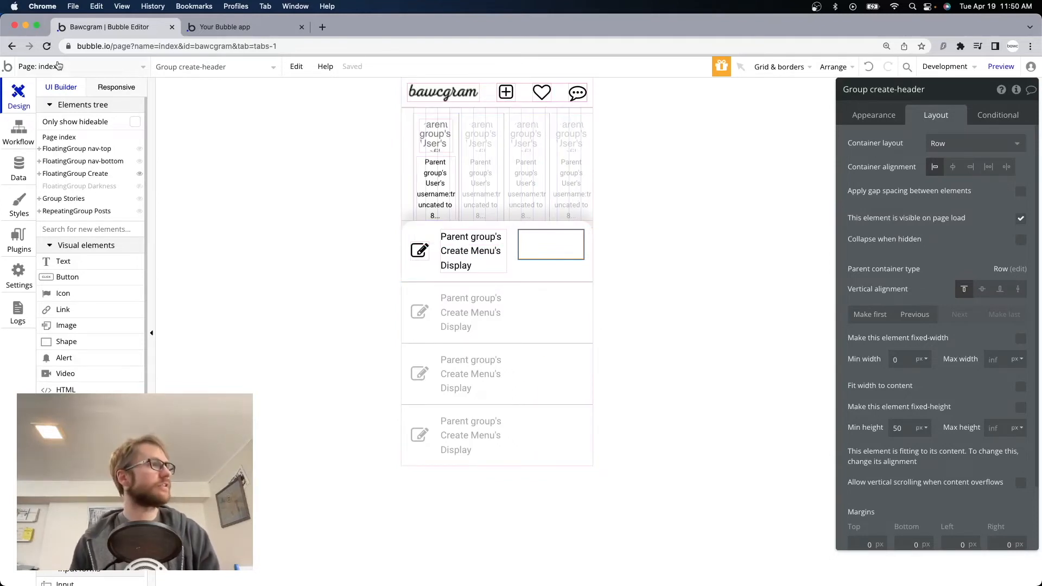
{"action": "left_click", "coordinate": [39, 175]}
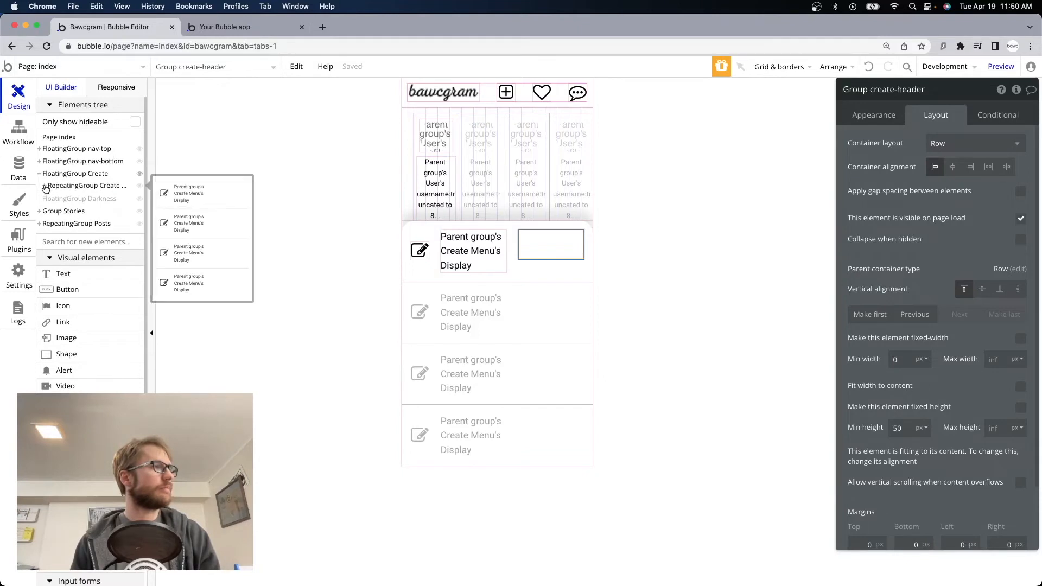
{"action": "left_click", "coordinate": [46, 187]}
{"action": "left_click", "coordinate": [50, 199]}
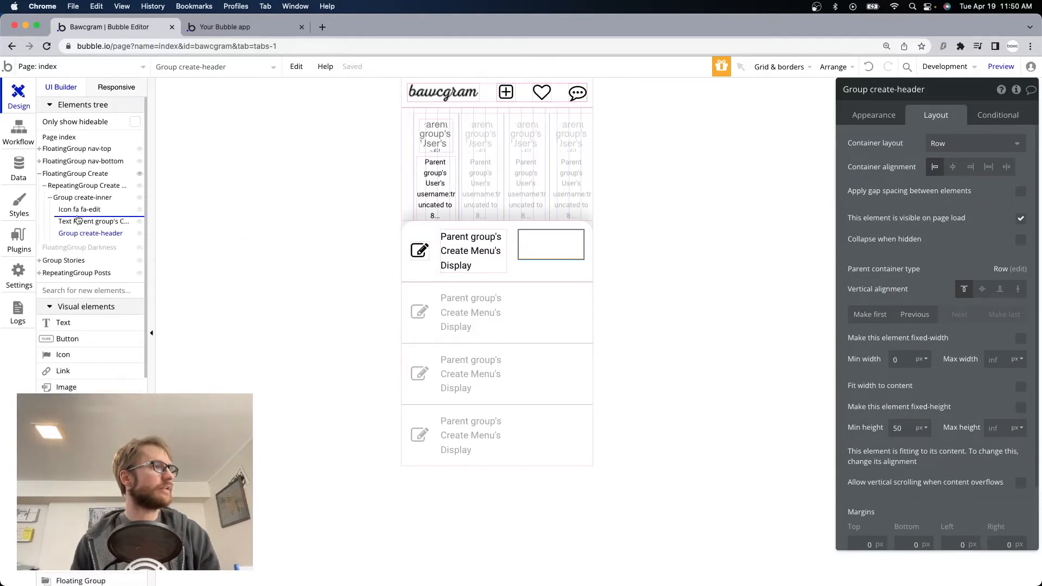
{"action": "left_click_drag", "start_coordinate": [73, 176], "coordinate": [71, 176]}
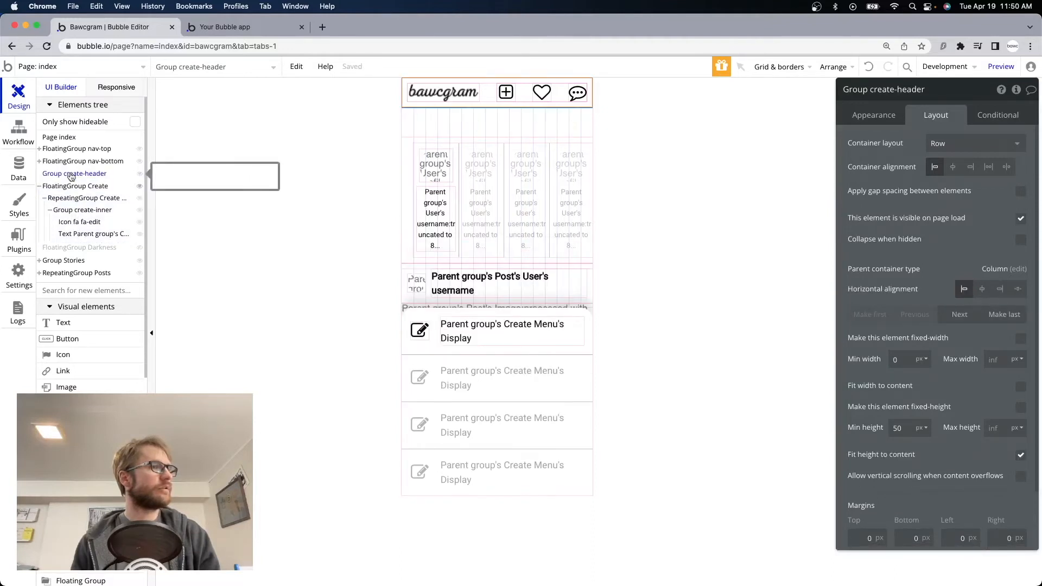
{"action": "left_click_drag", "start_coordinate": [65, 179], "coordinate": [65, 190]}
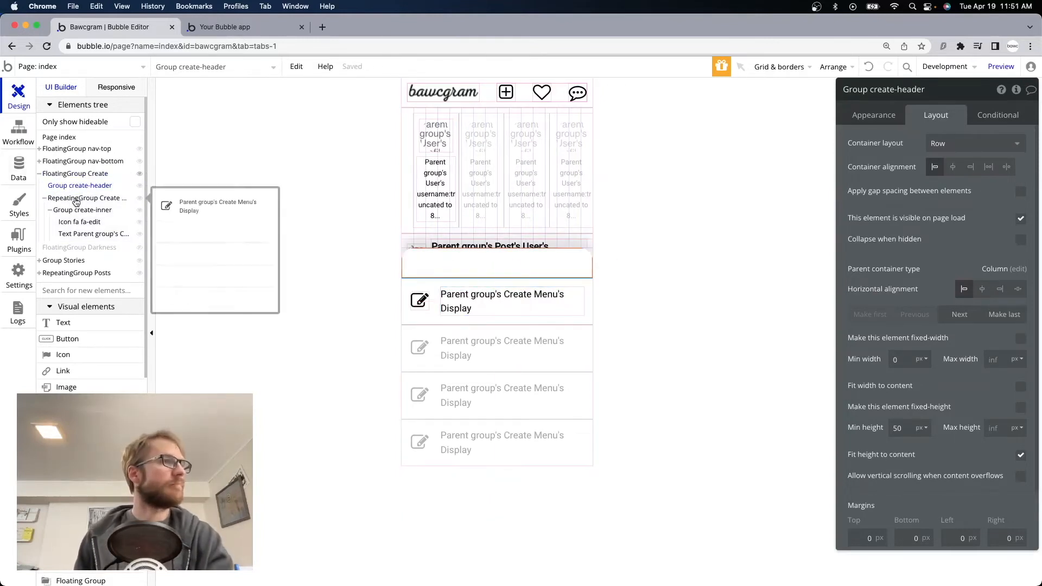
Add a text element reading "Create" inside Group create-header
{"action": "left_click", "coordinate": [790, 287]}
{"action": "key", "text": "t"}
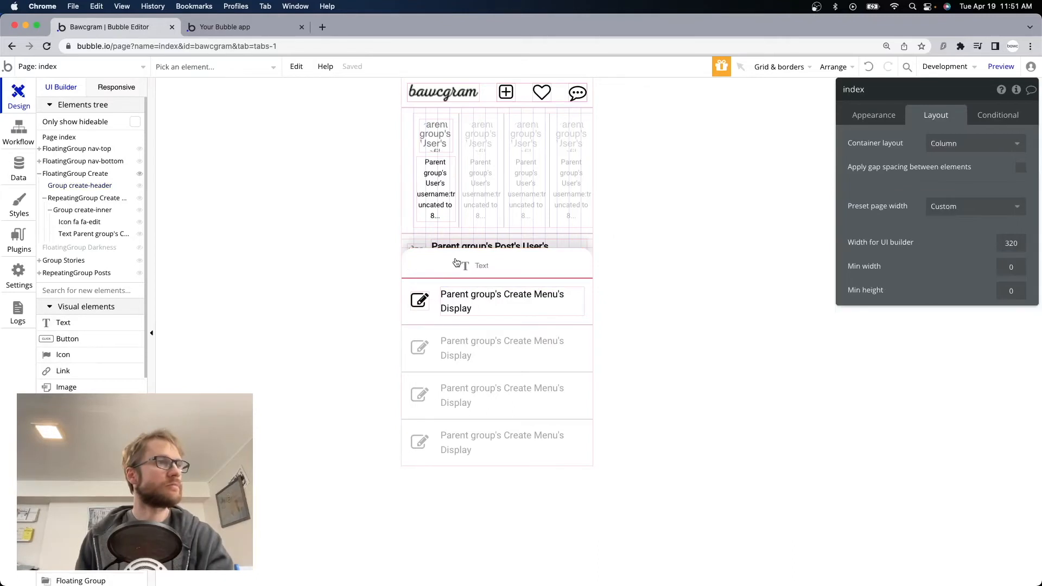
{"action": "left_click", "coordinate": [457, 260]}
{"action": "triple_click", "coordinate": [916, 148]}
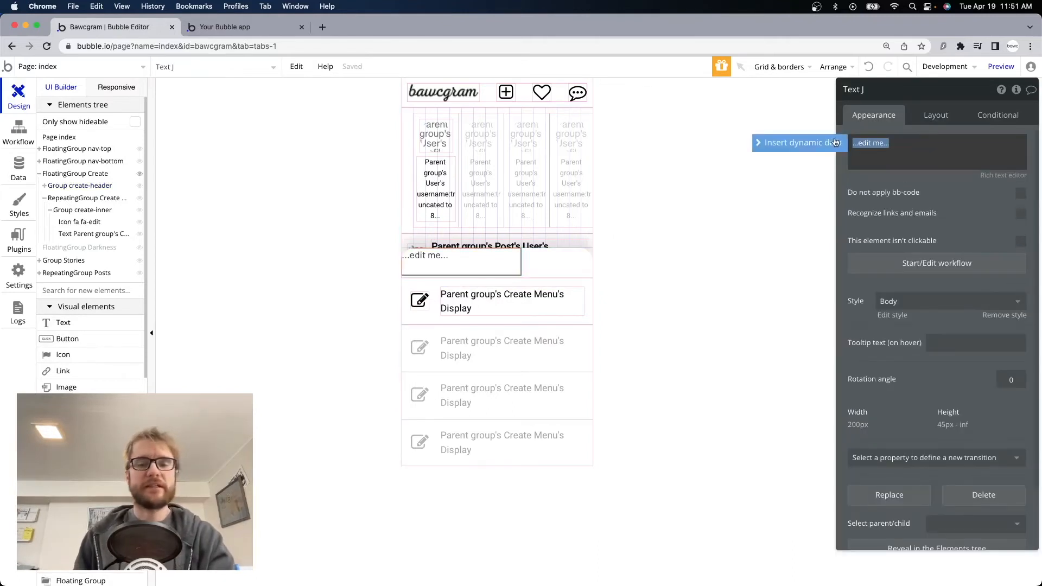
{"action": "type", "text": "Create"}
Give the Create text the Robo-16 style, detach that style, and make the text bold and horizontally centred
{"action": "left_click", "coordinate": [964, 291]}
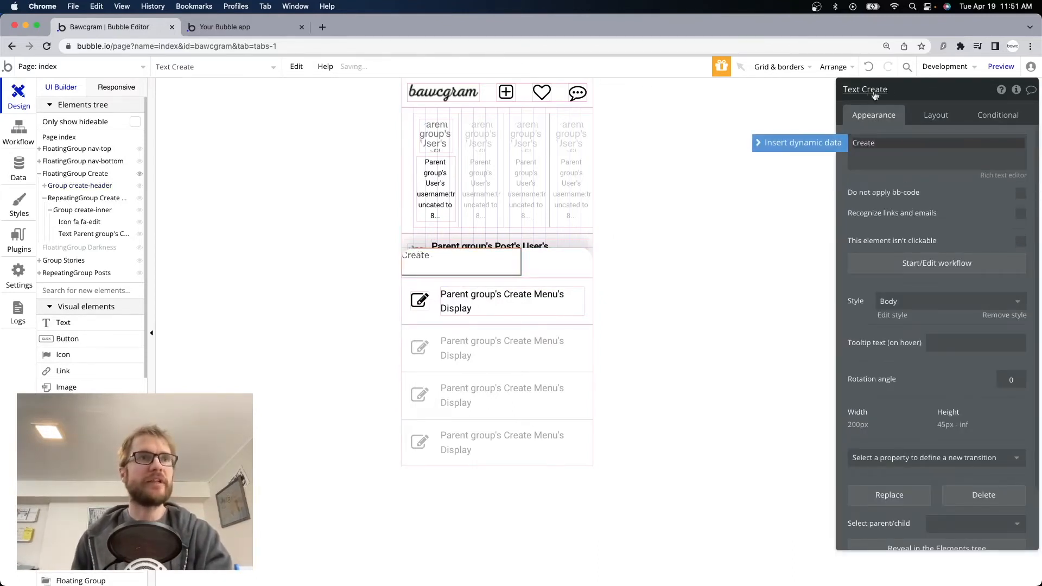
{"action": "left_click", "coordinate": [981, 302]}
{"action": "left_click", "coordinate": [947, 391]}
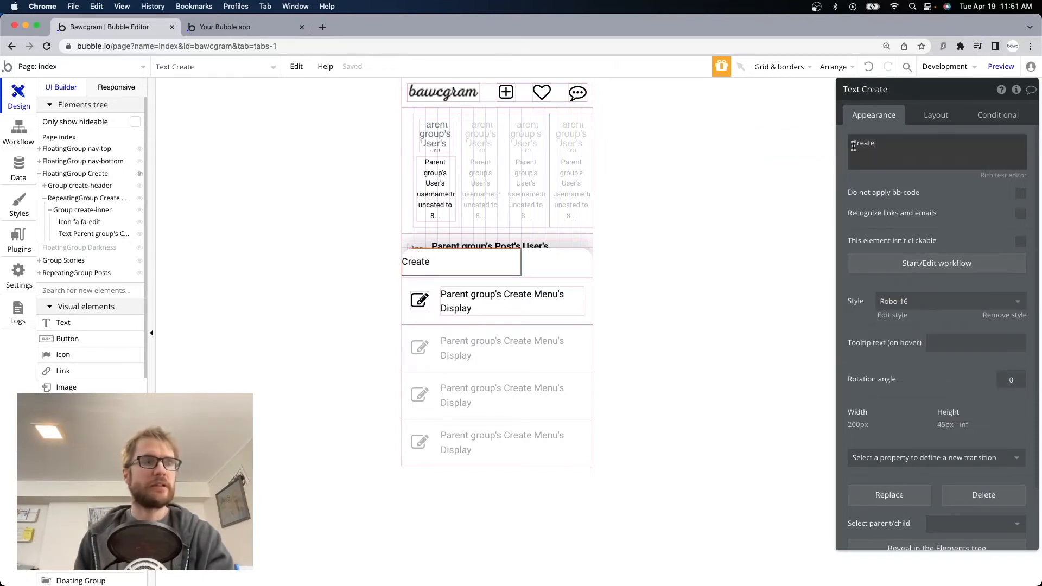
{"action": "left_click", "coordinate": [1004, 315]}
{"action": "left_click", "coordinate": [856, 385]}
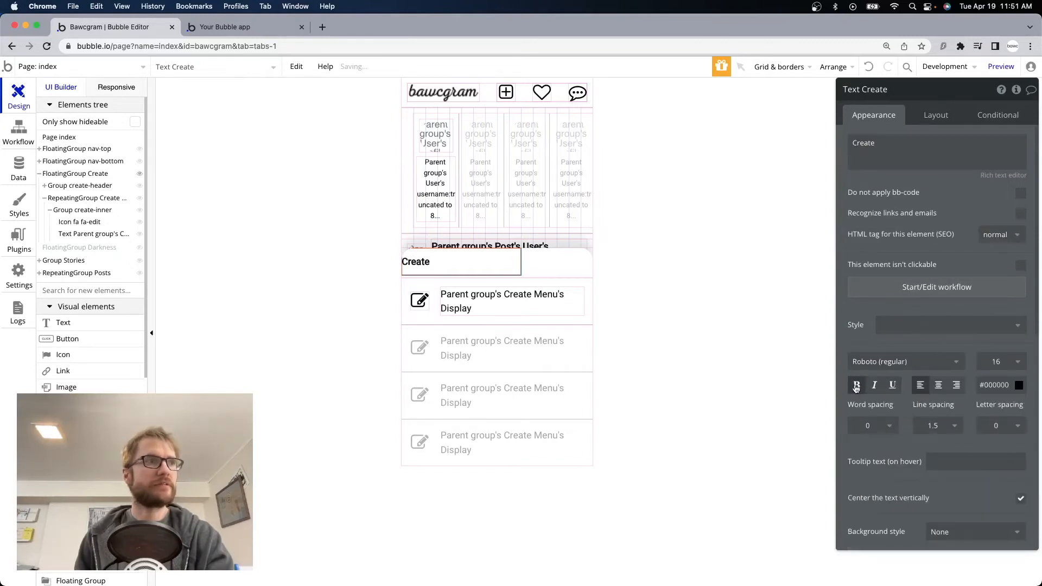
{"action": "left_click", "coordinate": [938, 385]}
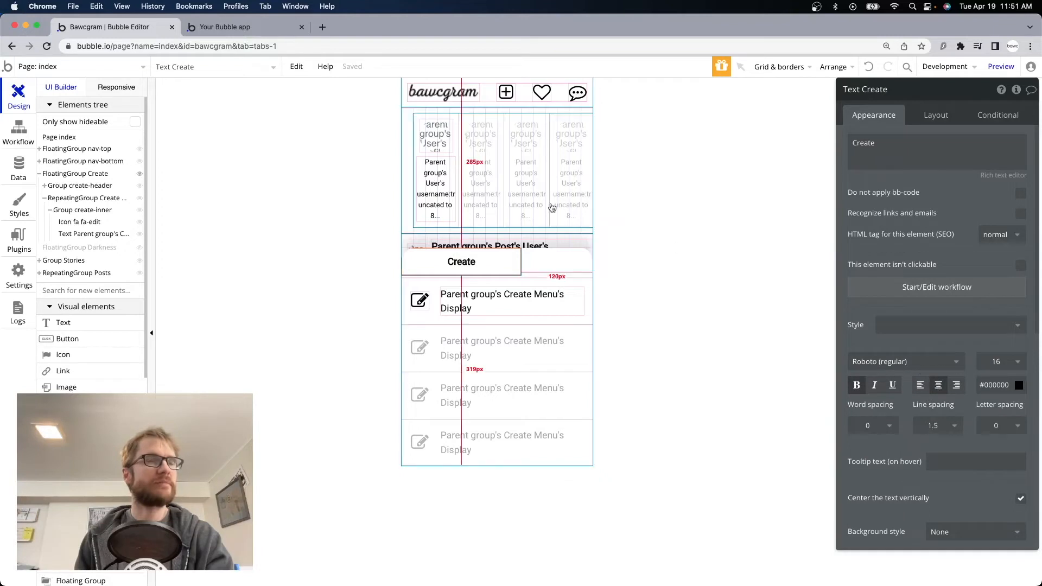
Remove the fixed width from the Create text and set its minimum width and minimum height to 0 px
{"action": "left_click", "coordinate": [937, 115]}
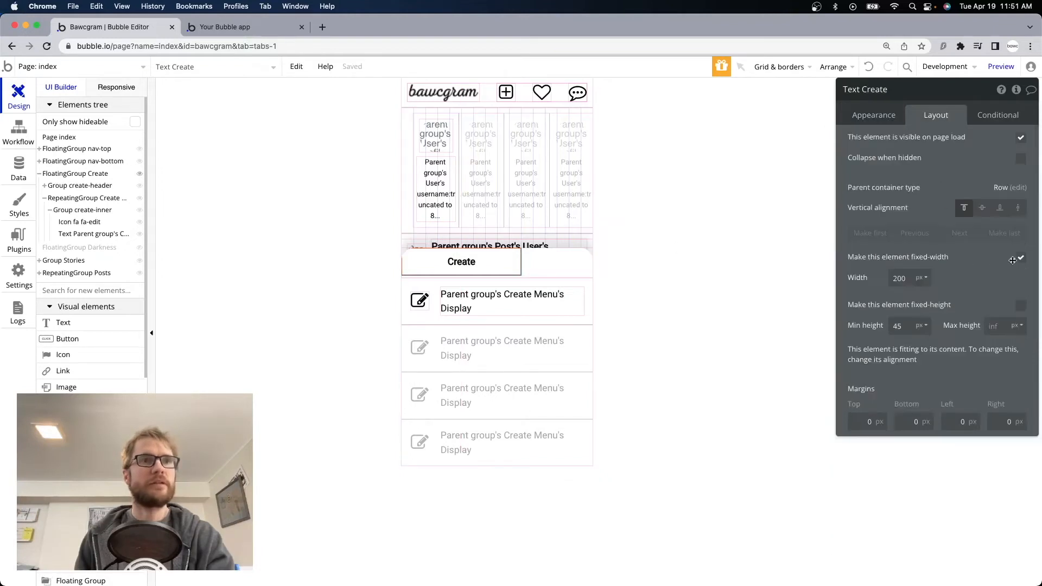
{"action": "left_click", "coordinate": [1012, 260]}
{"action": "left_click", "coordinate": [899, 279]}
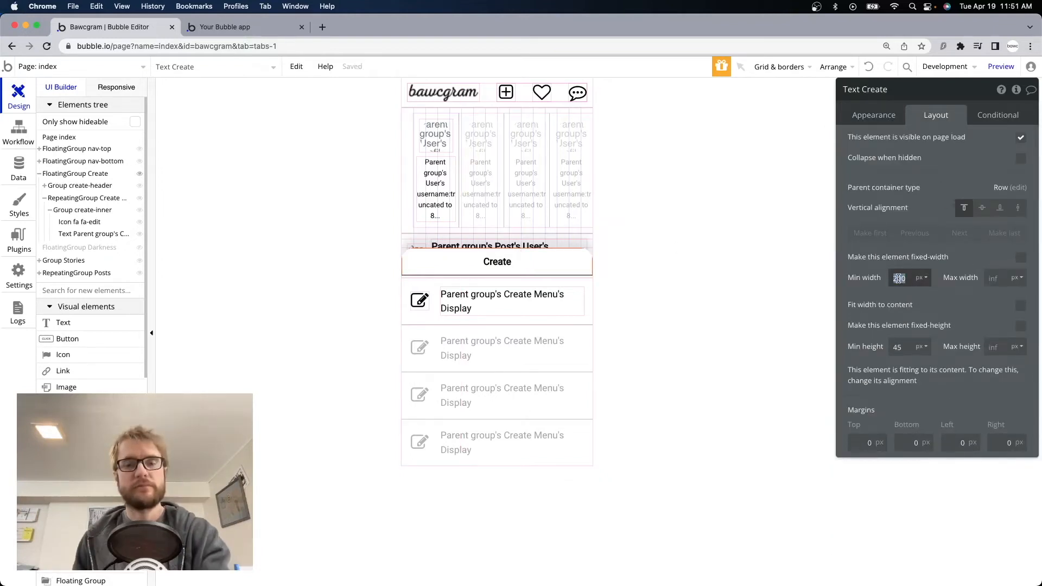
{"action": "type", "text": "0"}
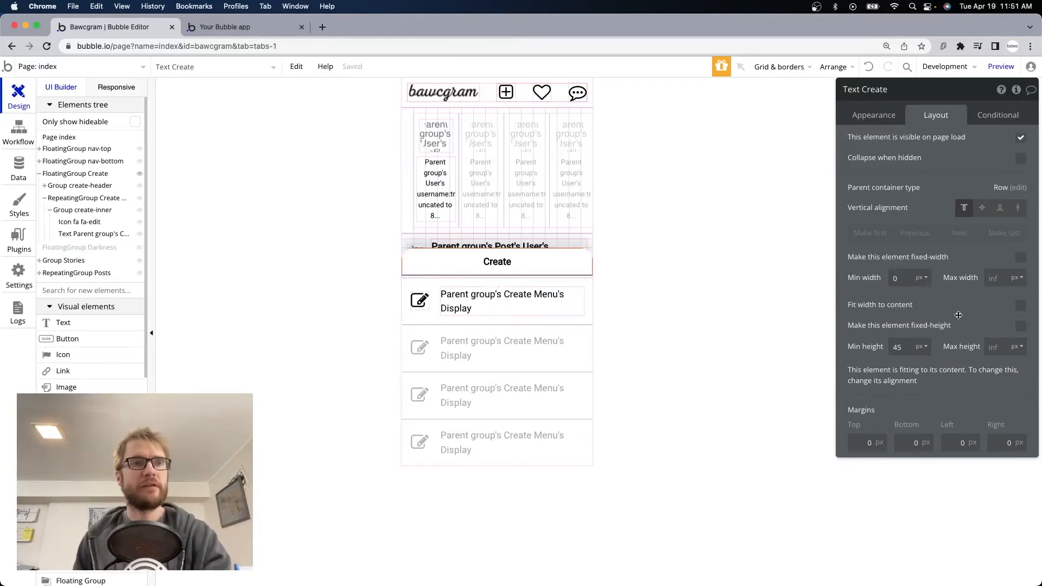
{"action": "double_click", "coordinate": [903, 346]}
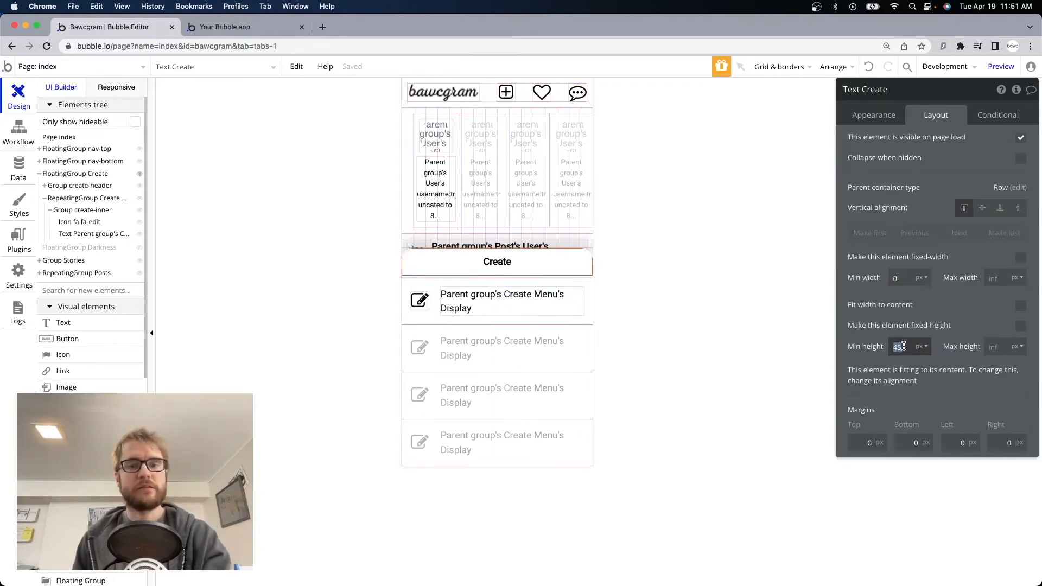
{"action": "type", "text": "0"}
{"action": "left_click", "coordinate": [974, 311]}
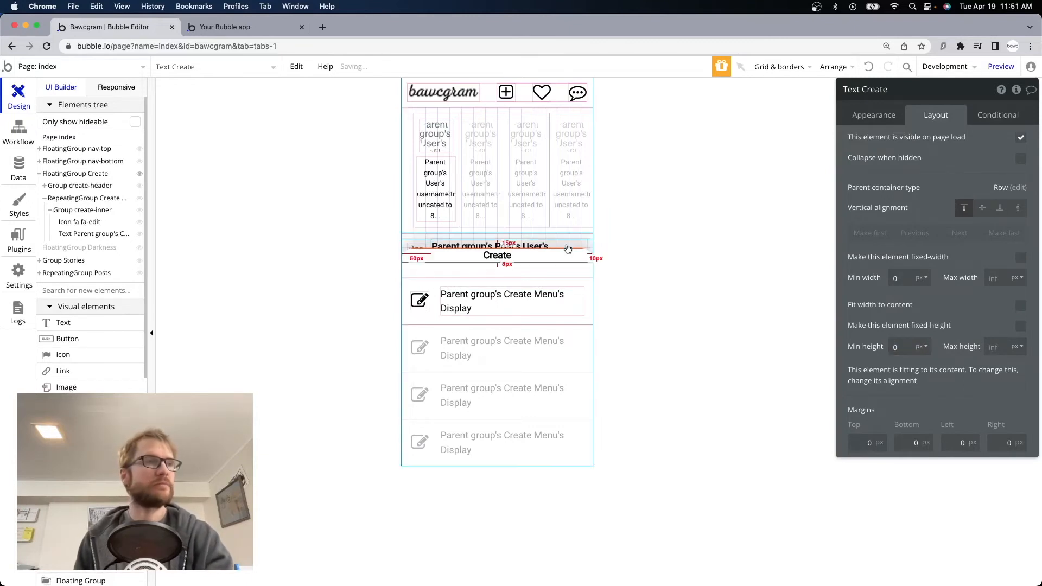
Set Group create-header's minimum height to 0 px and its top and bottom margins to 10 px
{"action": "left_click", "coordinate": [524, 271]}
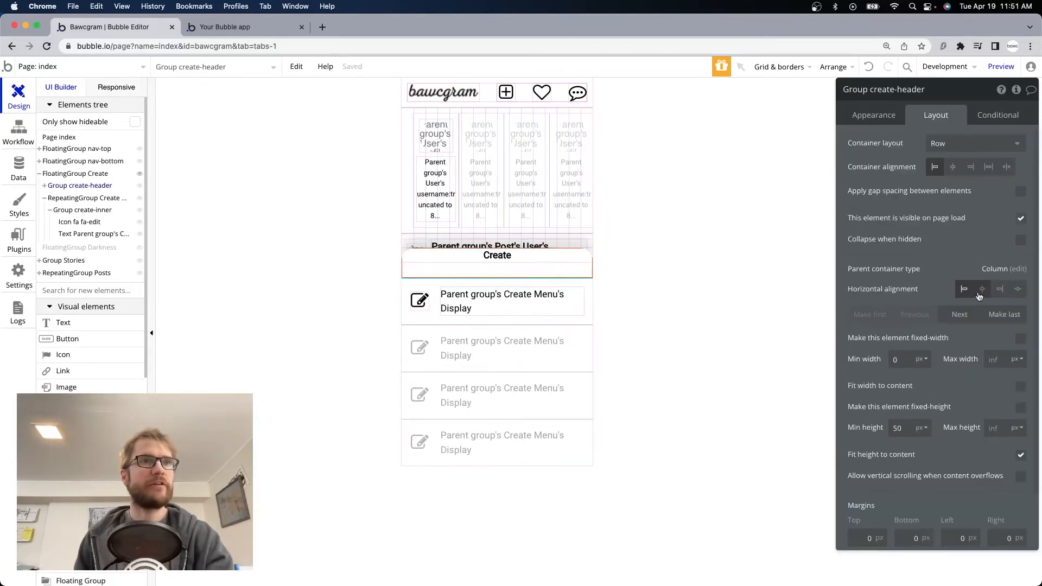
{"action": "double_click", "coordinate": [898, 428]}
{"action": "type", "text": "0"}
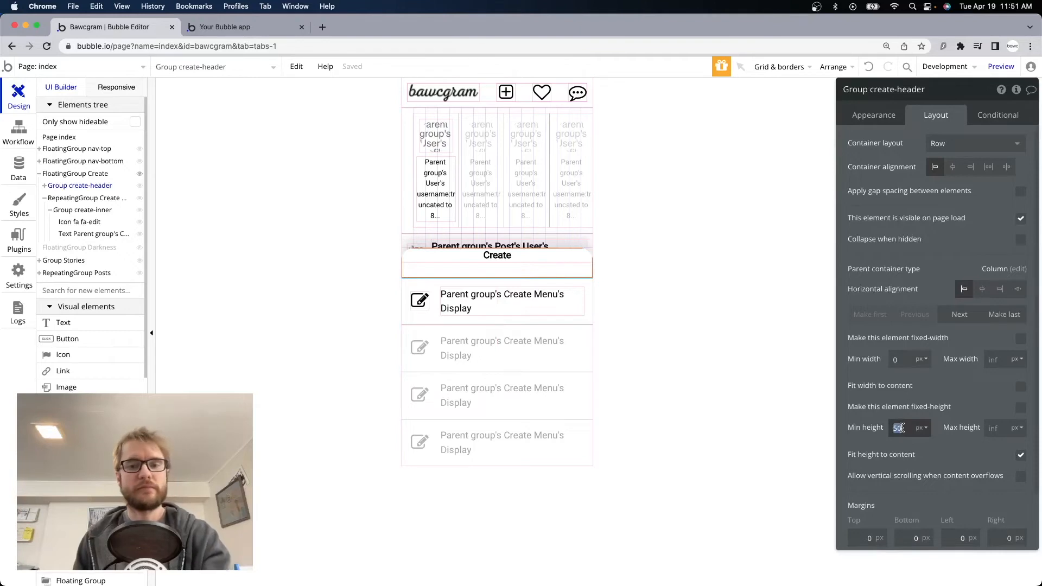
{"action": "left_click", "coordinate": [951, 388]}
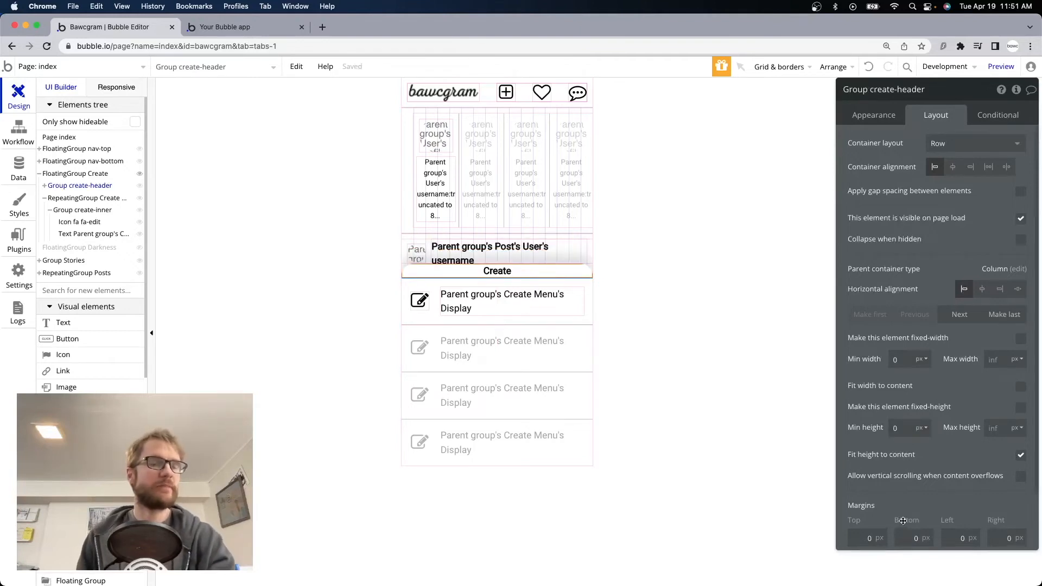
{"action": "type", "text": "1"}
{"action": "left_click", "coordinate": [895, 538]}
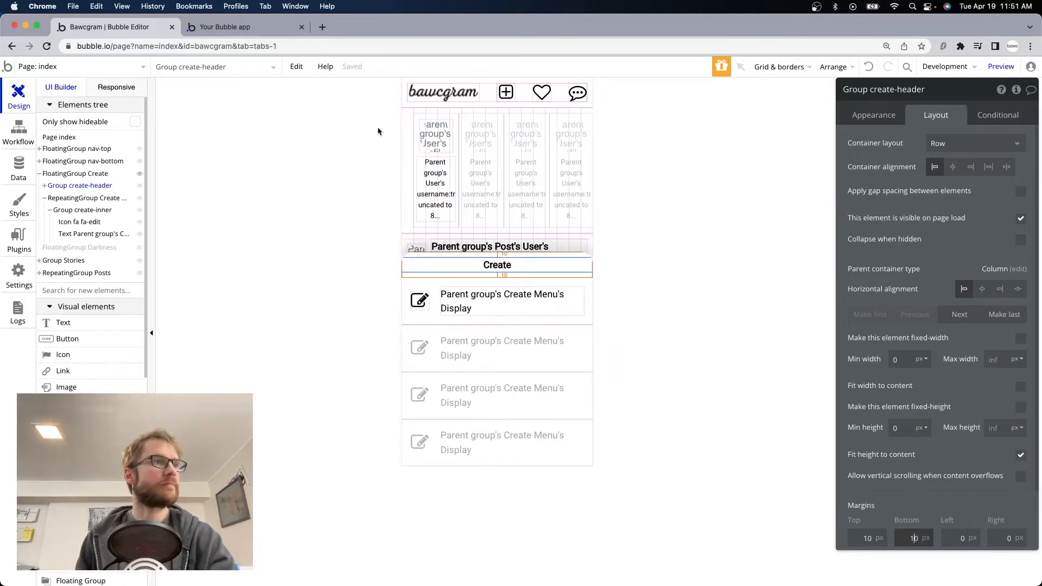
Open the create menu in the app preview to check the header, and return to the Bubble editor
{"action": "key", "text": "ctrl+Tab"}
{"action": "left_click", "coordinate": [554, 154]}
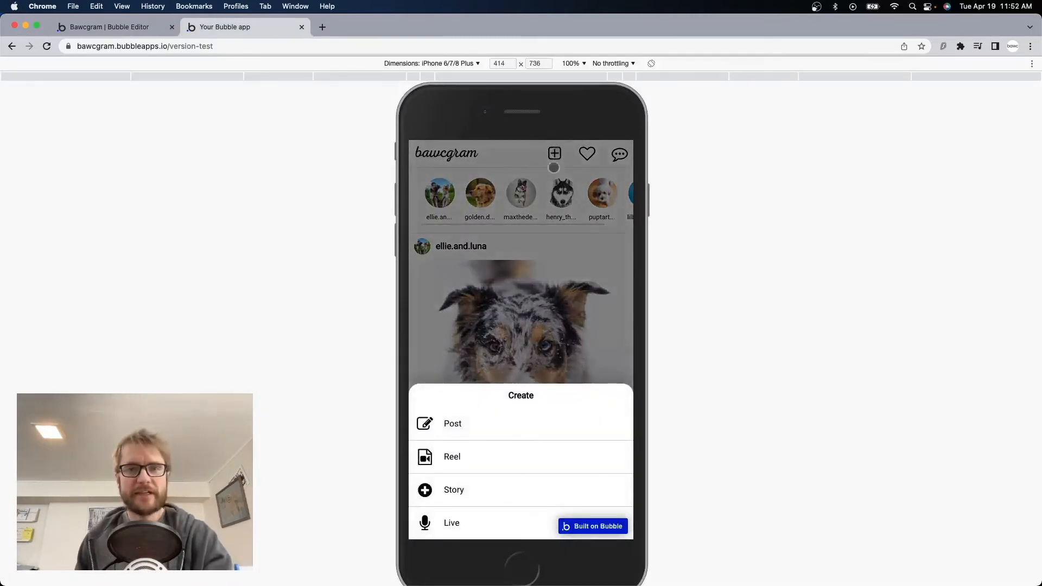
{"action": "key", "text": "ctrl+shift+Tab"}
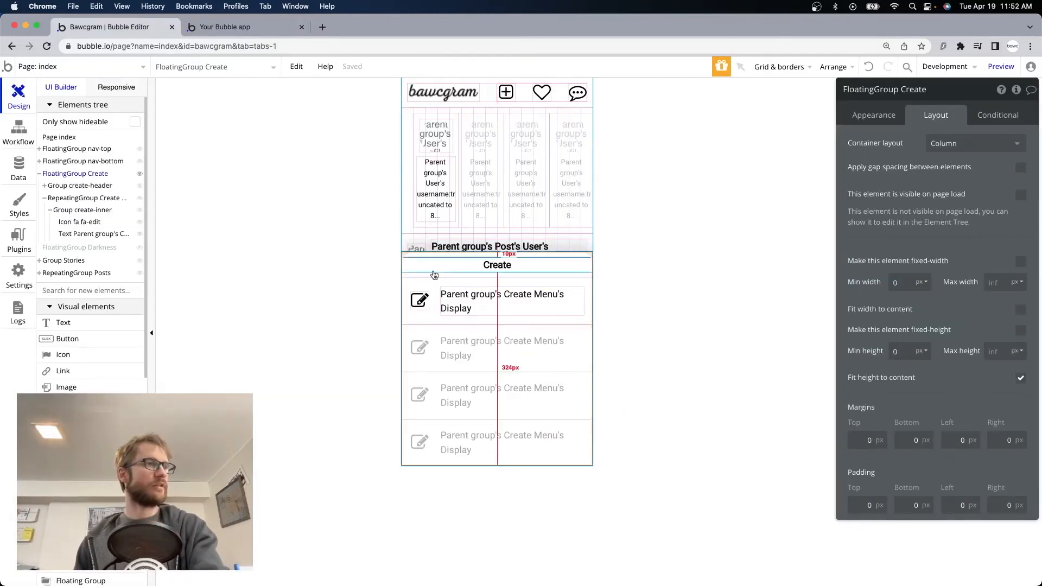
Detach the Default Group style from Group create-header and give the group an Outset shadow
{"action": "left_click", "coordinate": [433, 268]}
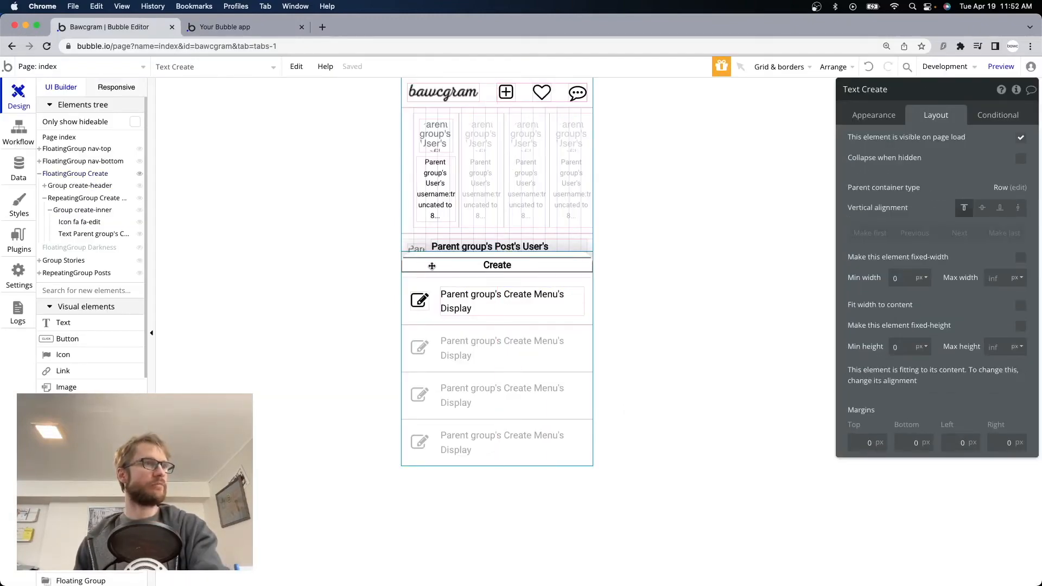
{"action": "right_click", "coordinate": [434, 268]}
{"action": "left_click", "coordinate": [478, 407]}
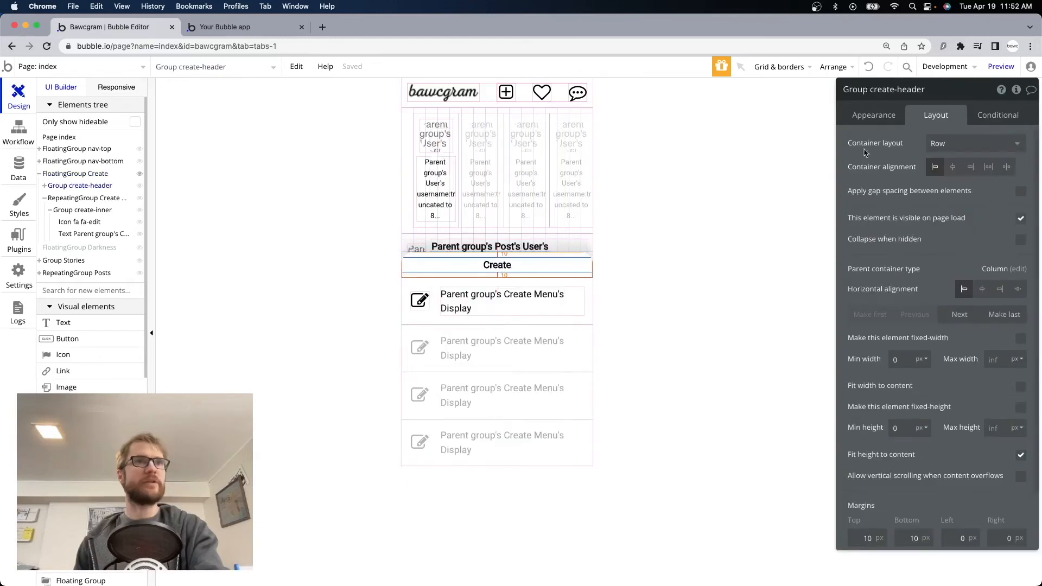
{"action": "left_click", "coordinate": [874, 114]}
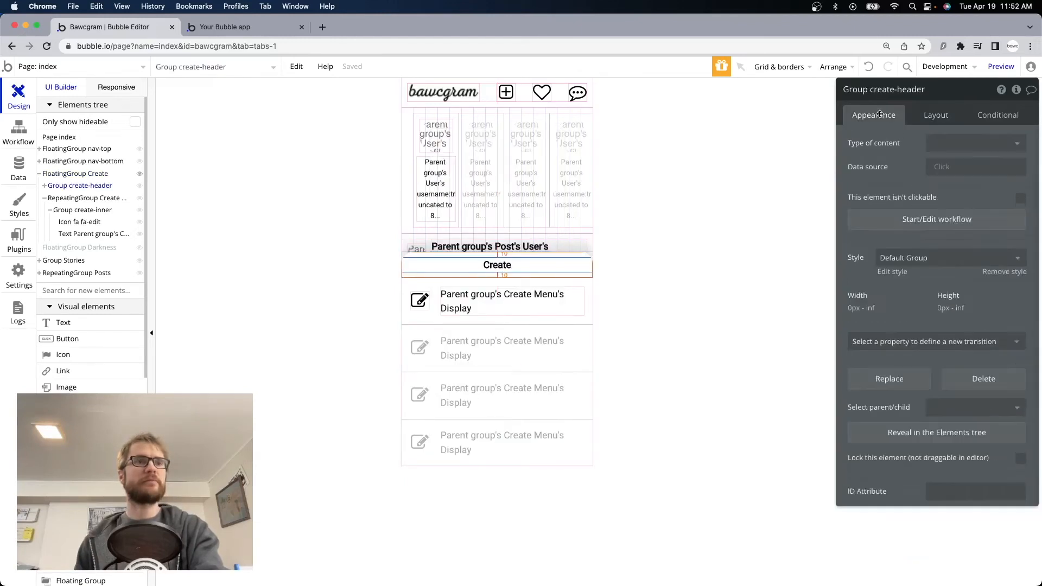
{"action": "left_click", "coordinate": [1004, 271]}
{"action": "scroll", "coordinate": [957, 380], "scroll_direction": "down", "scroll_amount": 2}
{"action": "scroll", "coordinate": [957, 420], "scroll_direction": "down", "scroll_amount": 1}
{"action": "left_click", "coordinate": [949, 348]}
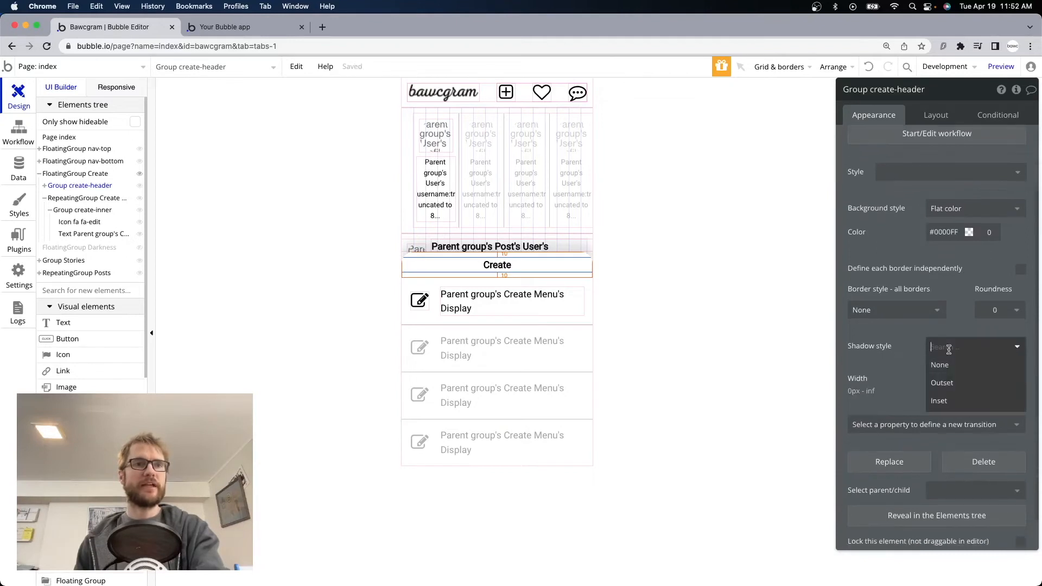
{"action": "left_click", "coordinate": [947, 383]}
Set the header shadow's horizontal offset to 0, vertical offset to 1 and blur radius to 0
{"action": "scroll", "coordinate": [947, 384], "scroll_direction": "down", "scroll_amount": 3}
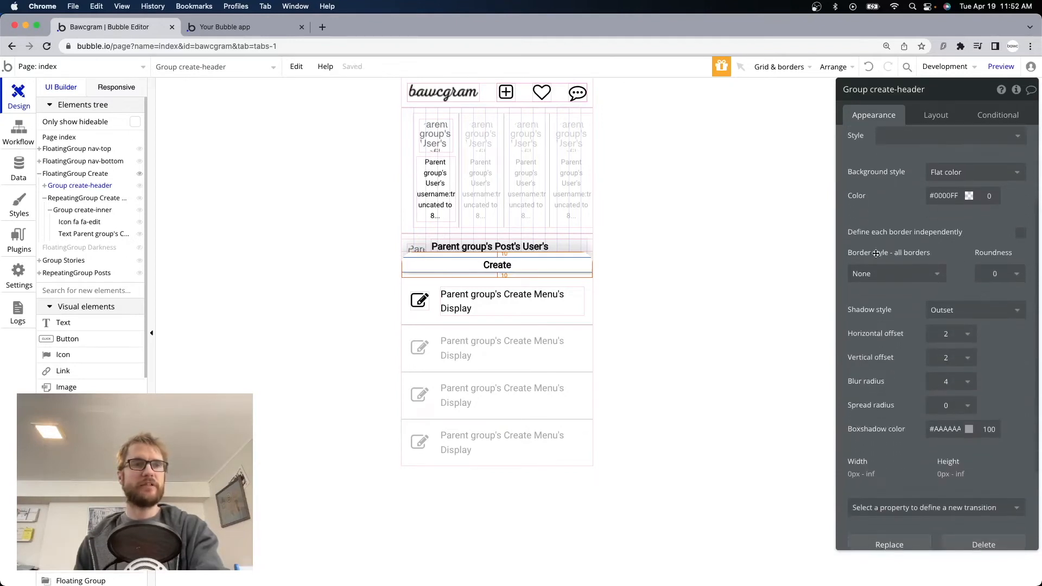
{"action": "scroll", "coordinate": [938, 332], "scroll_direction": "down", "scroll_amount": 4}
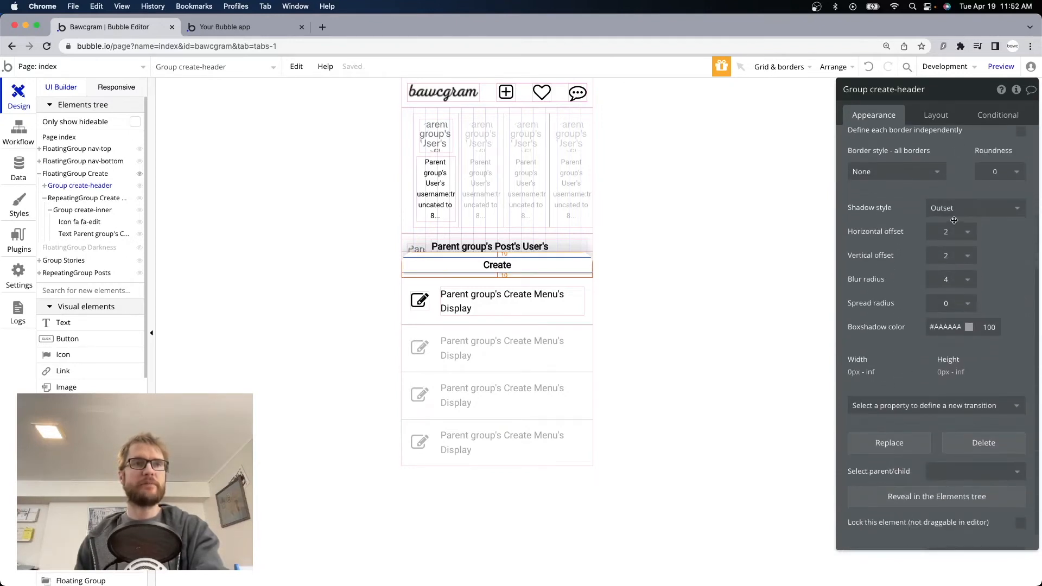
{"action": "left_click", "coordinate": [949, 232]}
{"action": "left_click", "coordinate": [948, 340]}
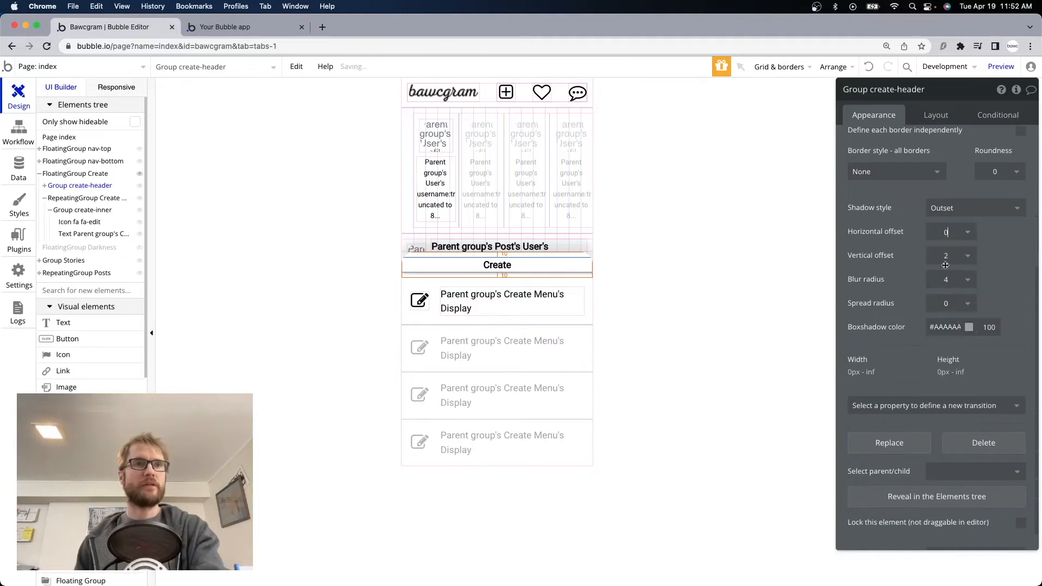
{"action": "left_click", "coordinate": [949, 255]}
{"action": "left_click", "coordinate": [944, 381]}
{"action": "left_click", "coordinate": [950, 280]}
{"action": "left_click", "coordinate": [952, 298]}
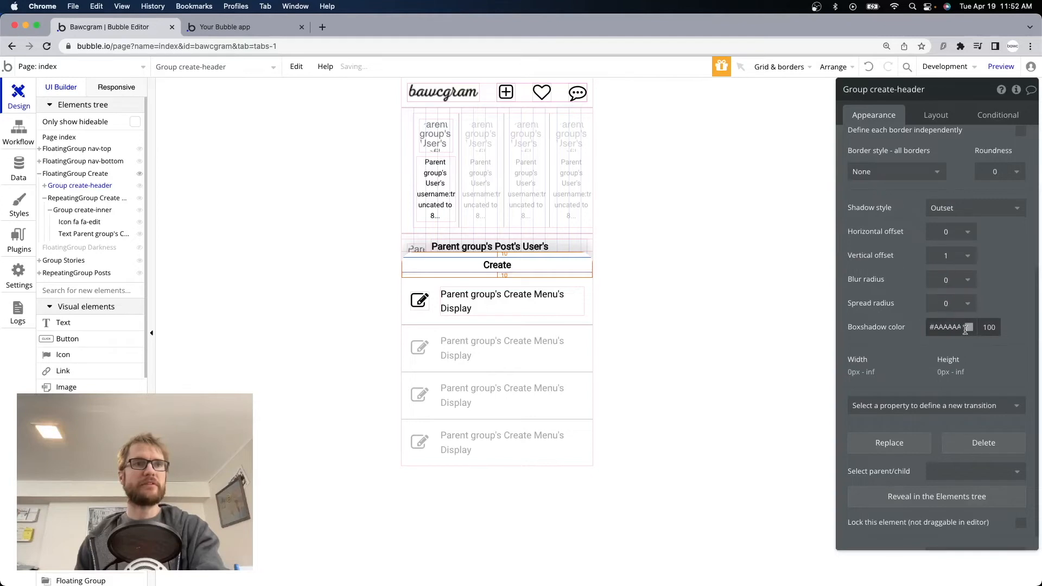
Set the header's box shadow color to #000000 with an opacity of 10
{"action": "left_click", "coordinate": [945, 327]}
{"action": "left_click_drag", "start_coordinate": [935, 341], "coordinate": [928, 434]}
{"action": "double_click", "coordinate": [986, 326]}
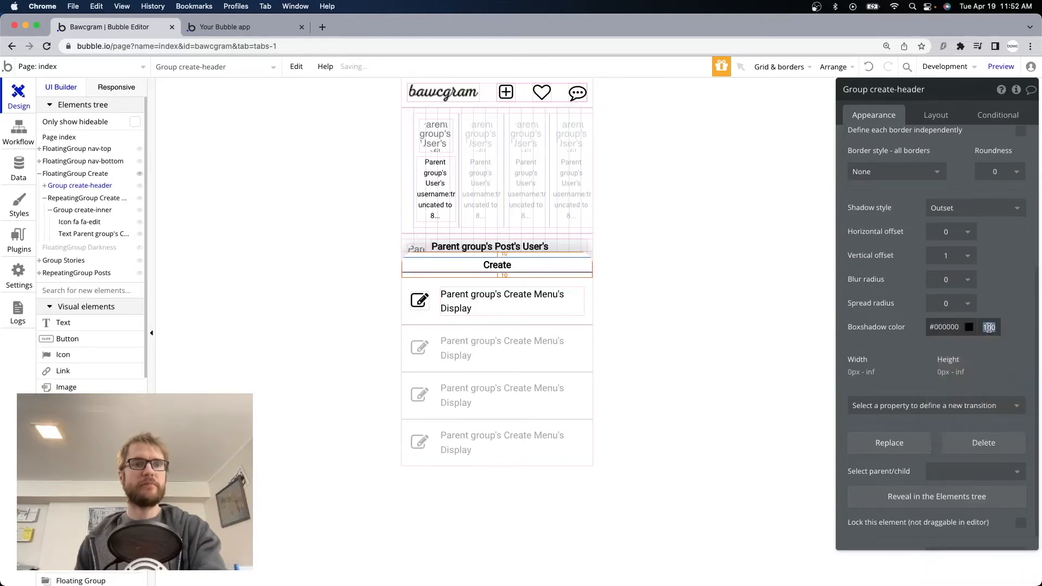
{"action": "type", "text": "10"}
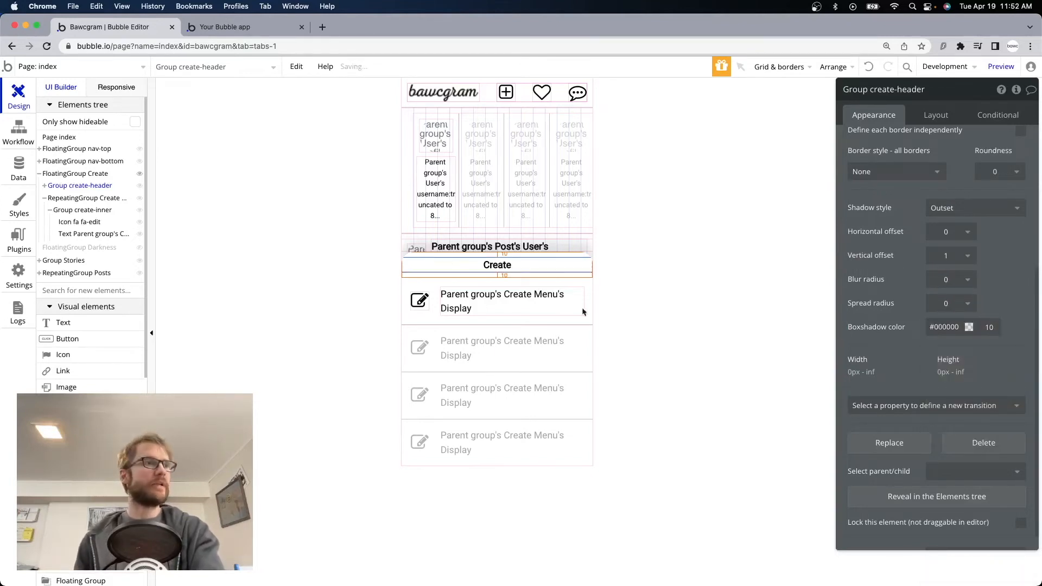
{"action": "left_click", "coordinate": [424, 322]}
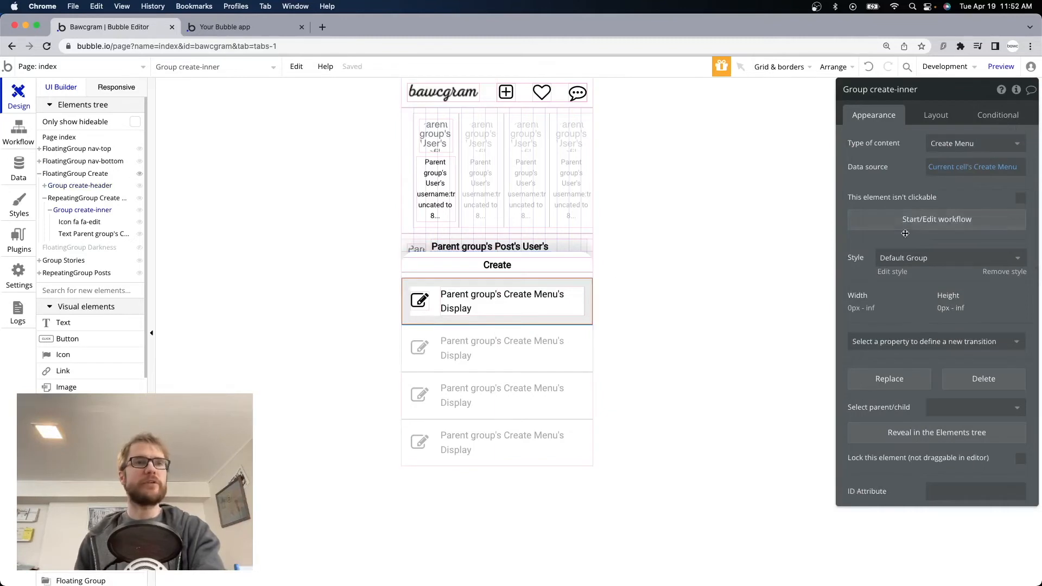
{"action": "left_click", "coordinate": [1004, 273]}
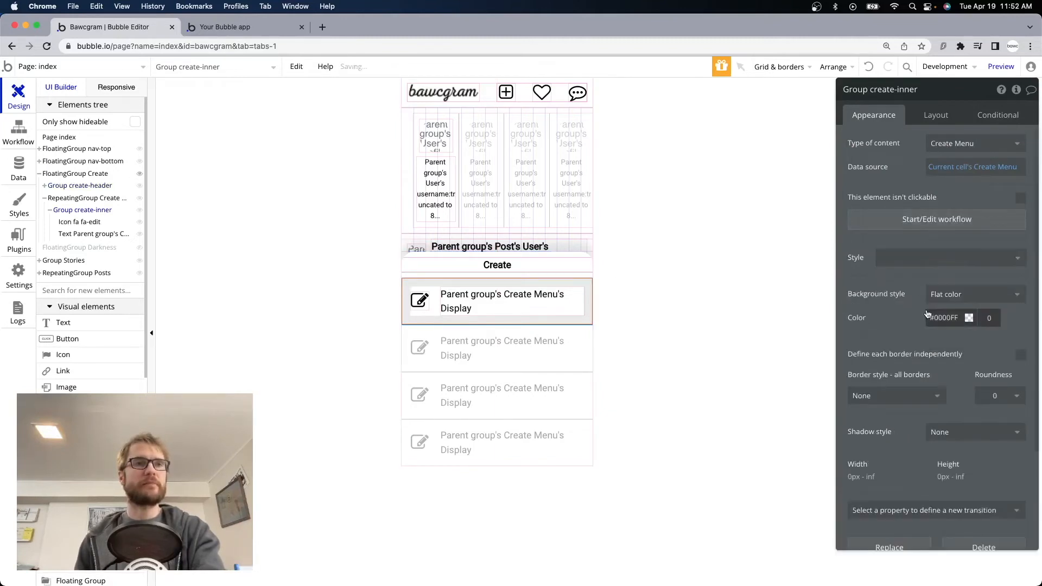
{"action": "scroll", "coordinate": [900, 286], "scroll_direction": "down", "scroll_amount": 1}
{"action": "scroll", "coordinate": [901, 285], "scroll_direction": "up", "scroll_amount": 1}
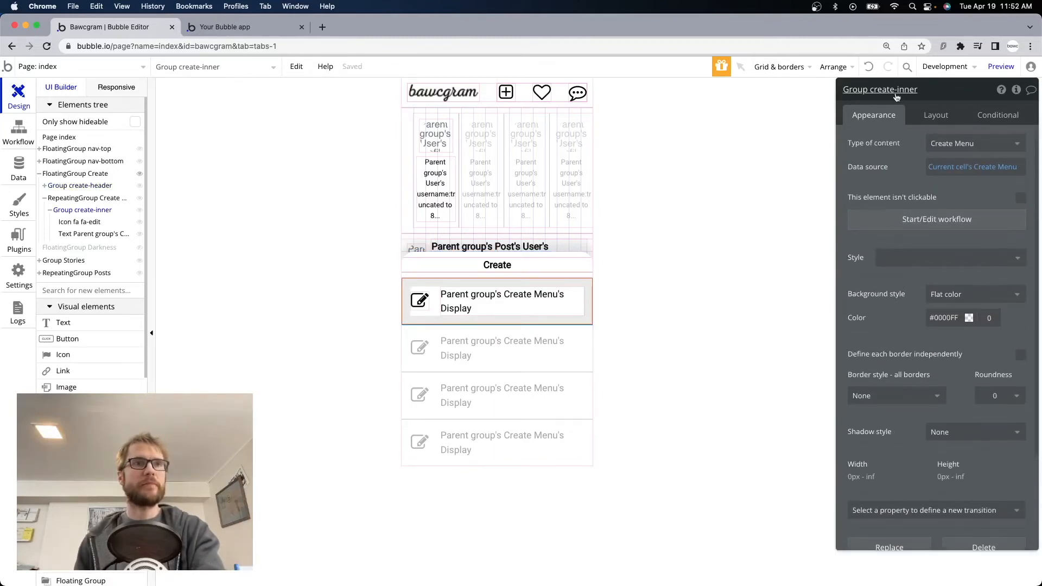
{"action": "left_click", "coordinate": [933, 262]}
{"action": "left_click", "coordinate": [944, 302]}
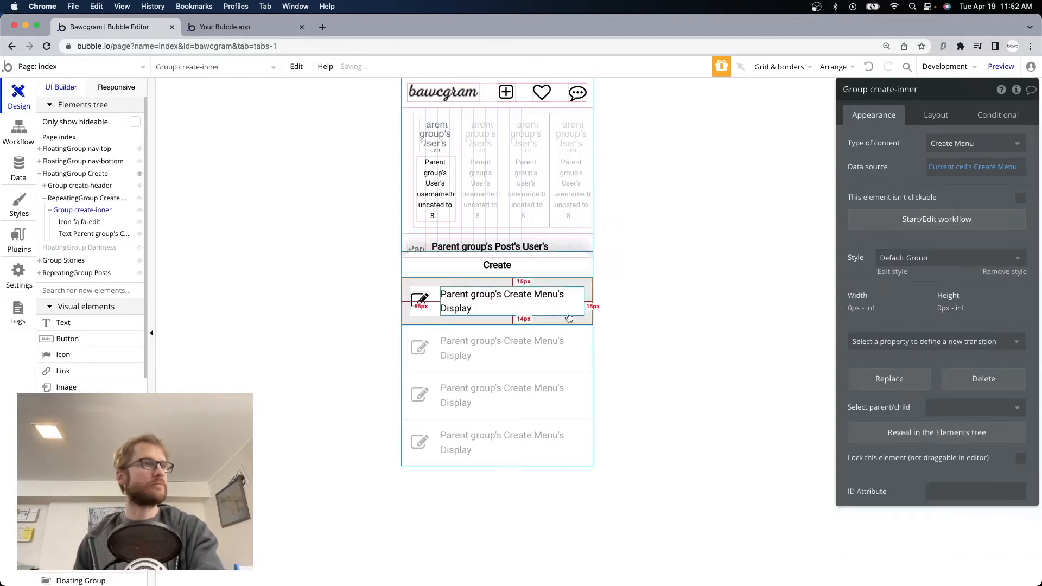
Detach the style from RepeatingGroup Create Menu and set its separator color to #000000 with an opacity of 10
{"action": "right_click", "coordinate": [551, 324]}
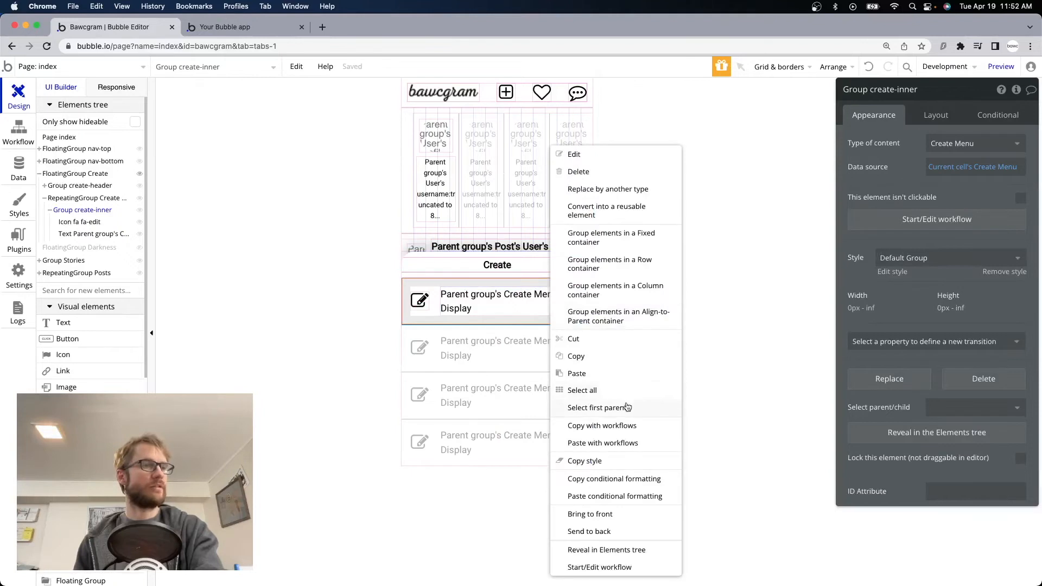
{"action": "left_click", "coordinate": [627, 408]}
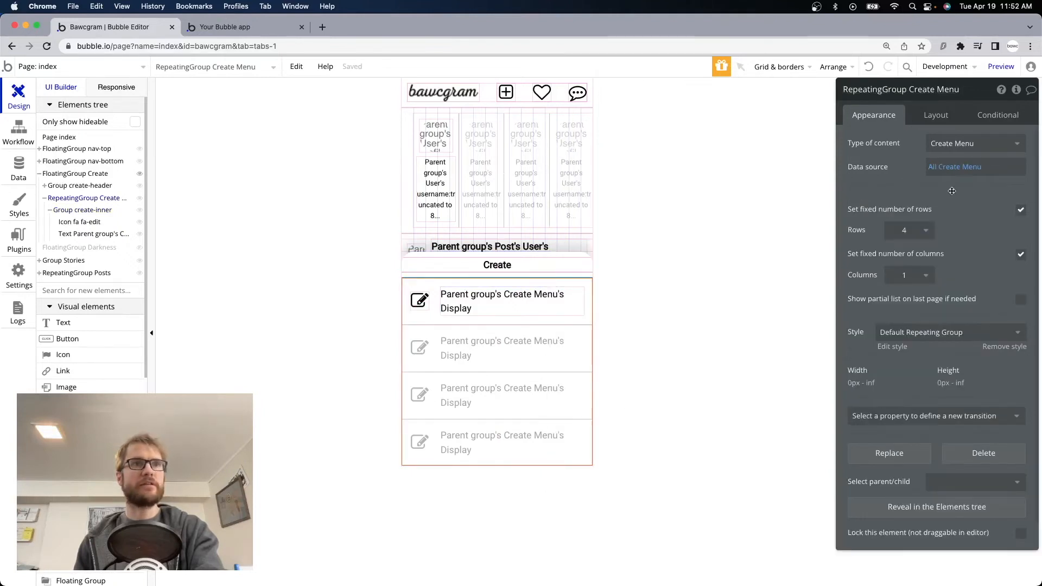
{"action": "left_click", "coordinate": [1004, 347]}
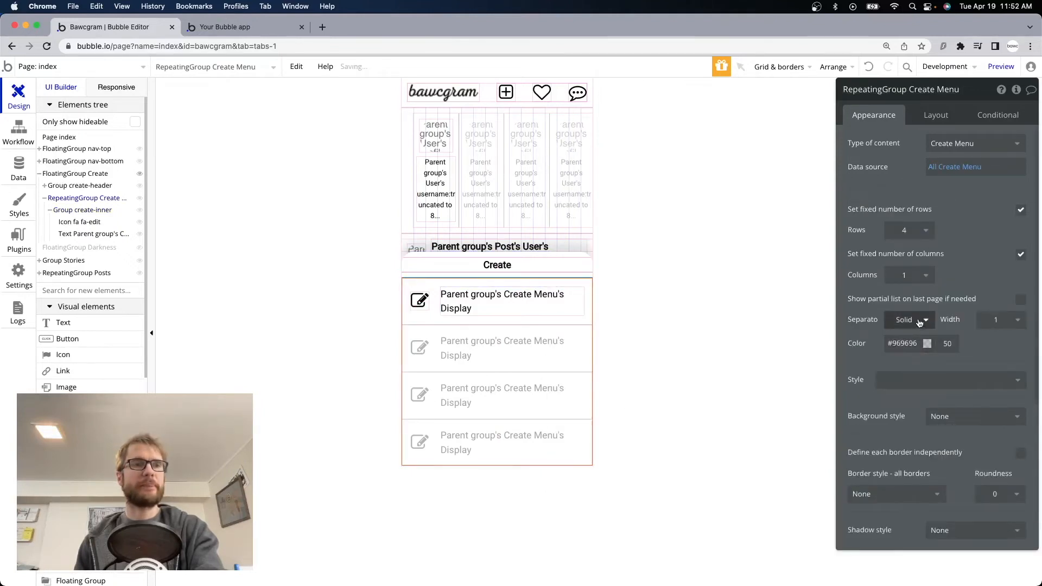
{"action": "left_click", "coordinate": [927, 343]}
{"action": "left_click_drag", "start_coordinate": [896, 415], "coordinate": [871, 463]}
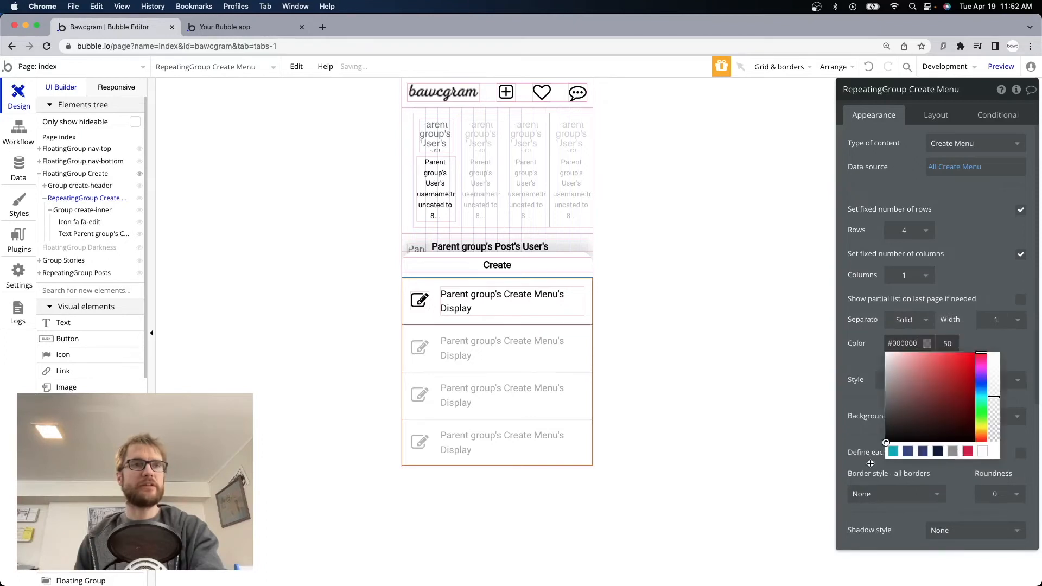
{"action": "double_click", "coordinate": [947, 342]}
{"action": "type", "text": "10"}
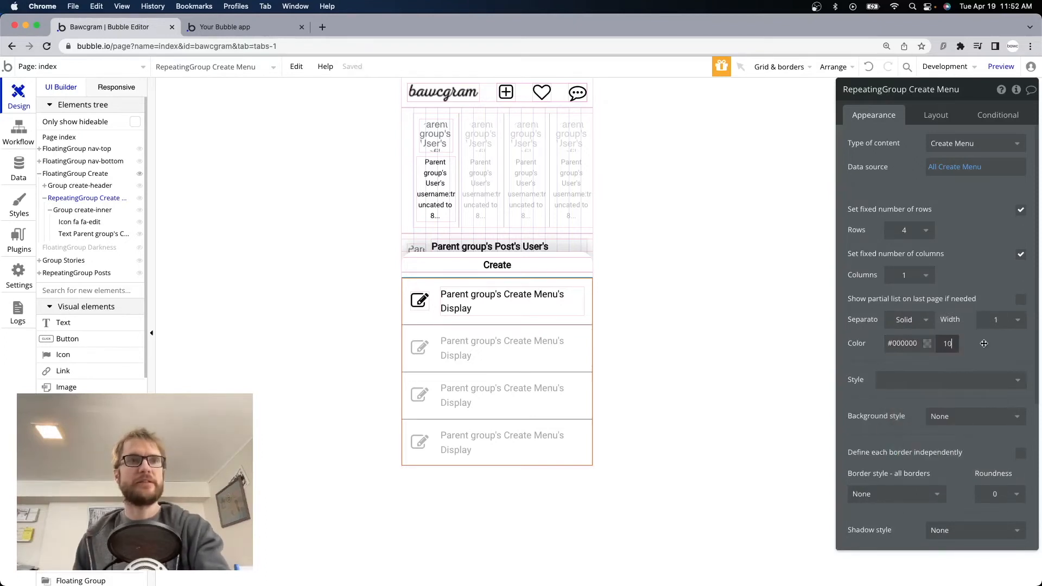
{"action": "left_click", "coordinate": [982, 344]}
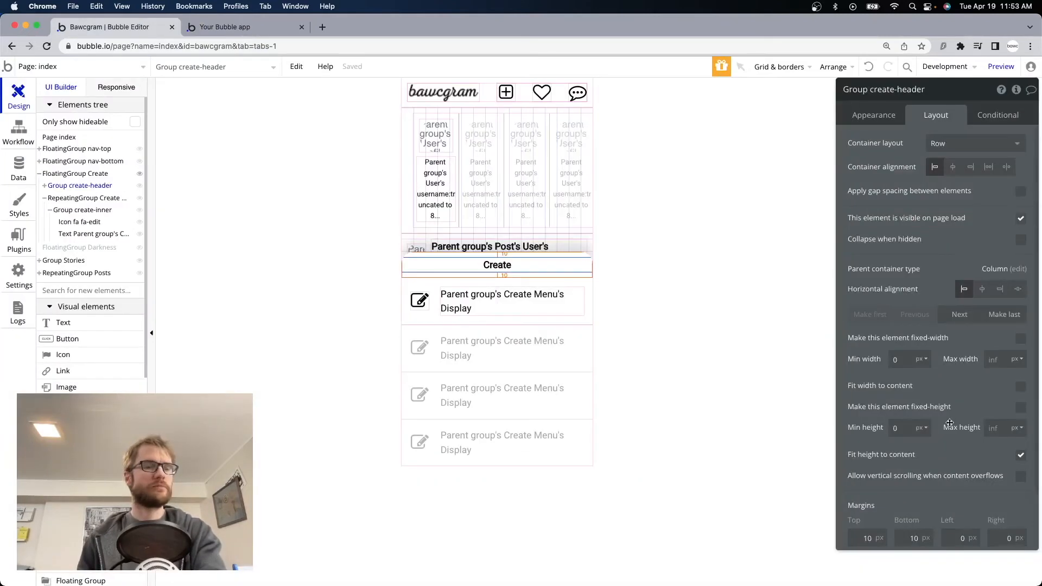
Set Group create-header's top and bottom margins to 0 px and its top padding to 10 px
{"action": "scroll", "coordinate": [950, 422], "scroll_direction": "down", "scroll_amount": 3}
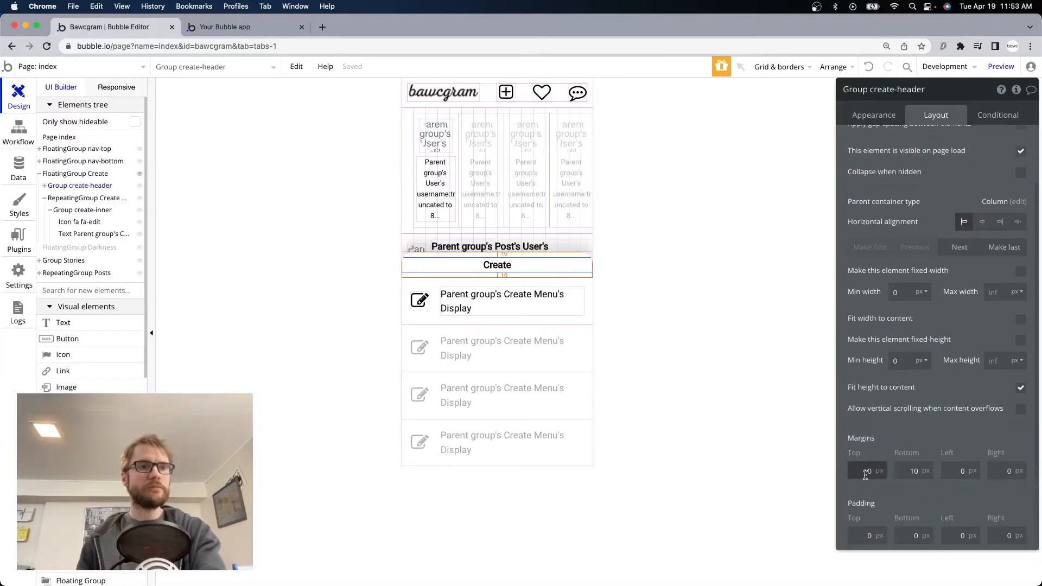
{"action": "double_click", "coordinate": [861, 471]}
{"action": "type", "text": "0"}
{"action": "key", "text": "Tab"}
{"action": "type", "text": "0"}
{"action": "left_click", "coordinate": [868, 536]}
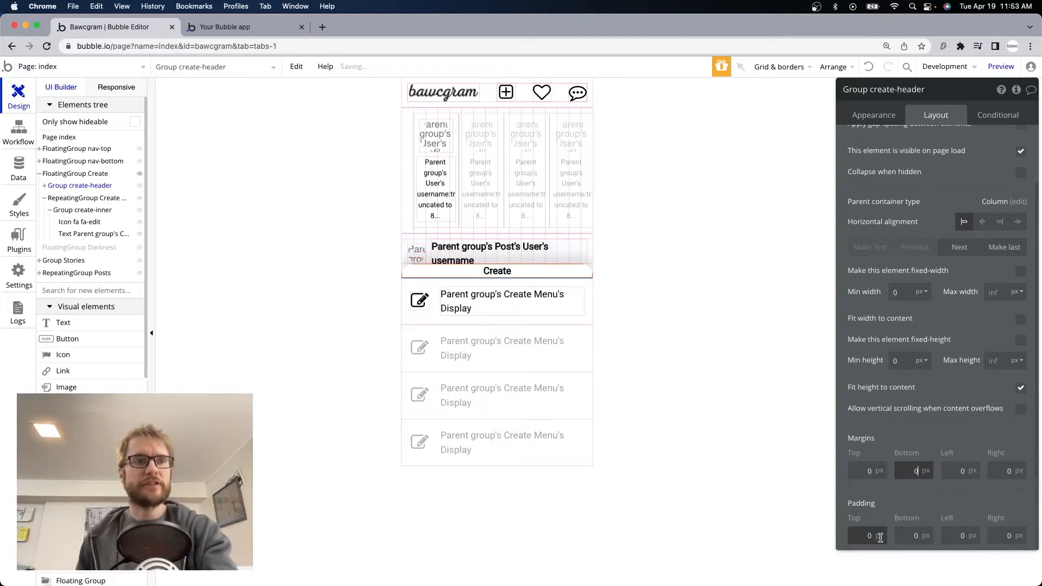
{"action": "double_click", "coordinate": [876, 535]}
{"action": "type", "text": "10"}
{"action": "left_click", "coordinate": [909, 534]}
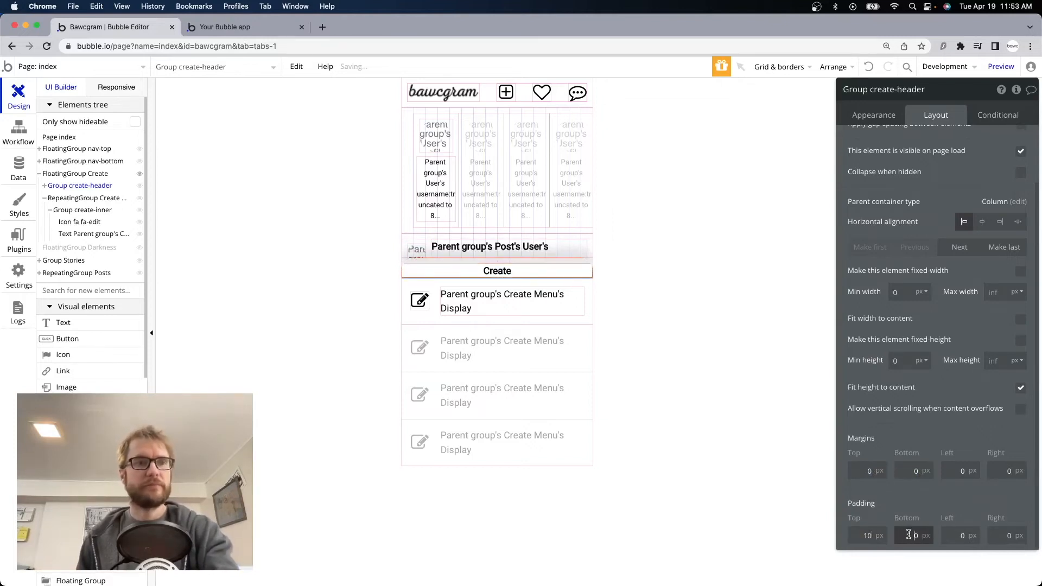
Load the latest version in the app preview and test opening and closing the create menu
{"action": "left_click", "coordinate": [255, 26]}
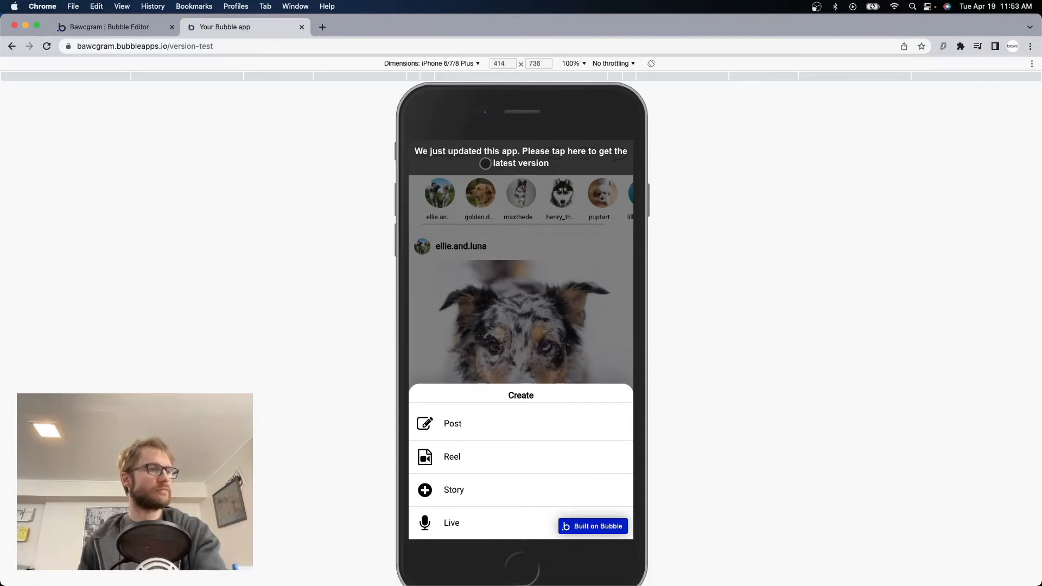
{"action": "left_click", "coordinate": [485, 163]}
{"action": "left_click", "coordinate": [556, 151]}
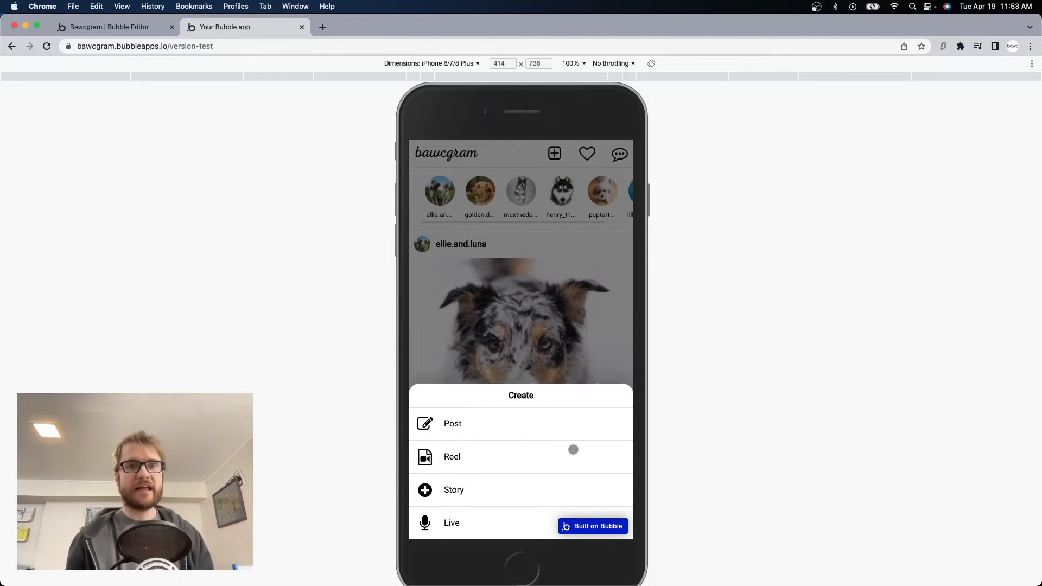
{"action": "left_click", "coordinate": [532, 269]}
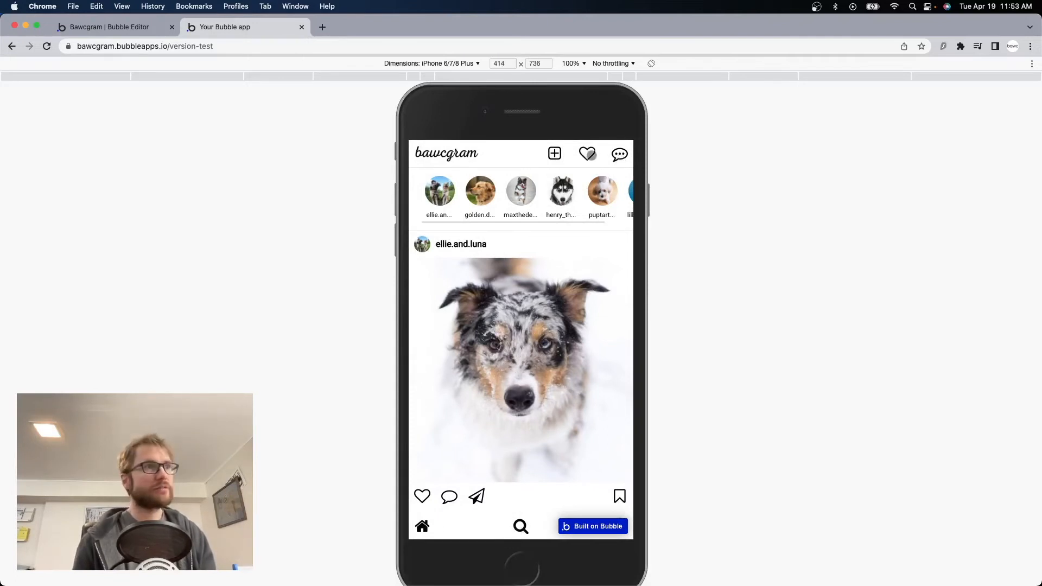
{"action": "left_click", "coordinate": [554, 153]}
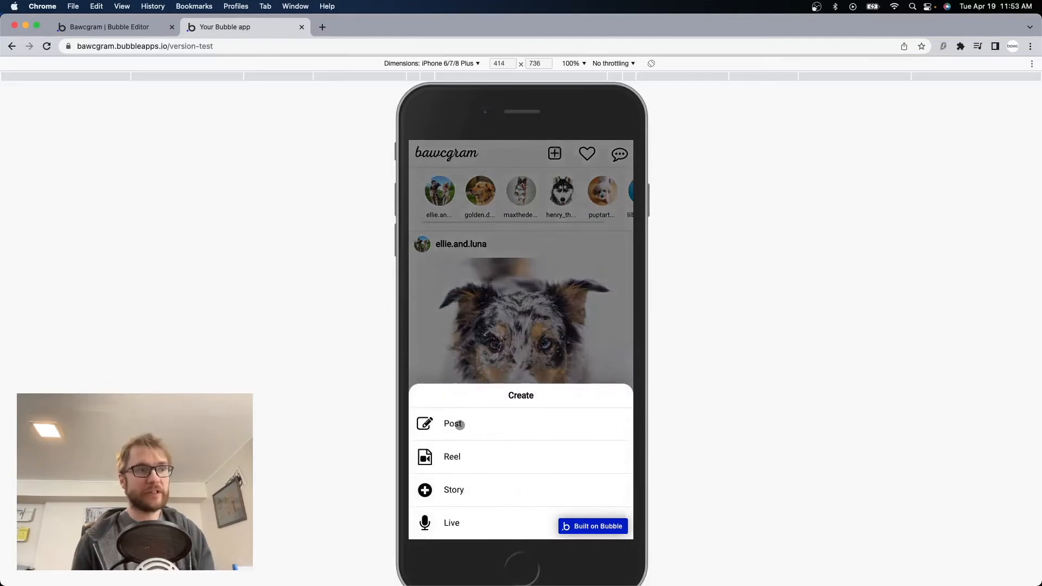
{"action": "left_click", "coordinate": [529, 320]}
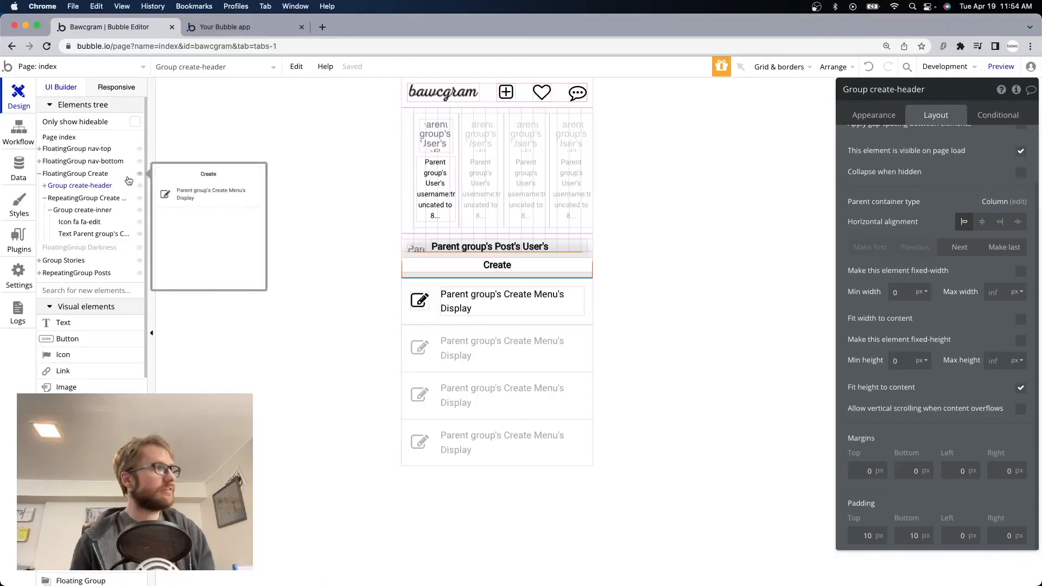
Hide FloatingGroup Create on the canvas and set the index page's minimum height to 1000
{"action": "left_click", "coordinate": [140, 174]}
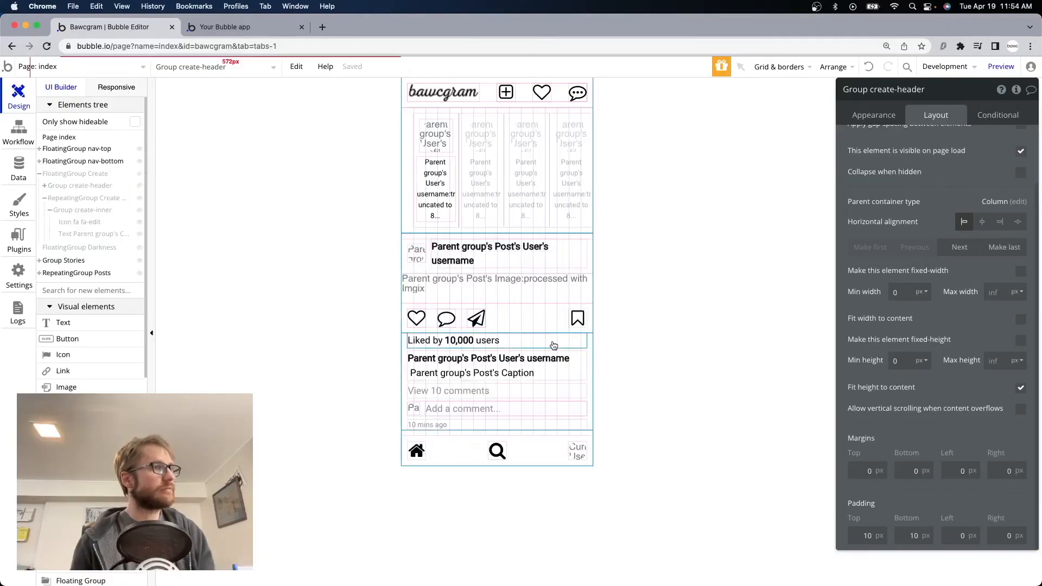
{"action": "left_click", "coordinate": [498, 451]}
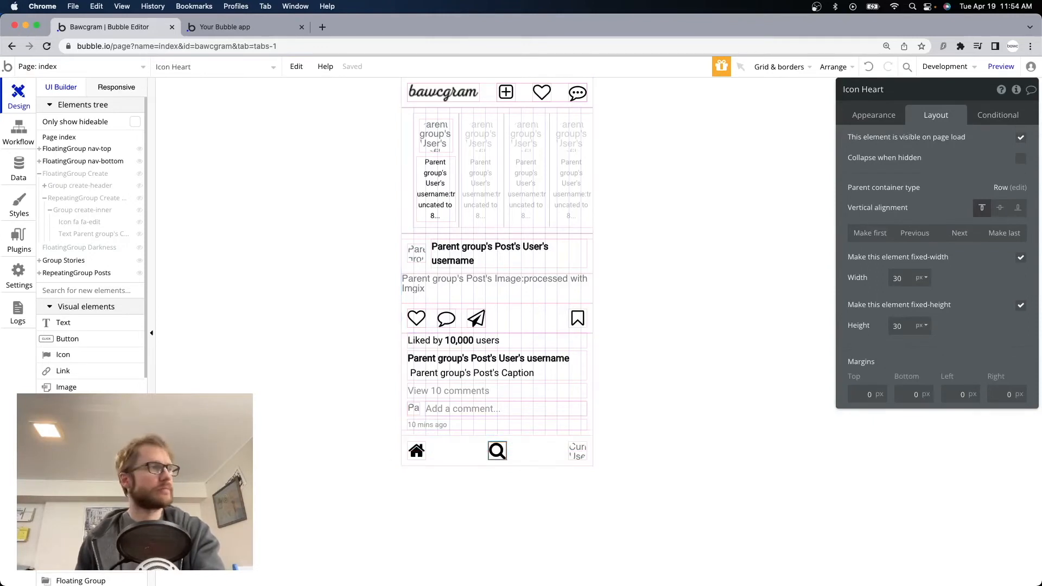
{"action": "scroll", "coordinate": [124, 313], "scroll_direction": "down", "scroll_amount": 3}
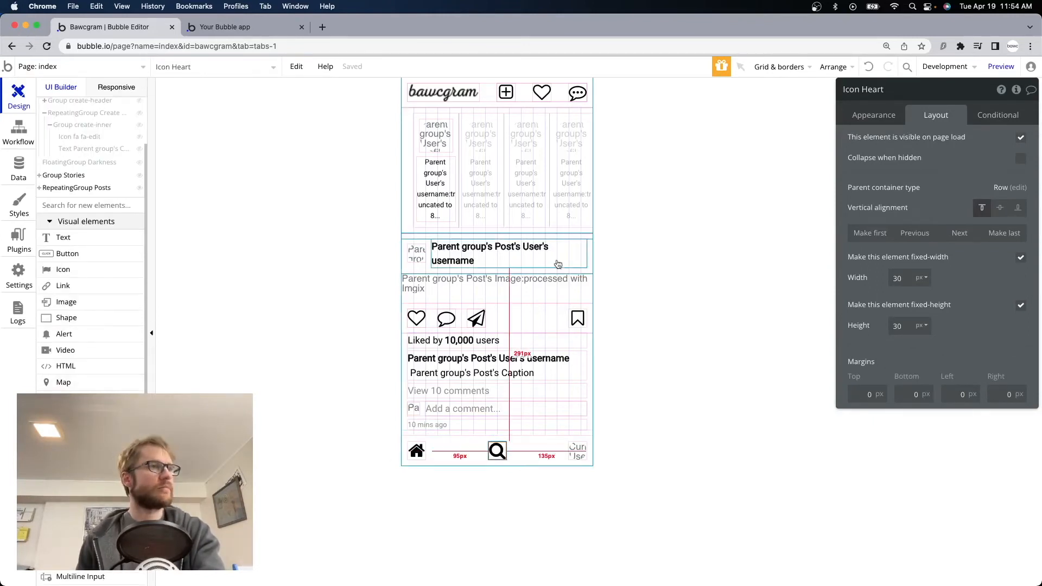
{"action": "left_click", "coordinate": [202, 67]}
{"action": "left_click", "coordinate": [187, 109]}
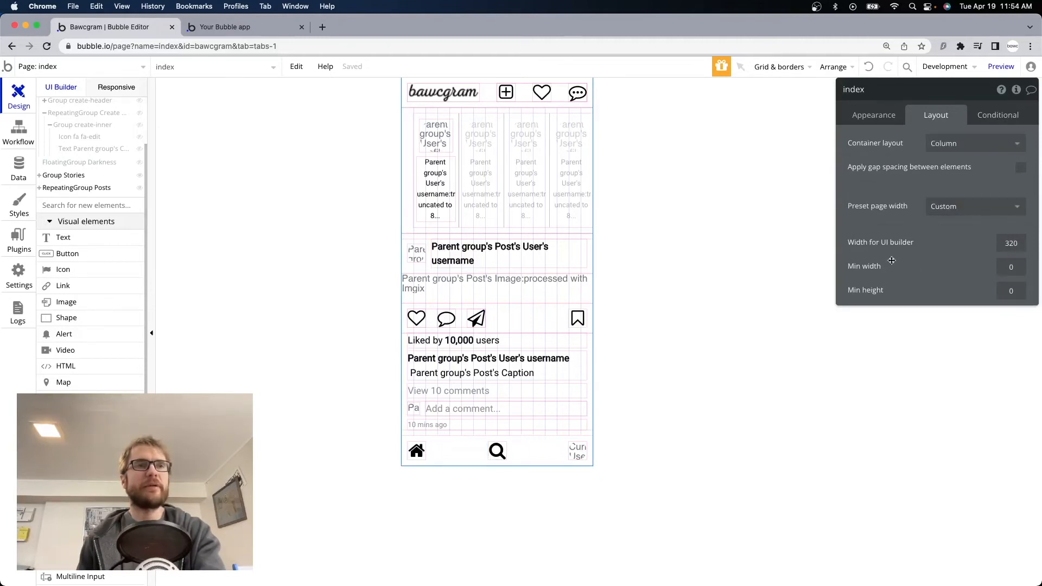
{"action": "double_click", "coordinate": [1013, 292]}
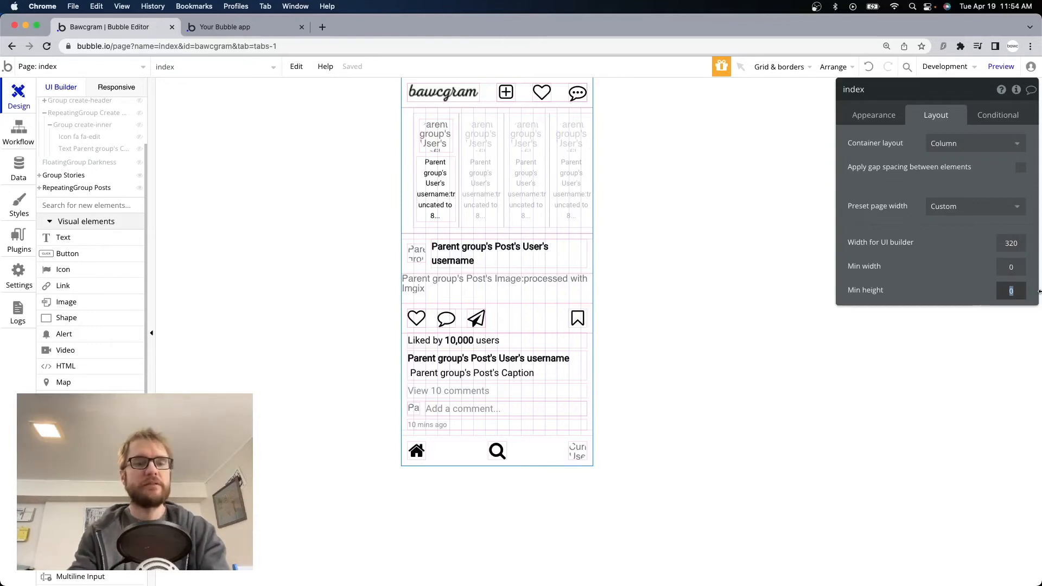
{"action": "type", "text": "1000"}
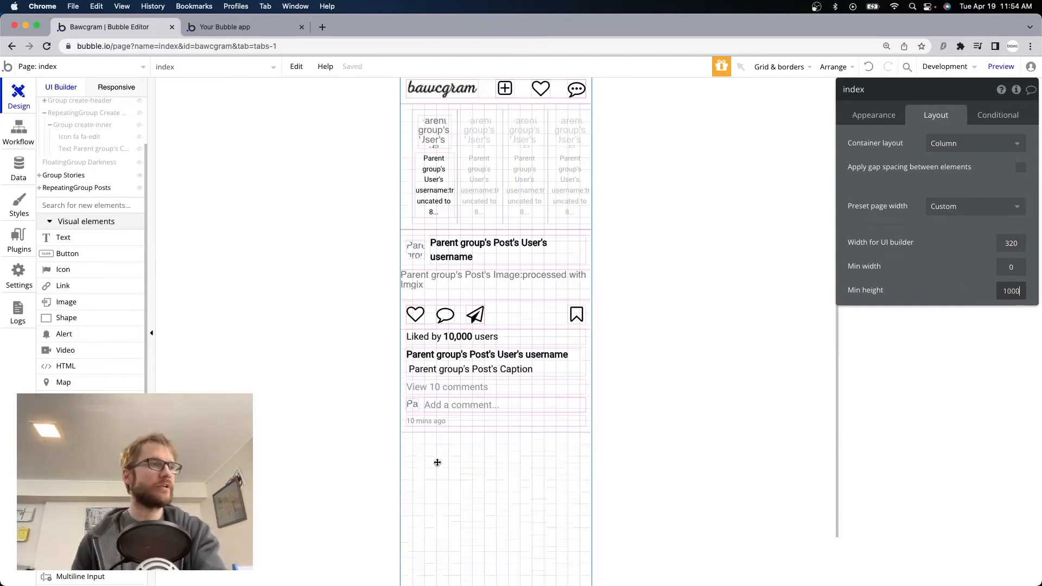
Add a group named Group Search below the posts, with a minimum width of 0 px and minimum height of 100 px
{"action": "scroll", "coordinate": [437, 462], "scroll_direction": "down", "scroll_amount": 3}
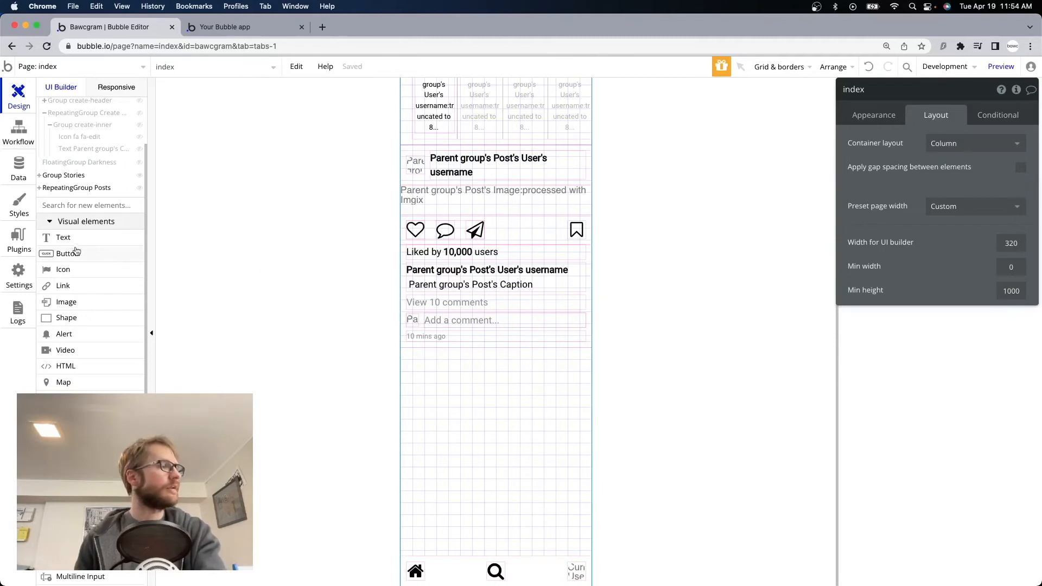
{"action": "left_click_drag", "start_coordinate": [66, 447], "coordinate": [471, 429]}
{"action": "left_click", "coordinate": [899, 89]}
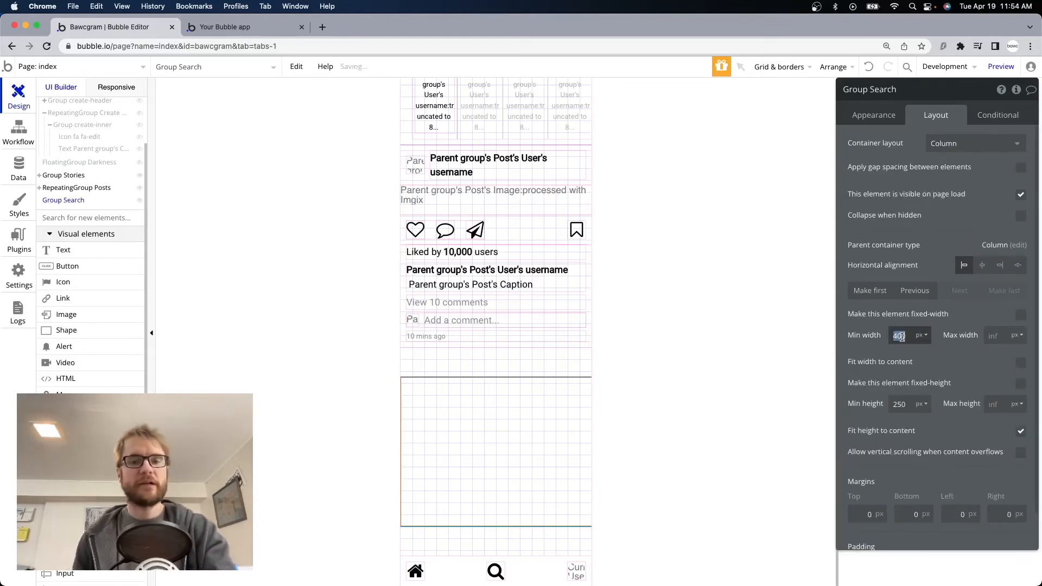
{"action": "type", "text": "0"}
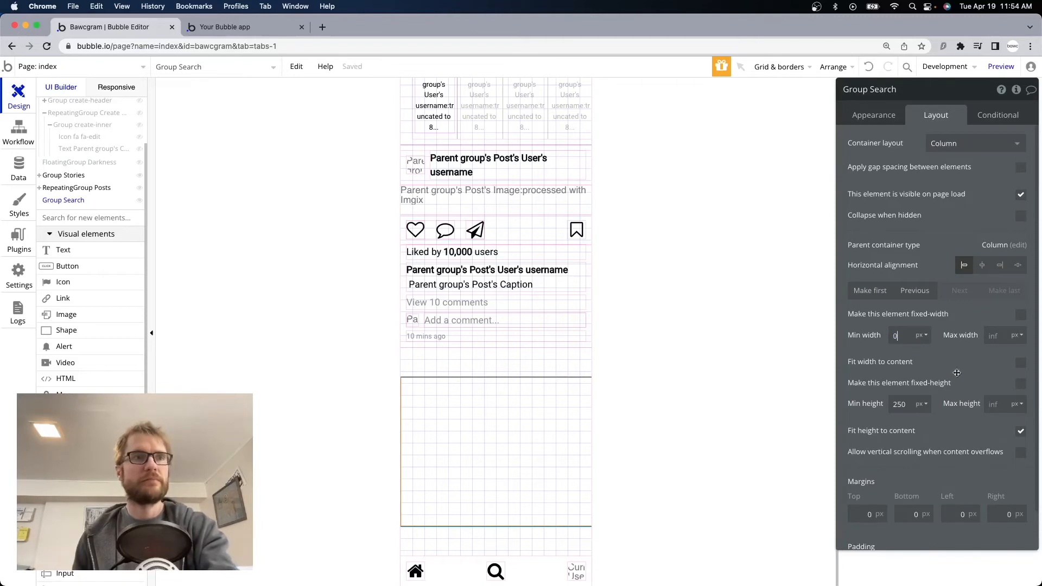
{"action": "double_click", "coordinate": [900, 404]}
{"action": "type", "text": "100"}
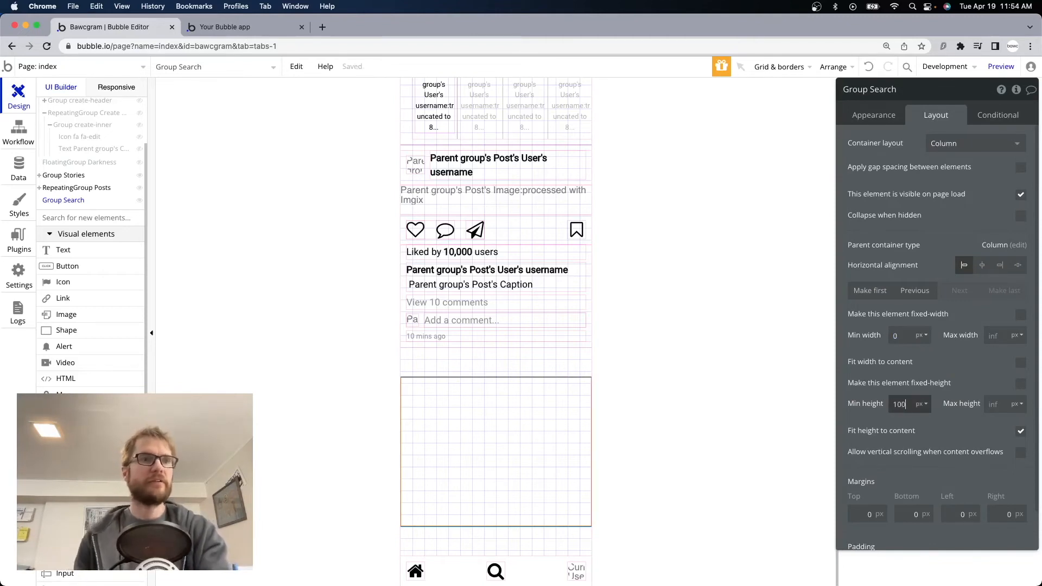
Give Group Search a flat background color of #0000FF with an opacity of 10
{"action": "left_click", "coordinate": [874, 114]}
{"action": "left_click", "coordinate": [947, 318]}
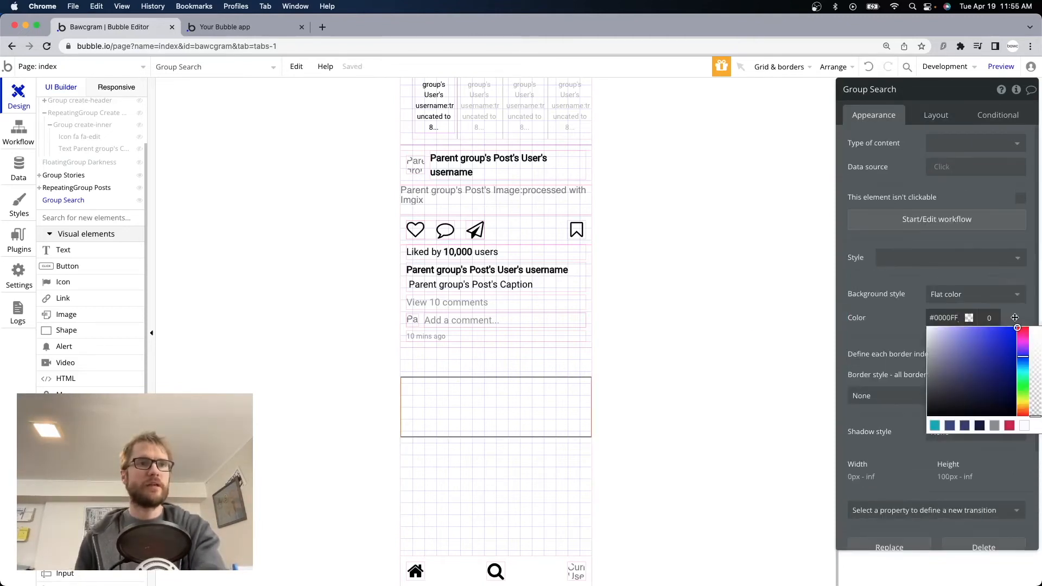
{"action": "double_click", "coordinate": [989, 317]}
{"action": "type", "text": "1"}
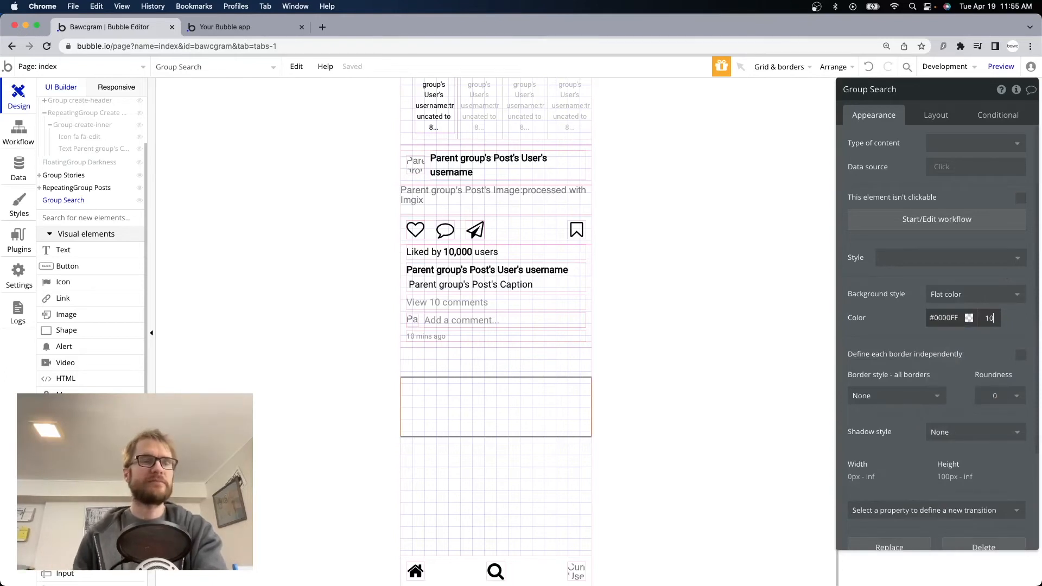
{"action": "left_click", "coordinate": [1023, 327]}
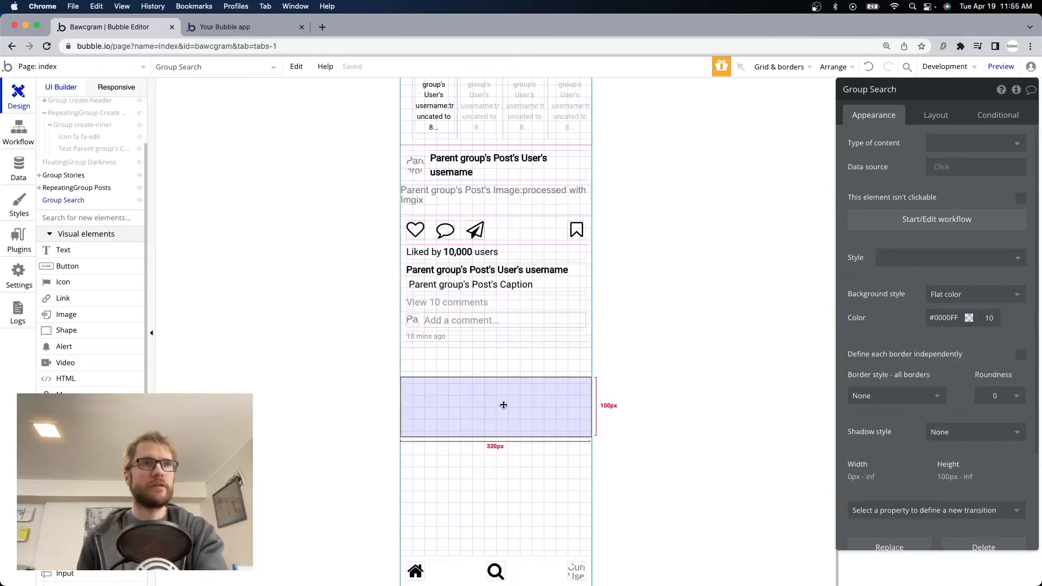
Place a text element inside Group Search that reads "search page"
{"action": "left_click_drag", "start_coordinate": [61, 250], "coordinate": [454, 405]}
{"action": "left_click_drag", "start_coordinate": [457, 451], "coordinate": [479, 398]}
{"action": "left_click", "coordinate": [983, 144]}
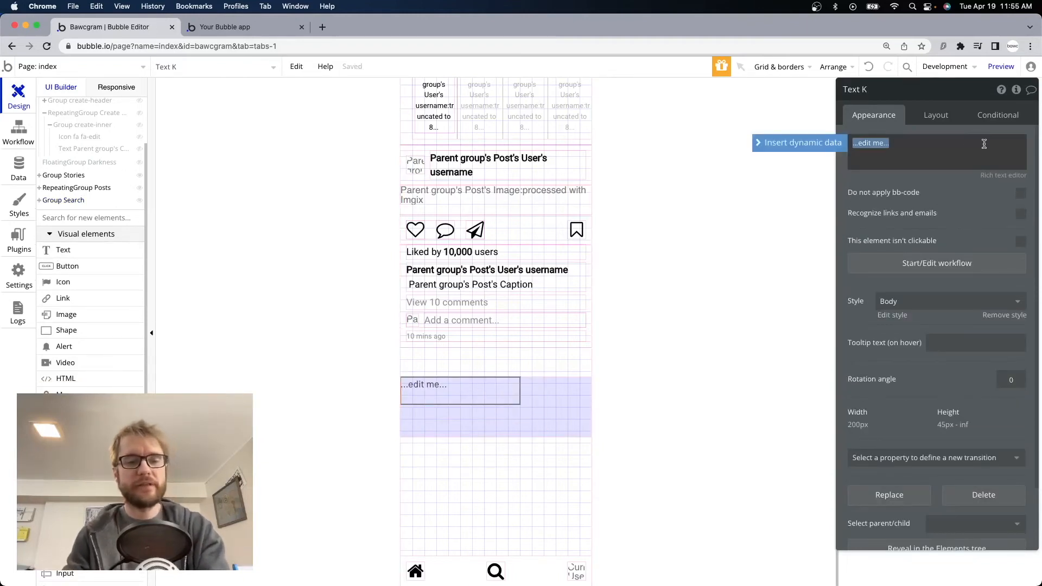
{"action": "type", "text": "search pa"}
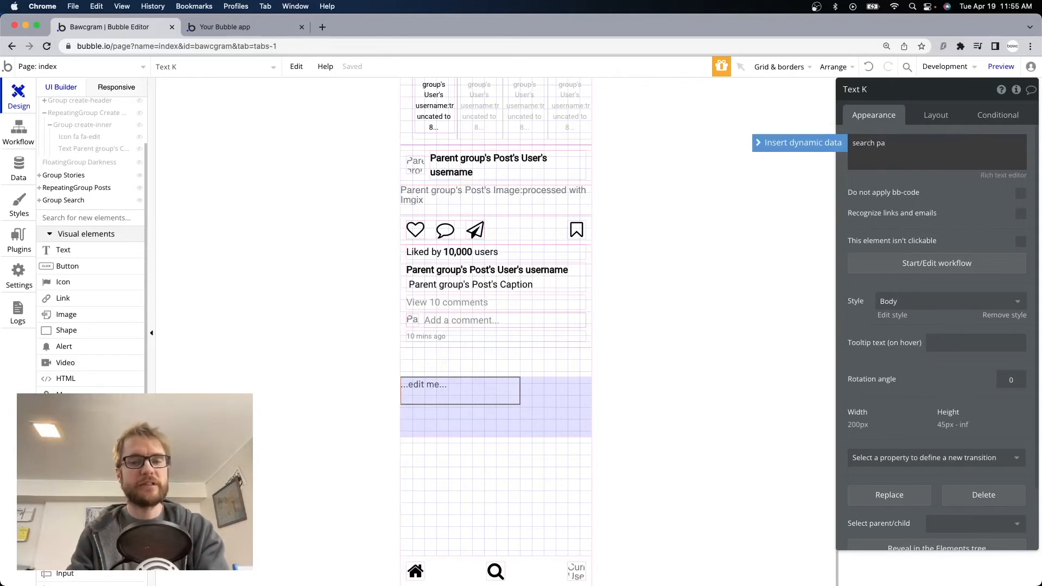
{"action": "type", "text": "ge"}
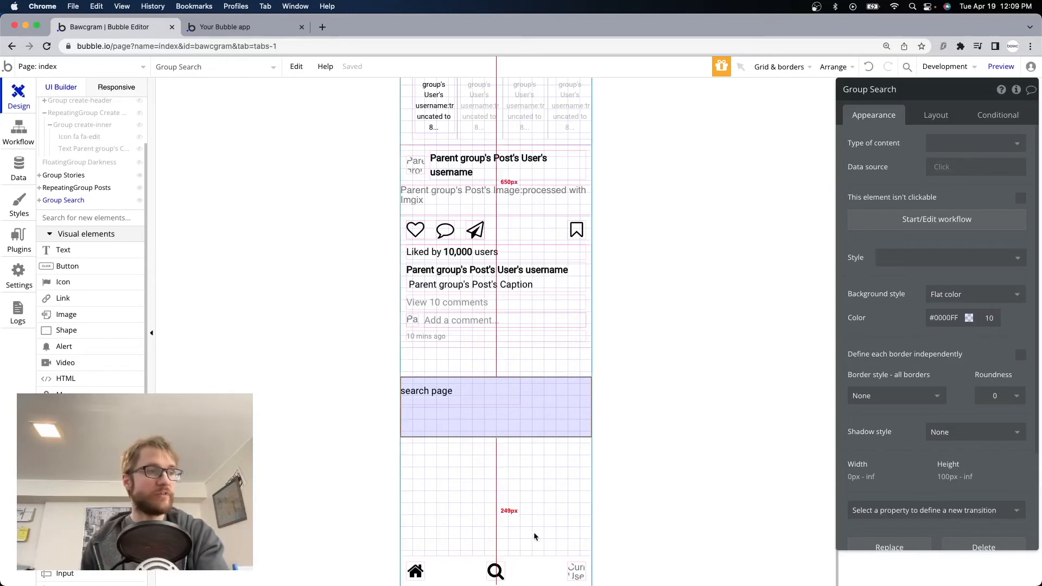
Create a workflow for the bottom navigation's search icon with a Go to page action whose destination is index
{"action": "left_click", "coordinate": [497, 569]}
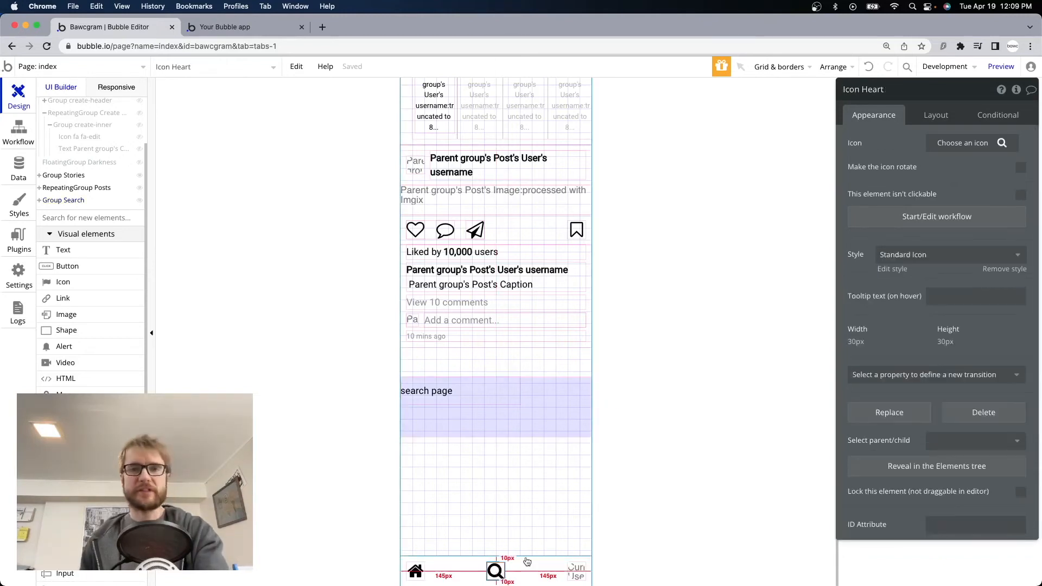
{"action": "left_click", "coordinate": [934, 217]}
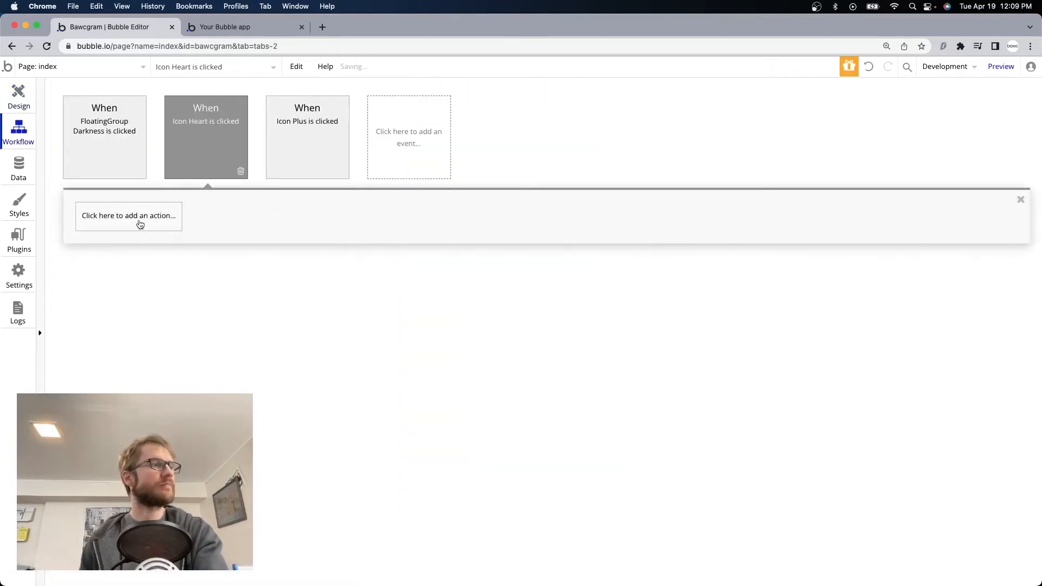
{"action": "left_click", "coordinate": [140, 219]}
{"action": "type", "text": "go to"}
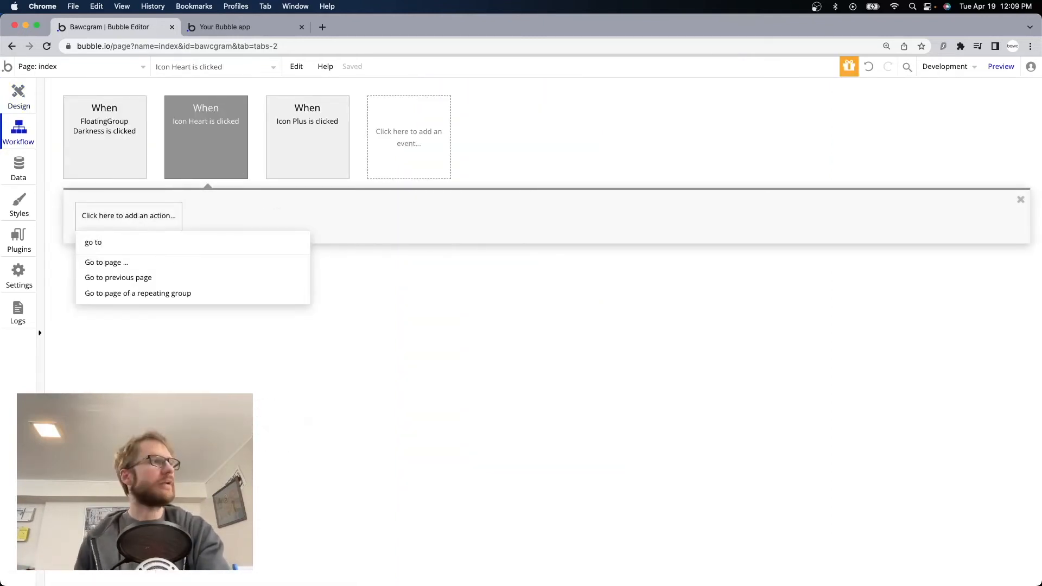
{"action": "left_click", "coordinate": [134, 264]}
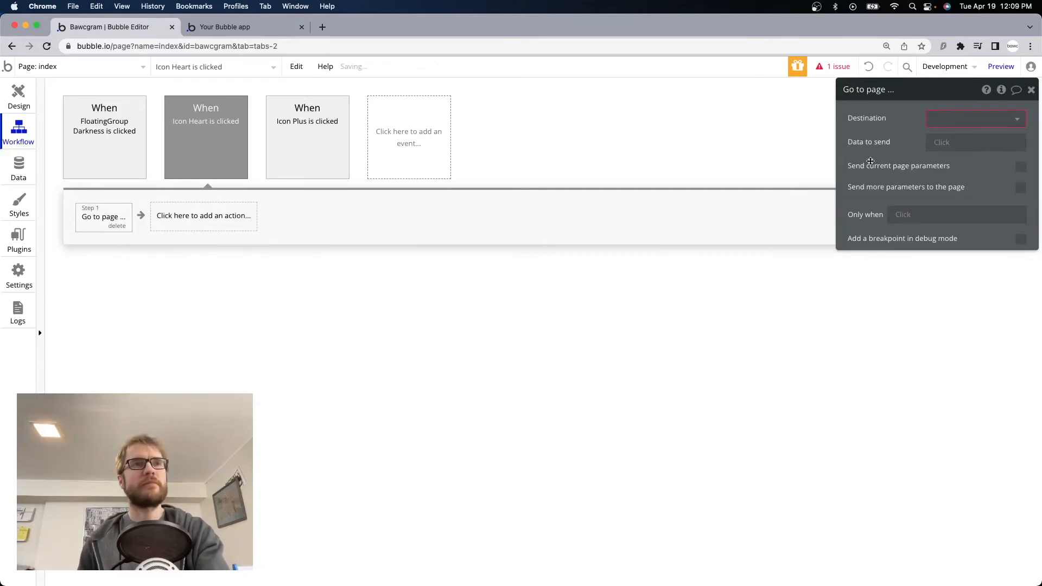
{"action": "left_click", "coordinate": [965, 119]}
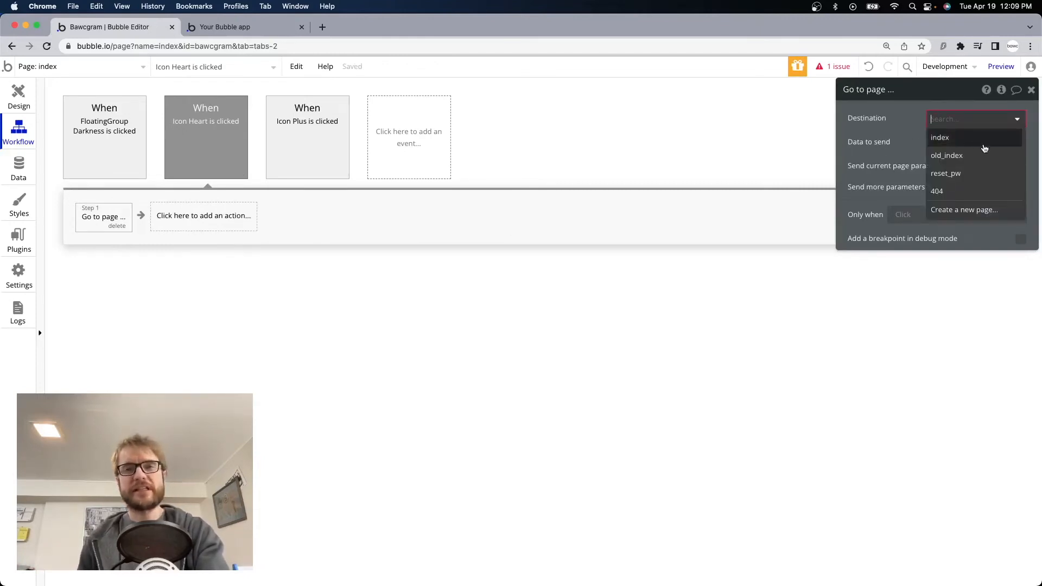
{"action": "left_click", "coordinate": [944, 140]}
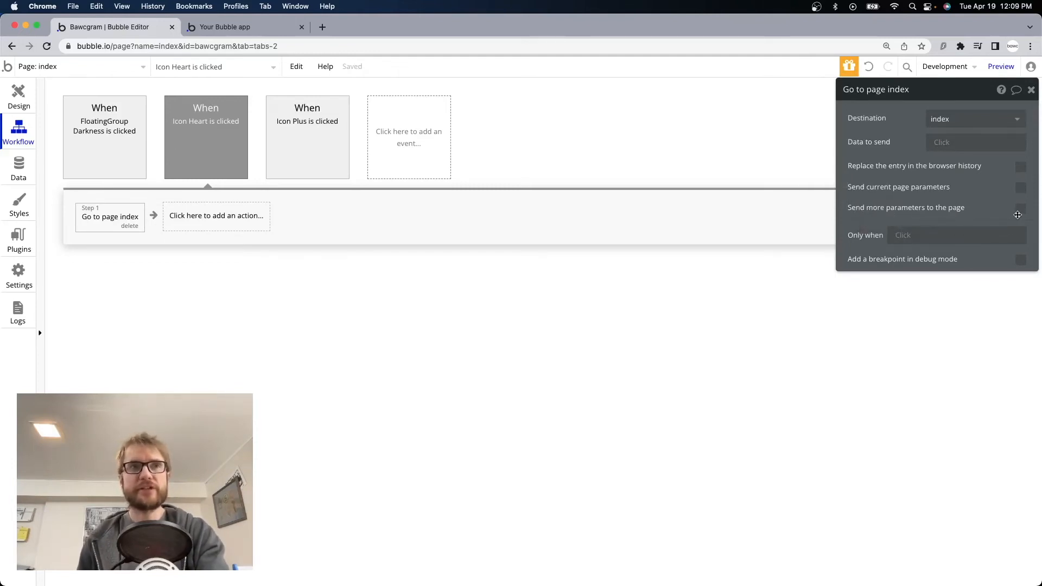
Send an extra parameter with the Go to page action, using the key page and the value search
{"action": "left_click", "coordinate": [1019, 212]}
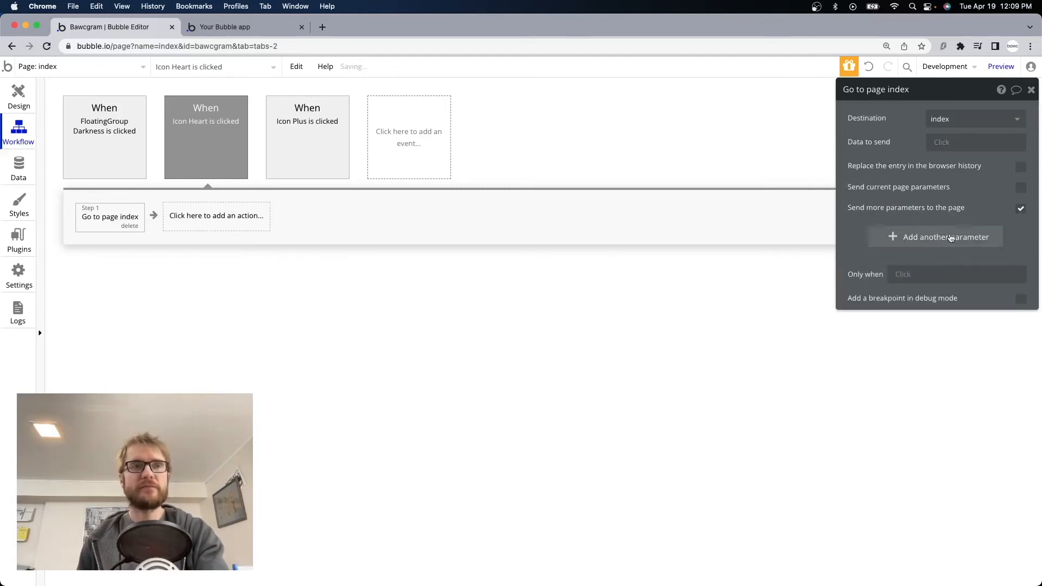
{"action": "left_click", "coordinate": [950, 237]}
{"action": "left_click", "coordinate": [889, 232]}
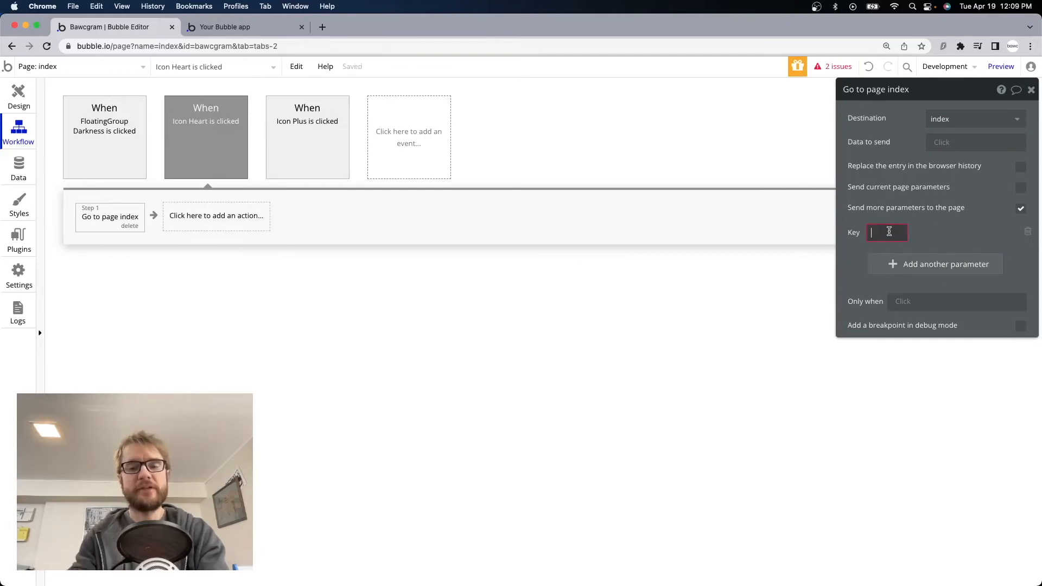
{"action": "type", "text": "page"}
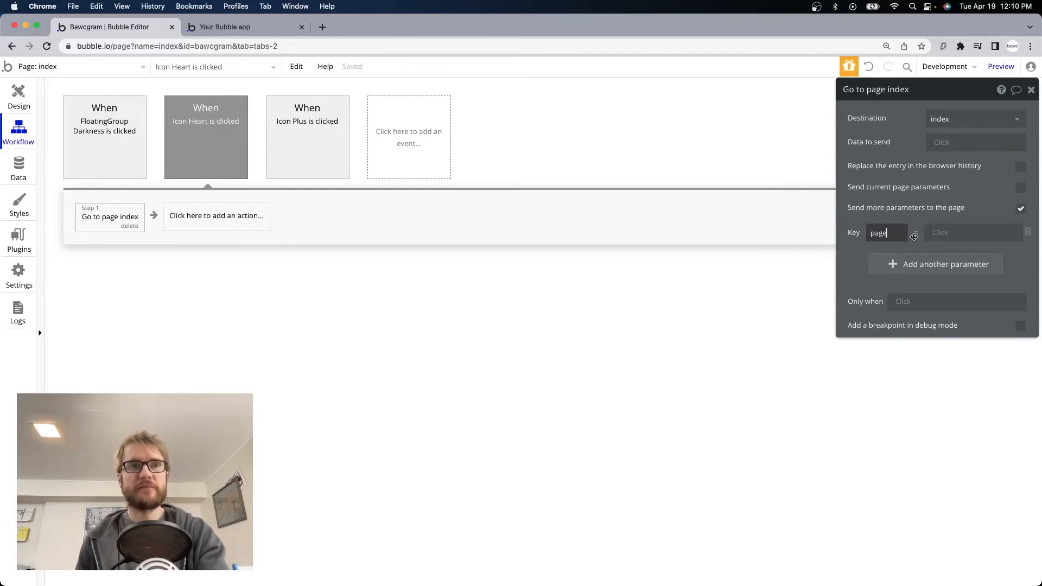
{"action": "left_click", "coordinate": [953, 232]}
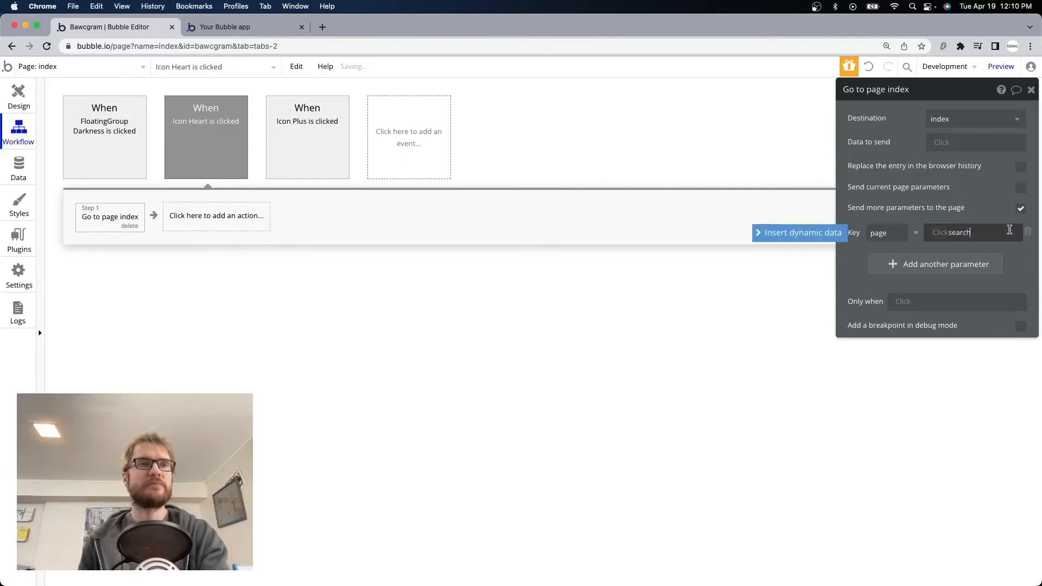
{"action": "left_click", "coordinate": [446, 284]}
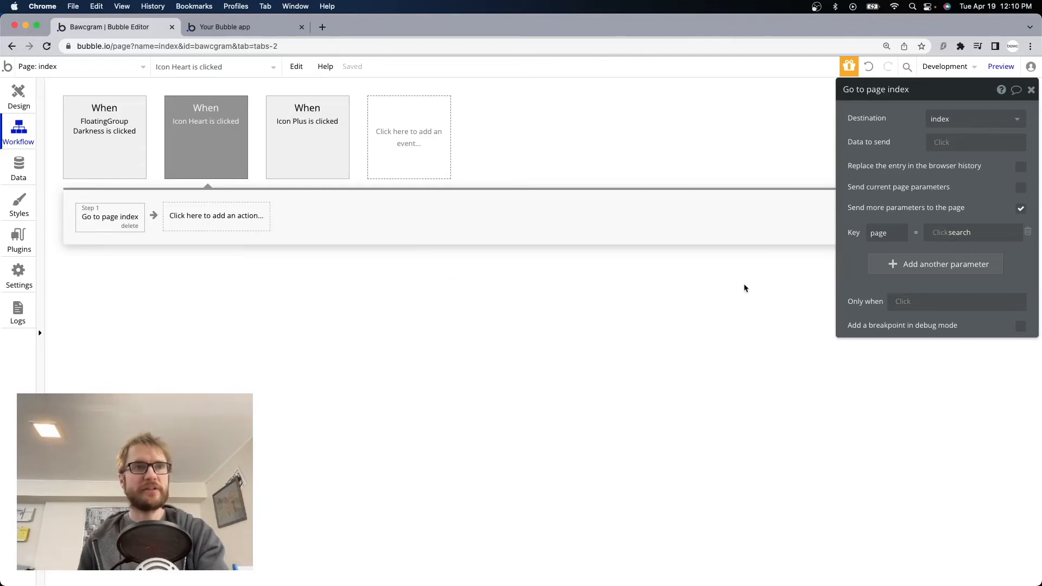
Start a new condition on Group Search that gets data from the page URL, using page as the parameter name
{"action": "left_click", "coordinate": [17, 93]}
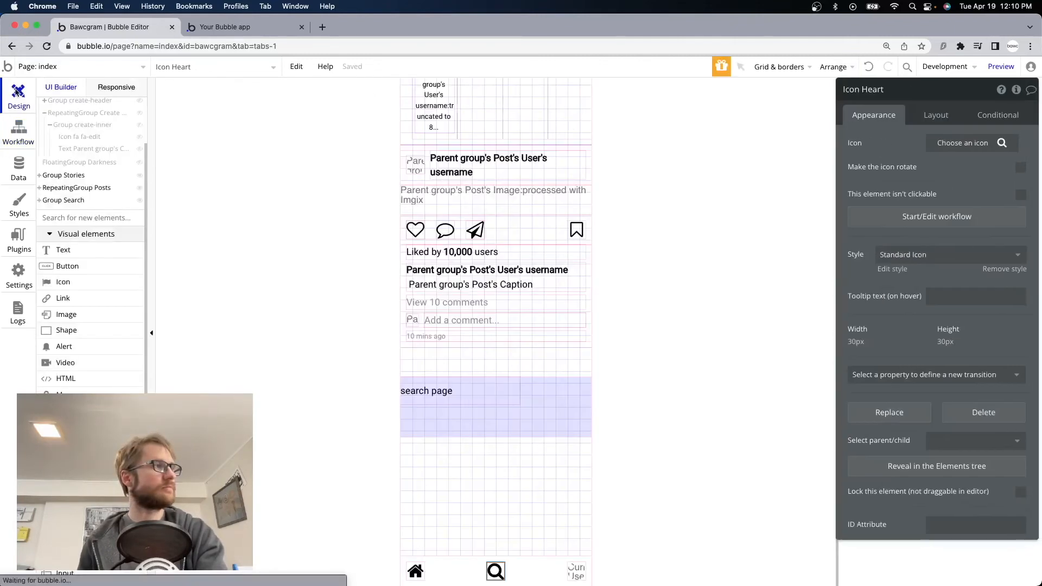
{"action": "left_click", "coordinate": [544, 401]}
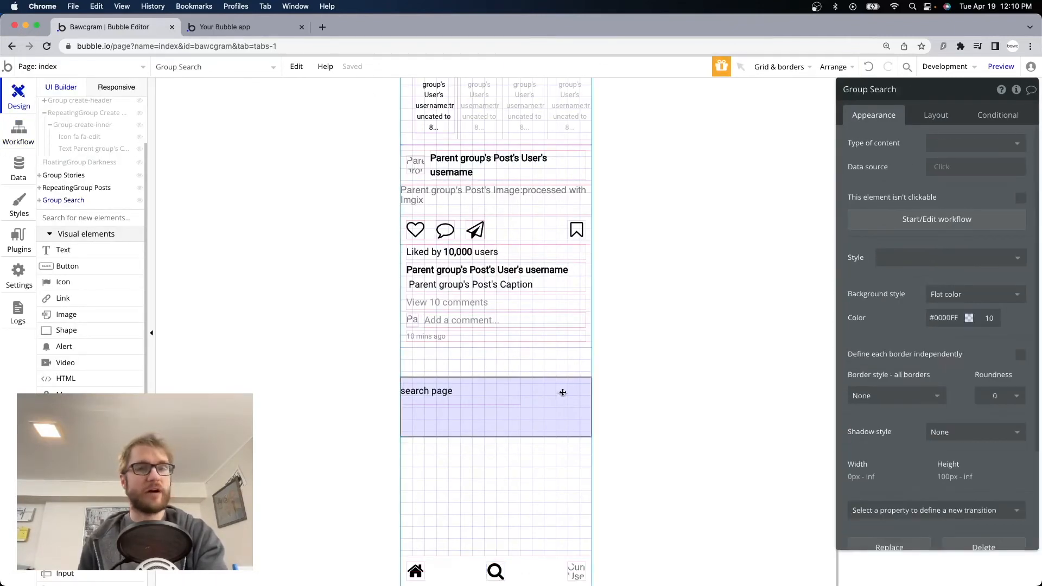
{"action": "left_click", "coordinate": [1002, 118]}
{"action": "left_click", "coordinate": [964, 140]}
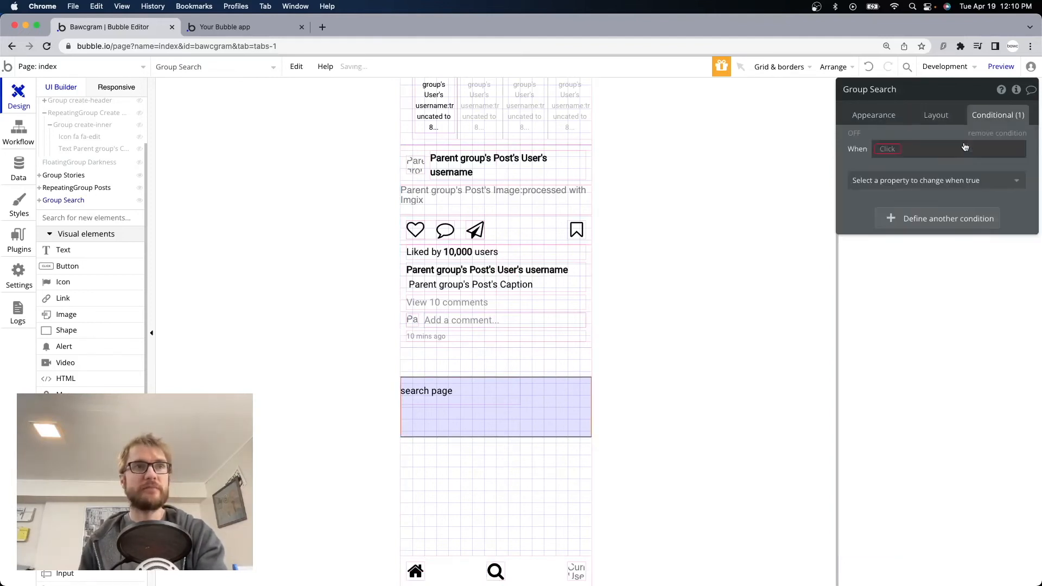
{"action": "left_click", "coordinate": [892, 150]}
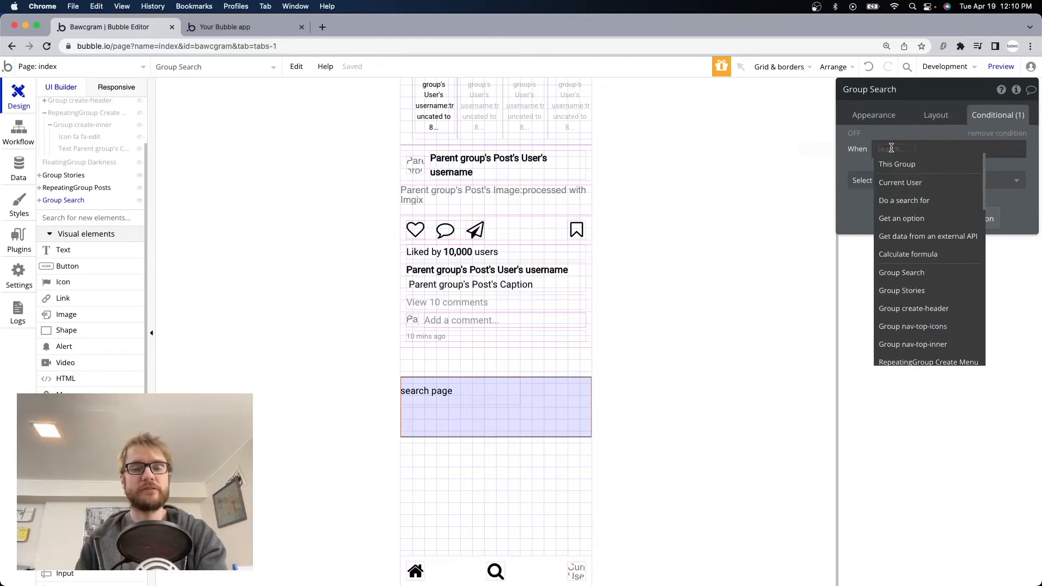
{"action": "type", "text": "page"}
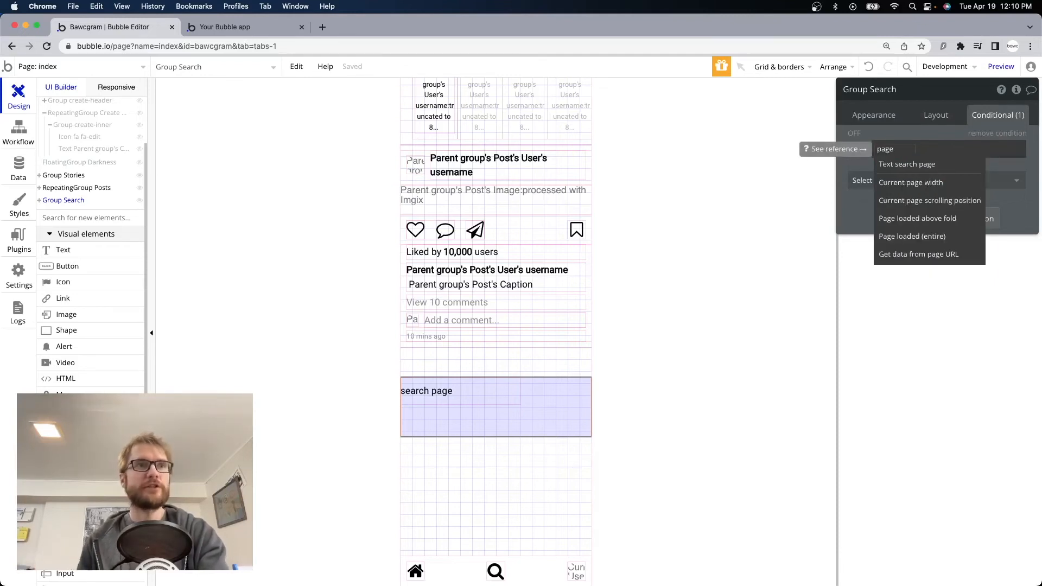
{"action": "left_click", "coordinate": [921, 256]}
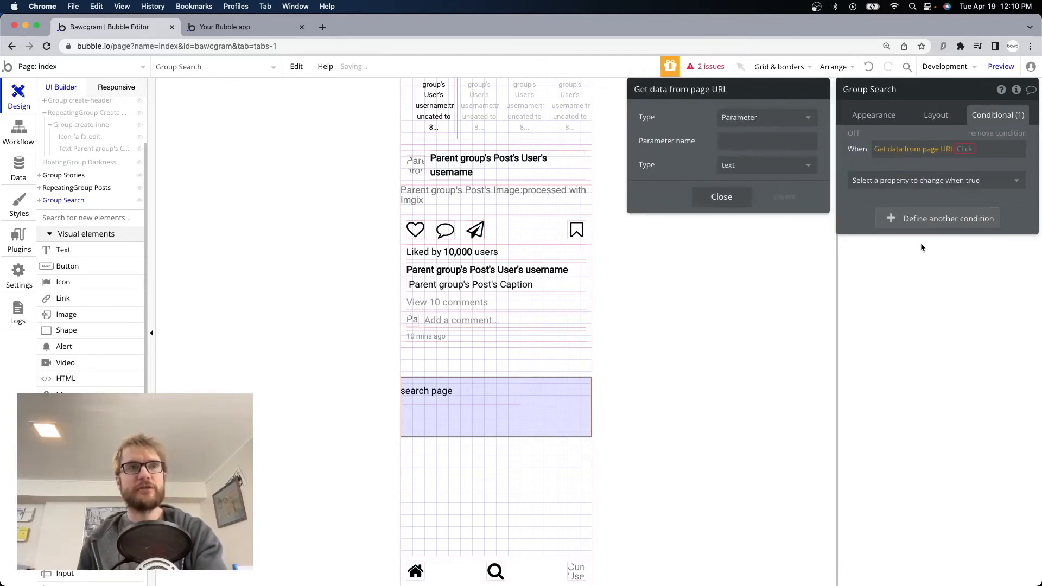
{"action": "left_click", "coordinate": [750, 117]}
{"action": "left_click", "coordinate": [752, 139]}
{"action": "left_click", "coordinate": [754, 140]}
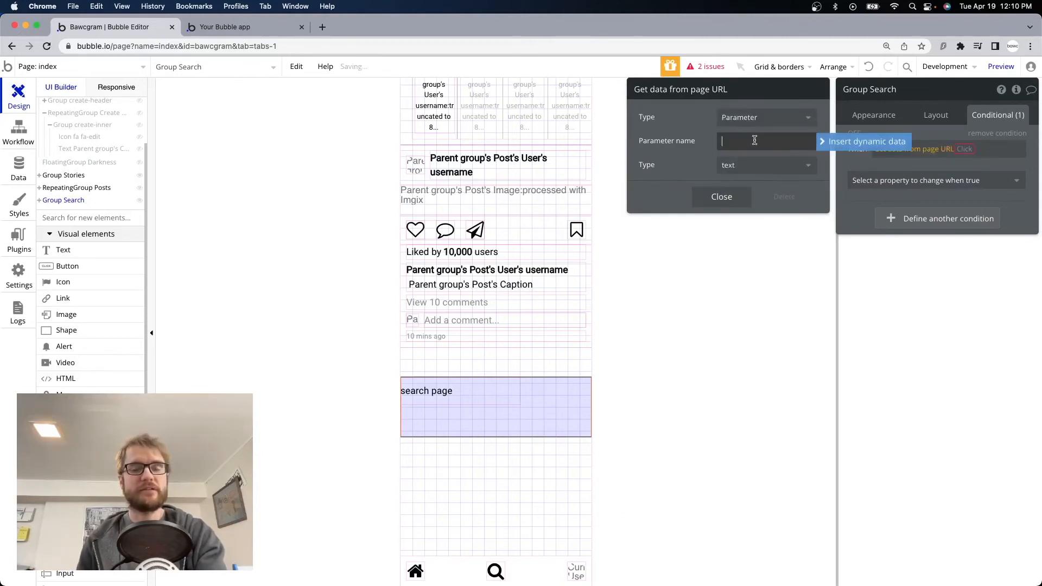
{"action": "type", "text": "page"}
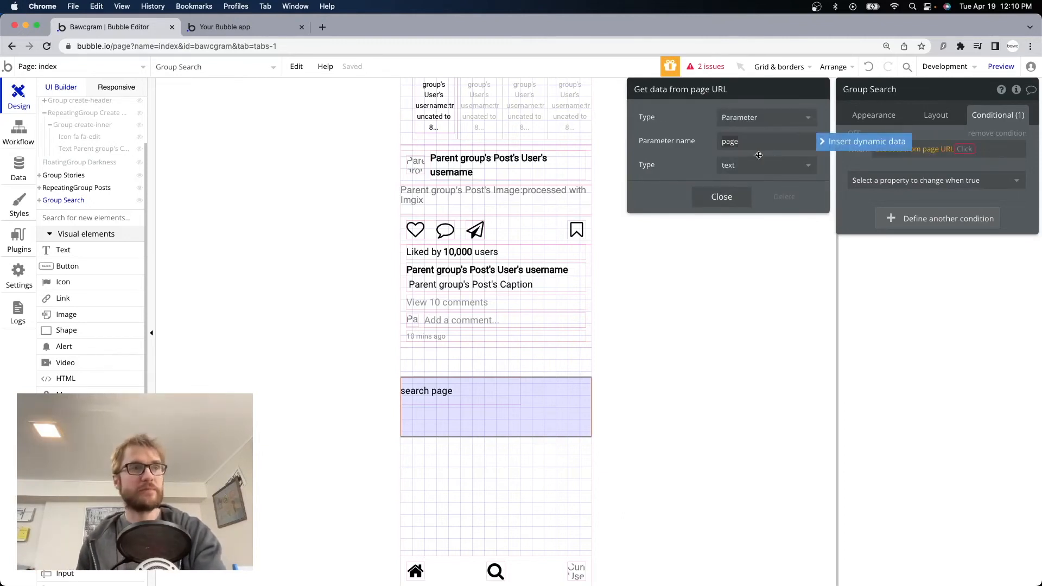
{"action": "left_click", "coordinate": [731, 199]}
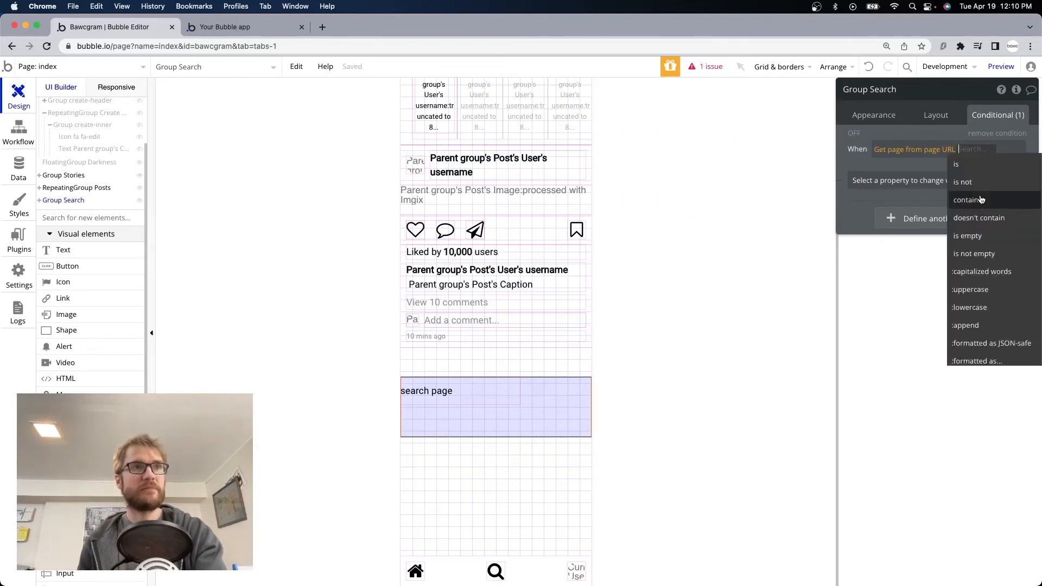
Complete Group Search's condition so it checks that the page parameter is search
{"action": "left_click", "coordinate": [967, 166]}
{"action": "left_click", "coordinate": [965, 132]}
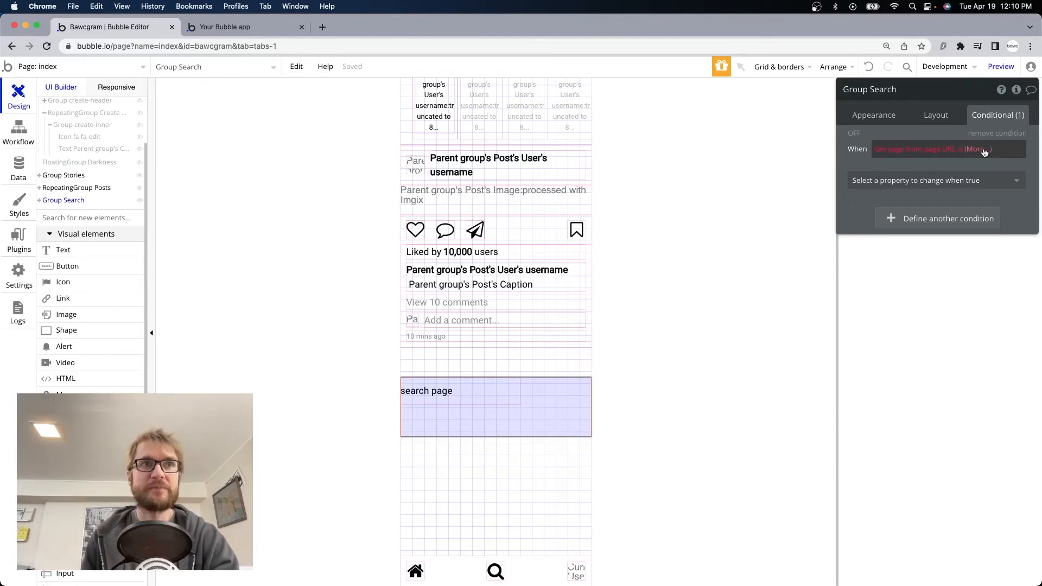
{"action": "left_click", "coordinate": [983, 149]}
{"action": "type", "text": "search"}
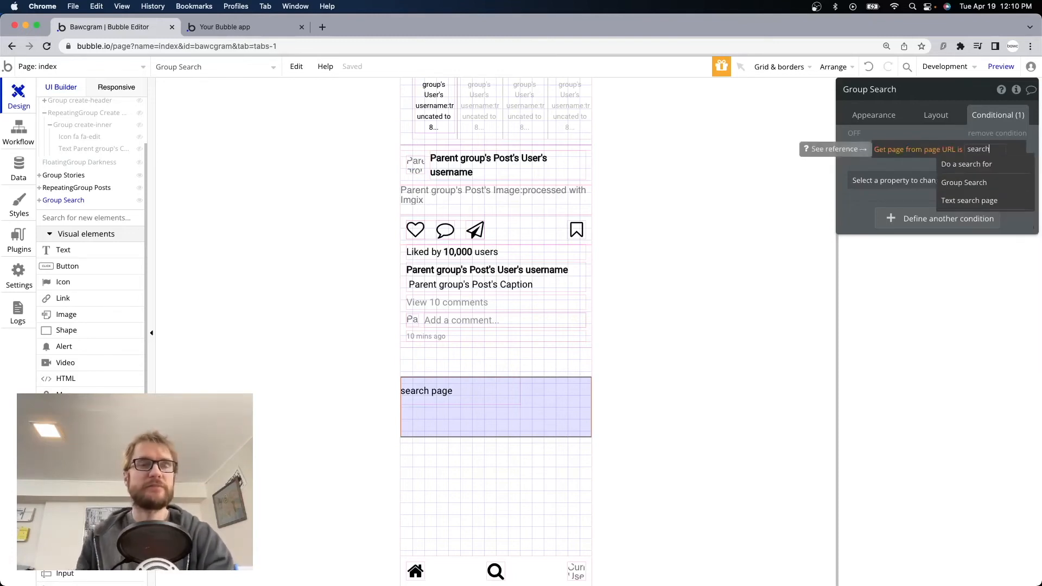
{"action": "left_click", "coordinate": [878, 167]}
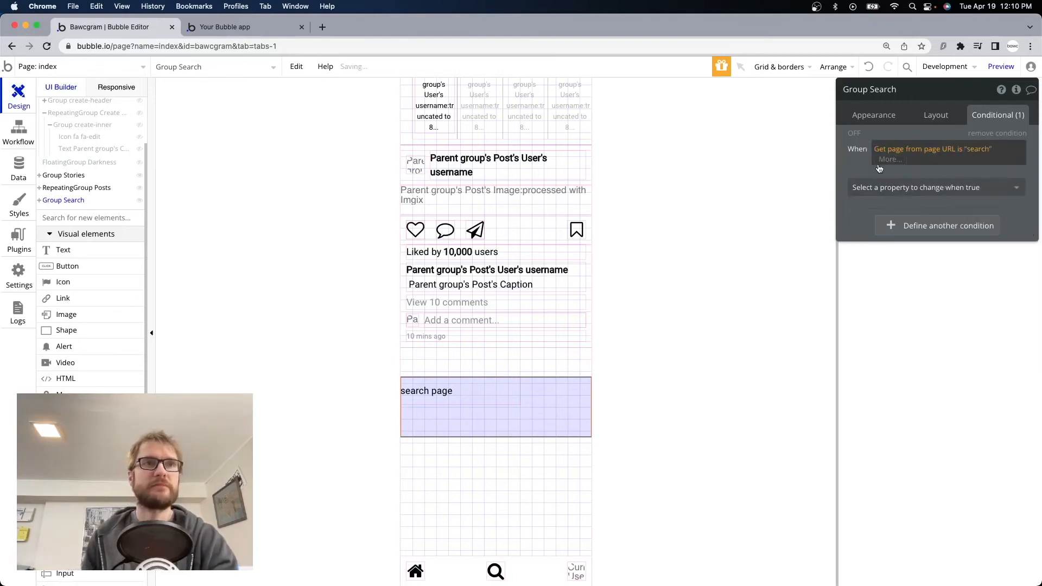
Make Group Search visible when its condition is true, and turn off its visibility on page load
{"action": "left_click", "coordinate": [919, 192]}
{"action": "left_click", "coordinate": [930, 217]}
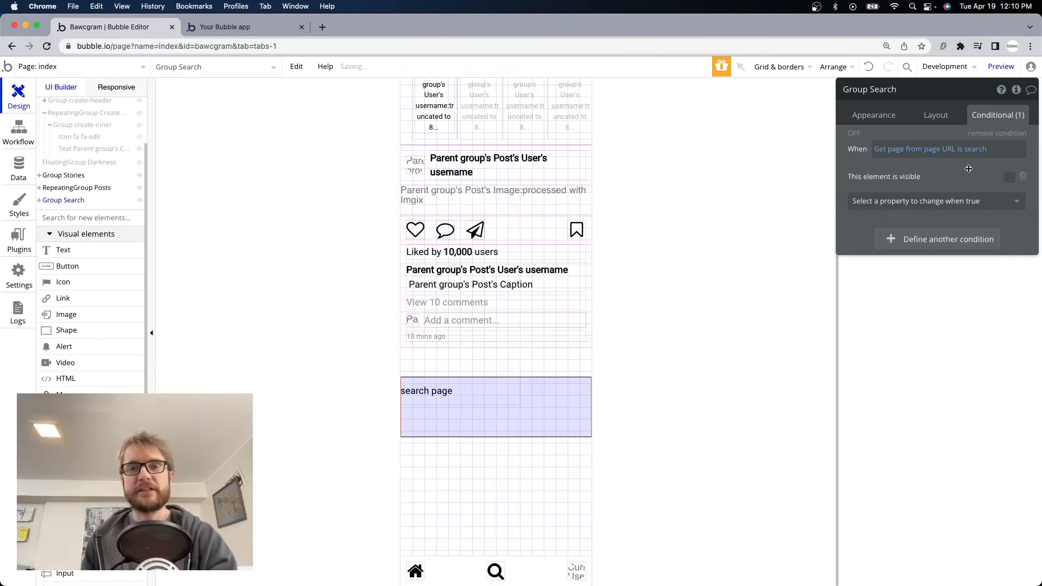
{"action": "left_click", "coordinate": [1008, 178]}
{"action": "left_click", "coordinate": [939, 117]}
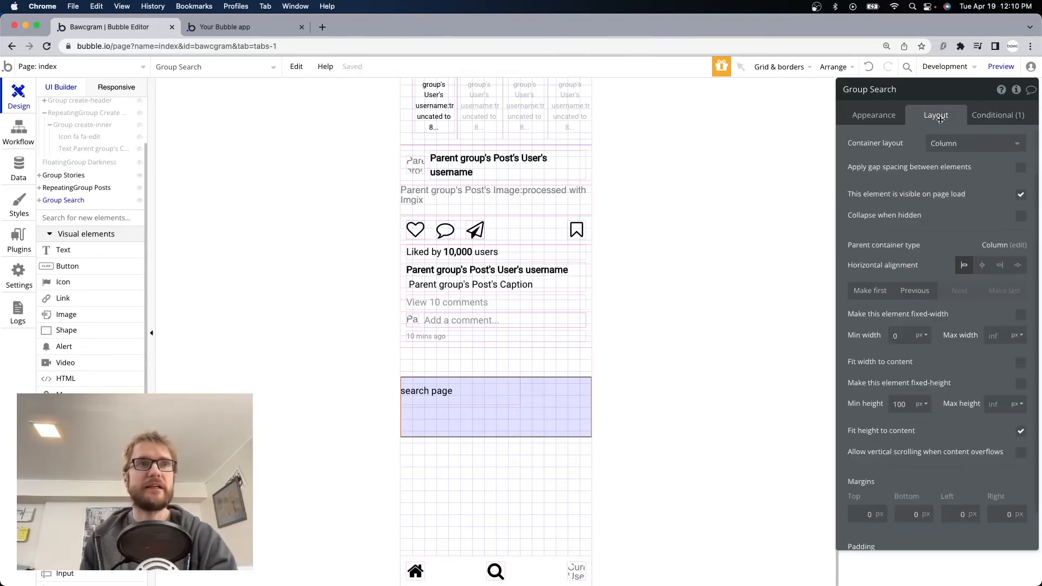
{"action": "left_click", "coordinate": [1022, 196]}
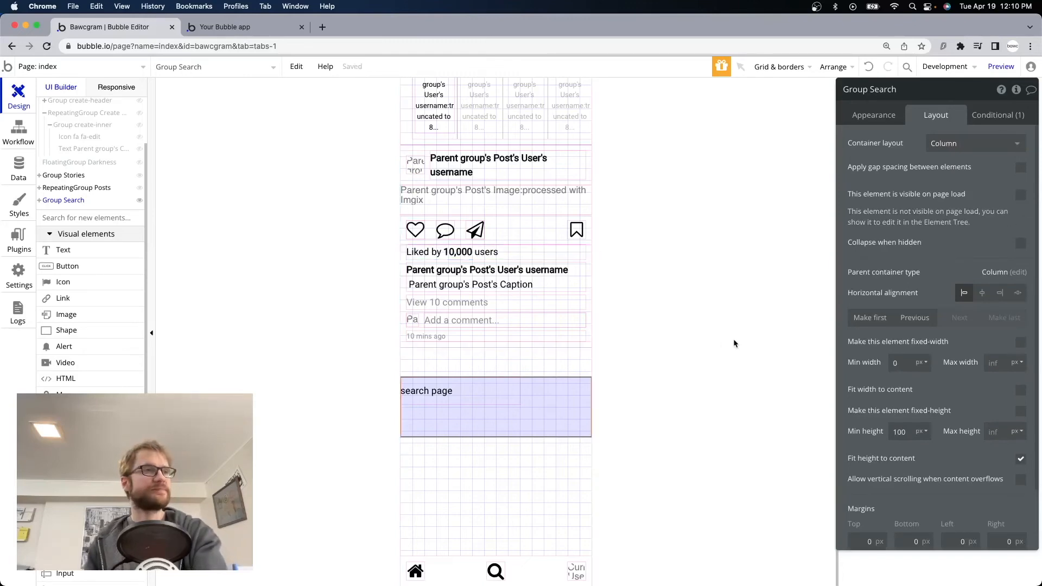
Switch to the app preview, use the bottom navigation's search icon, and check where the search section shows in the feed
{"action": "key", "text": "ctrl+Tab"}
{"action": "left_click", "coordinate": [521, 527]}
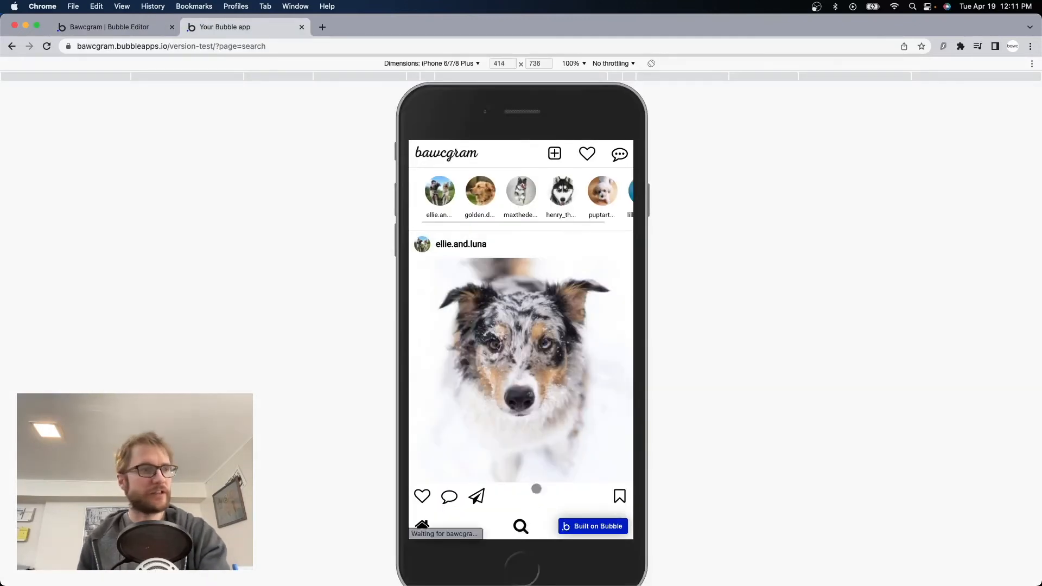
{"action": "scroll", "coordinate": [498, 414], "scroll_direction": "down", "scroll_amount": 5}
{"action": "scroll", "coordinate": [498, 414], "scroll_direction": "down", "scroll_amount": 20}
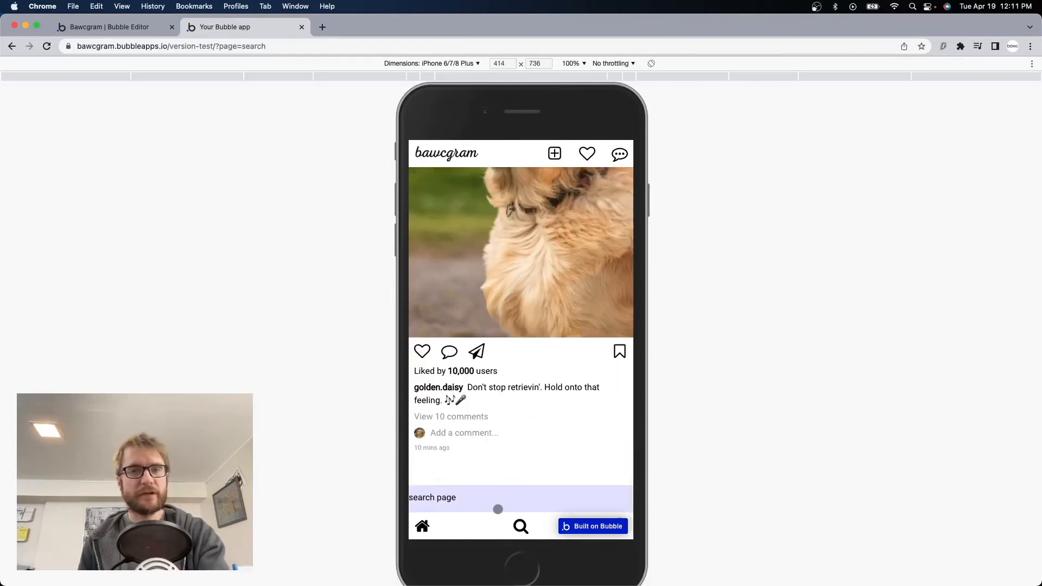
{"action": "scroll", "coordinate": [591, 357], "scroll_direction": "up", "scroll_amount": 20}
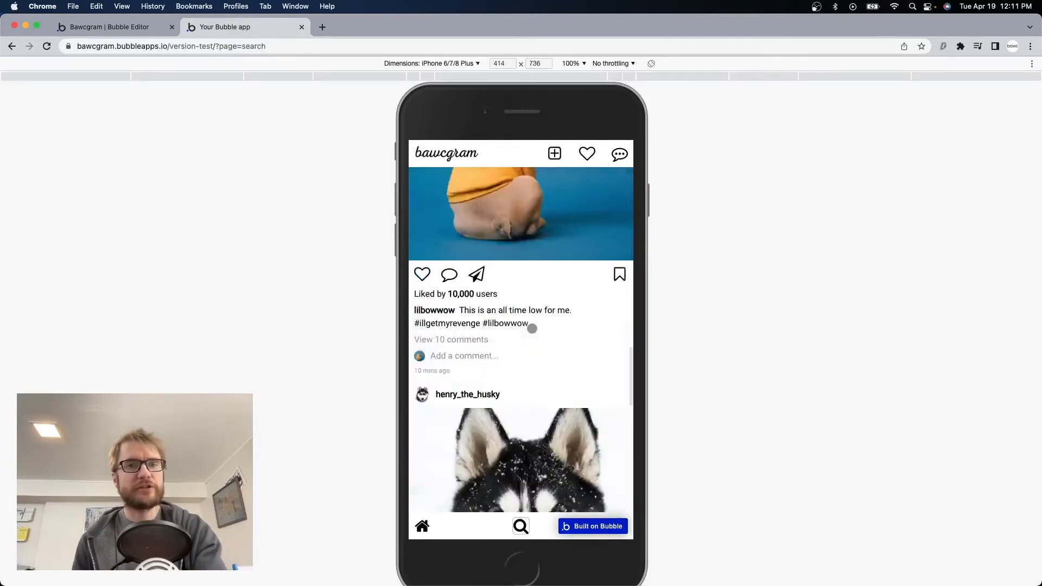
{"action": "scroll", "coordinate": [533, 332], "scroll_direction": "up", "scroll_amount": 5}
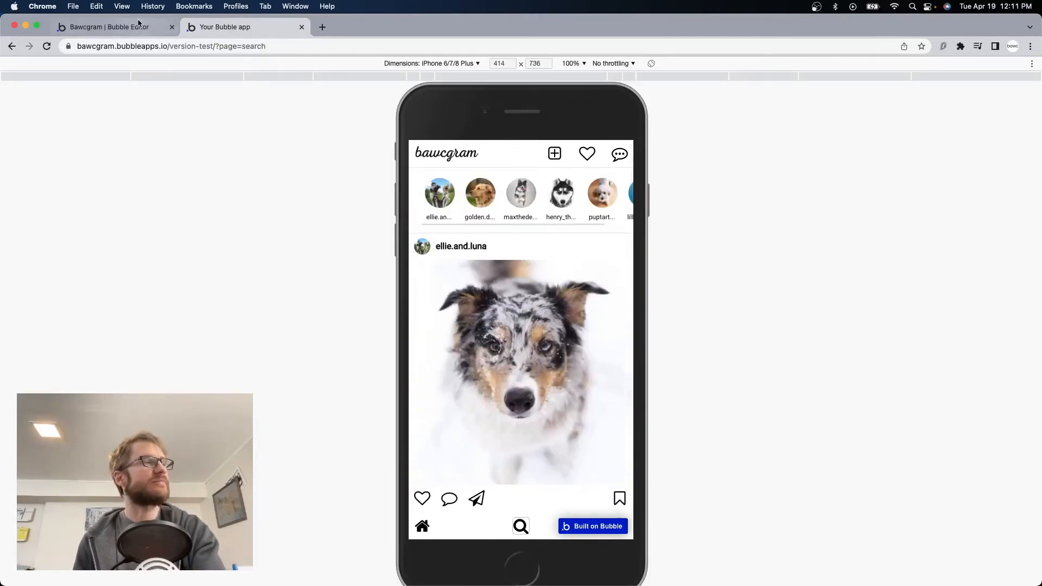
Return to the Bubble editor, collapse FloatingGroup Create in the elements tree, and inspect Group Stories and RepeatingGroup Posts
{"action": "left_click", "coordinate": [137, 26]}
{"action": "scroll", "coordinate": [637, 320], "scroll_direction": "up", "scroll_amount": 3}
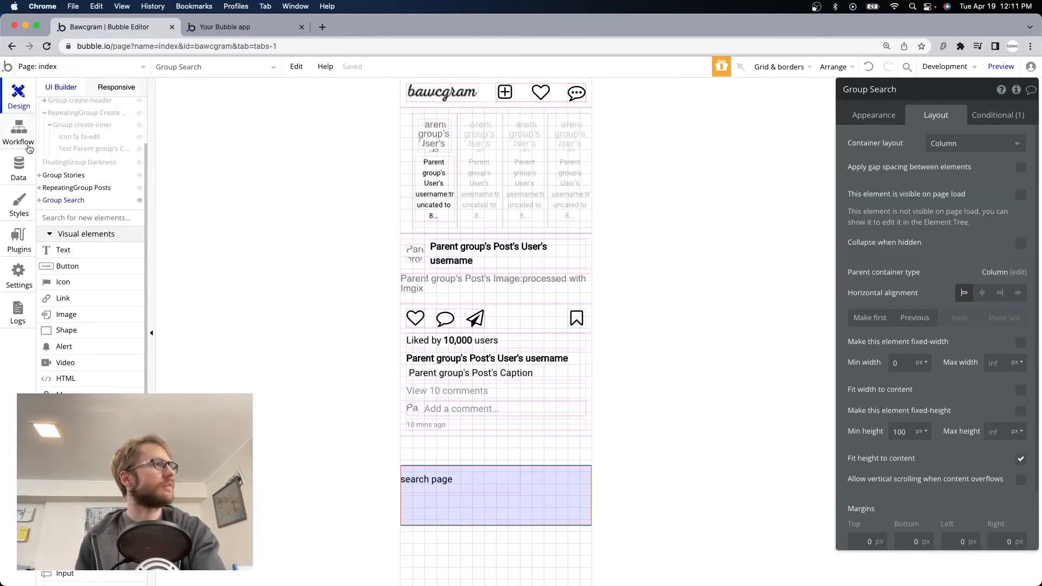
{"action": "scroll", "coordinate": [108, 149], "scroll_direction": "up", "scroll_amount": 3}
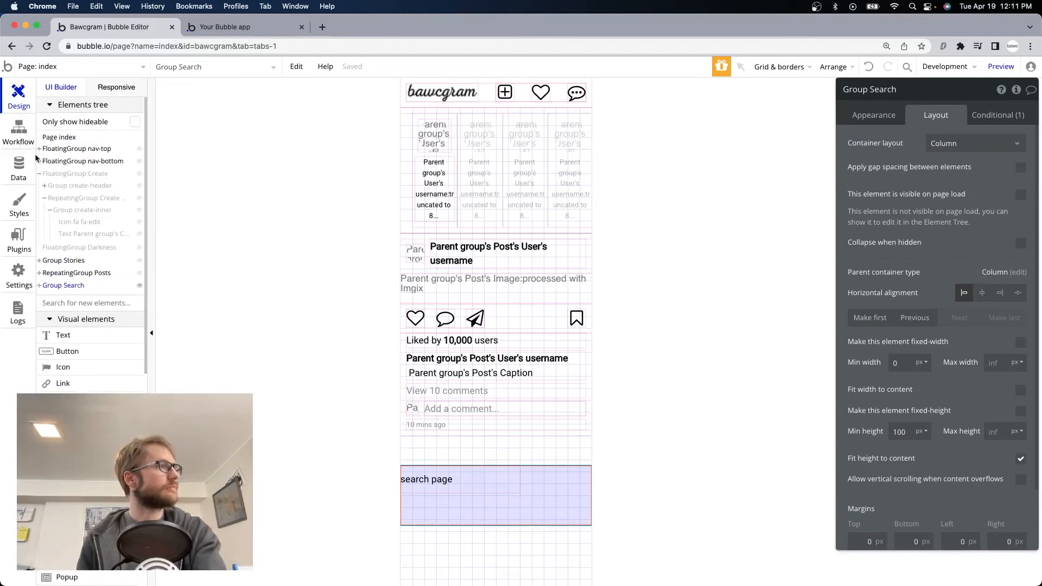
{"action": "left_click", "coordinate": [40, 173]}
{"action": "left_click", "coordinate": [82, 198]}
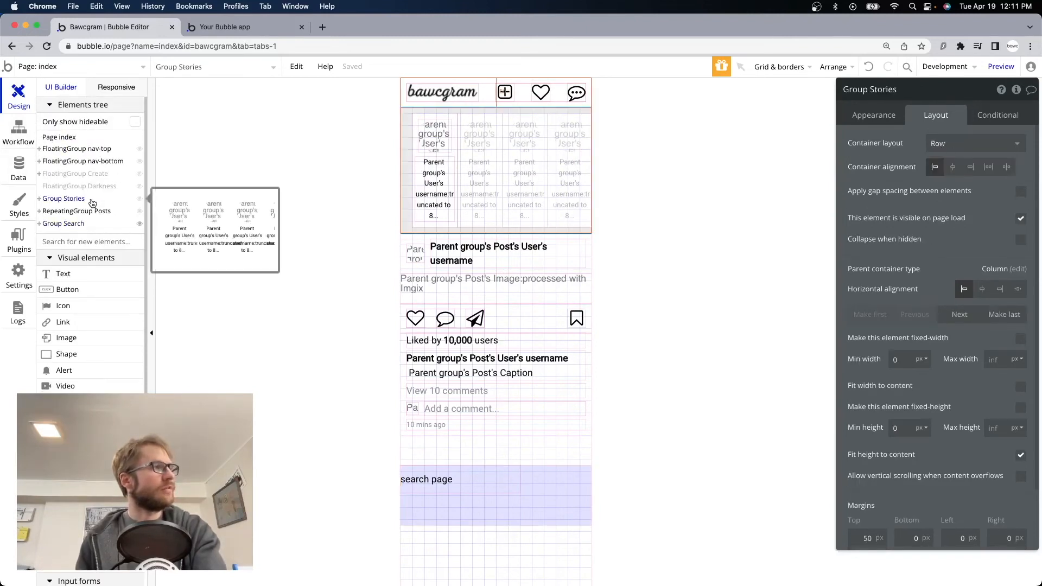
{"action": "left_click", "coordinate": [81, 213]}
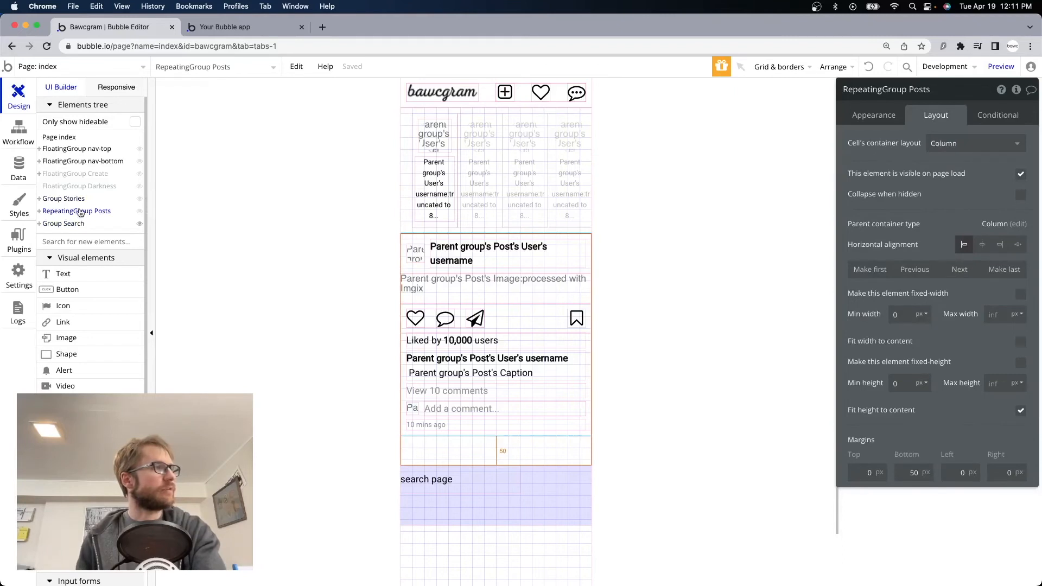
Start a new condition on Group Stories that gets the page parameter from the page URL
{"action": "left_click", "coordinate": [77, 200]}
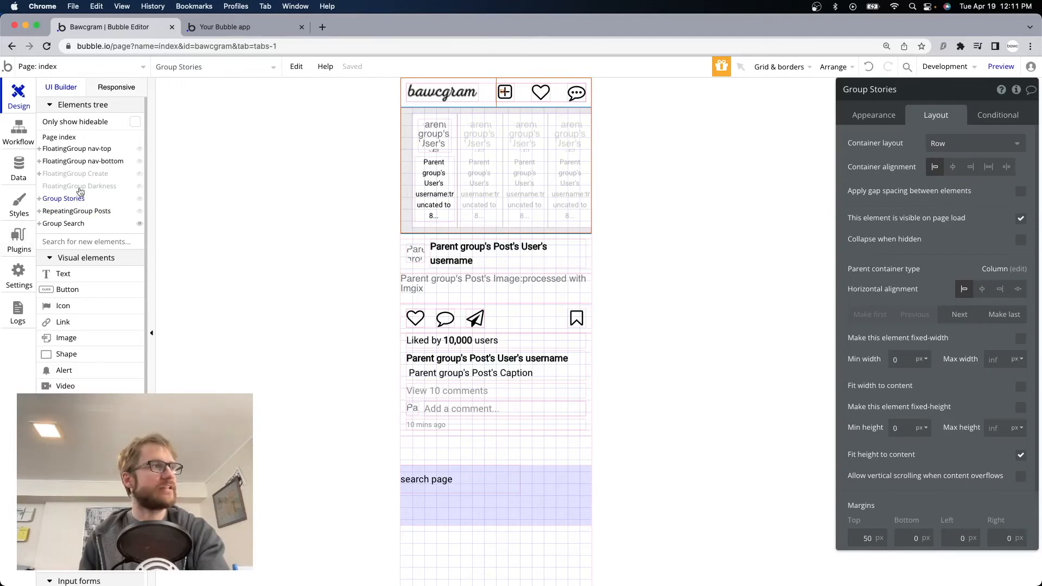
{"action": "left_click", "coordinate": [988, 115]}
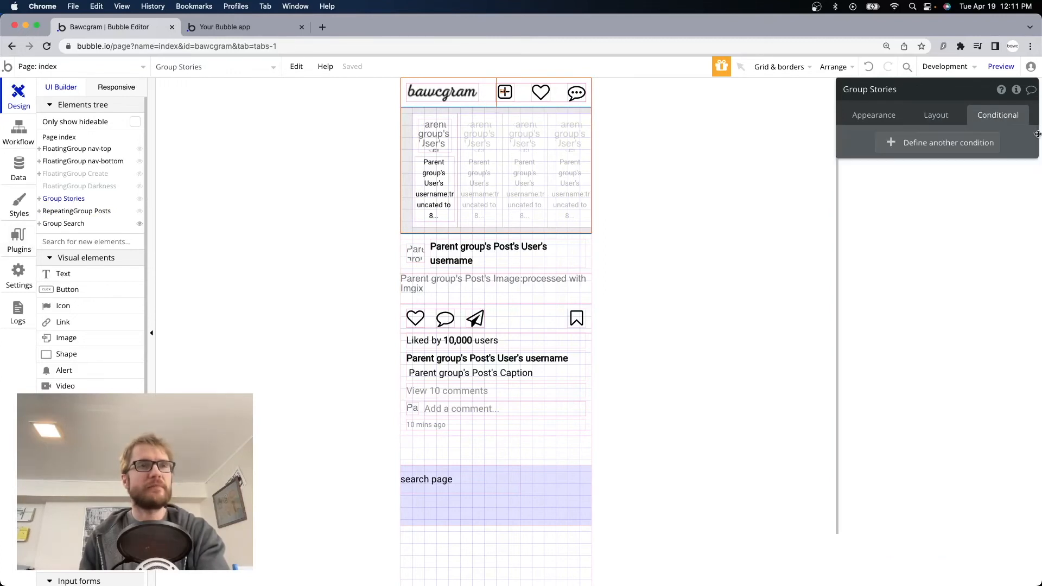
{"action": "left_click", "coordinate": [937, 153]}
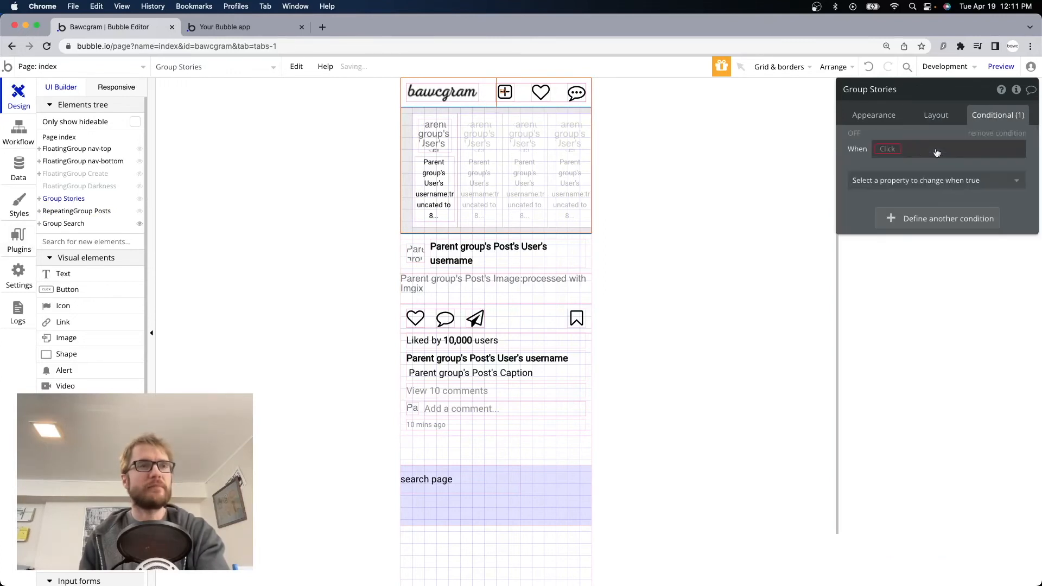
{"action": "left_click", "coordinate": [889, 149]}
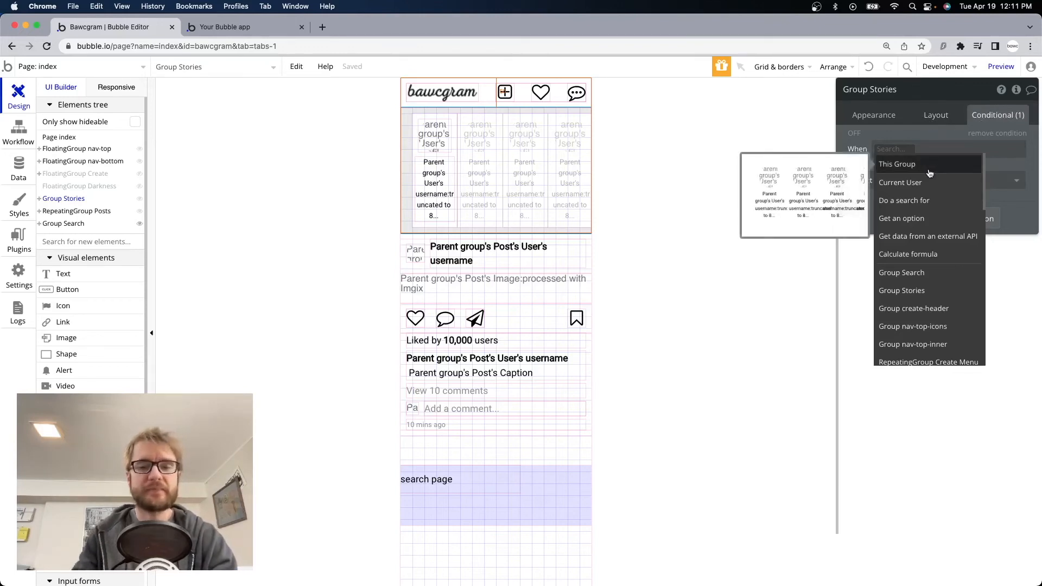
{"action": "type", "text": "page"}
{"action": "left_click", "coordinate": [935, 254]}
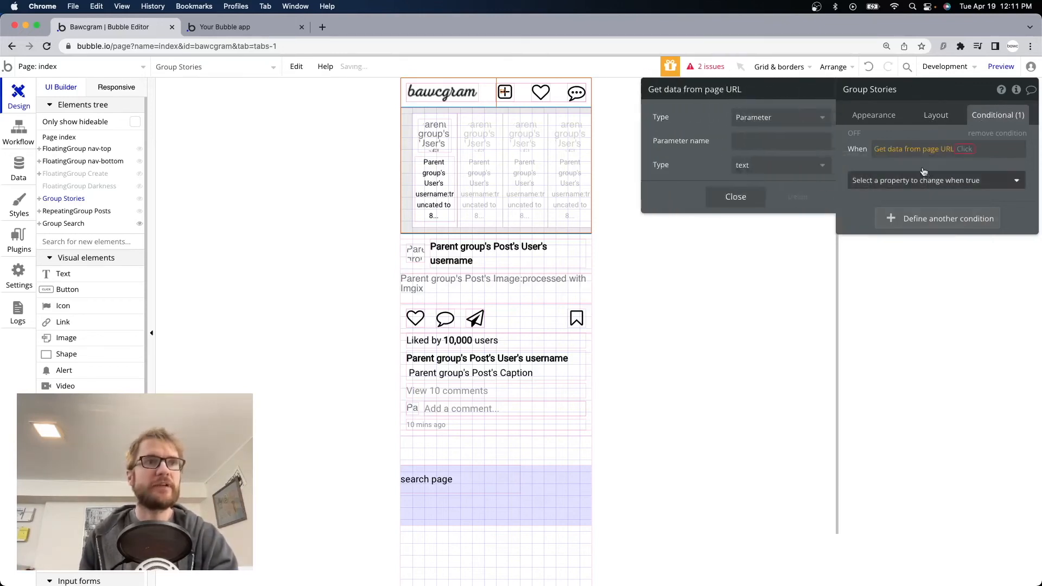
{"action": "type", "text": "page"}
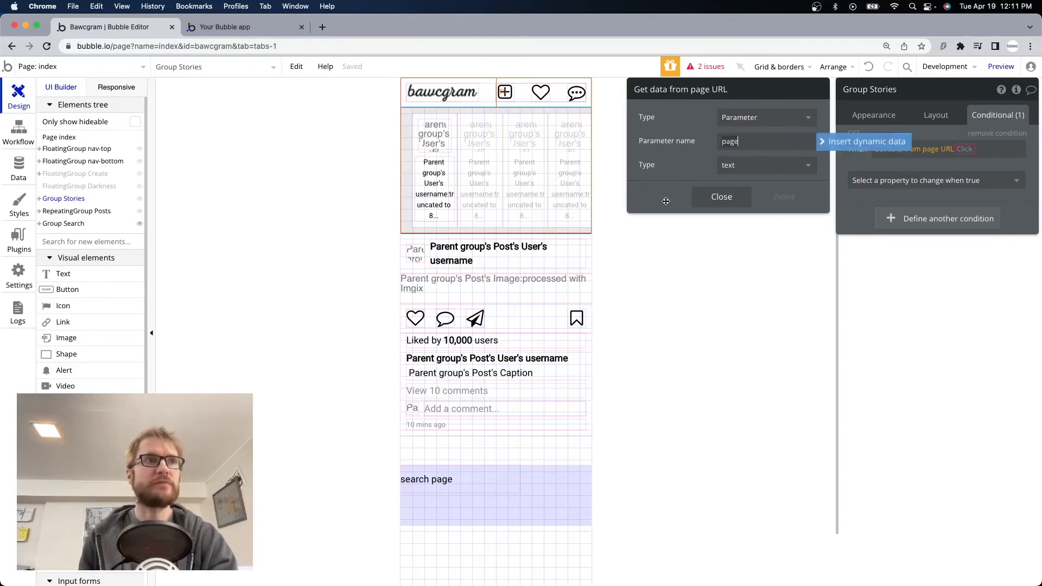
{"action": "left_click", "coordinate": [721, 196]}
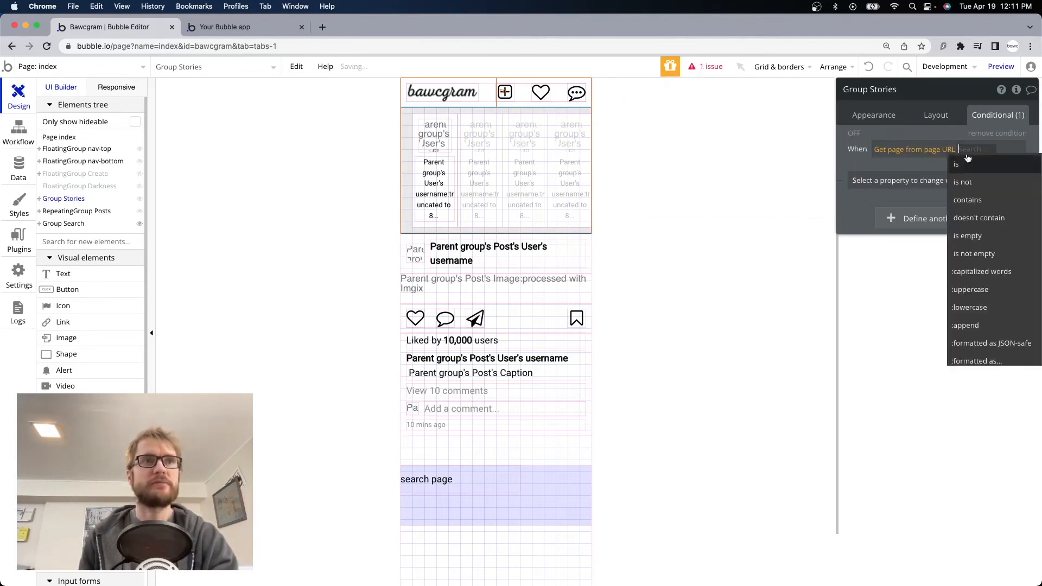
Complete Group Stories' condition as is home, and make the group visible when it is true
{"action": "left_click", "coordinate": [971, 165]}
{"action": "type", "text": "home"}
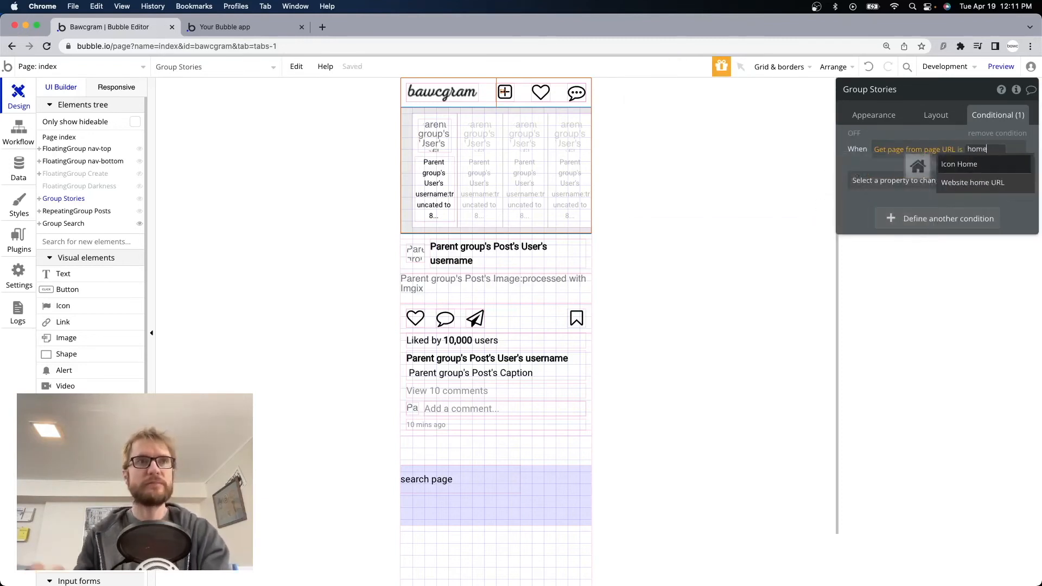
{"action": "left_click", "coordinate": [852, 161]}
{"action": "left_click", "coordinate": [986, 184]}
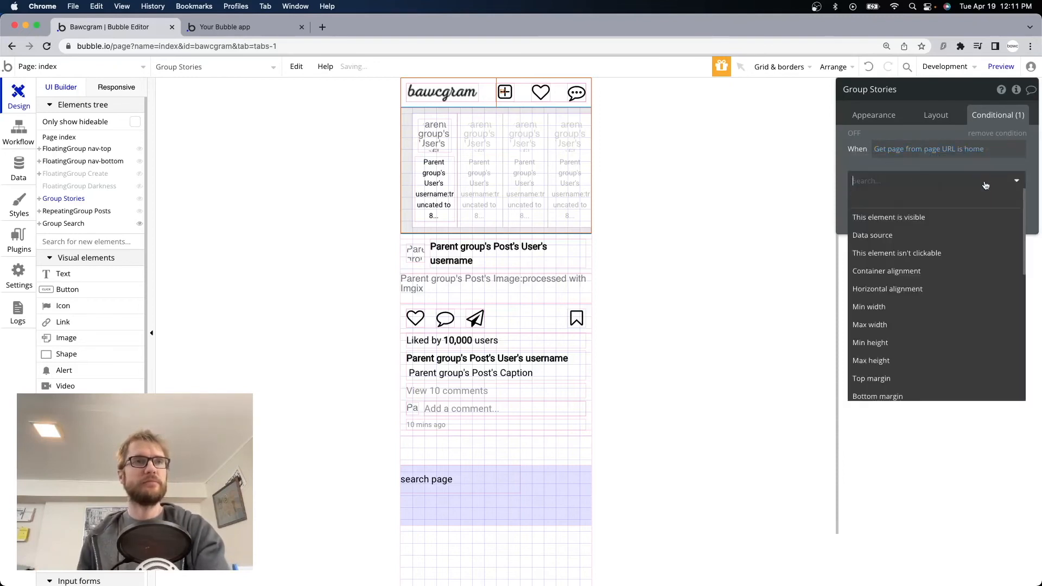
{"action": "left_click", "coordinate": [920, 218]}
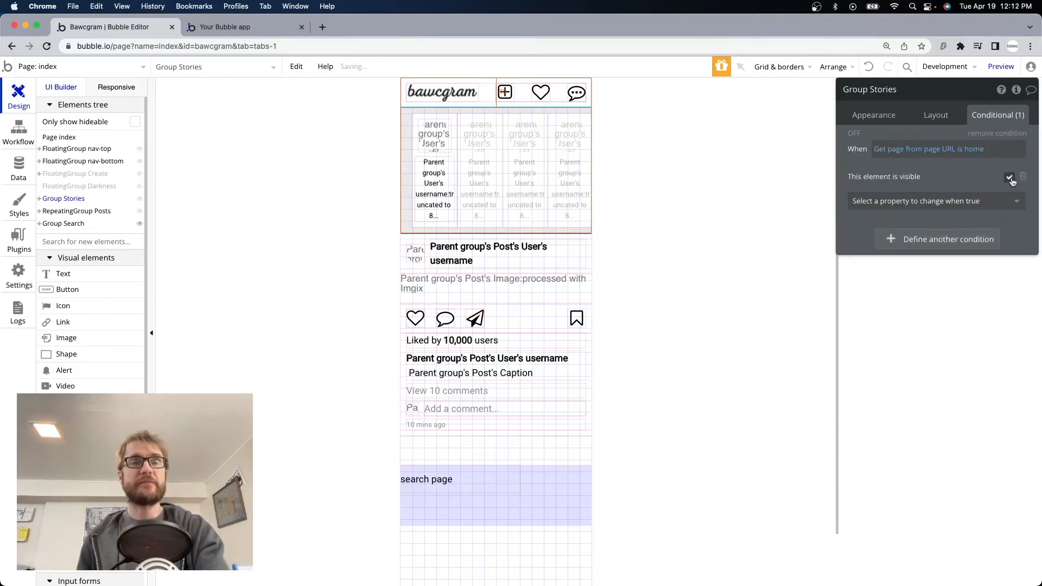
Turn off Group Stories' visibility on page load and return to its conditions
{"action": "left_click", "coordinate": [935, 115]}
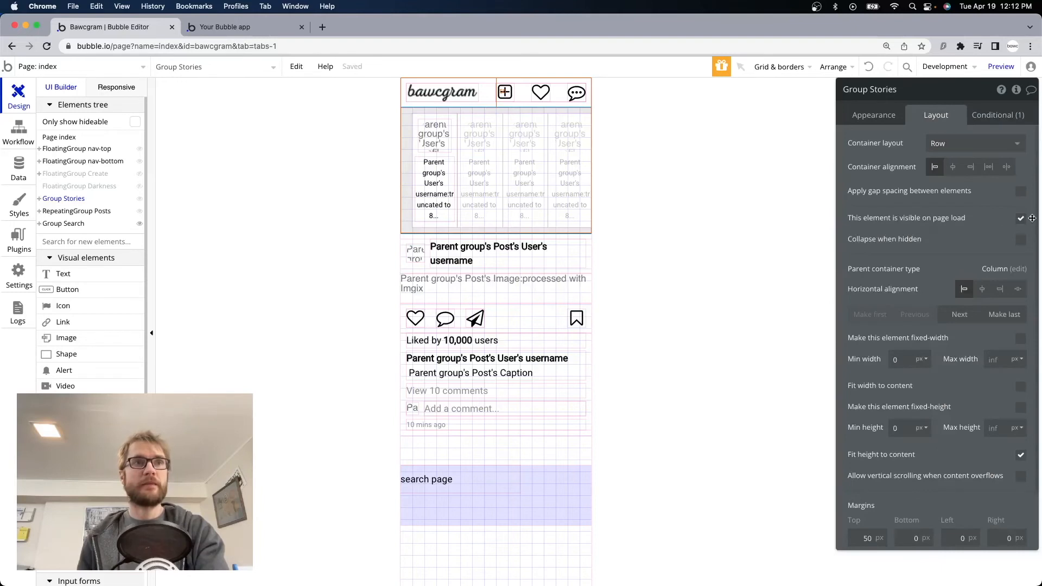
{"action": "left_click", "coordinate": [1020, 218]}
{"action": "left_click", "coordinate": [997, 115]}
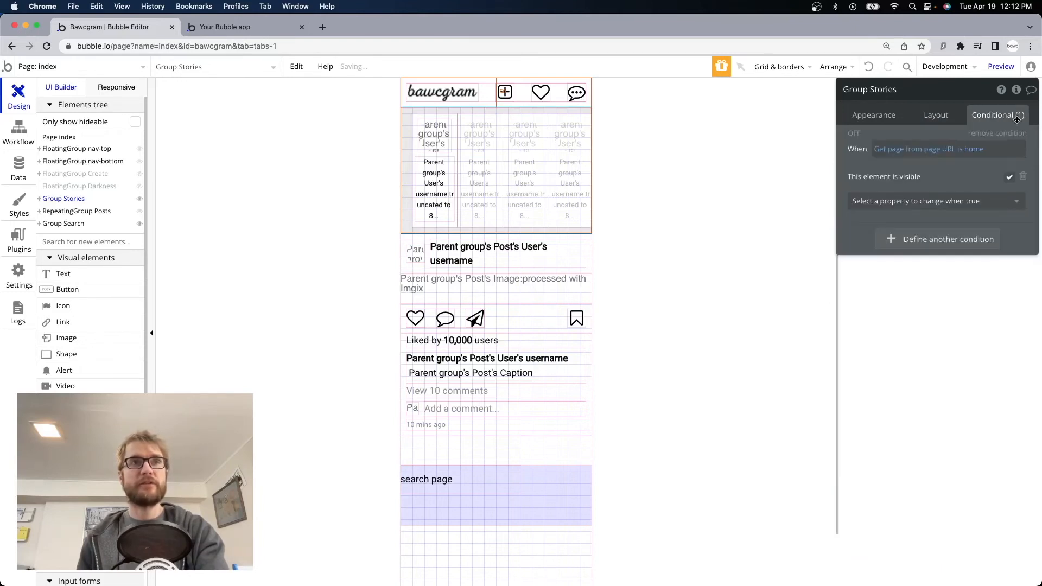
Copy Group Stories' condition expression, get page from page URL is home, into a new condition on RepeatingGroup Posts
{"action": "right_click", "coordinate": [921, 156]}
{"action": "left_click", "coordinate": [983, 121]}
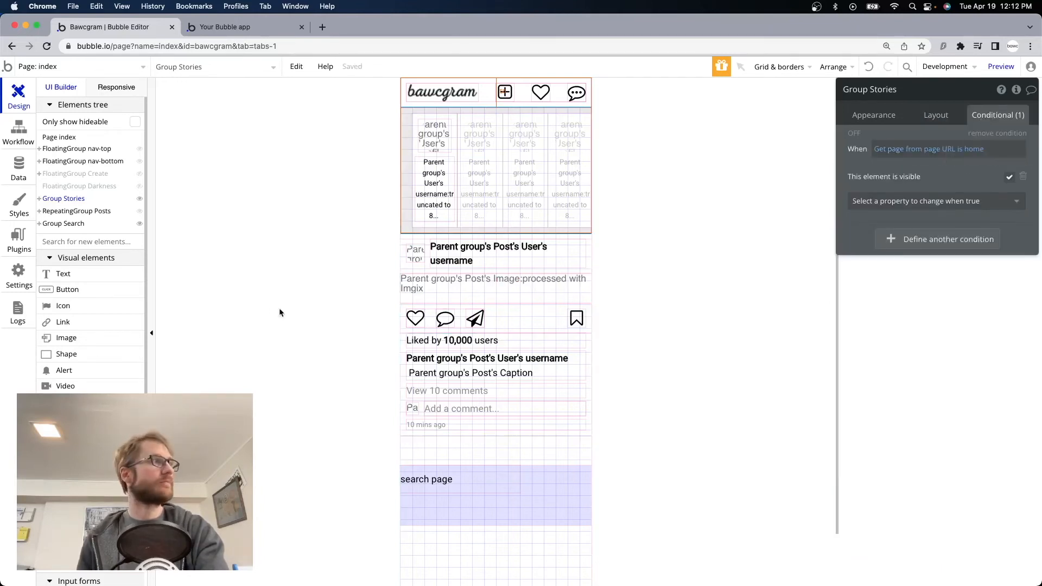
{"action": "left_click", "coordinate": [95, 211]}
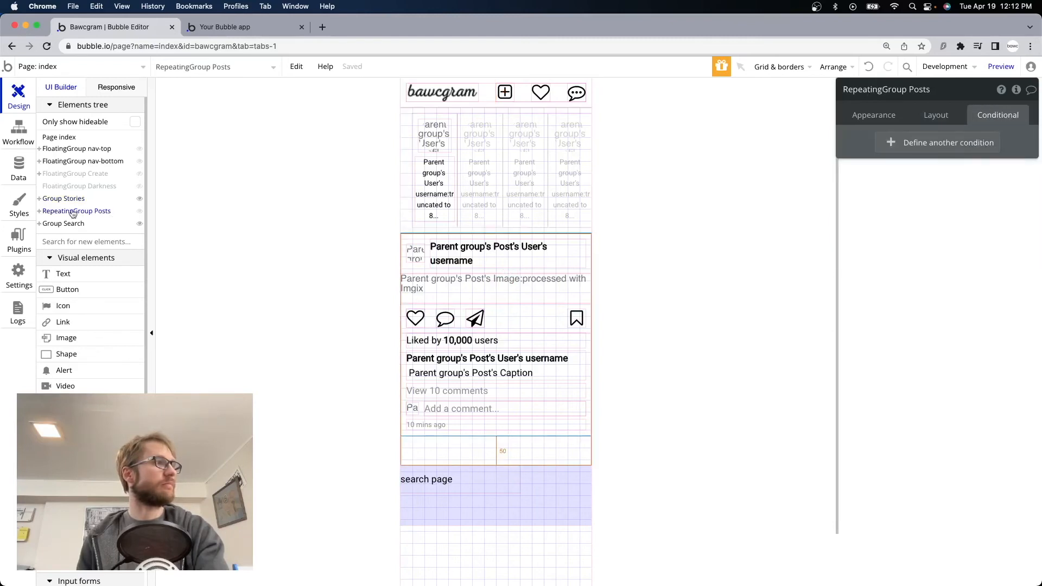
{"action": "left_click", "coordinate": [941, 142]}
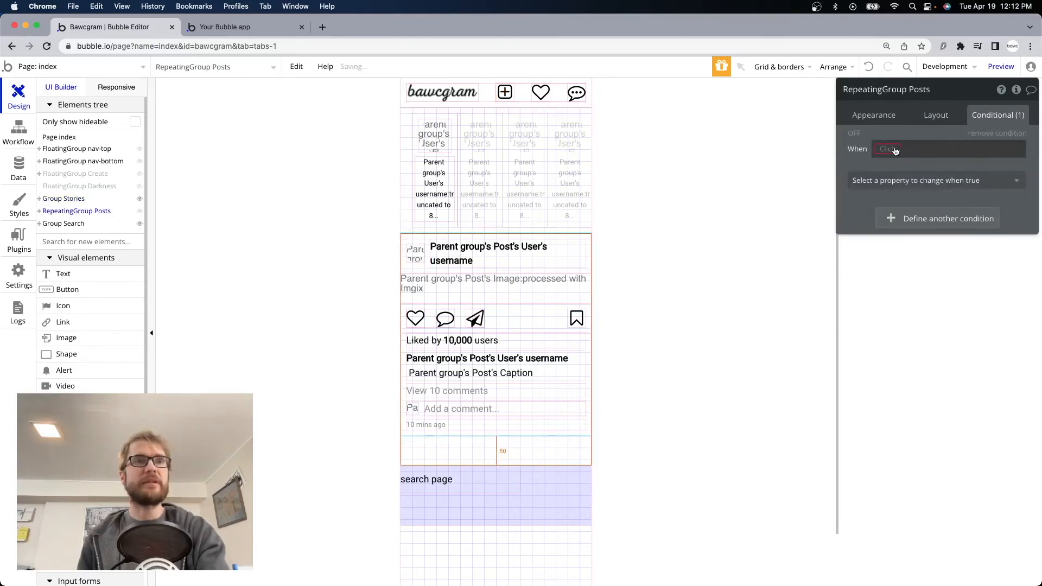
{"action": "right_click", "coordinate": [879, 152]}
{"action": "left_click", "coordinate": [975, 133]}
Make RepeatingGroup Posts visible when its condition is true, and turn off its visibility on page load
{"action": "left_click", "coordinate": [930, 180]}
{"action": "left_click", "coordinate": [922, 217]}
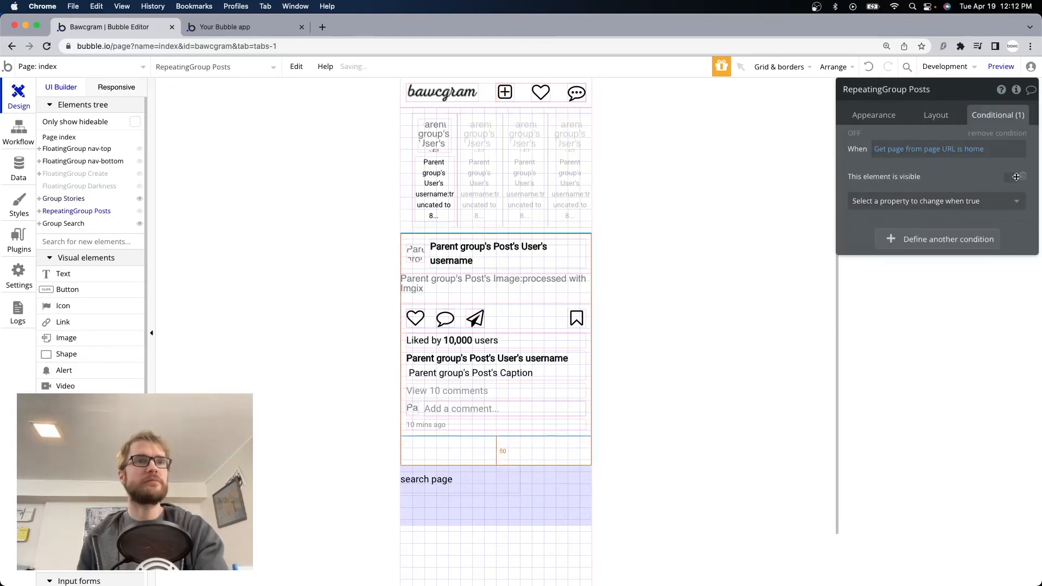
{"action": "left_click", "coordinate": [936, 115]}
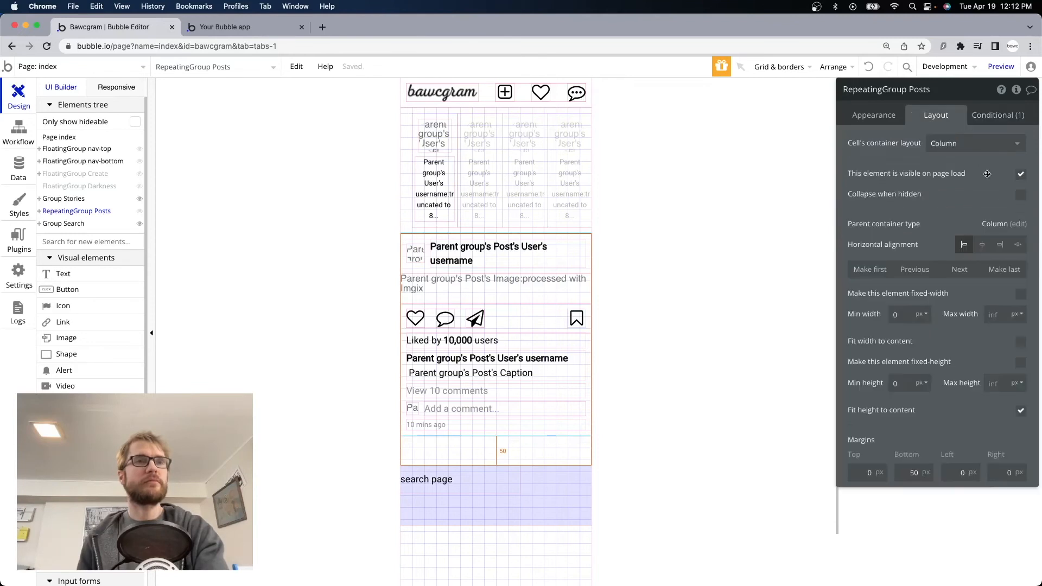
{"action": "left_click", "coordinate": [1020, 173]}
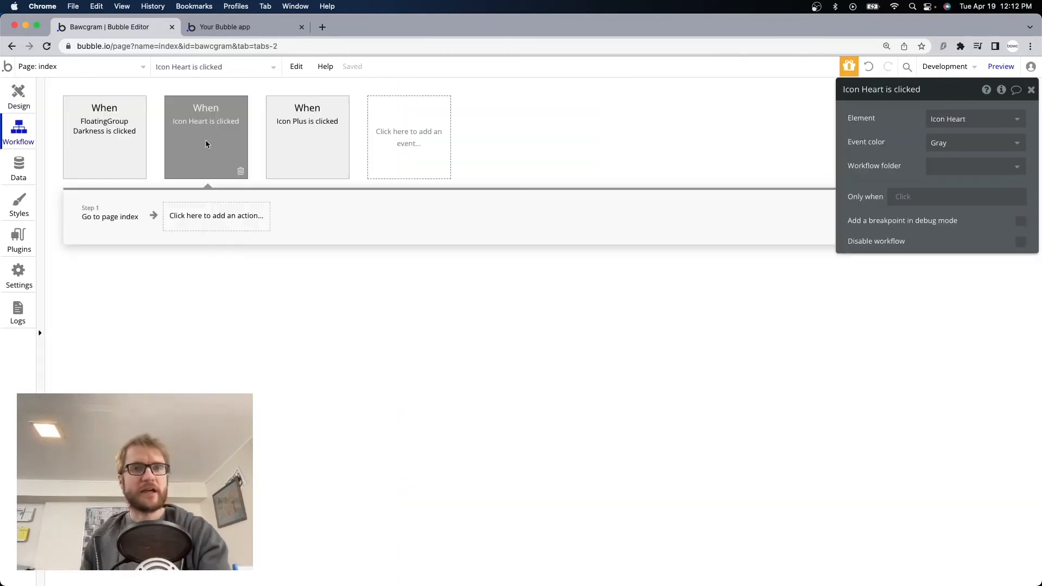
Return to the page design and rename the magnifier icon in the bottom navigation as Icon Search
{"action": "left_click", "coordinate": [15, 98]}
{"action": "scroll", "coordinate": [358, 483], "scroll_direction": "down", "scroll_amount": 3}
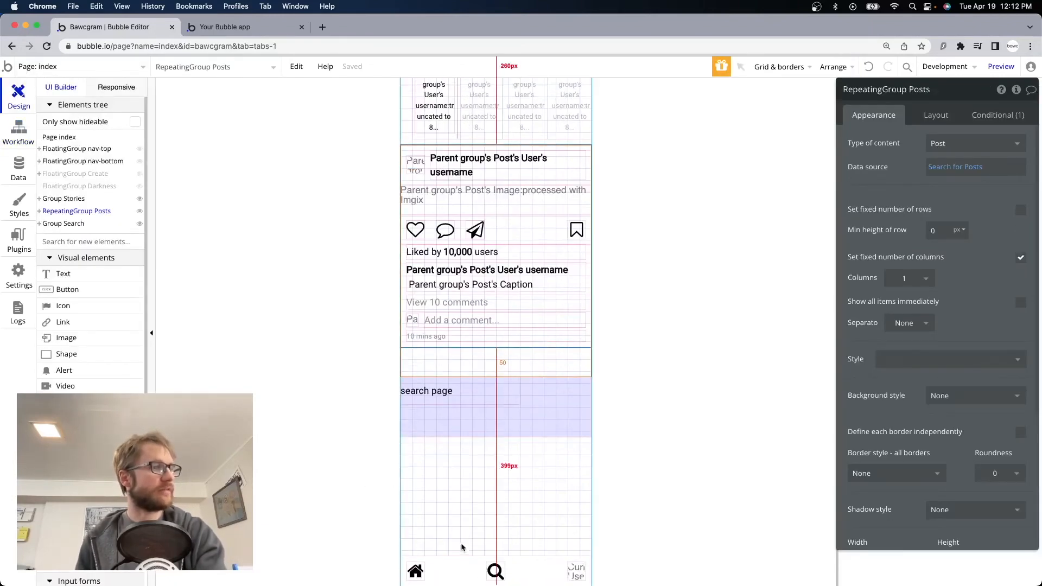
{"action": "left_click", "coordinate": [495, 580]}
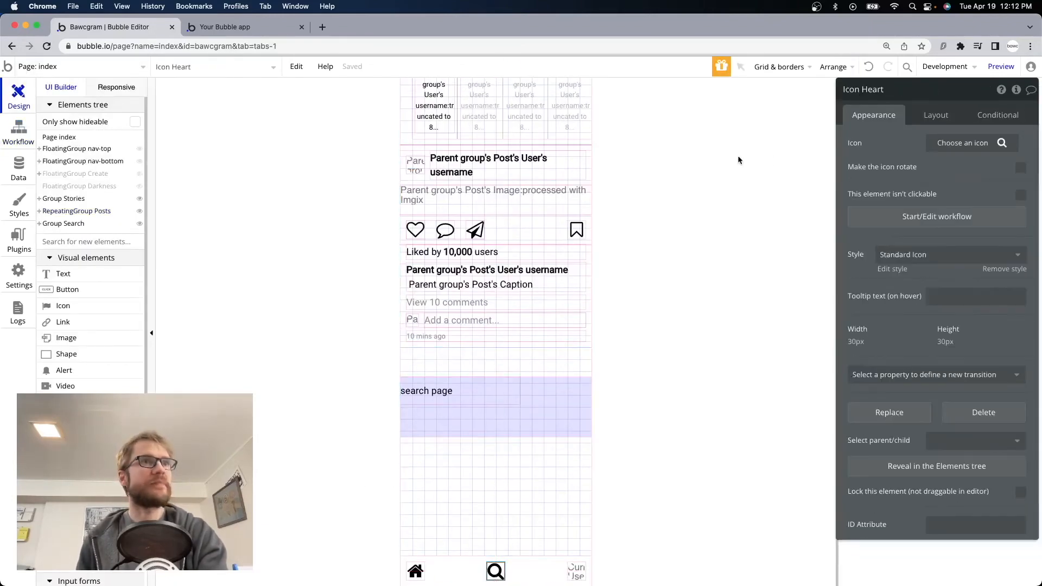
{"action": "left_click", "coordinate": [901, 89]}
{"action": "key", "text": "BackSpace"}
{"action": "key", "text": "BackSpace"}
{"action": "key", "text": "BackSpace"}
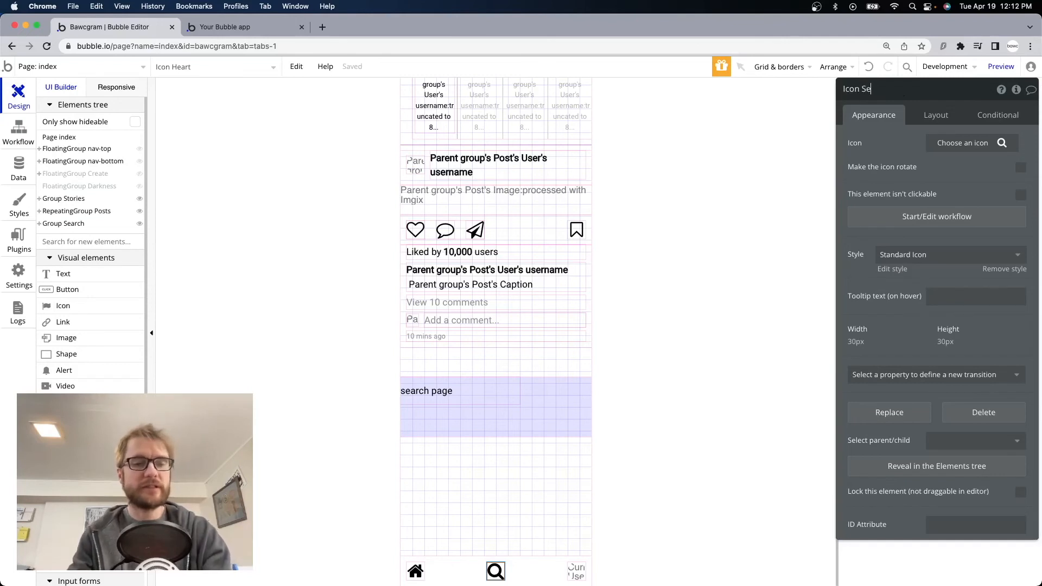
Rename the header's speech-bubble icon as Icon Messages and the header's heart icon as Icon Activity
{"action": "left_click", "coordinate": [418, 571]}
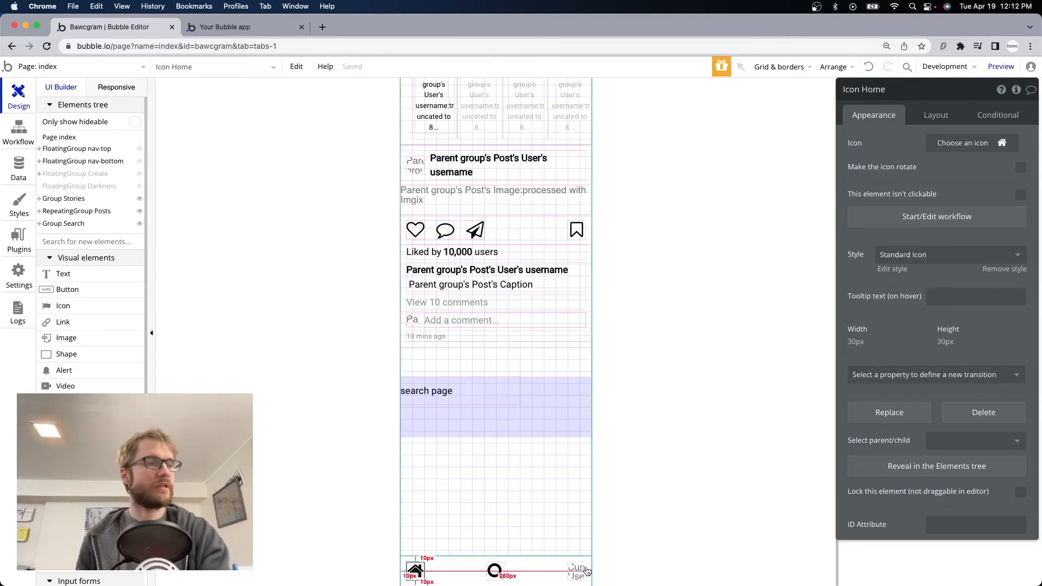
{"action": "left_click", "coordinate": [576, 571]}
{"action": "scroll", "coordinate": [586, 240], "scroll_direction": "up", "scroll_amount": 3}
{"action": "left_click", "coordinate": [576, 94]}
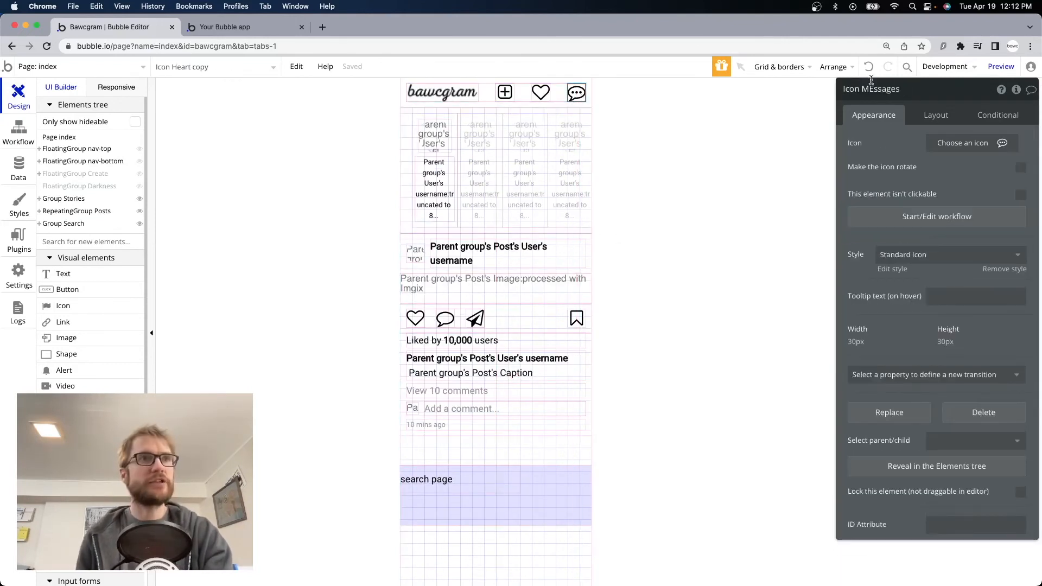
{"action": "left_click", "coordinate": [539, 94]}
{"action": "double_click", "coordinate": [919, 89]}
{"action": "type", "text": "Activity"}
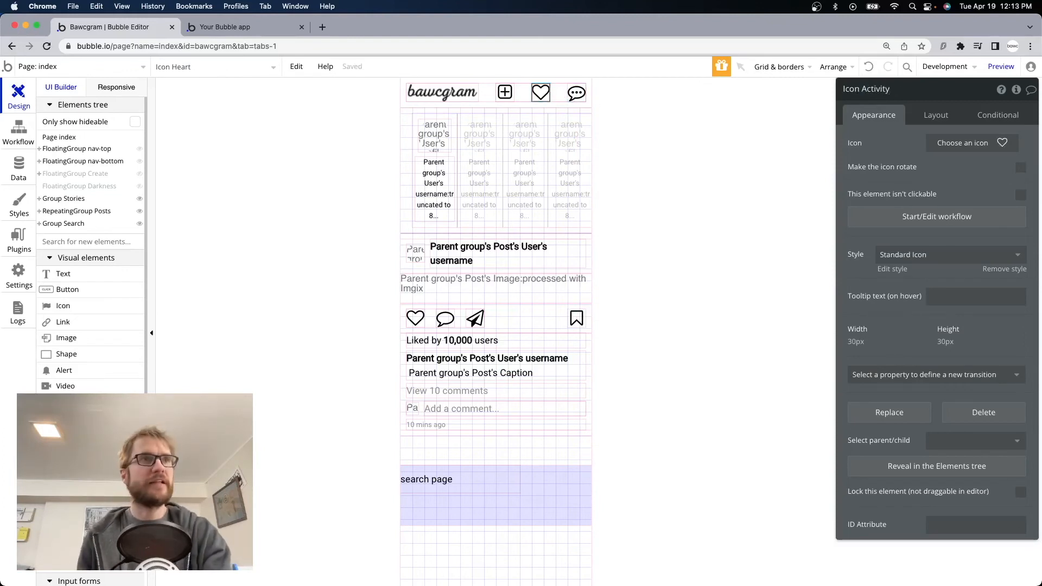
Rename the header's plus icon as Icon Create
{"action": "left_click", "coordinate": [504, 93]}
{"action": "double_click", "coordinate": [903, 91]}
{"action": "key", "text": "BackSpace"}
{"action": "type", "text": "Create"}
Duplicate the workflow event that runs when Icon Search is clicked
{"action": "left_click", "coordinate": [18, 130]}
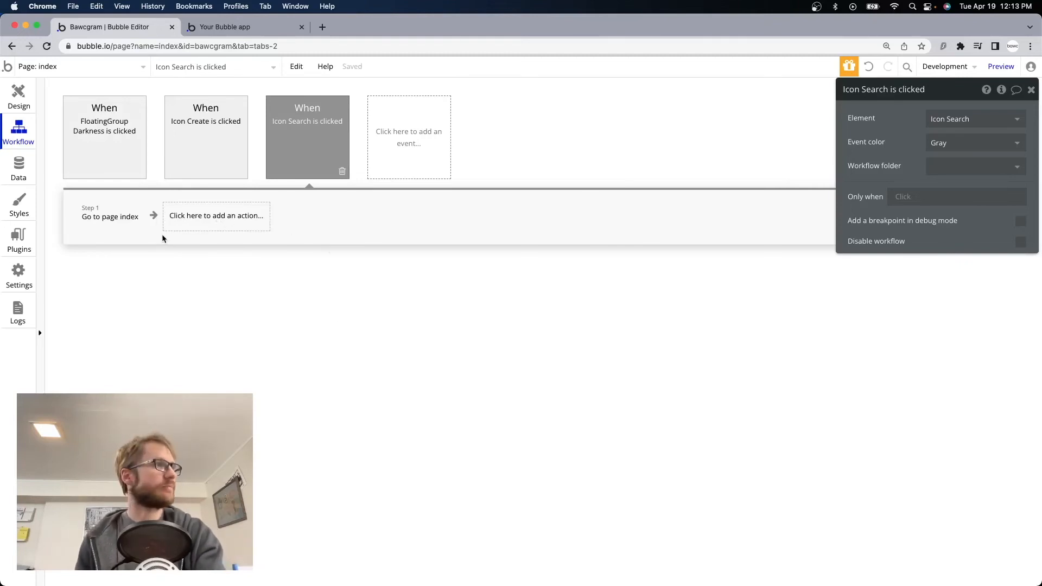
{"action": "right_click", "coordinate": [308, 135]}
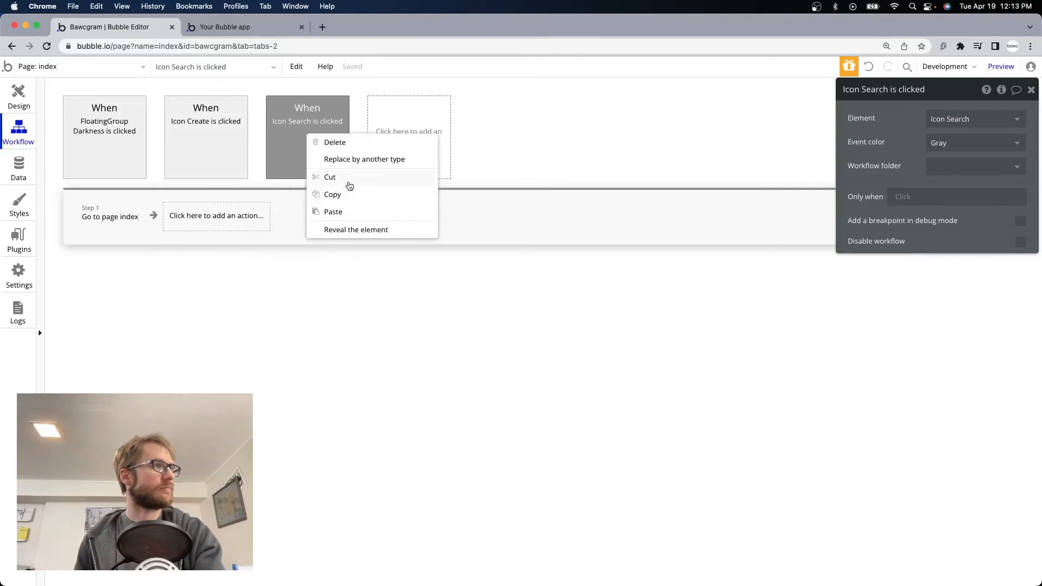
{"action": "left_click", "coordinate": [349, 196]}
{"action": "right_click", "coordinate": [313, 136]}
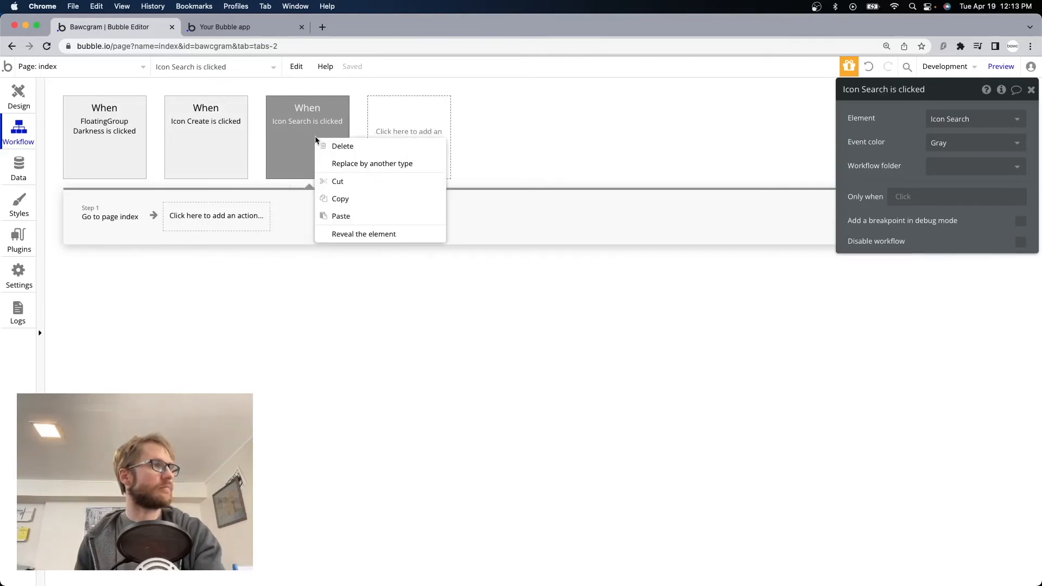
{"action": "left_click", "coordinate": [362, 214]}
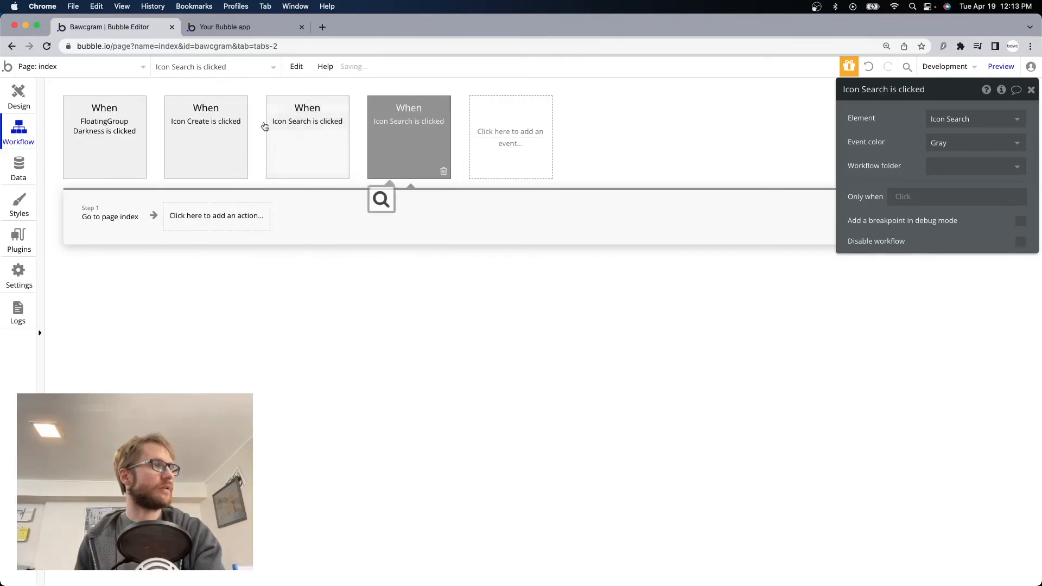
Change the triggering element of the first of the two Icon Search events to Icon Home
{"action": "left_click", "coordinate": [317, 130]}
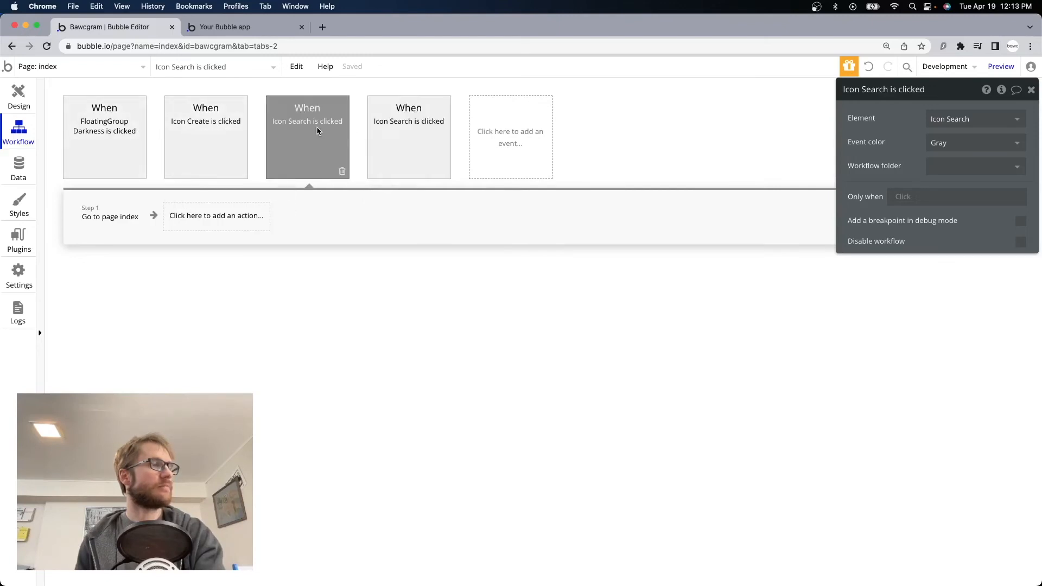
{"action": "left_click", "coordinate": [964, 118]}
{"action": "type", "text": "home"}
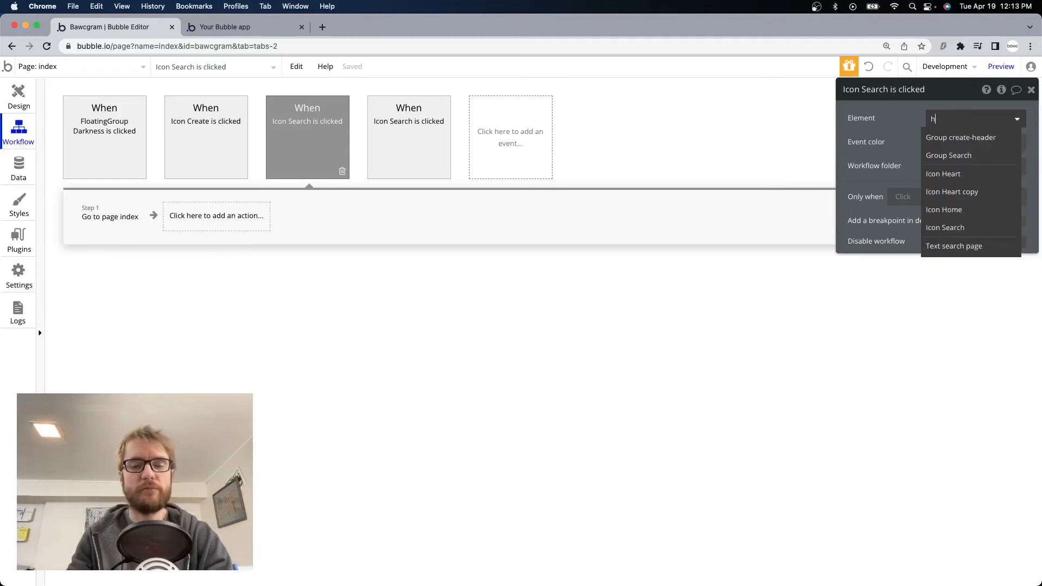
{"action": "left_click", "coordinate": [963, 137]}
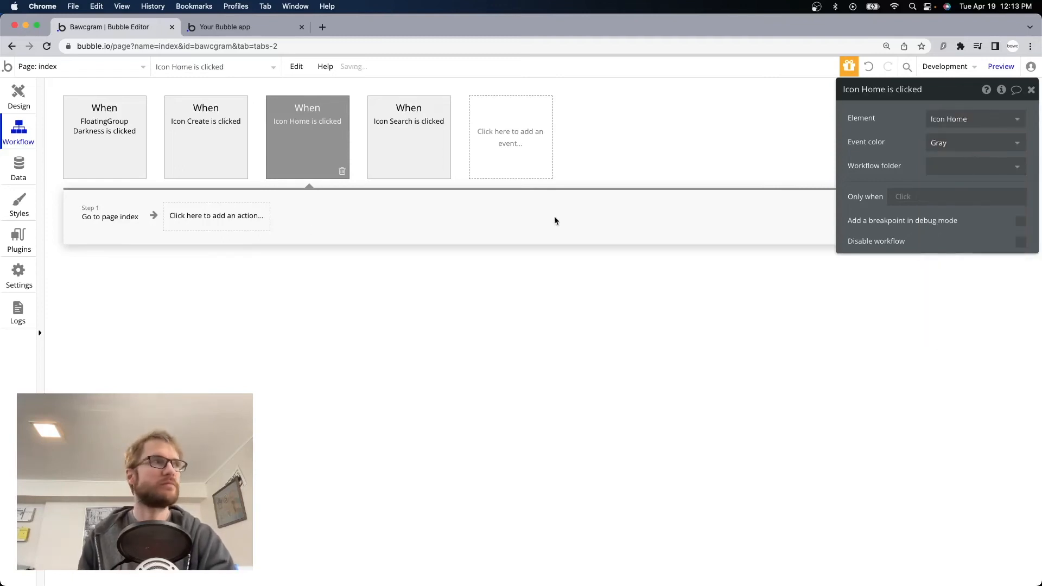
In the Icon Home workflow's Go to page index action, set the page parameter's value to home
{"action": "left_click", "coordinate": [111, 219]}
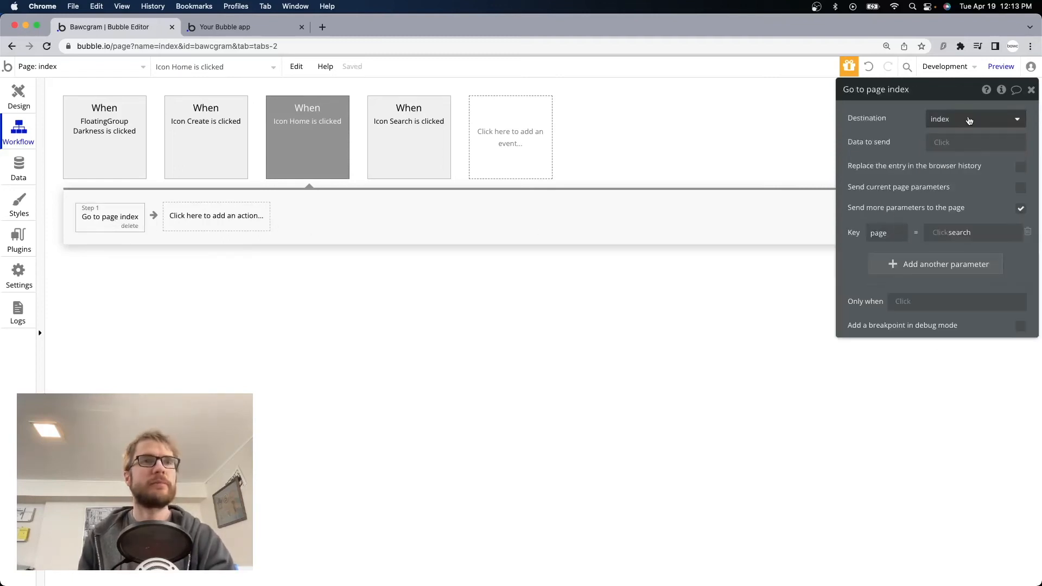
{"action": "double_click", "coordinate": [983, 232]}
{"action": "type", "text": "home"}
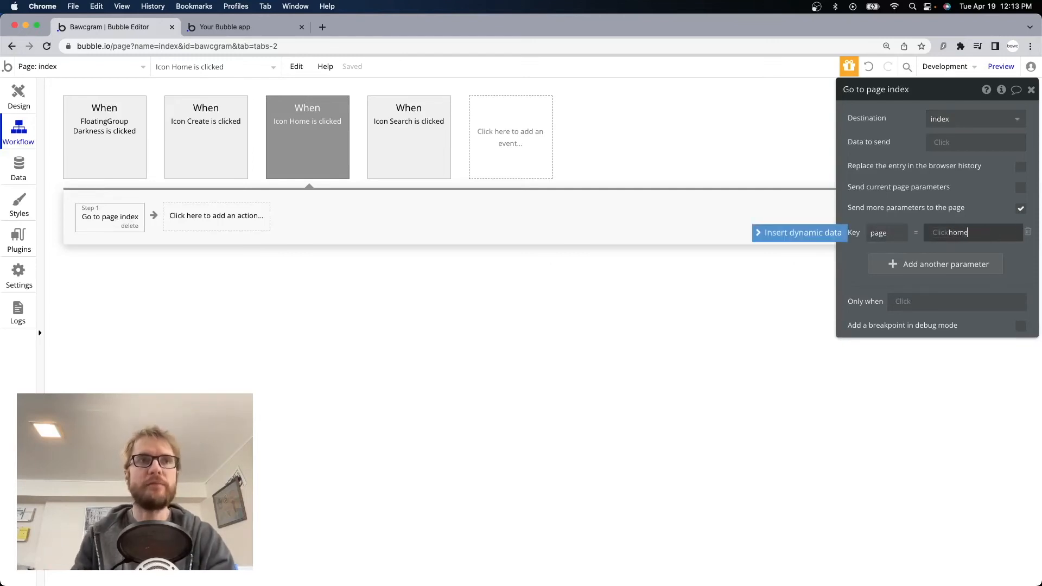
{"action": "left_click", "coordinate": [1016, 263]}
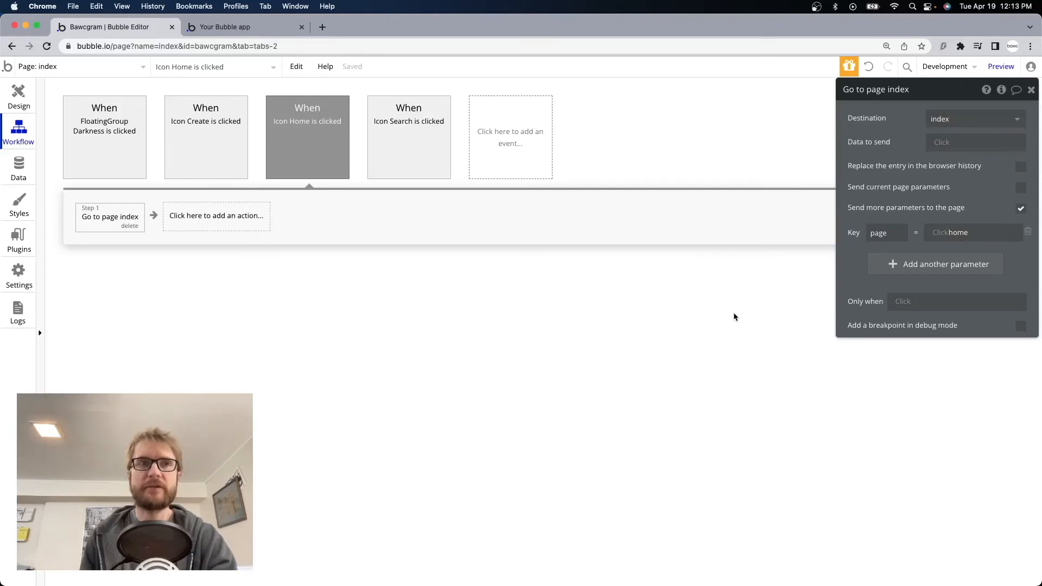
Switch to the app preview, examine the page parameter in its URL, and try the search navigation icon
{"action": "key", "text": "ctrl+Tab"}
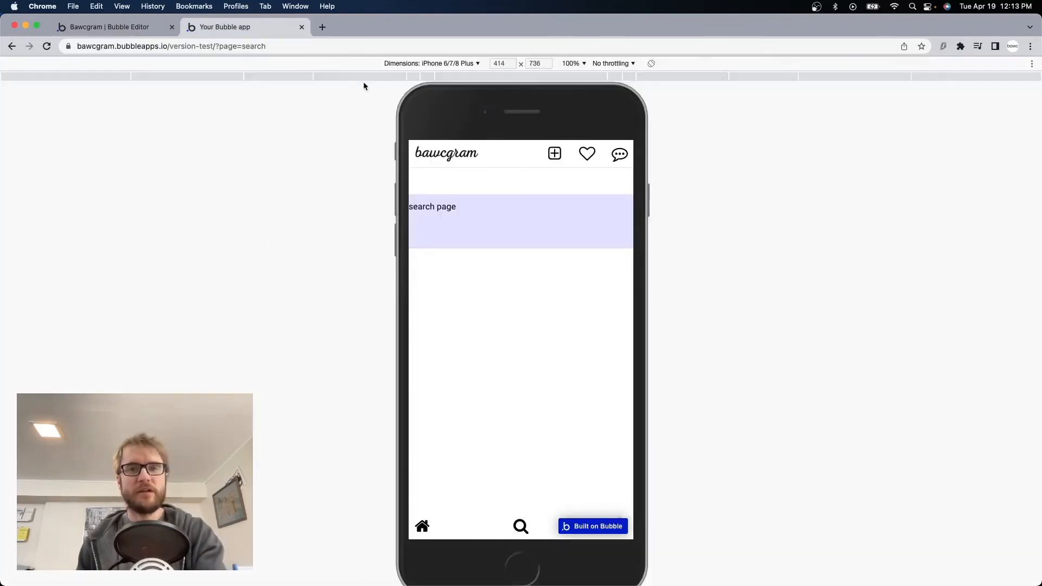
{"action": "double_click", "coordinate": [232, 46]}
{"action": "left_click_drag", "start_coordinate": [245, 46], "coordinate": [310, 49]}
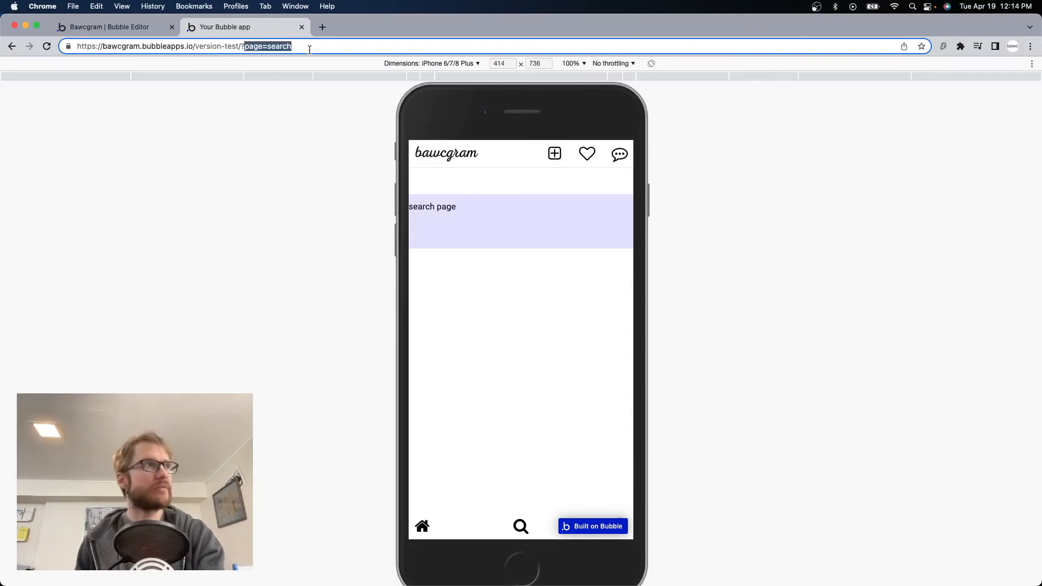
{"action": "left_click", "coordinate": [316, 45]}
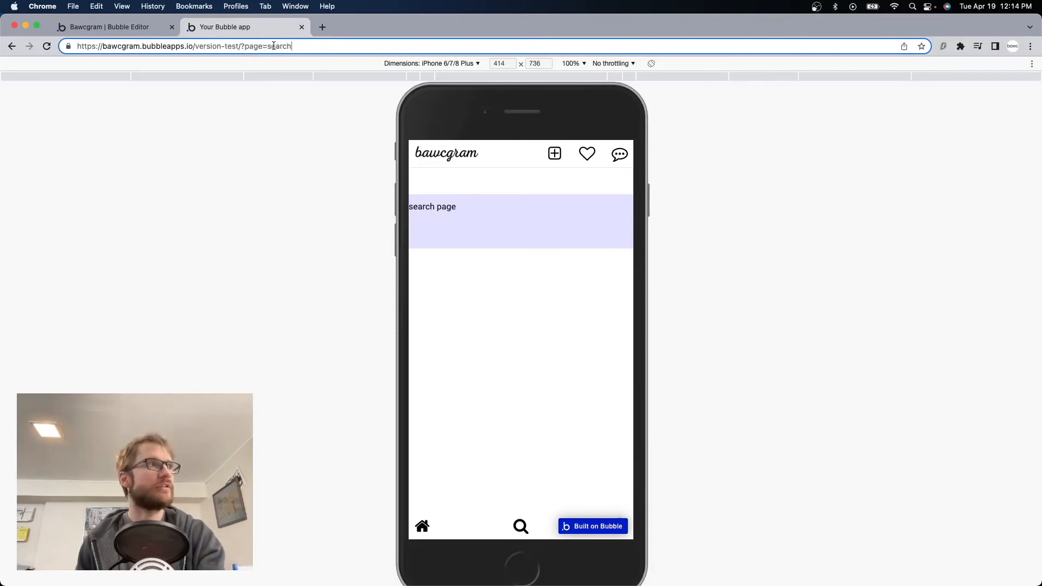
{"action": "left_click", "coordinate": [522, 527]}
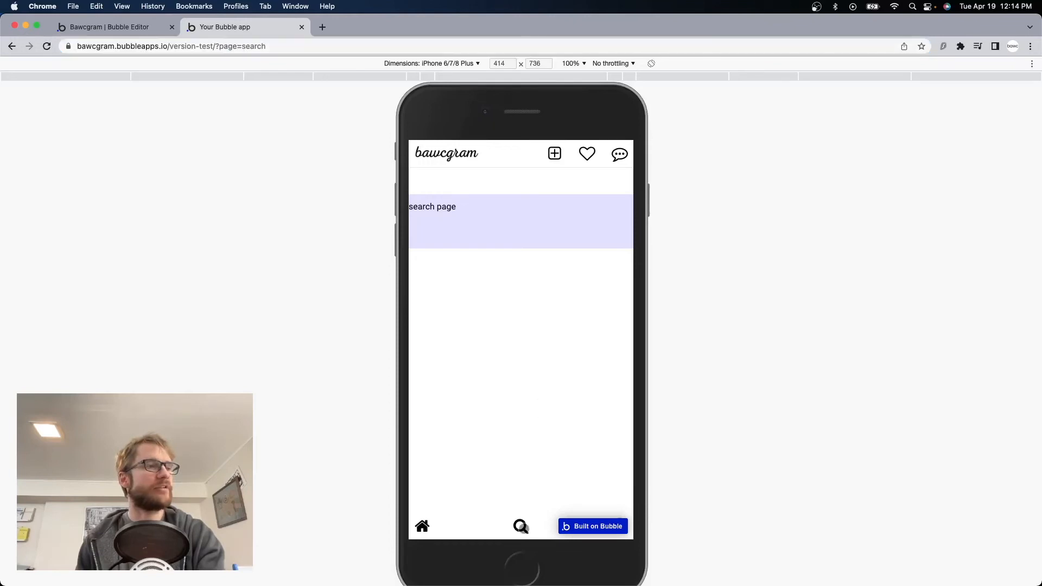
Load the preview with the URL's page parameter changed to home
{"action": "left_click", "coordinate": [238, 46]}
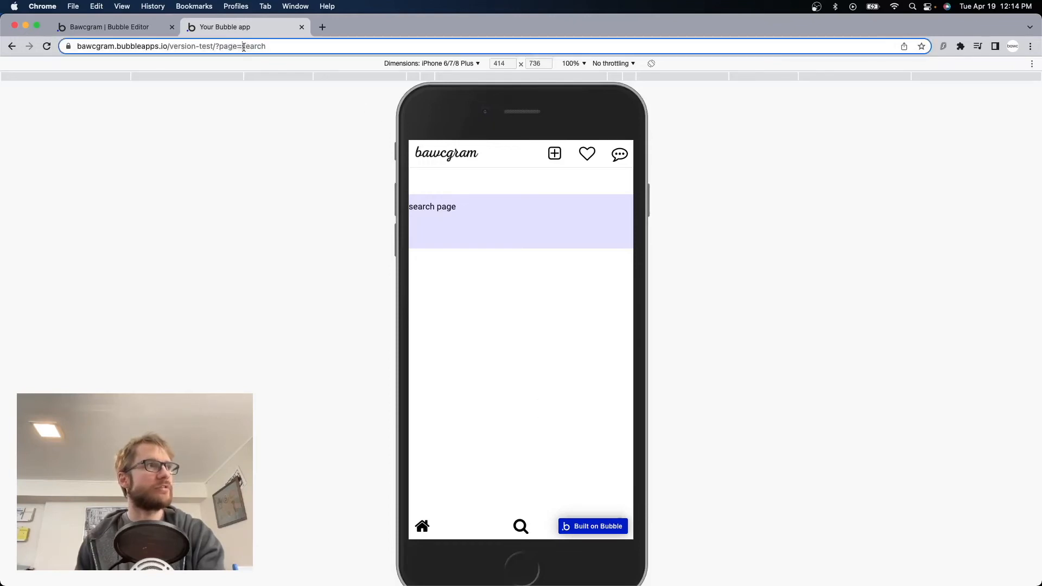
{"action": "left_click", "coordinate": [273, 48]}
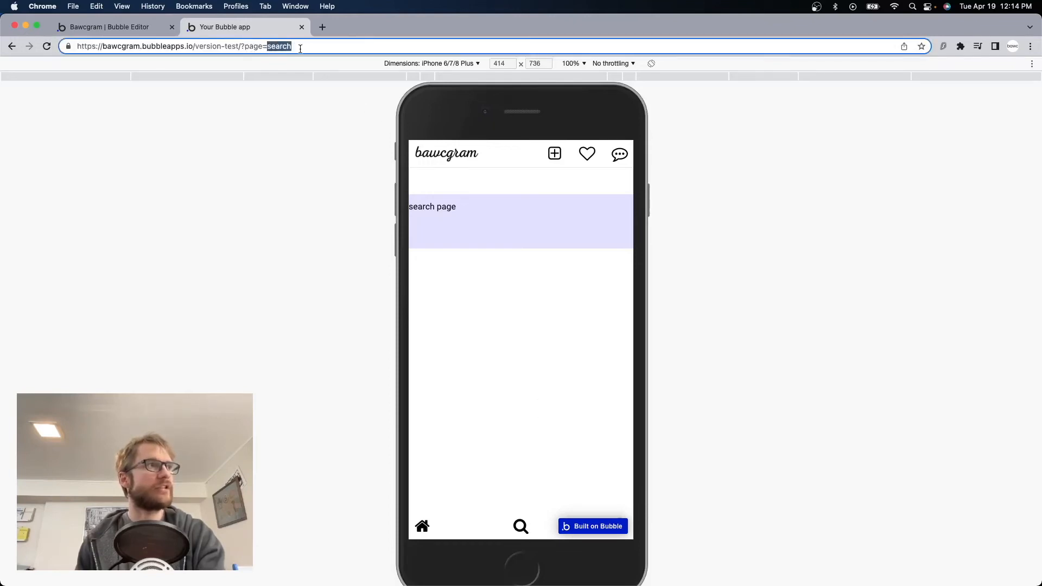
{"action": "type", "text": "home"}
{"action": "key", "text": "Return"}
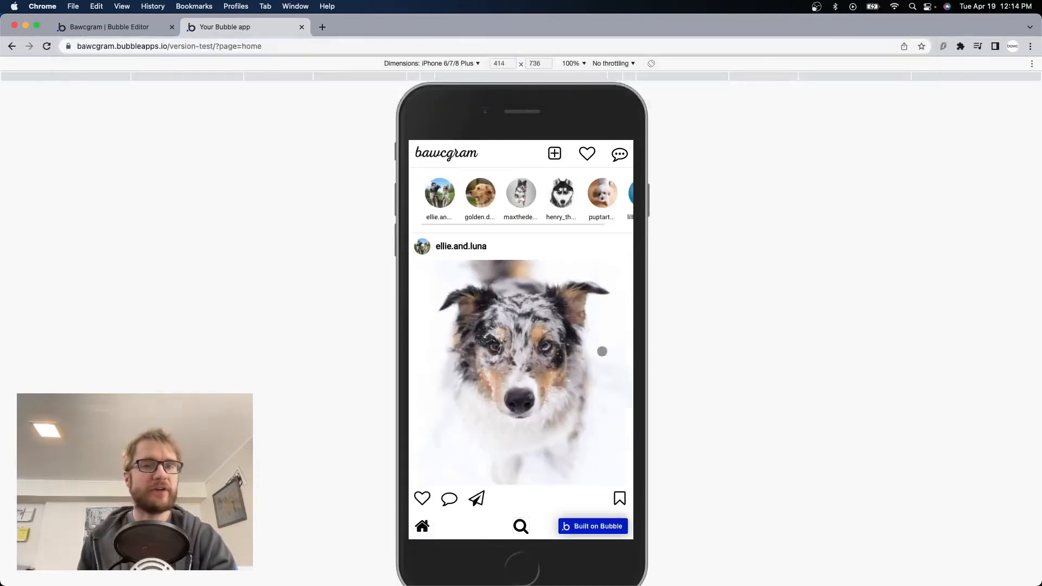
Test the search and home navigation icons in the preview, checking the page URL after each
{"action": "left_click", "coordinate": [520, 526]}
{"action": "left_click", "coordinate": [251, 47]}
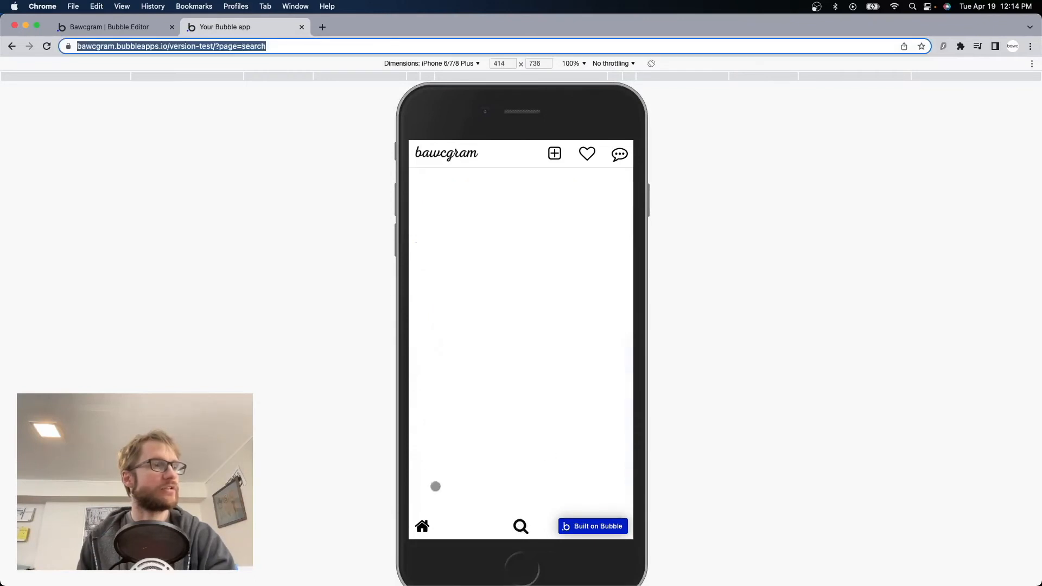
{"action": "left_click", "coordinate": [423, 526]}
{"action": "left_click", "coordinate": [240, 47]}
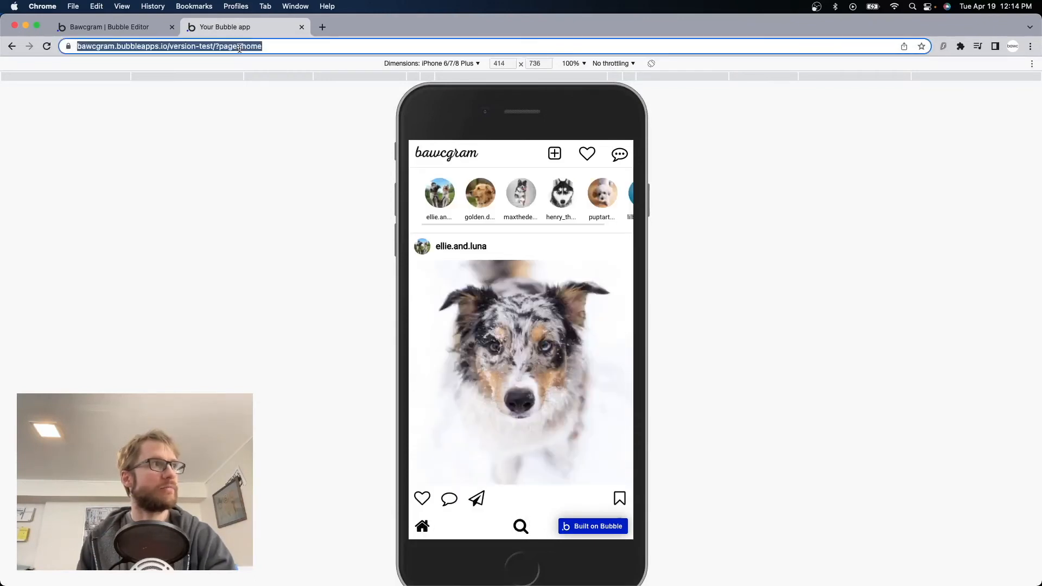
{"action": "left_click", "coordinate": [781, 319]}
Look through the home feed's posts, return to its beginning, and check the page URL again
{"action": "scroll", "coordinate": [496, 388], "scroll_direction": "down", "scroll_amount": 5}
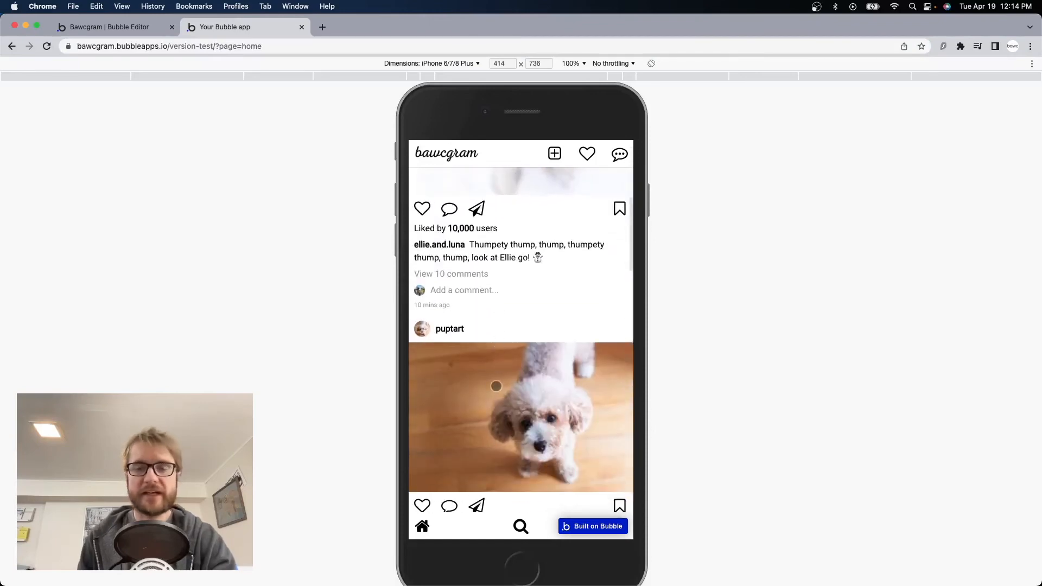
{"action": "scroll", "coordinate": [493, 387], "scroll_direction": "down", "scroll_amount": 3}
{"action": "scroll", "coordinate": [493, 388], "scroll_direction": "down", "scroll_amount": 12}
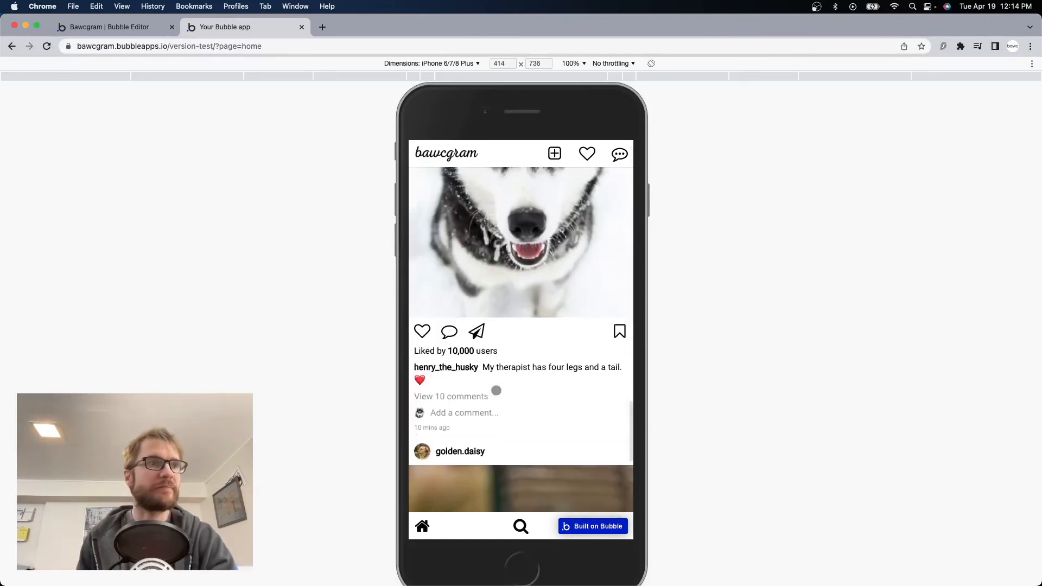
{"action": "scroll", "coordinate": [496, 390], "scroll_direction": "up", "scroll_amount": 20}
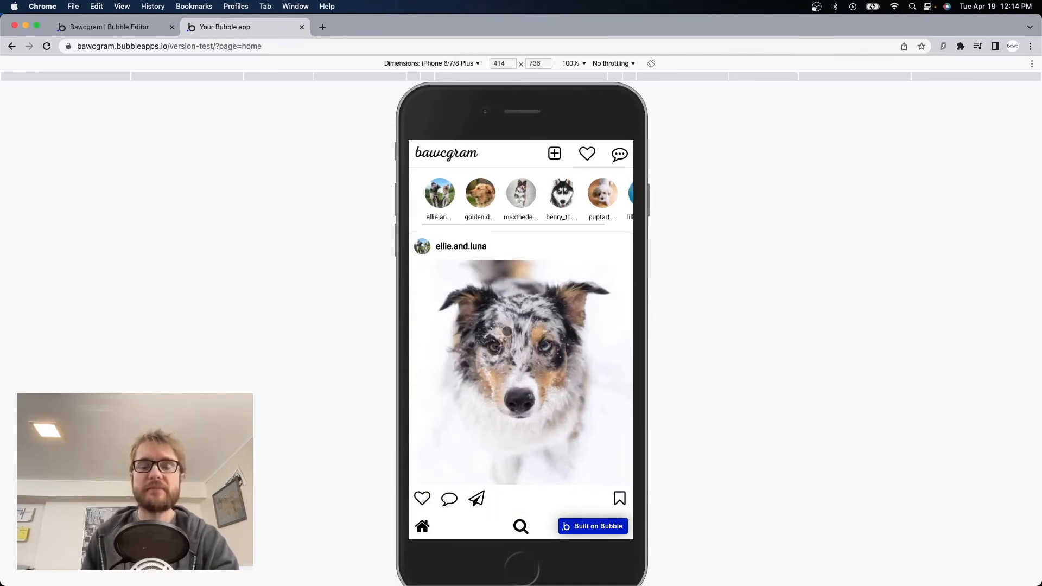
{"action": "left_click", "coordinate": [239, 46]}
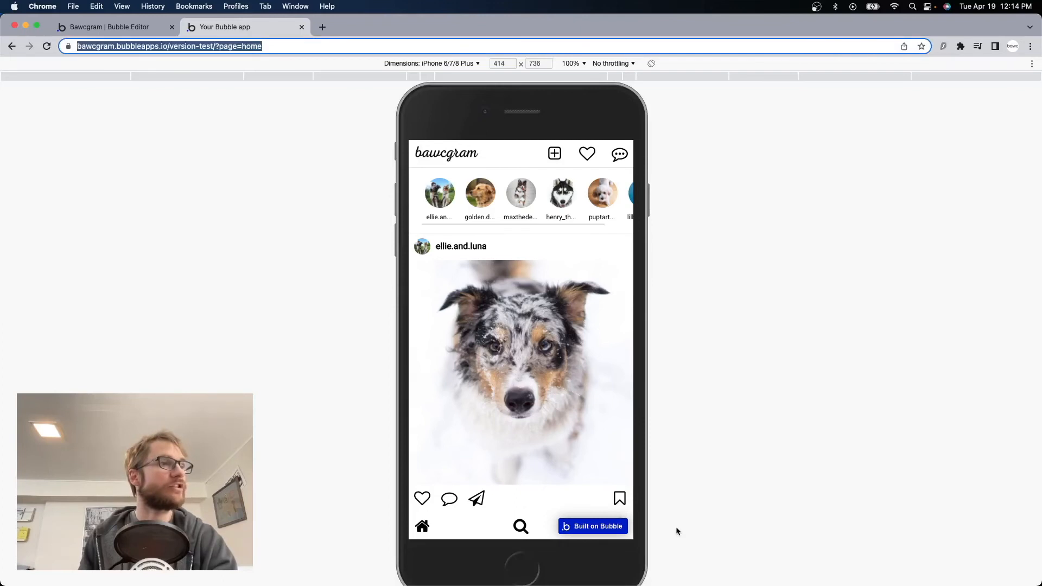
Test the search navigation icon in the preview and look through the search page for its content
{"action": "left_click", "coordinate": [521, 525]}
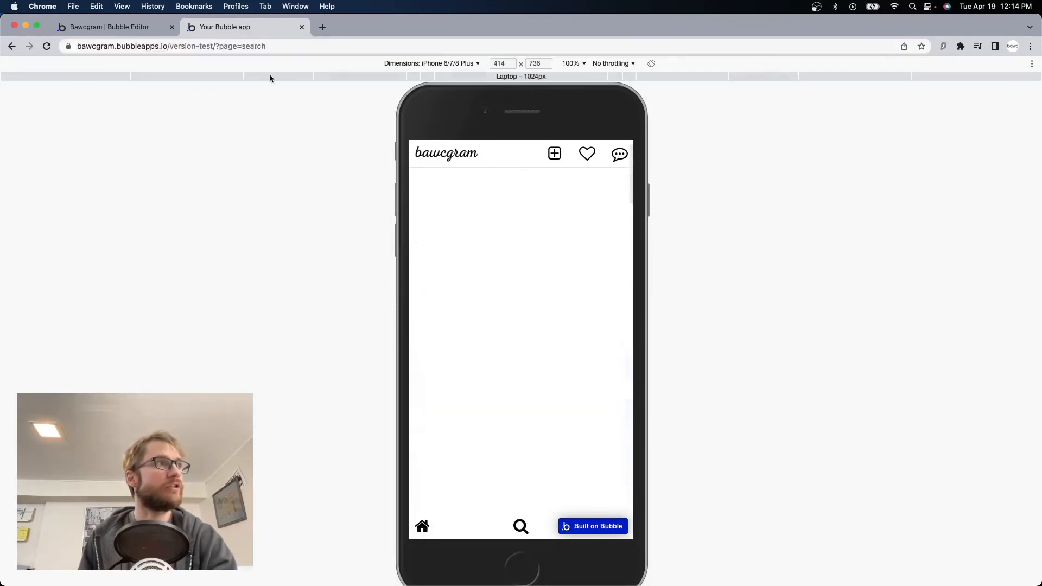
{"action": "scroll", "coordinate": [510, 321], "scroll_direction": "down", "scroll_amount": 5}
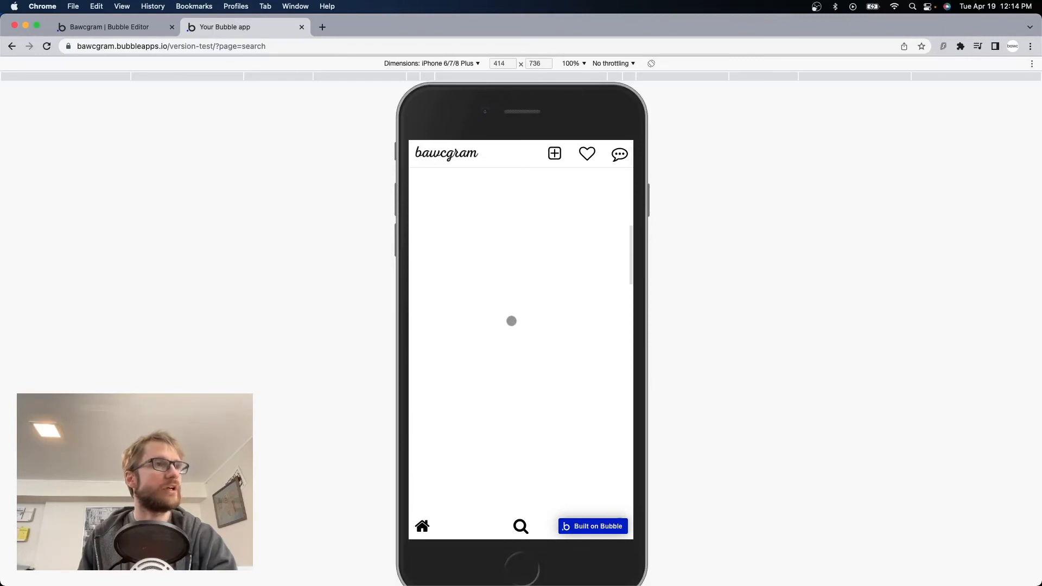
{"action": "scroll", "coordinate": [514, 327], "scroll_direction": "up", "scroll_amount": 8}
{"action": "scroll", "coordinate": [525, 343], "scroll_direction": "down", "scroll_amount": 8}
{"action": "scroll", "coordinate": [525, 343], "scroll_direction": "down", "scroll_amount": 10}
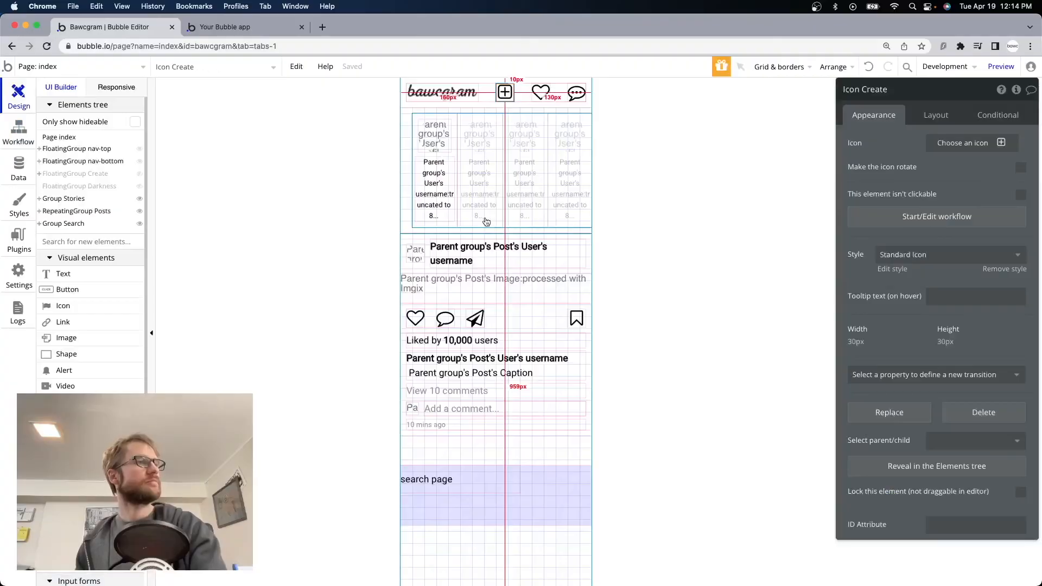
Switch to the Bubble editor and make Group Stories, RepeatingGroup Posts and Group Search collapse when hidden
{"action": "left_click", "coordinate": [505, 238]}
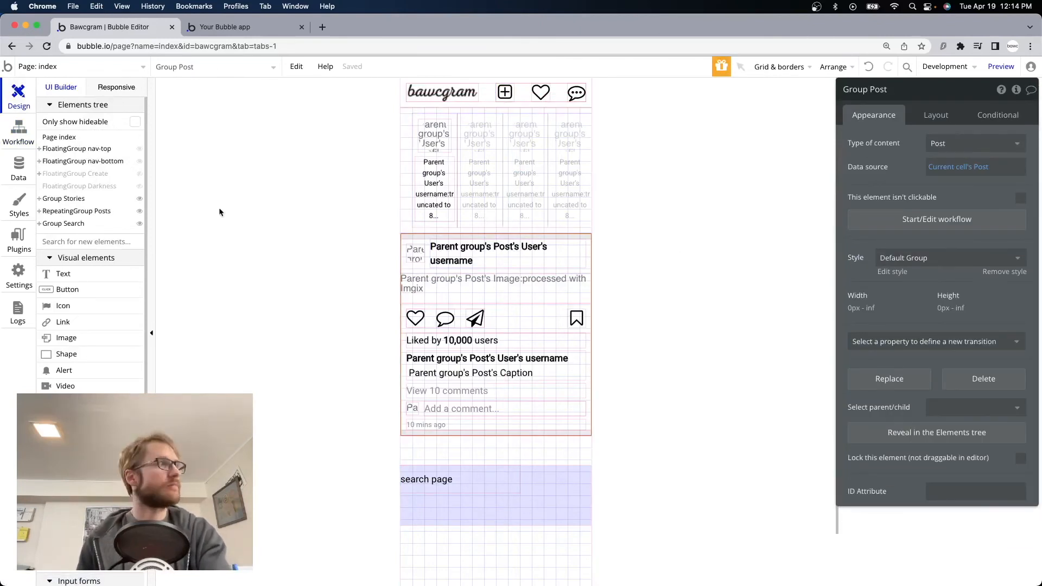
{"action": "left_click", "coordinate": [70, 199]}
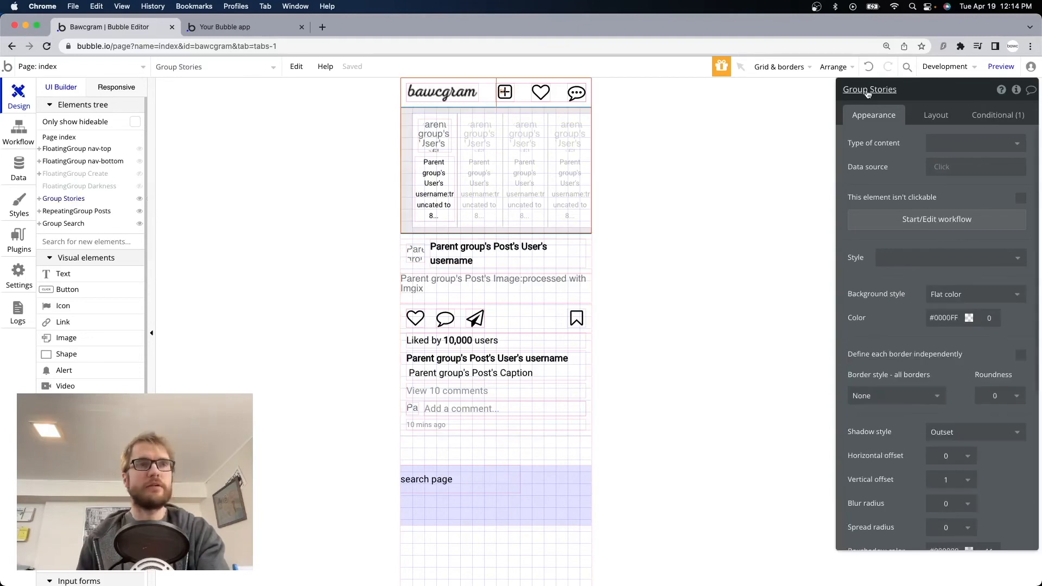
{"action": "left_click", "coordinate": [939, 119]}
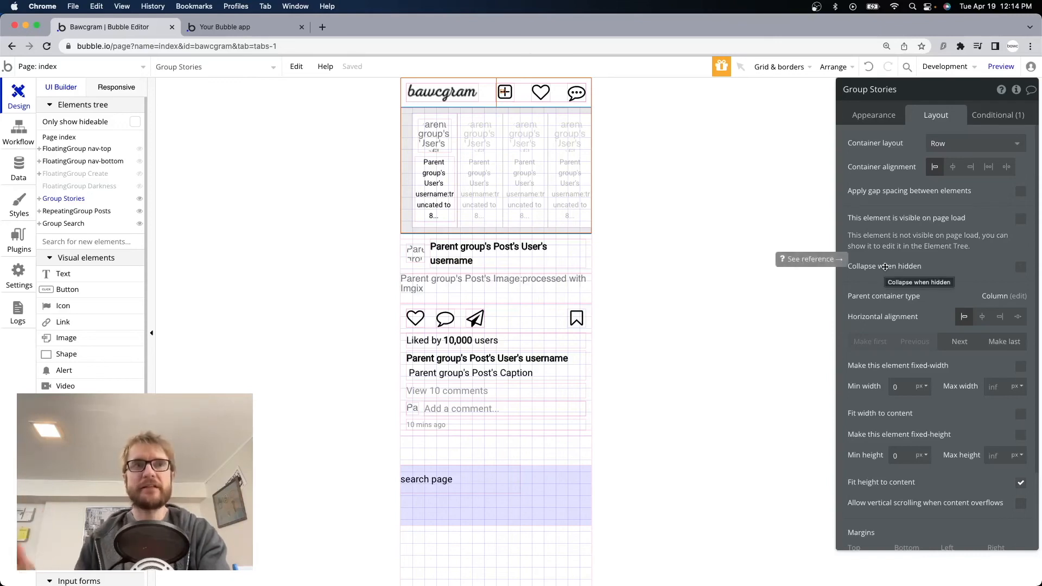
{"action": "left_click", "coordinate": [1020, 267]}
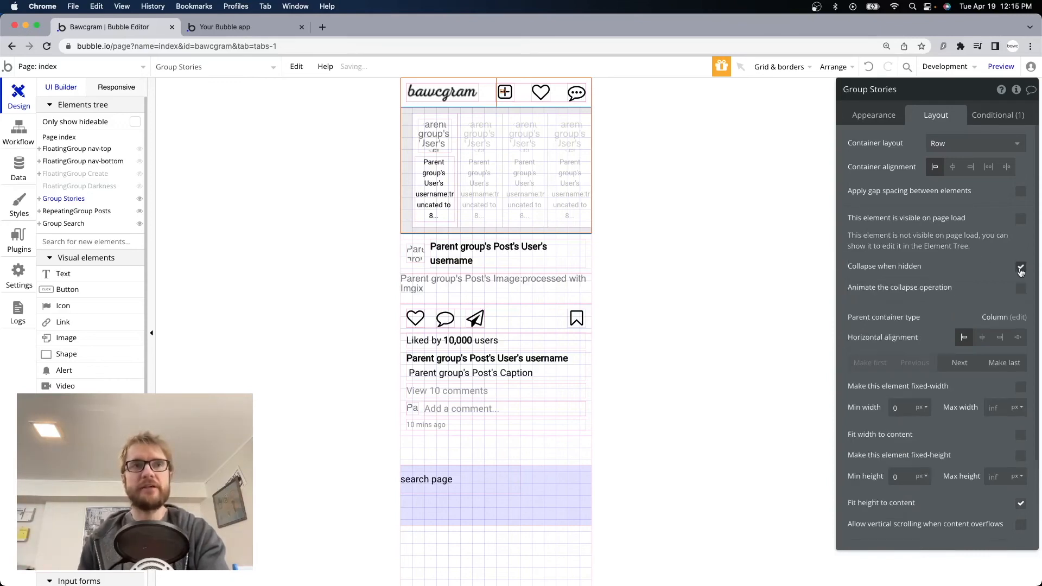
{"action": "left_click", "coordinate": [59, 210]}
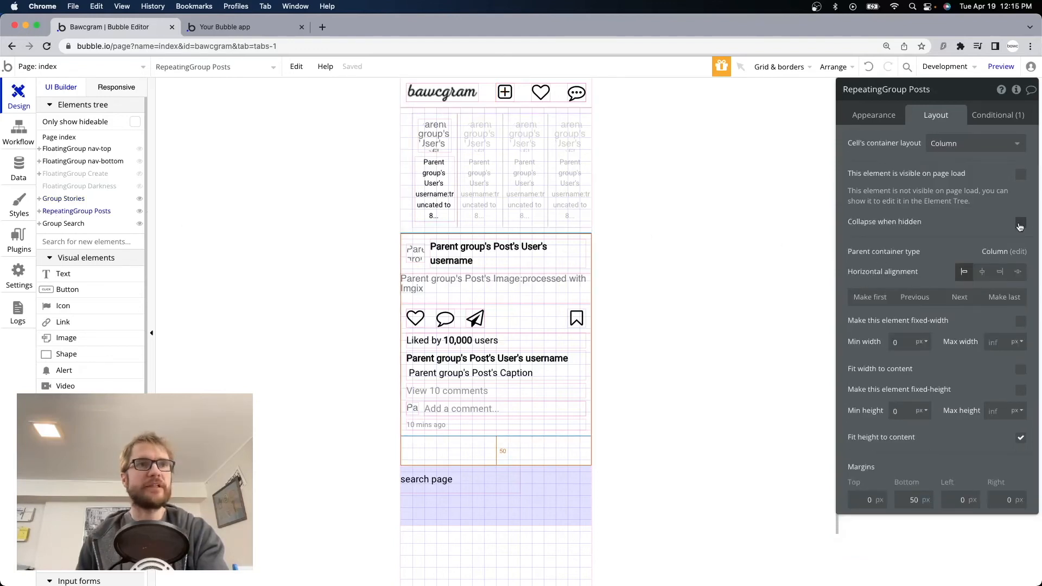
{"action": "left_click", "coordinate": [538, 490]}
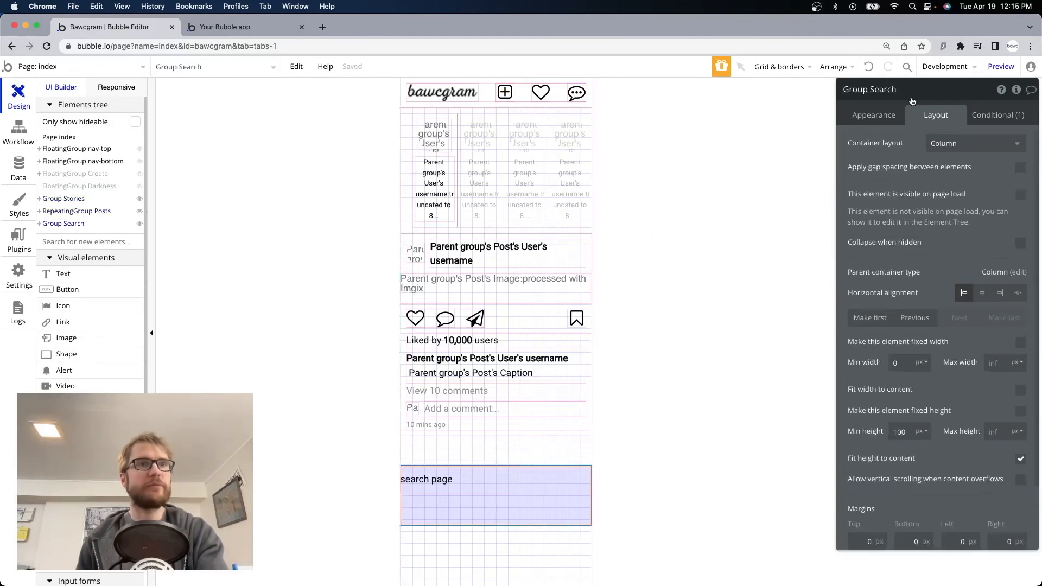
{"action": "left_click", "coordinate": [1020, 248]}
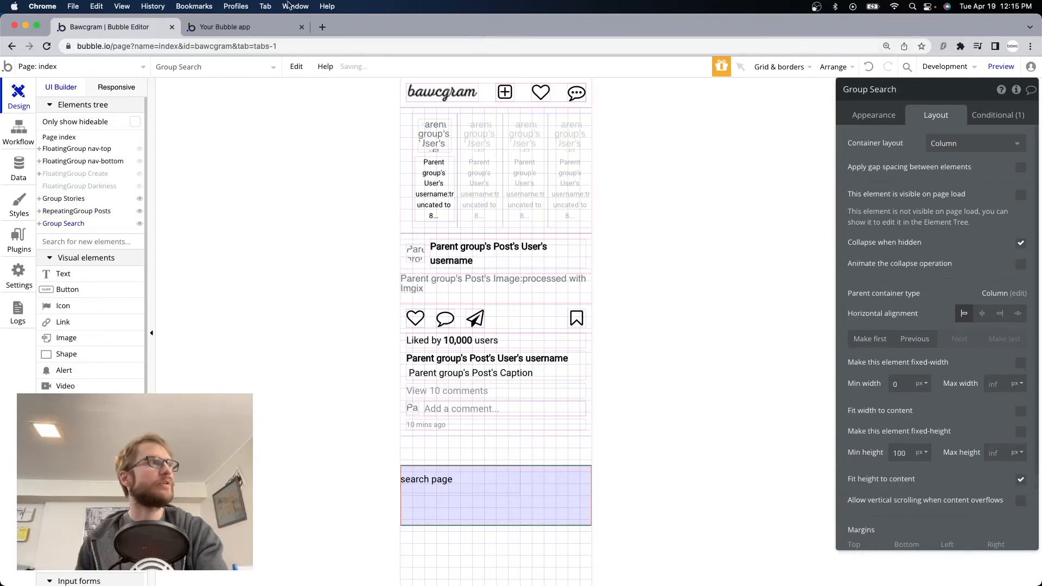
Switch to the app preview and test the search and home navigation icons, looking through the home feed in between
{"action": "left_click", "coordinate": [245, 28]}
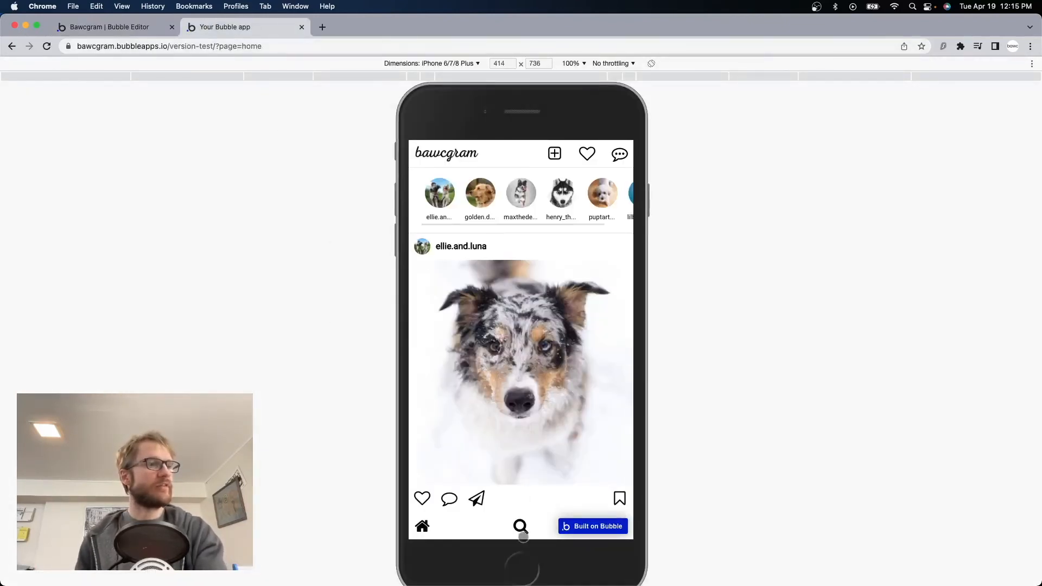
{"action": "left_click", "coordinate": [521, 528]}
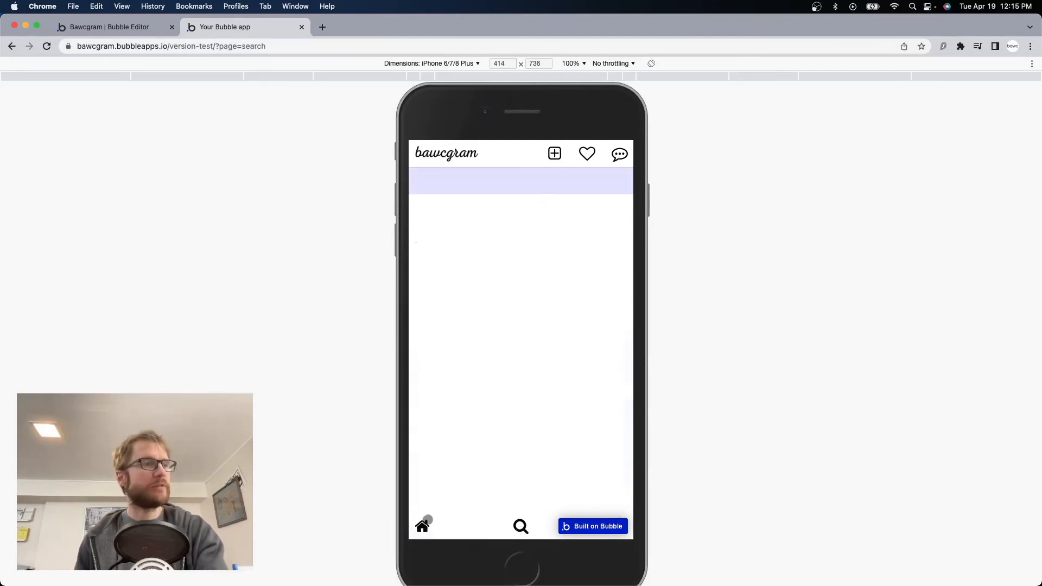
{"action": "scroll", "coordinate": [485, 370], "scroll_direction": "down", "scroll_amount": 7}
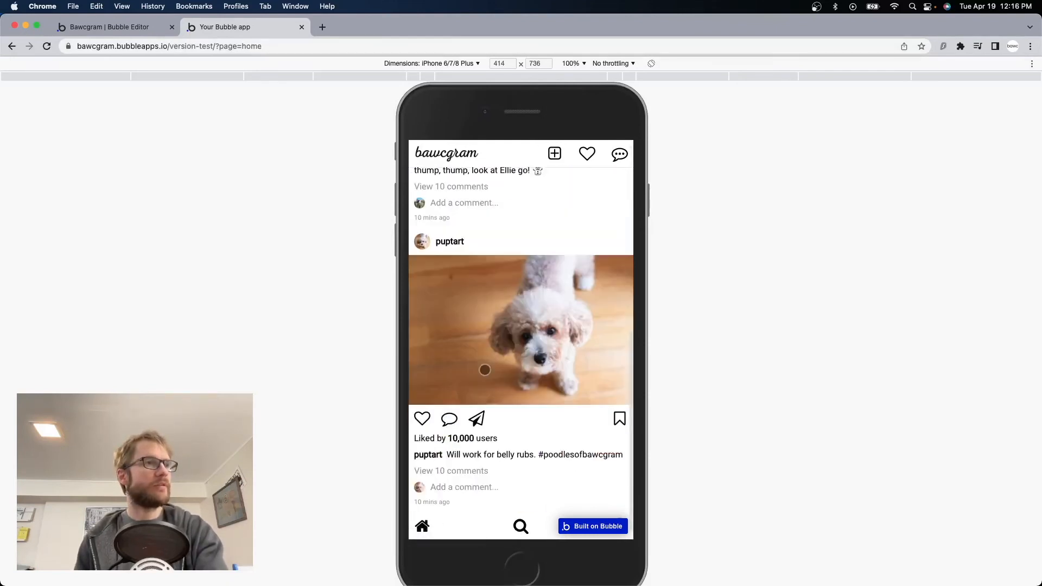
{"action": "scroll", "coordinate": [485, 370], "scroll_direction": "up", "scroll_amount": 7}
{"action": "left_click", "coordinate": [521, 527]}
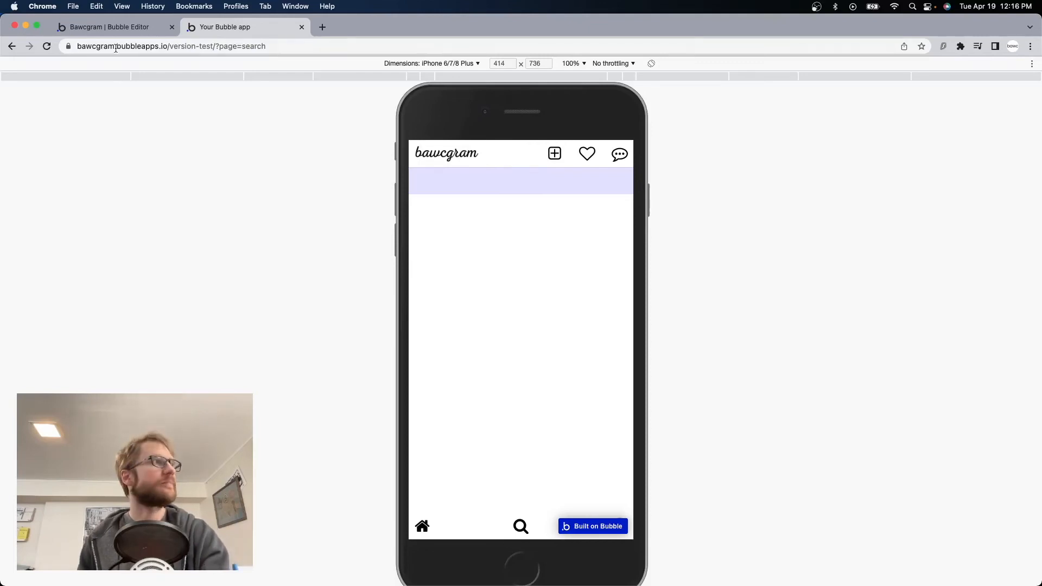
Return to the Bubble editor and set Group Search's top margin to 70 px
{"action": "left_click", "coordinate": [116, 31]}
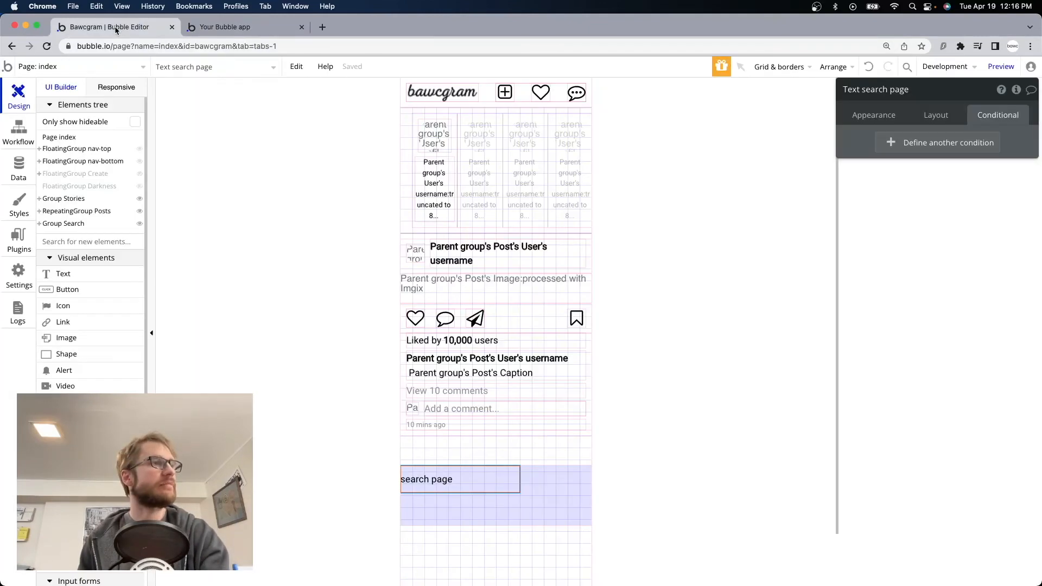
{"action": "left_click", "coordinate": [549, 498]}
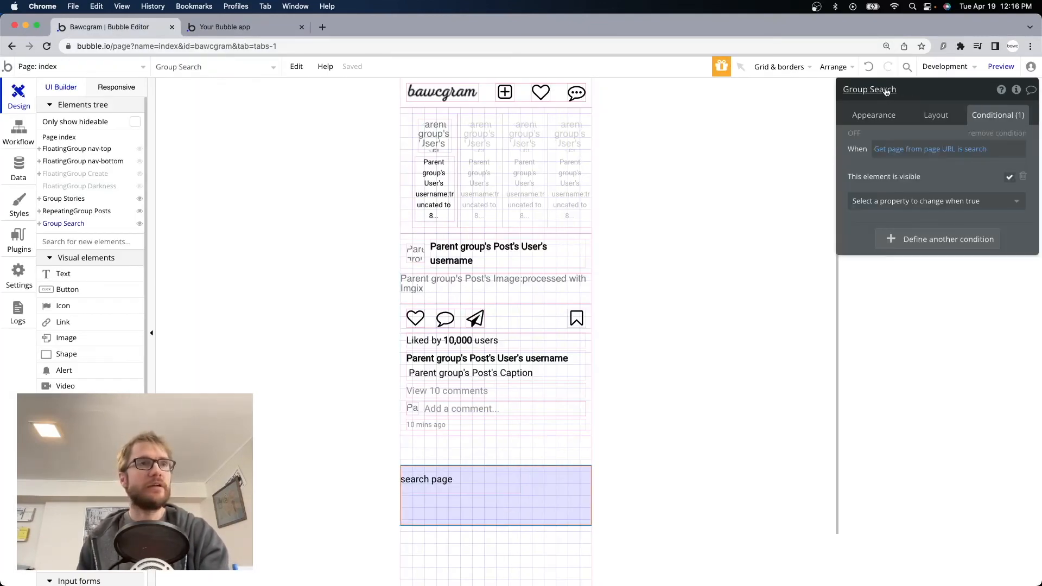
{"action": "left_click", "coordinate": [934, 114]}
{"action": "scroll", "coordinate": [912, 325], "scroll_direction": "down", "scroll_amount": 5}
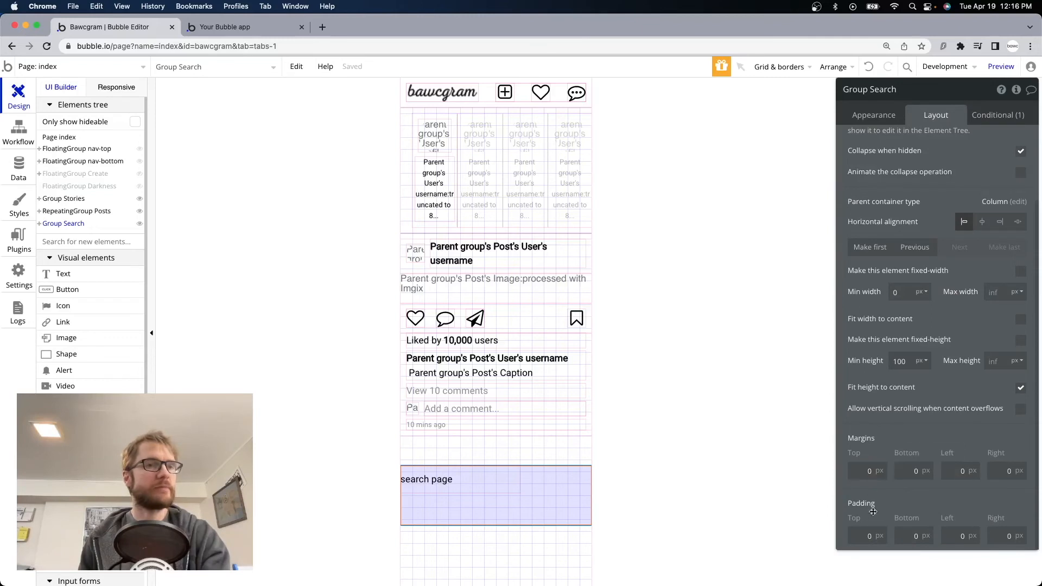
{"action": "left_click", "coordinate": [861, 471]}
{"action": "type", "text": "70"}
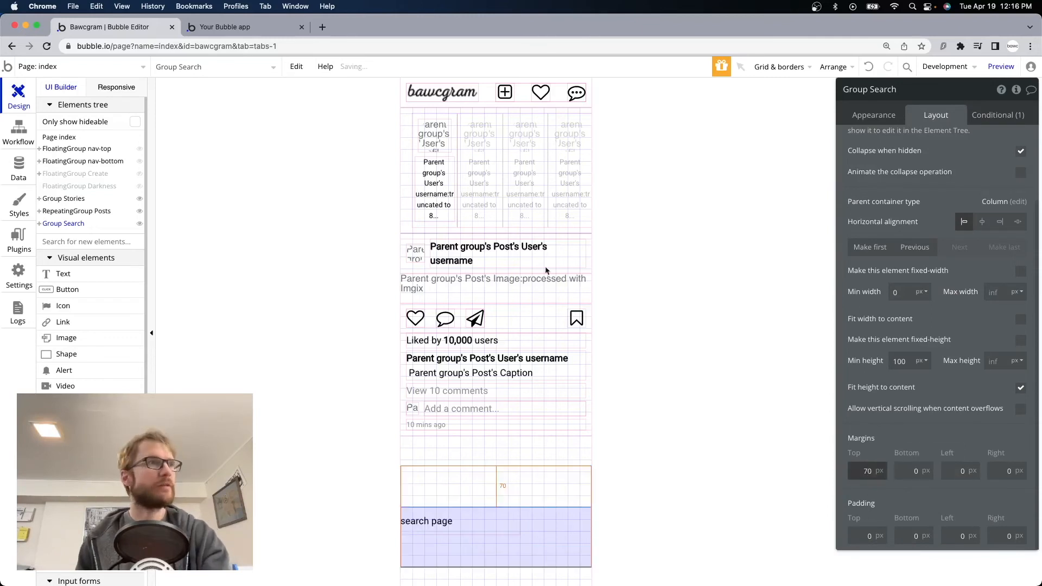
Check Group Stories' margins and give Group Search the same 50 px top margin
{"action": "left_click", "coordinate": [70, 201]}
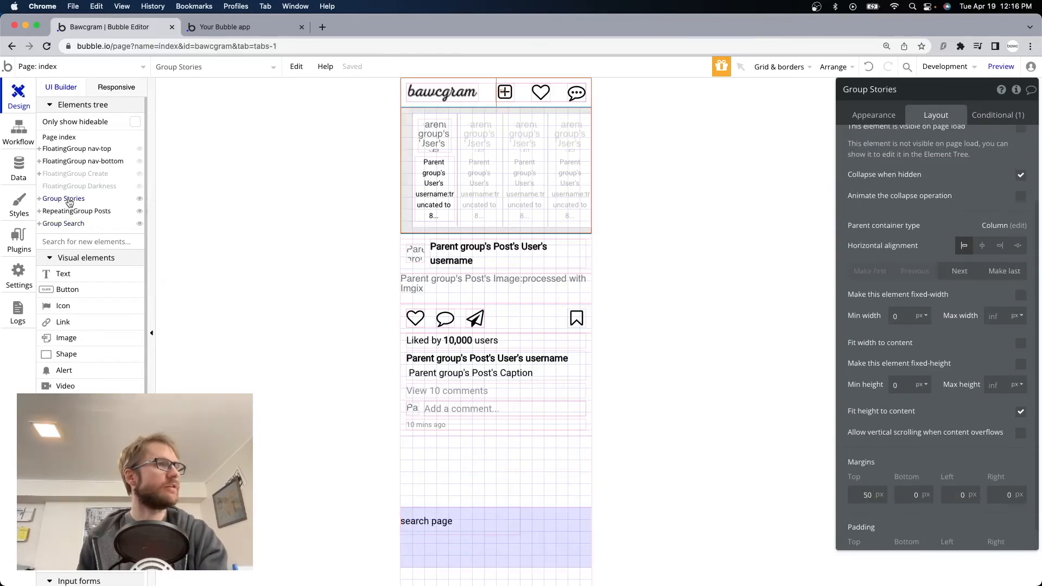
{"action": "scroll", "coordinate": [884, 476], "scroll_direction": "down", "scroll_amount": 1}
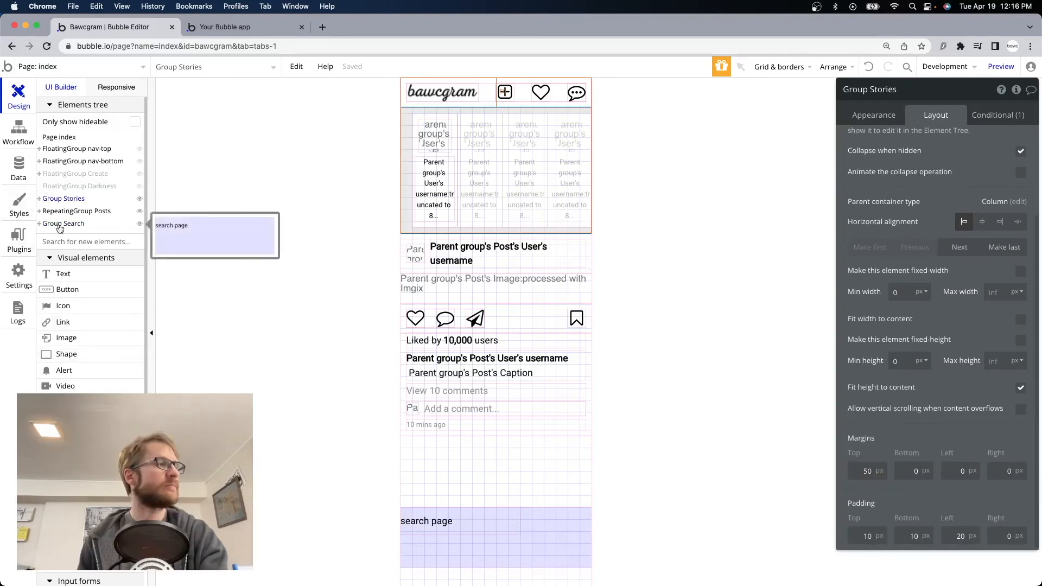
Switch to the app preview and check the search section's placement while toggling between home and search
{"action": "key", "text": "ctrl+Tab"}
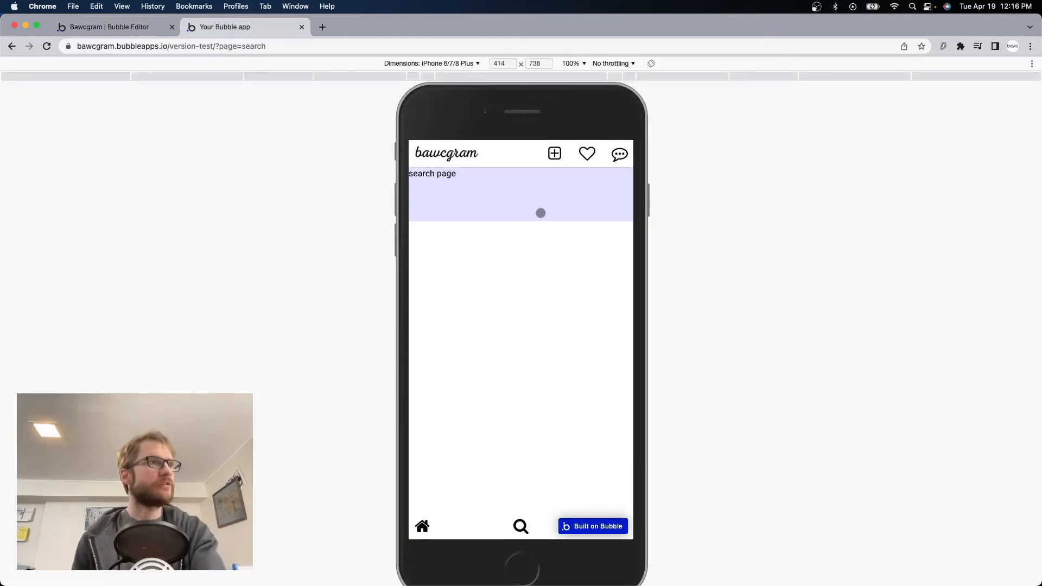
{"action": "left_click", "coordinate": [423, 527]}
{"action": "left_click", "coordinate": [521, 526]}
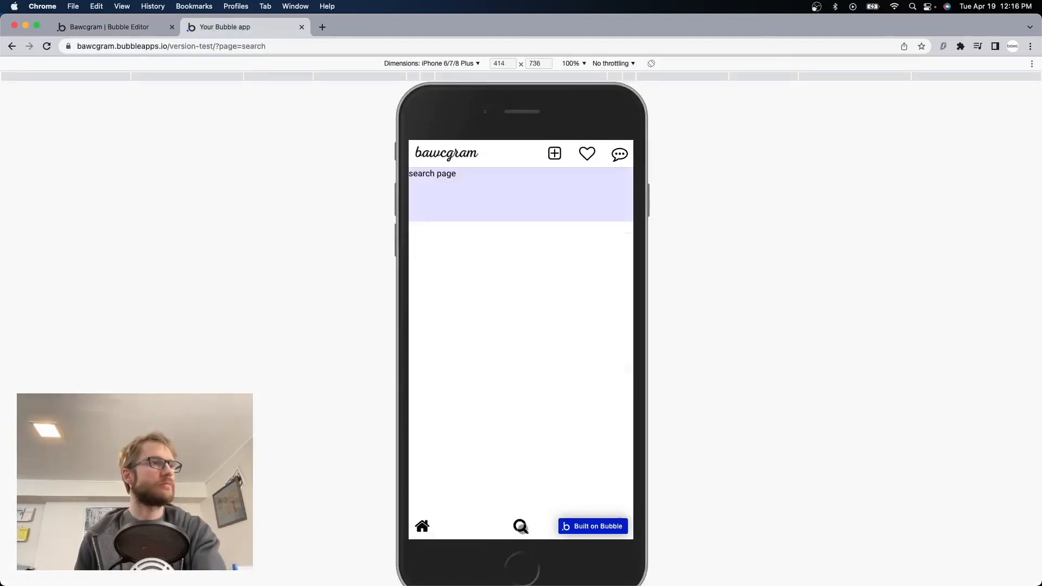
Return to the Bubble editor, duplicate Group Search with copy and paste, and show the copy on the canvas
{"action": "left_click", "coordinate": [108, 27]}
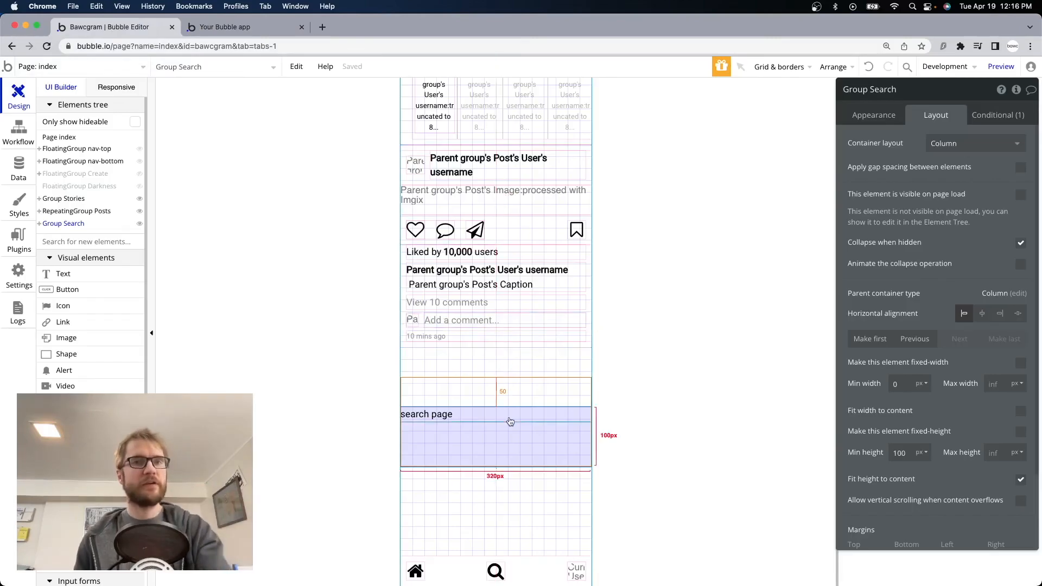
{"action": "right_click", "coordinate": [461, 456]}
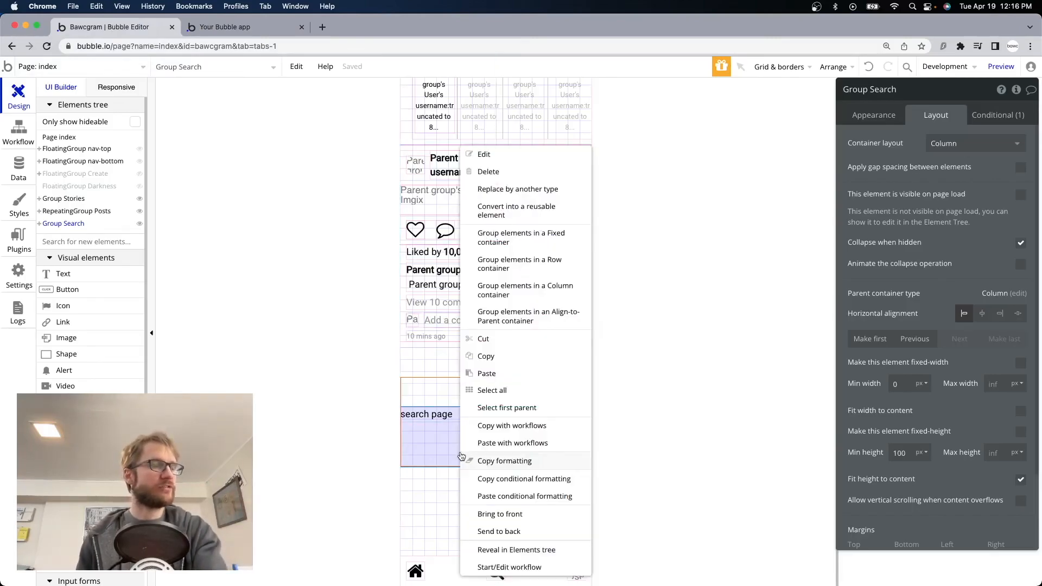
{"action": "left_click", "coordinate": [502, 356]}
{"action": "right_click", "coordinate": [465, 459]}
{"action": "left_click", "coordinate": [490, 373]}
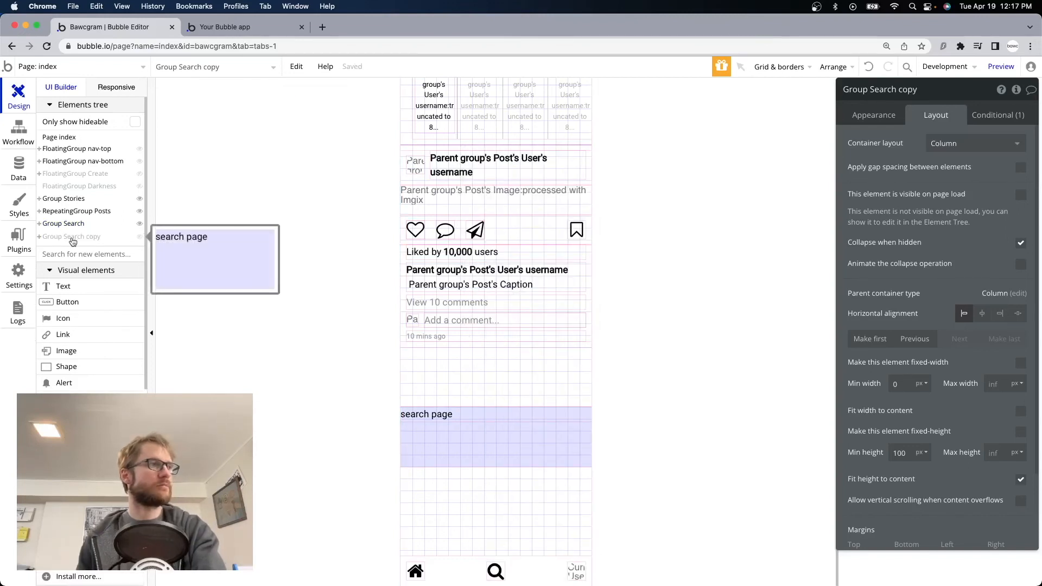
{"action": "left_click", "coordinate": [139, 236]}
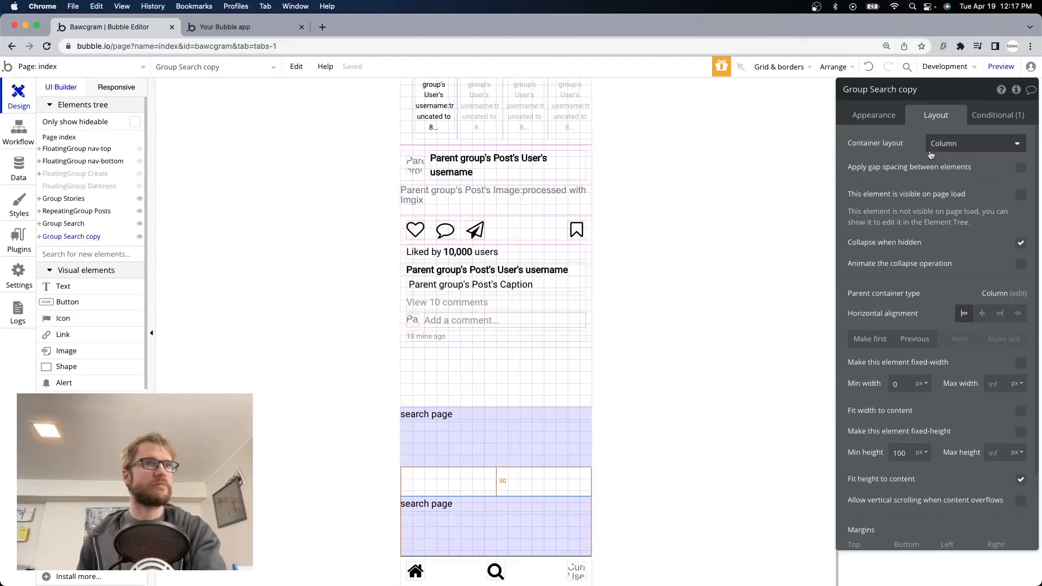
Rename the copied search group as Group Profile
{"action": "left_click", "coordinate": [901, 92]}
{"action": "left_click_drag", "start_coordinate": [918, 89], "coordinate": [873, 91]}
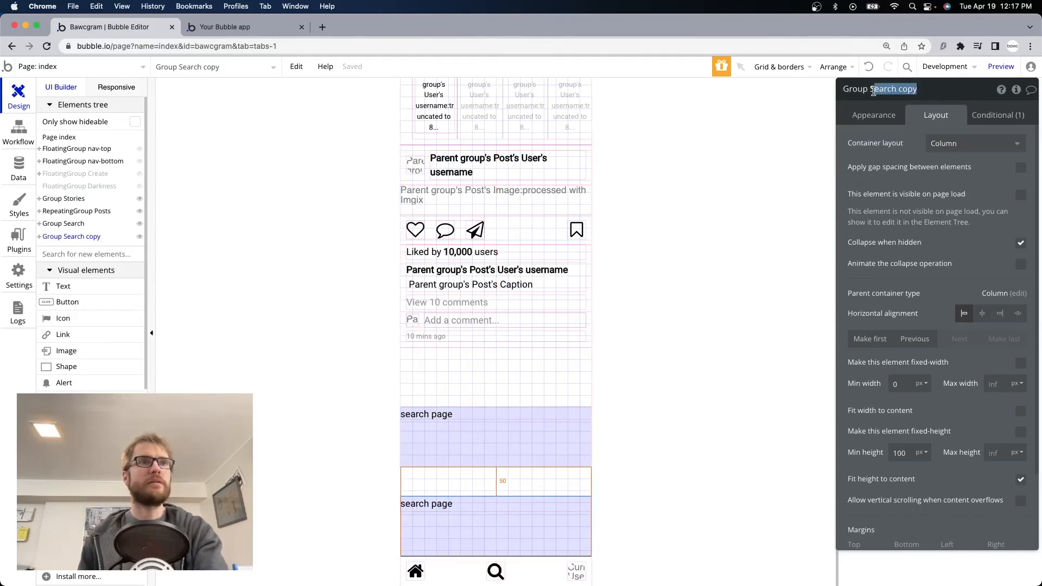
{"action": "type", "text": "Progile"}
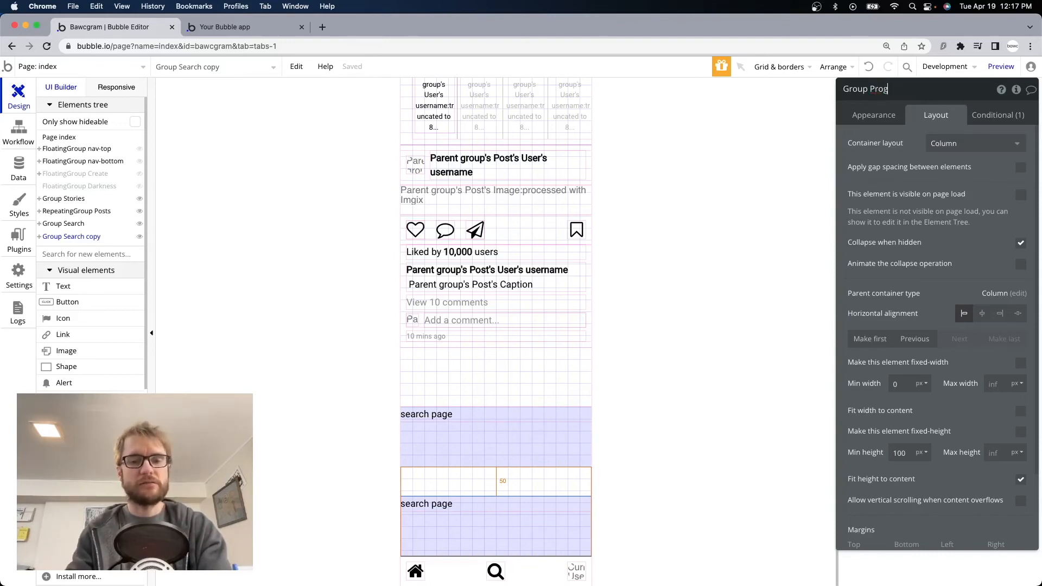
{"action": "key", "text": "BackSpace"}
{"action": "type", "text": "file"}
Change the text inside Group Profile to "profile page"
{"action": "left_click", "coordinate": [426, 503]}
{"action": "triple_click", "coordinate": [926, 139]}
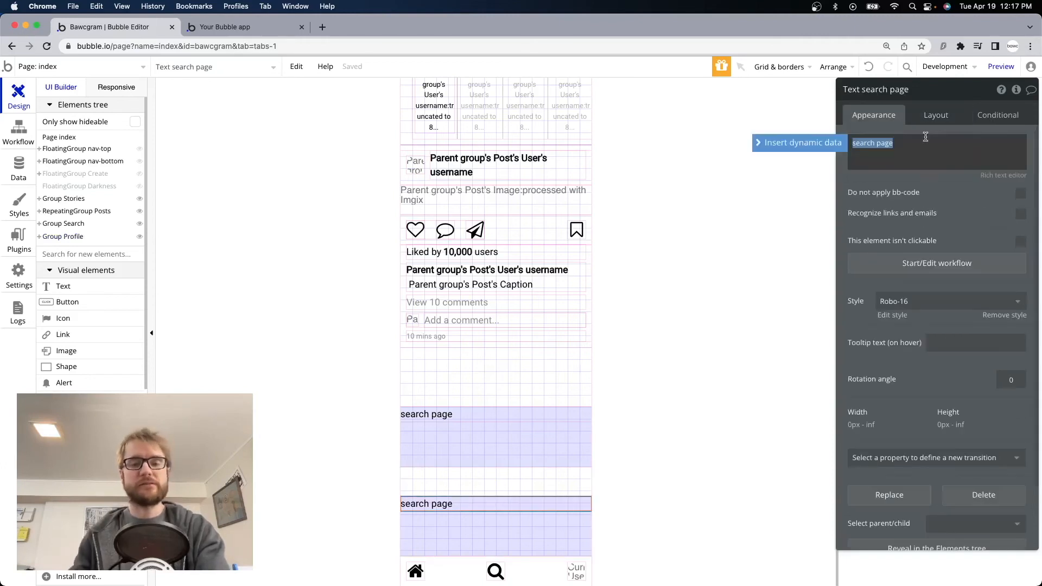
{"action": "type", "text": "pr"}
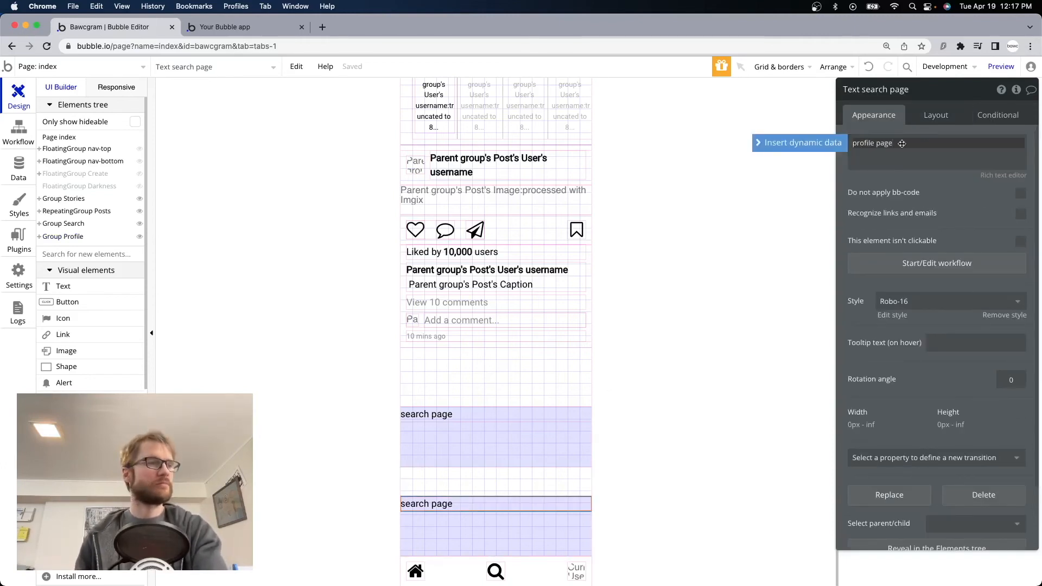
Copy Group Profile, paste the duplicate onto the index page, and show it on the canvas
{"action": "left_click", "coordinate": [491, 531]}
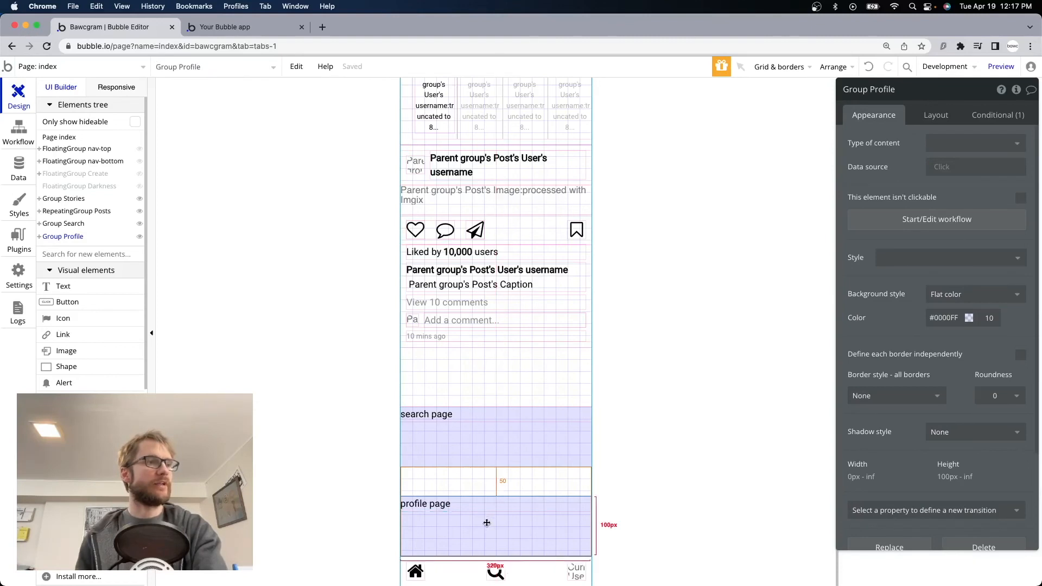
{"action": "right_click", "coordinate": [487, 526]}
{"action": "left_click", "coordinate": [527, 367]}
{"action": "right_click", "coordinate": [512, 477]}
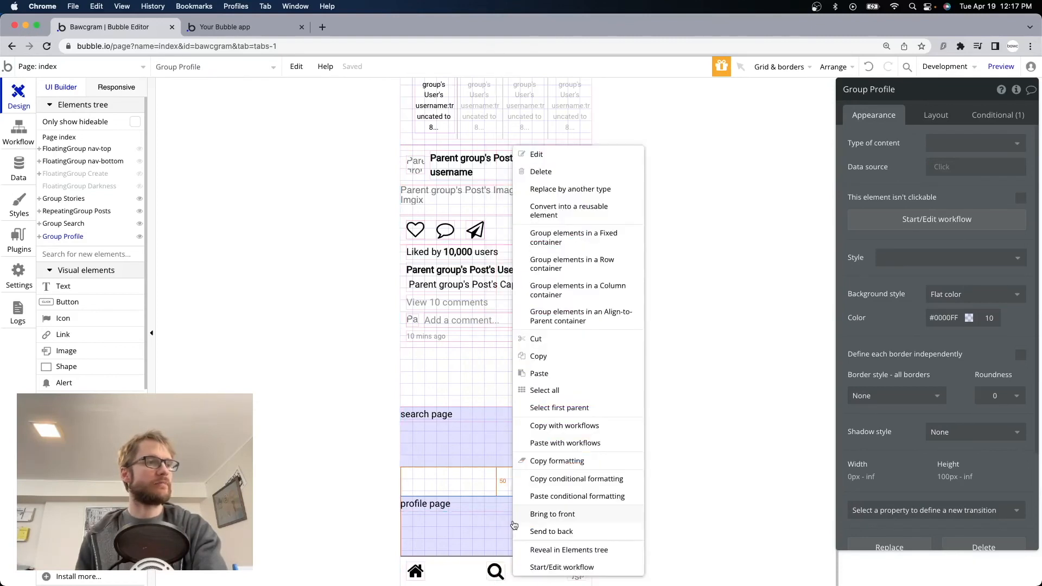
{"action": "left_click", "coordinate": [450, 389]}
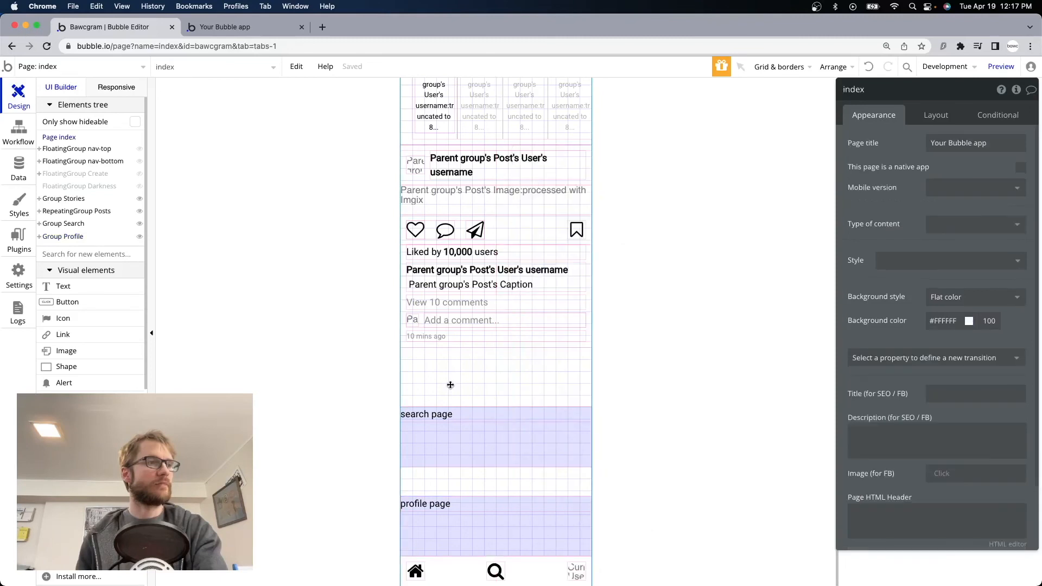
{"action": "right_click", "coordinate": [450, 385]}
{"action": "left_click", "coordinate": [476, 429]}
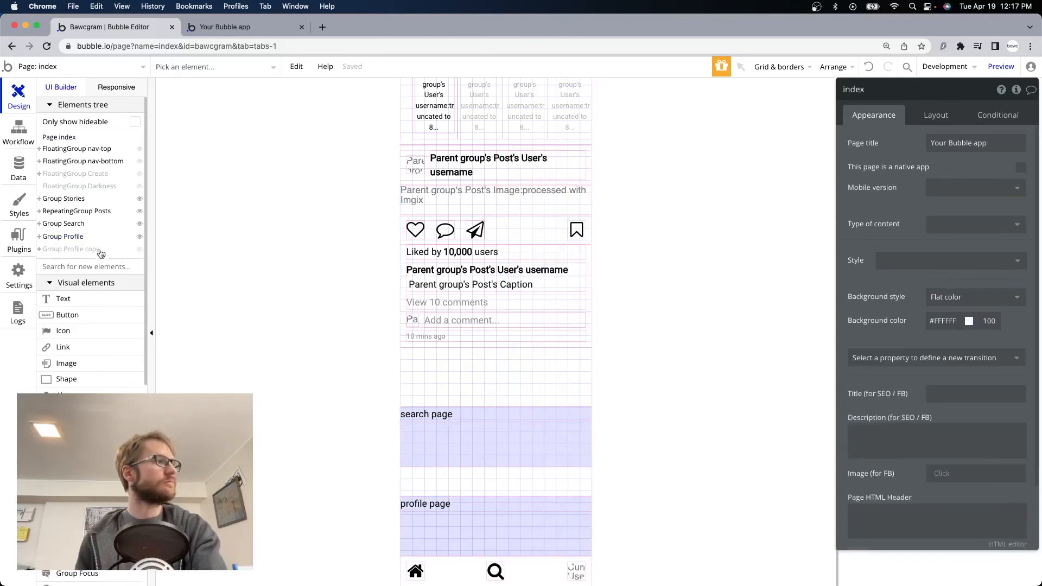
{"action": "scroll", "coordinate": [521, 441], "scroll_direction": "down", "scroll_amount": 2}
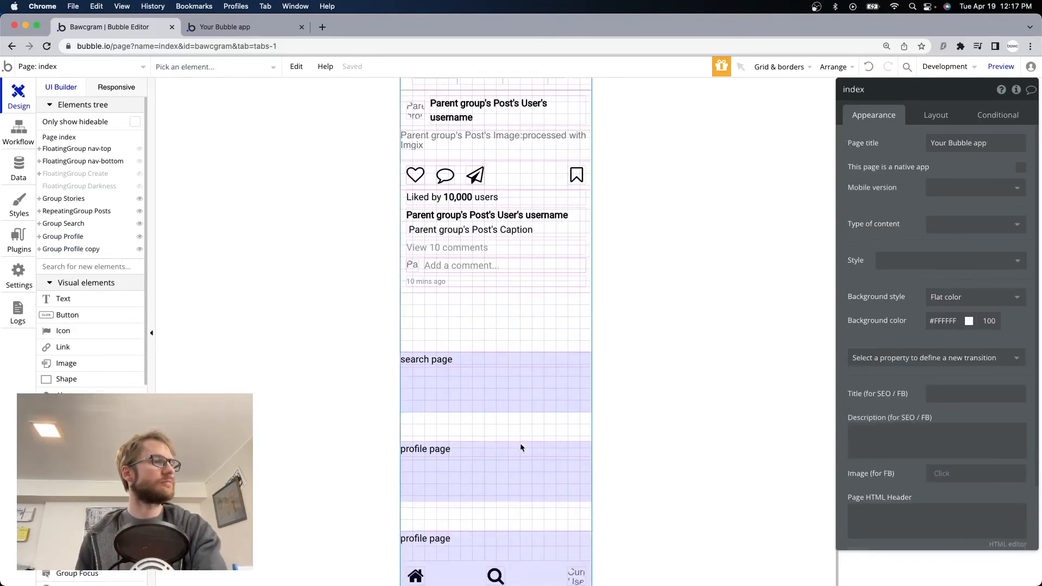
Rename the copied profile group as Group Activity
{"action": "left_click", "coordinate": [456, 548]}
{"action": "left_click", "coordinate": [895, 89]}
{"action": "left_click_drag", "start_coordinate": [923, 89], "coordinate": [867, 89]}
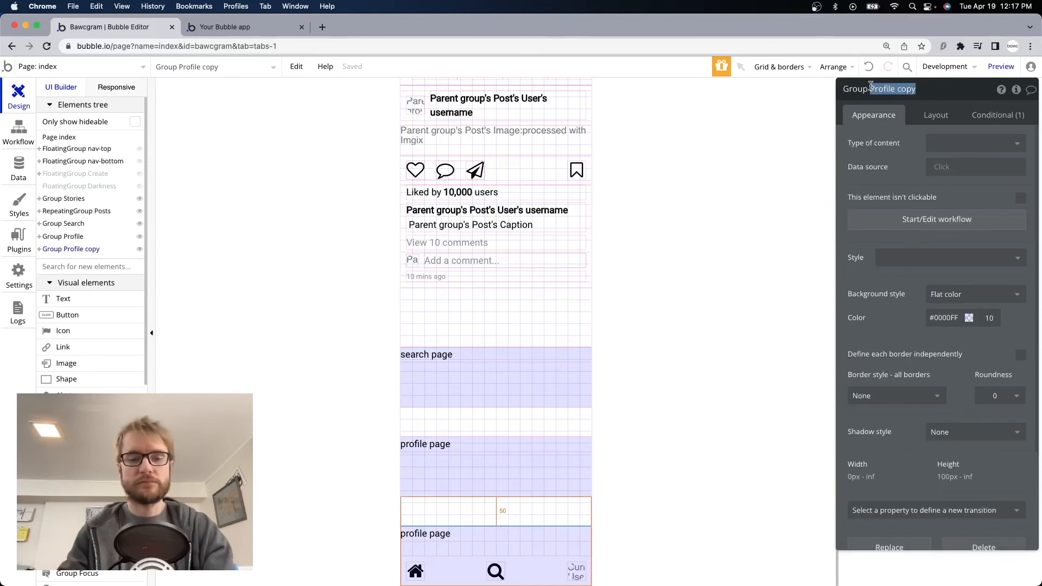
{"action": "type", "text": "Activity"}
Change the text inside Group Activity to "activity page"
{"action": "left_click", "coordinate": [449, 533]}
{"action": "triple_click", "coordinate": [874, 148]}
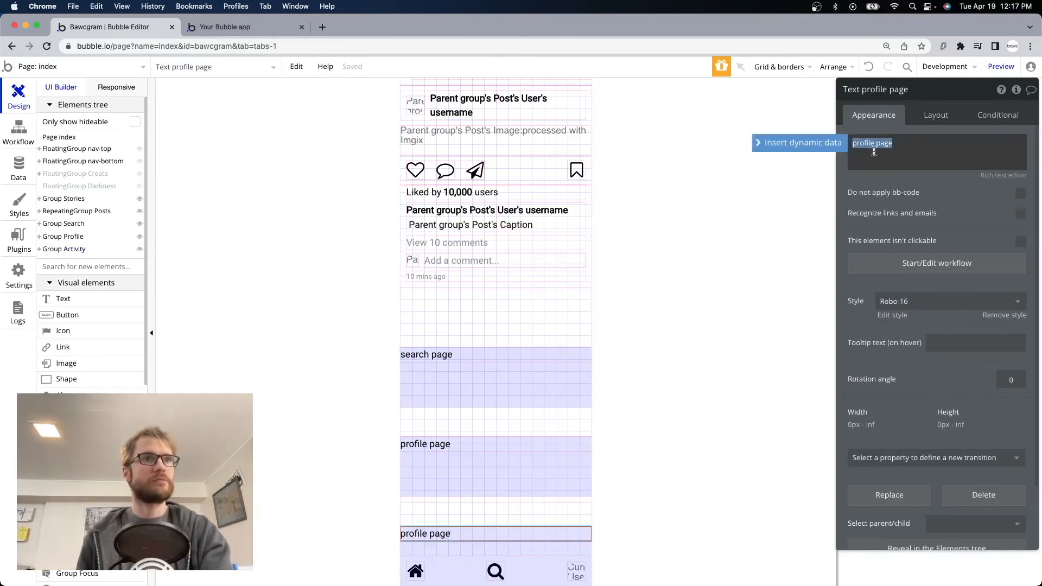
{"action": "left_click", "coordinate": [874, 142]}
{"action": "type", "text": "activity"}
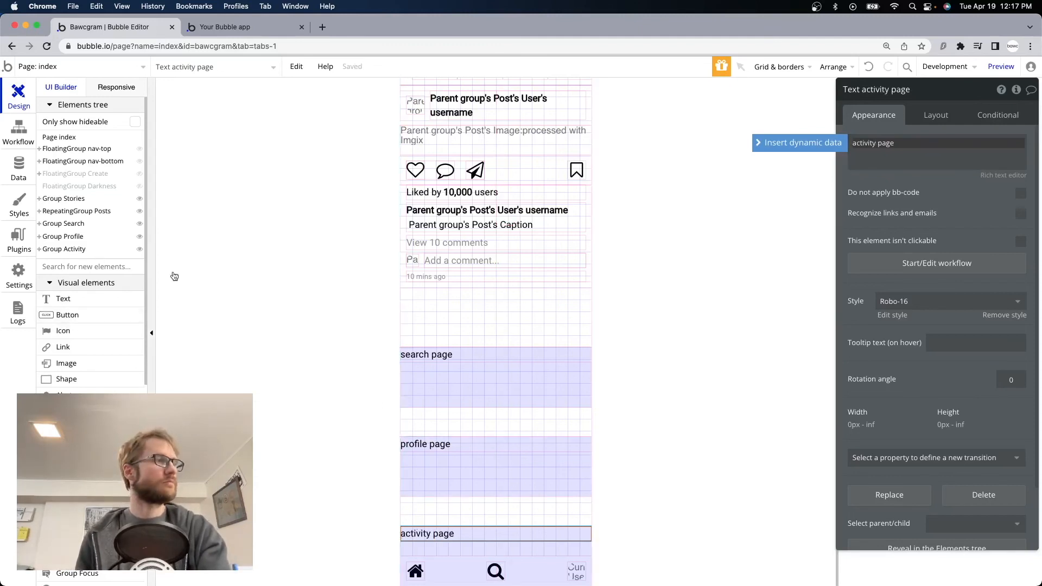
Paste another copy of Group Profile onto the index page, between the profile and activity groups
{"action": "right_click", "coordinate": [514, 473]}
{"action": "left_click", "coordinate": [551, 356]}
{"action": "right_click", "coordinate": [465, 325]}
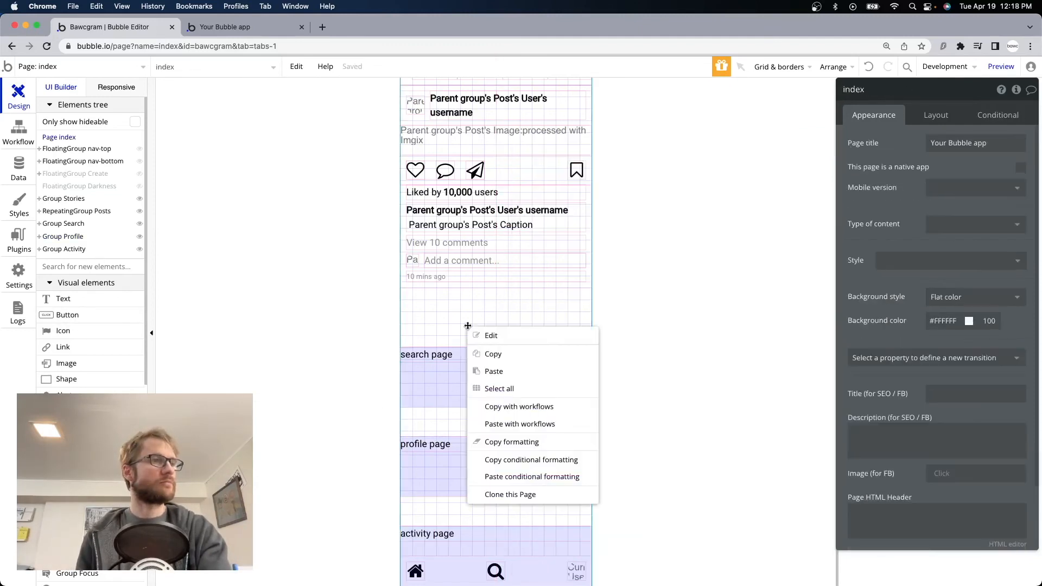
{"action": "left_click", "coordinate": [519, 376]}
{"action": "scroll", "coordinate": [497, 422], "scroll_direction": "down", "scroll_amount": 2}
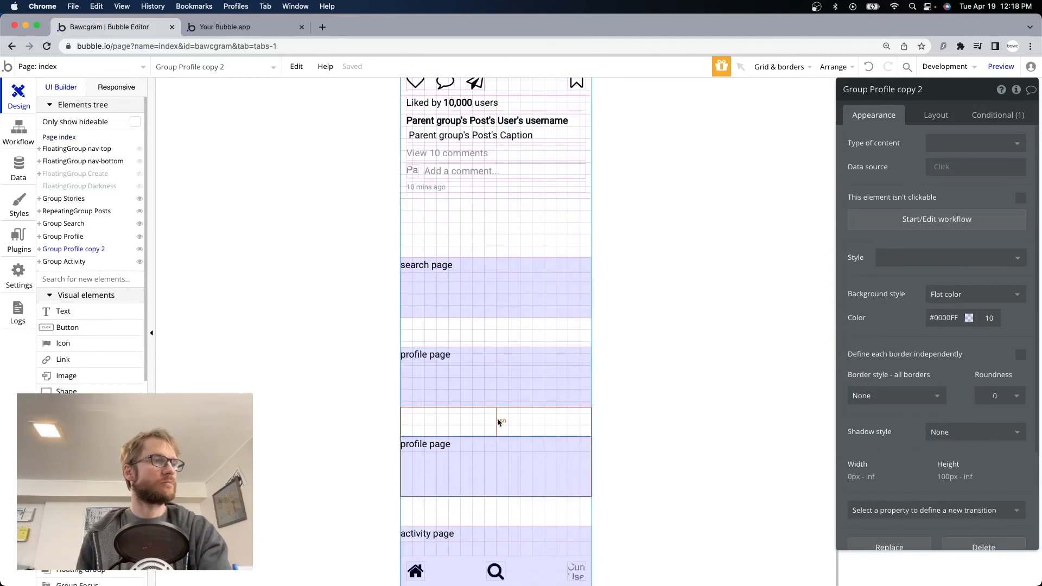
Rename the newly pasted profile group as Group Messages
{"action": "left_click", "coordinate": [428, 444]}
{"action": "left_click", "coordinate": [450, 491]}
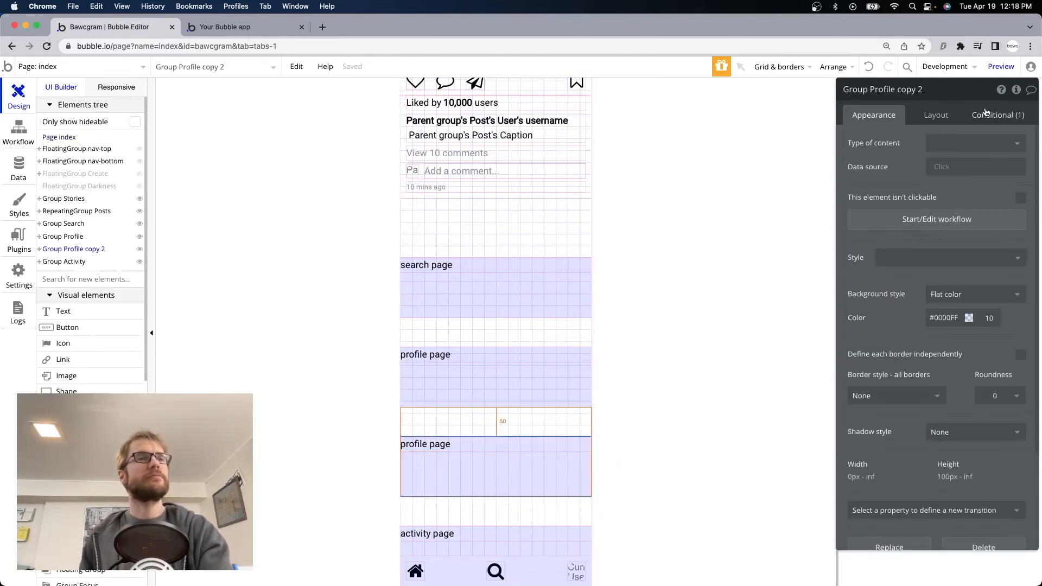
{"action": "left_click_drag", "start_coordinate": [923, 88], "coordinate": [870, 88]}
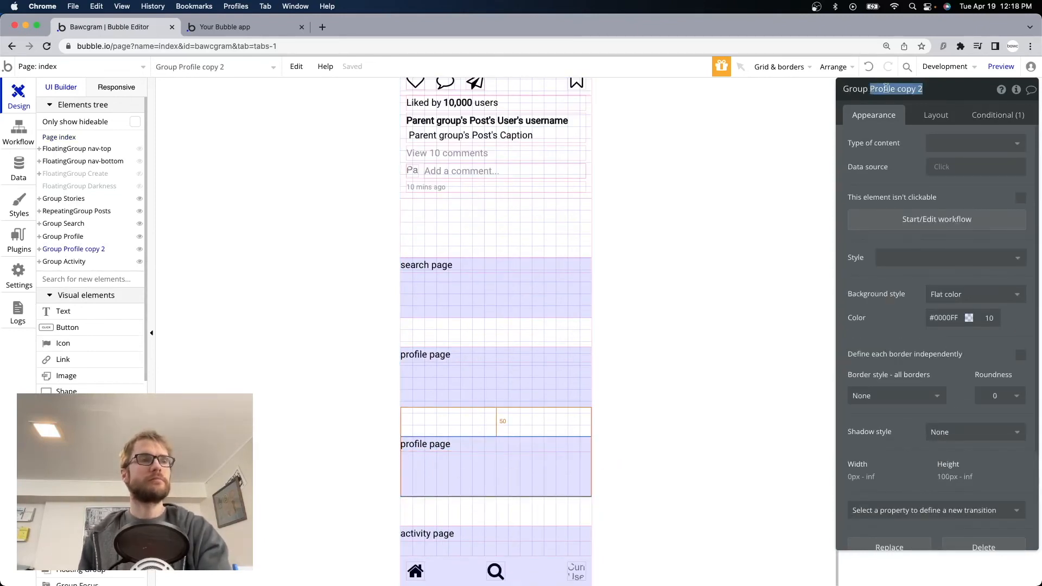
{"action": "type", "text": "Messages"}
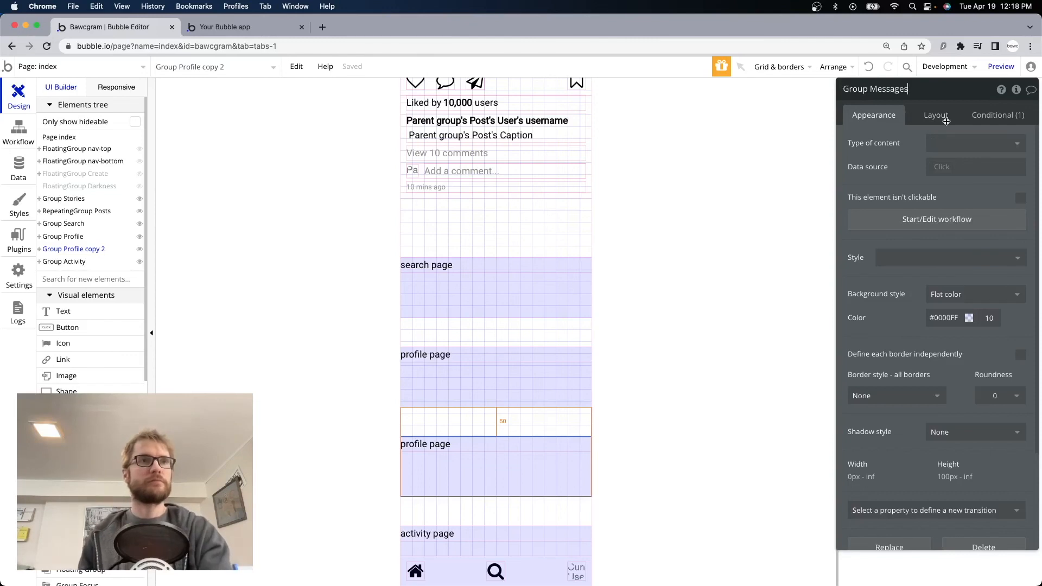
Change the text inside Group Messages to "Messages page"
{"action": "left_click", "coordinate": [435, 443]}
{"action": "left_click", "coordinate": [877, 143]}
{"action": "left_click_drag", "start_coordinate": [875, 143], "coordinate": [852, 144]}
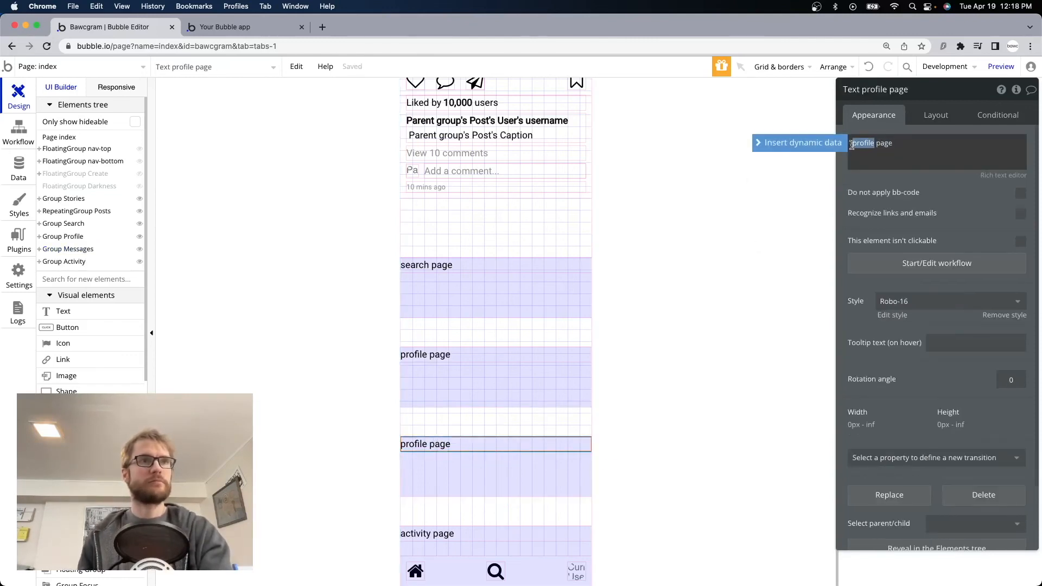
{"action": "type", "text": "Messages"}
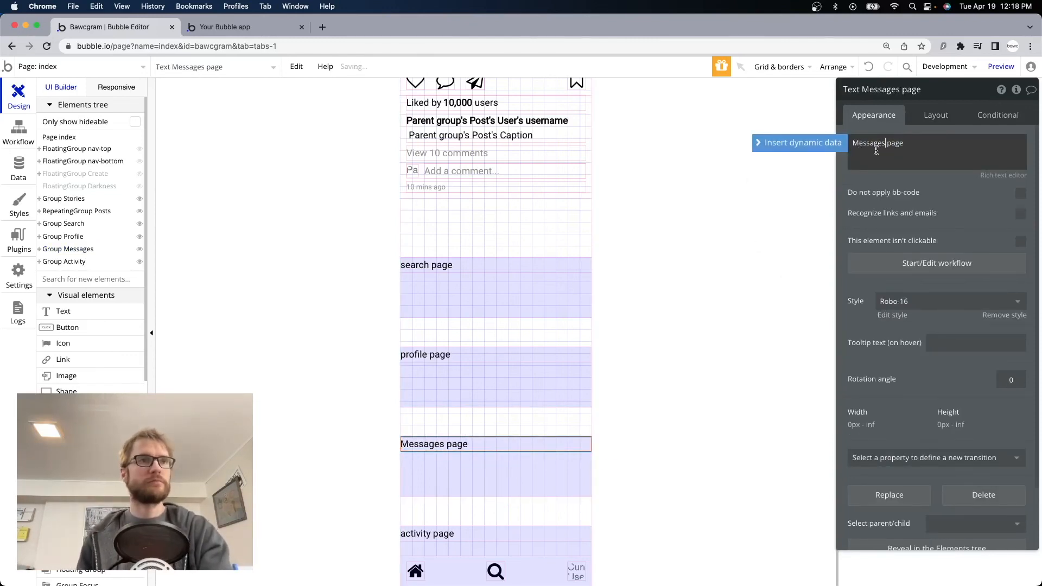
{"action": "left_click", "coordinate": [517, 293]}
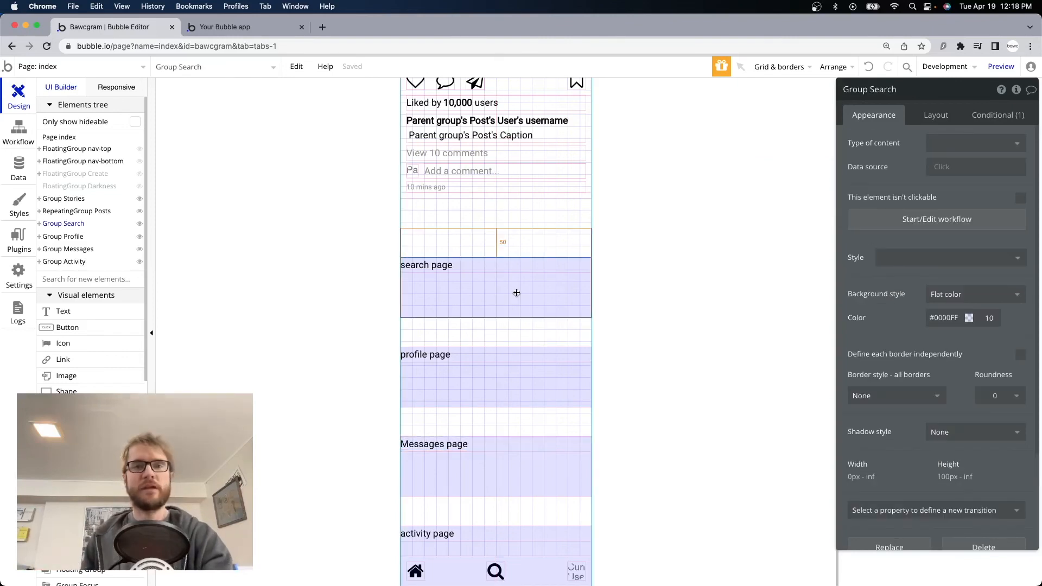
Set Group Profile's visibility condition to apply when the page parameter from the URL is "profile"
{"action": "left_click", "coordinate": [468, 380]}
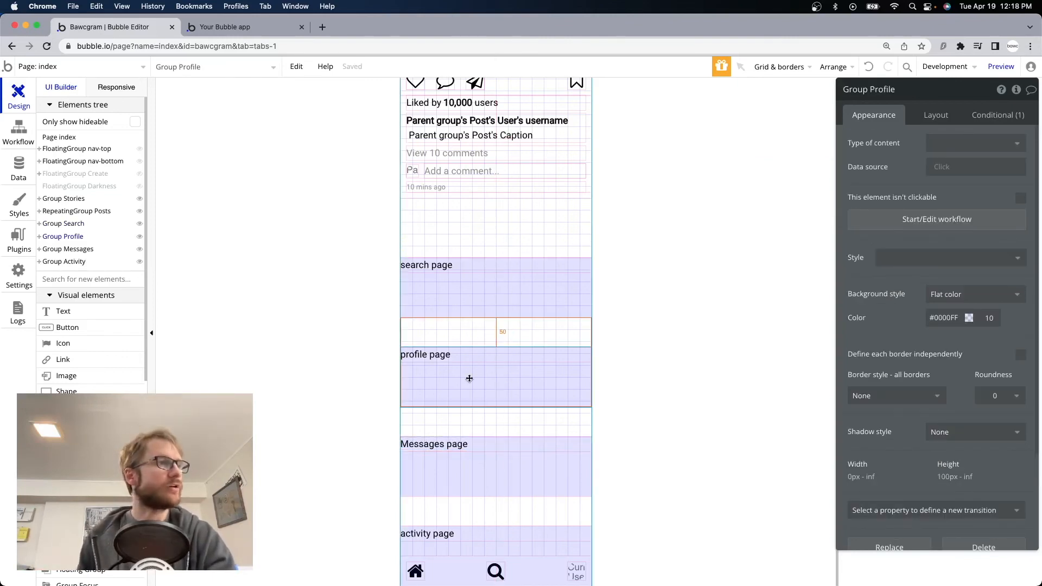
{"action": "left_click", "coordinate": [997, 114]}
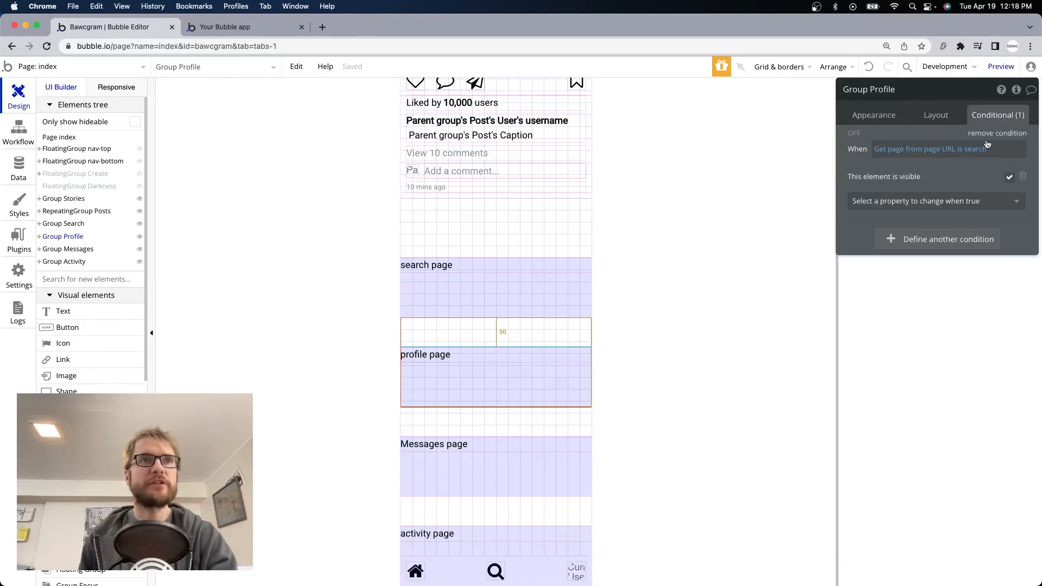
{"action": "left_click", "coordinate": [980, 148]}
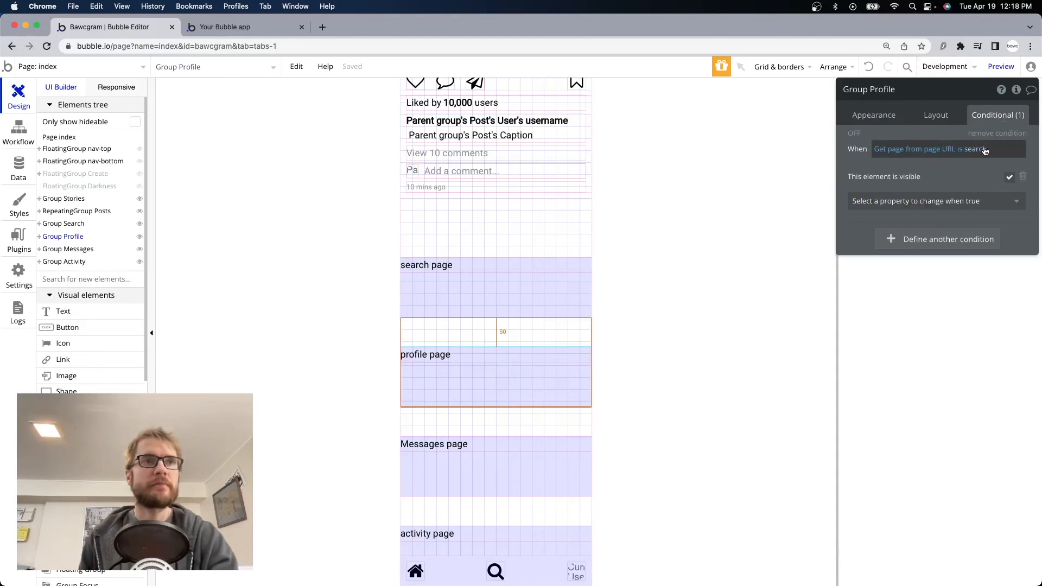
{"action": "left_click", "coordinate": [996, 147]}
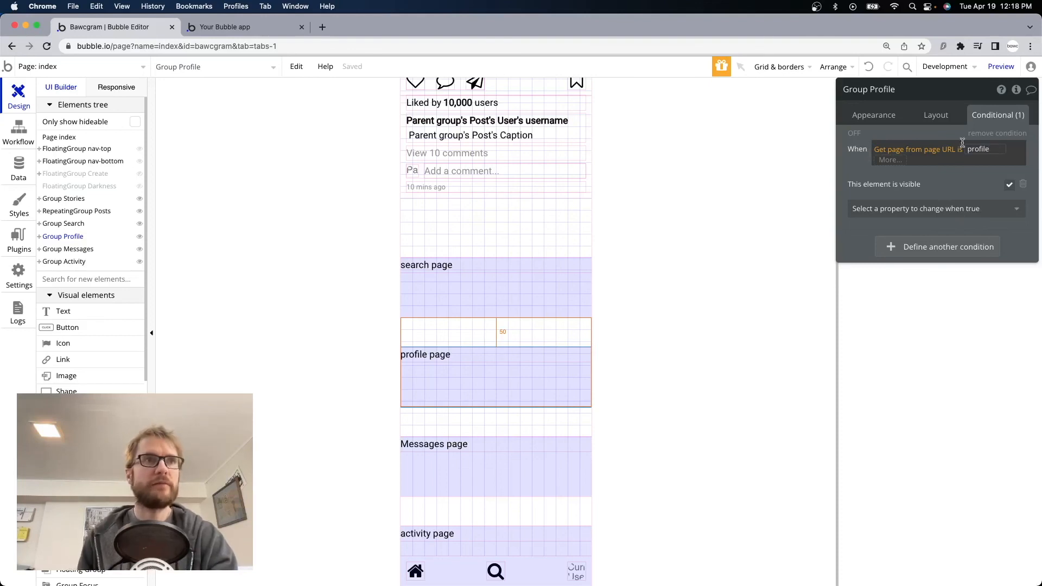
Set Group Messages' visibility condition to apply when the page parameter from the URL is "messages"
{"action": "left_click", "coordinate": [490, 465]}
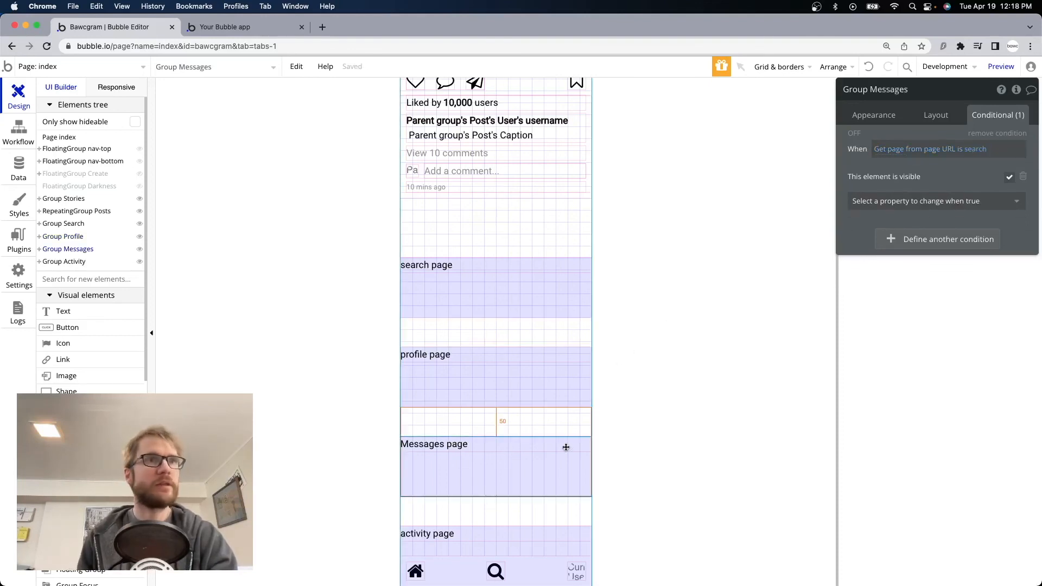
{"action": "left_click", "coordinate": [975, 148]}
{"action": "key", "text": "BackSpace"}
{"action": "key", "text": "BackSpace"}
{"action": "key", "text": "BackSpace"}
{"action": "key", "text": "BackSpace"}
{"action": "key", "text": "BackSpace"}
{"action": "key", "text": "BackSpace"}
{"action": "type", "text": "mess"}
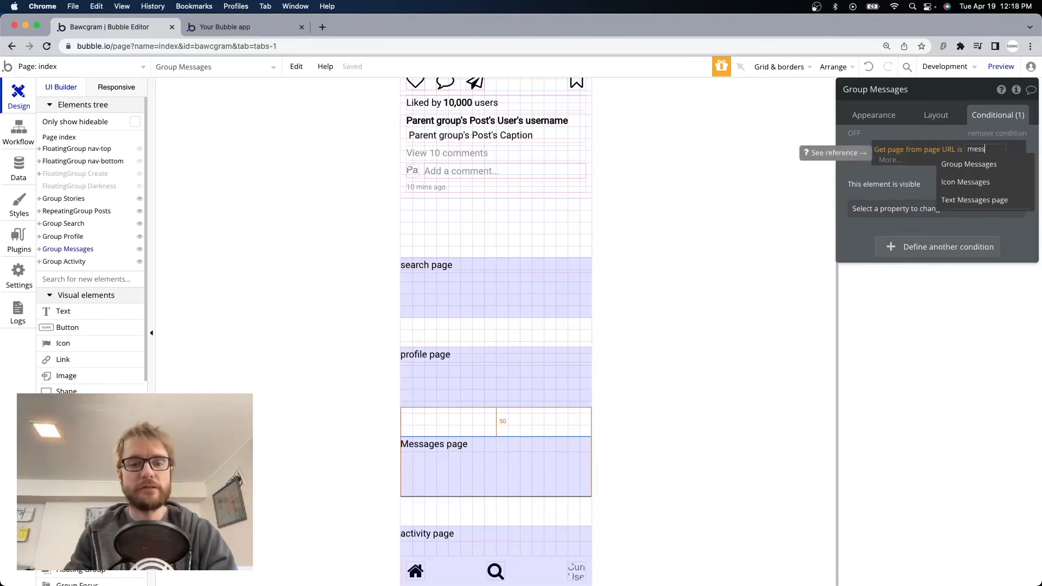
{"action": "type", "text": "ages"}
{"action": "key", "text": "Return"}
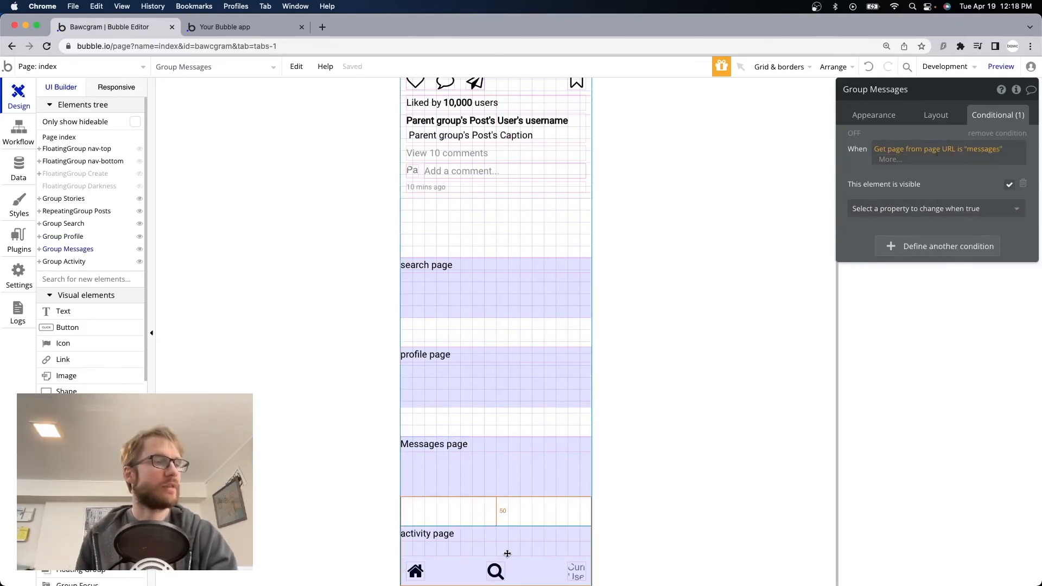
Set Group Activity's visibility condition to apply when the page parameter from the URL is "activity"
{"action": "left_click", "coordinate": [507, 554]}
{"action": "left_click", "coordinate": [974, 149]}
{"action": "key", "text": "BackSpace"}
{"action": "key", "text": "BackSpace"}
{"action": "key", "text": "BackSpace"}
{"action": "key", "text": "BackSpace"}
{"action": "key", "text": "BackSpace"}
{"action": "key", "text": "BackSpace"}
{"action": "key", "text": "BackSpace"}
{"action": "key", "text": "BackSpace"}
{"action": "type", "text": "act"}
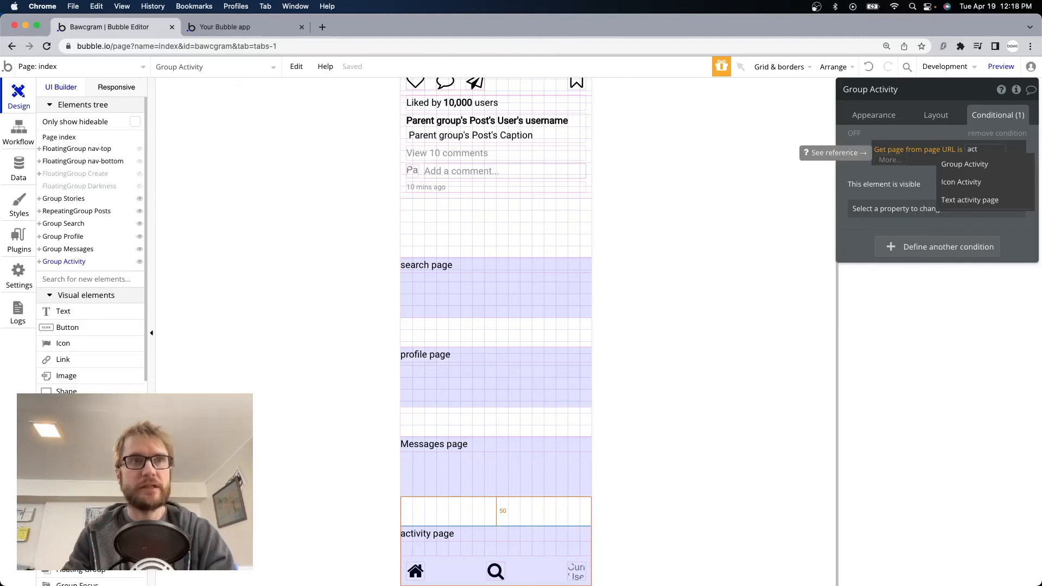
{"action": "type", "text": "ivity"}
{"action": "key", "text": "Return"}
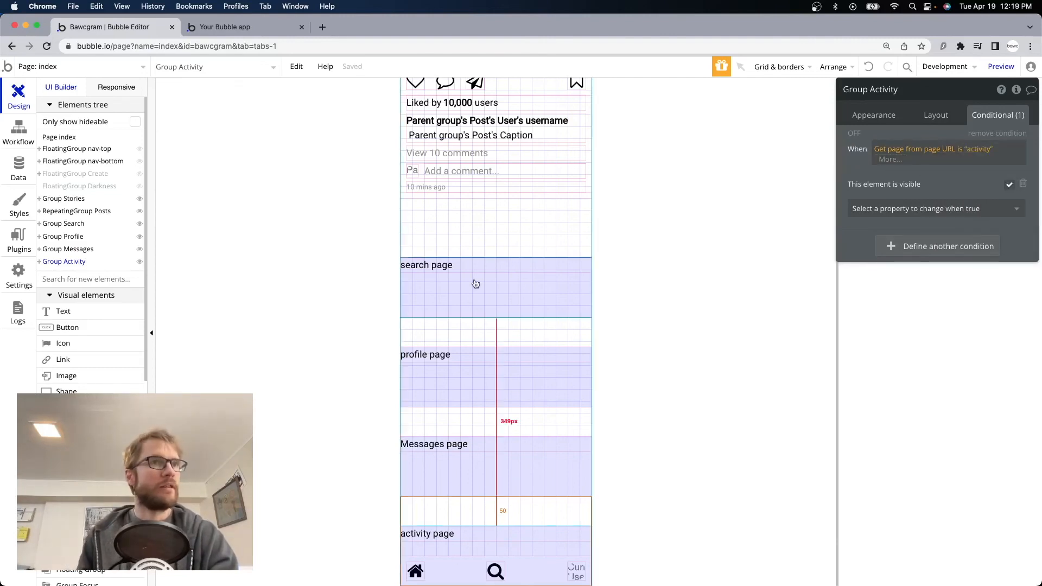
Open the page's workflows and duplicate the Icon Search click event with copy and paste
{"action": "left_click", "coordinate": [26, 127]}
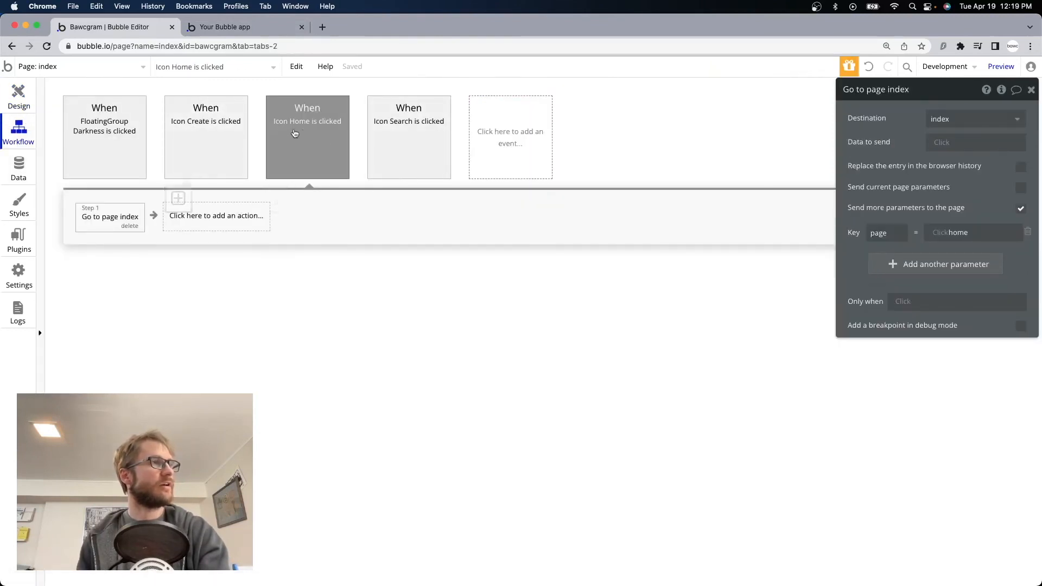
{"action": "left_click", "coordinate": [401, 134]}
{"action": "right_click", "coordinate": [415, 139]}
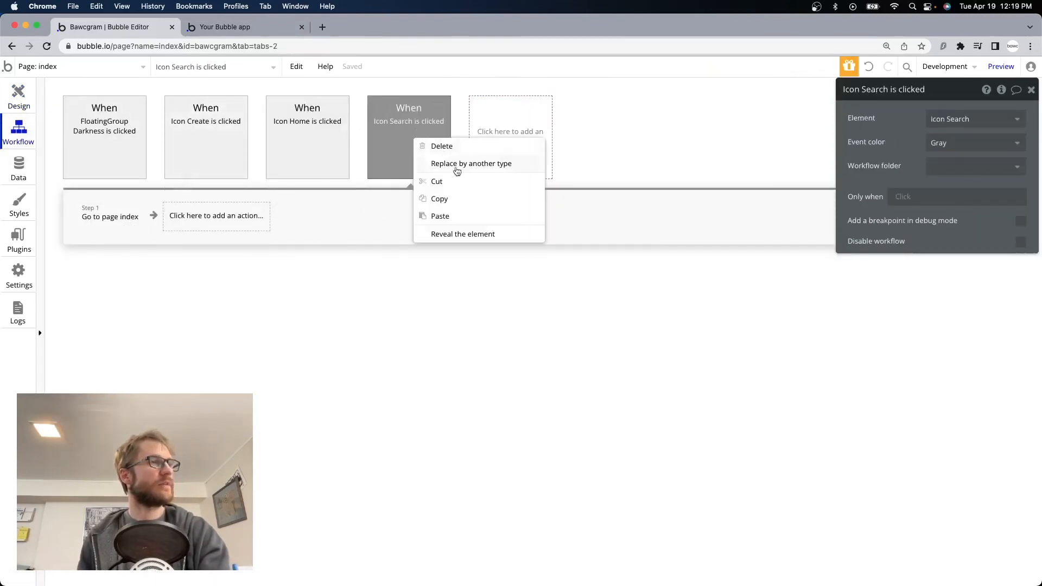
{"action": "left_click", "coordinate": [460, 202]}
{"action": "right_click", "coordinate": [487, 142]}
{"action": "left_click", "coordinate": [512, 148]}
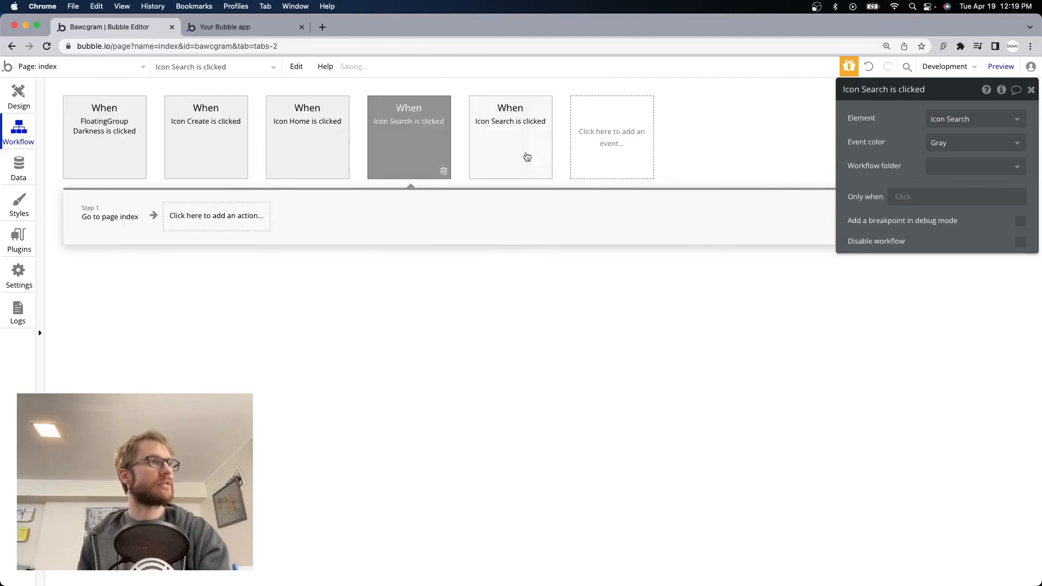
Assign the duplicated event to Icon Activity and set the page parameter in its Go to page index action to "activity"
{"action": "left_click", "coordinate": [975, 119]}
{"action": "type", "text": "activity"}
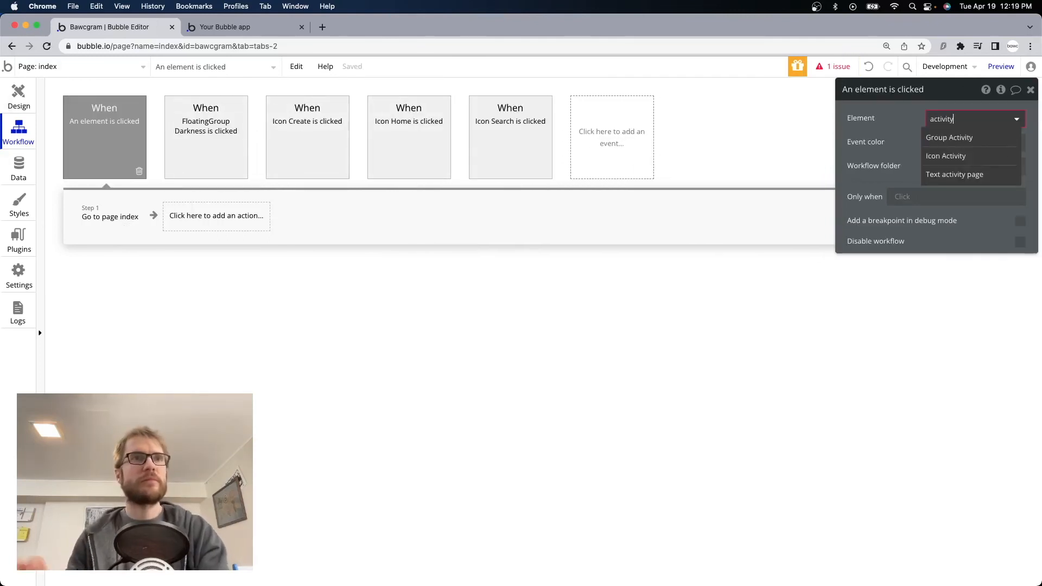
{"action": "left_click", "coordinate": [950, 157]}
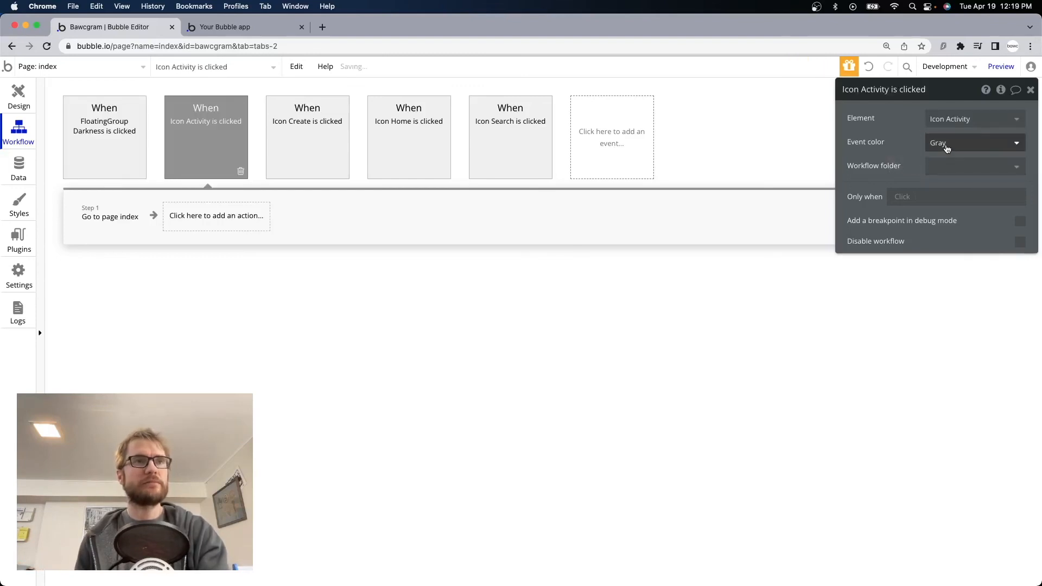
{"action": "left_click", "coordinate": [106, 217]}
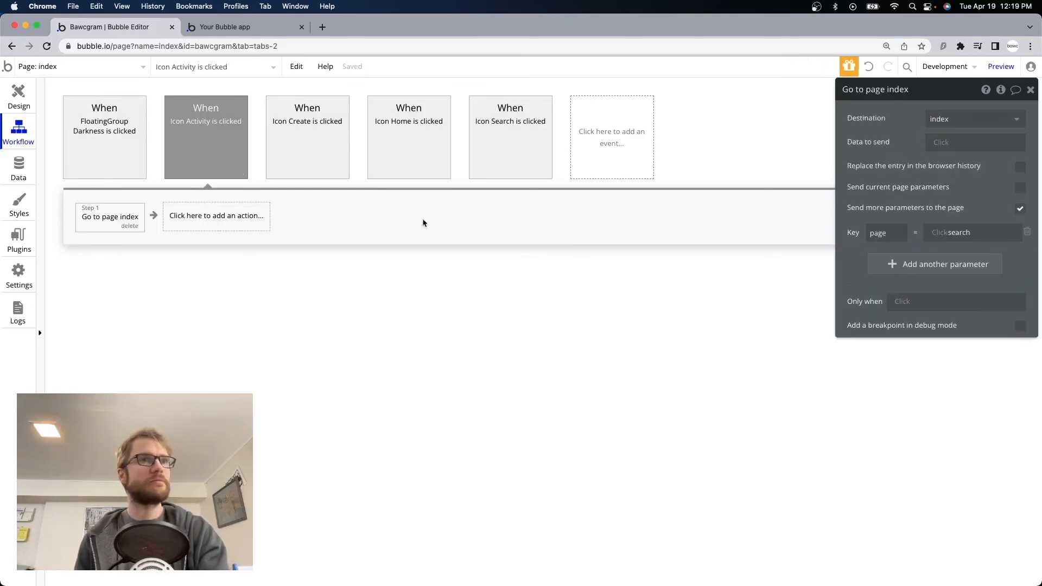
{"action": "double_click", "coordinate": [982, 231]}
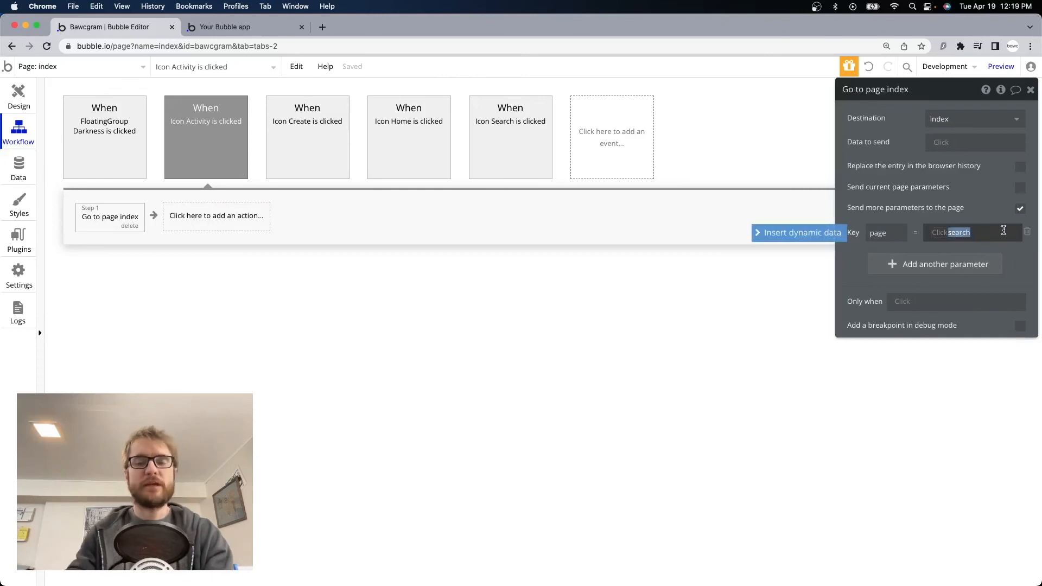
{"action": "type", "text": "activity"}
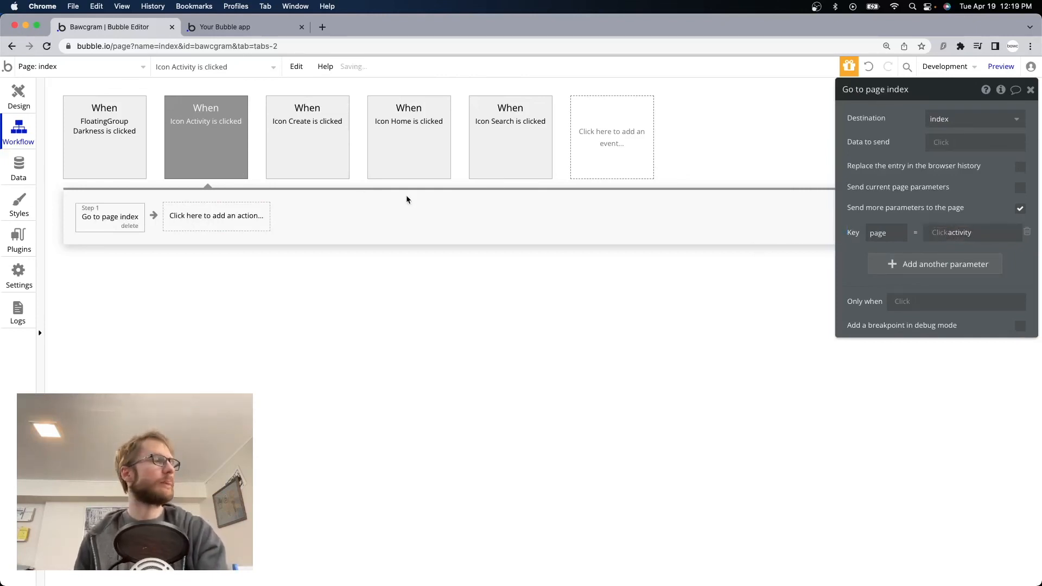
Duplicate the Icon Activity click event with copy and paste
{"action": "right_click", "coordinate": [197, 147]}
{"action": "left_click", "coordinate": [235, 207]}
{"action": "right_click", "coordinate": [210, 137]}
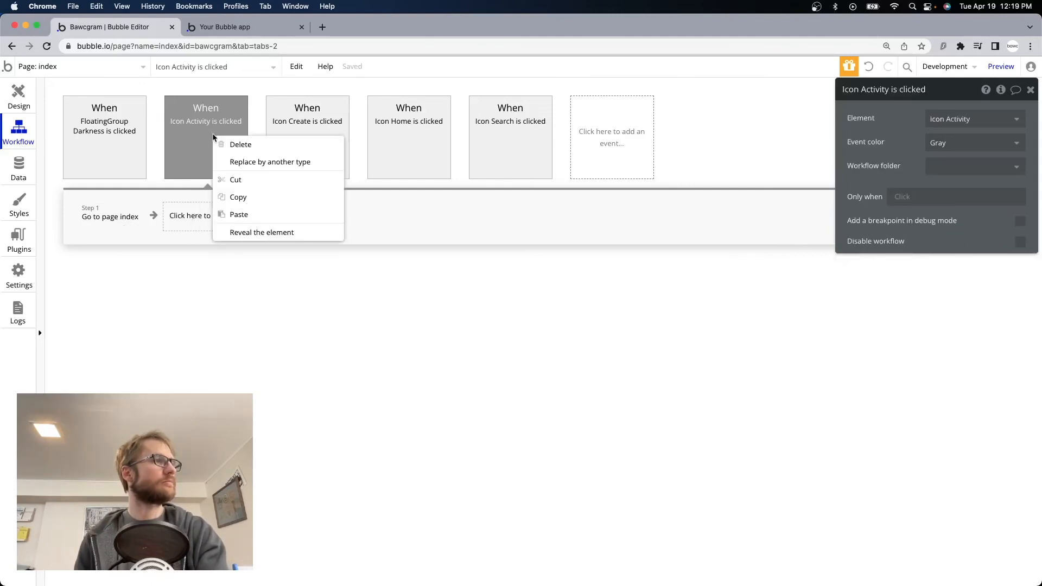
{"action": "left_click", "coordinate": [236, 212]}
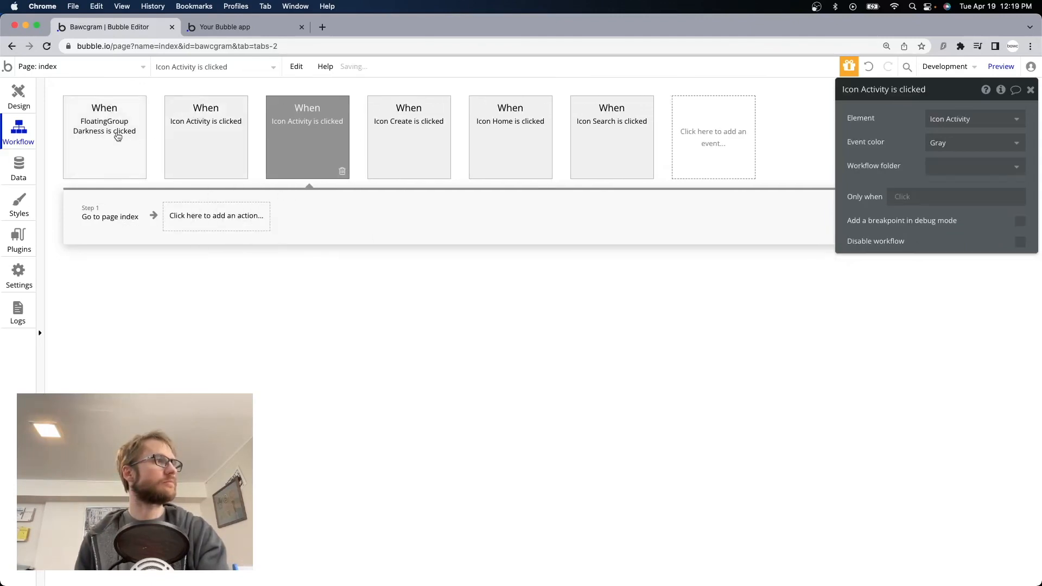
Assign one Icon Activity event to Icon Messages and set the page parameter in its Go to page index action to "messages"
{"action": "left_click", "coordinate": [989, 117]}
{"action": "type", "text": "mess"}
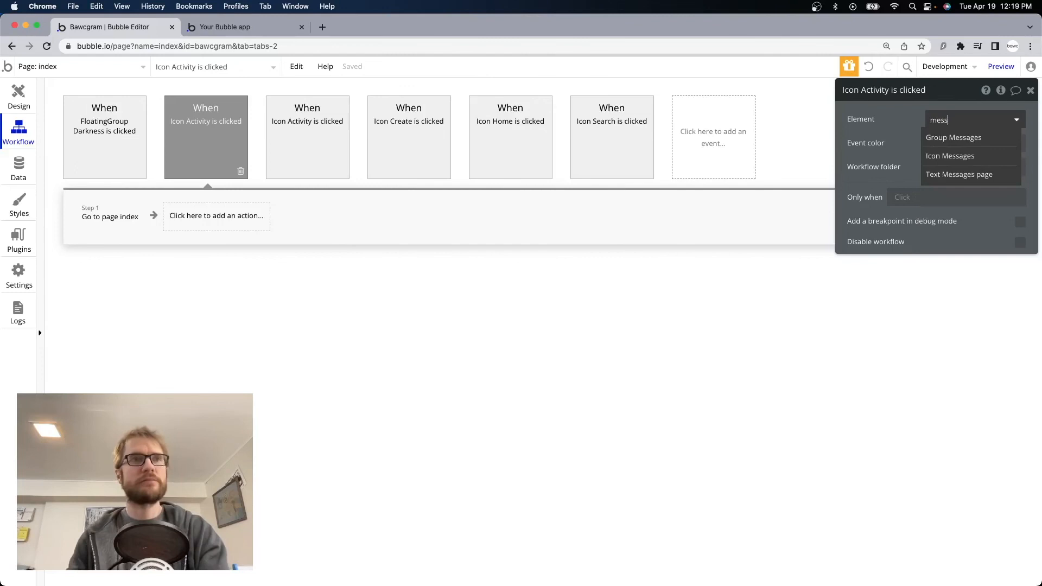
{"action": "left_click", "coordinate": [983, 157]}
{"action": "left_click", "coordinate": [76, 225]}
{"action": "double_click", "coordinate": [951, 232]}
{"action": "type", "text": "messages"}
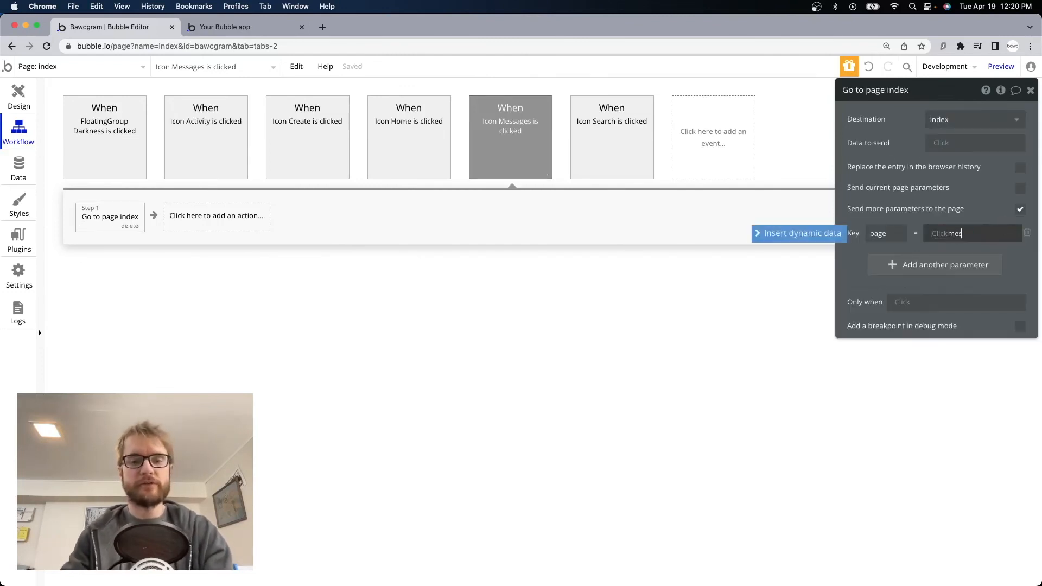
Duplicate the Icon Messages click event with copy and paste
{"action": "left_click", "coordinate": [510, 129]}
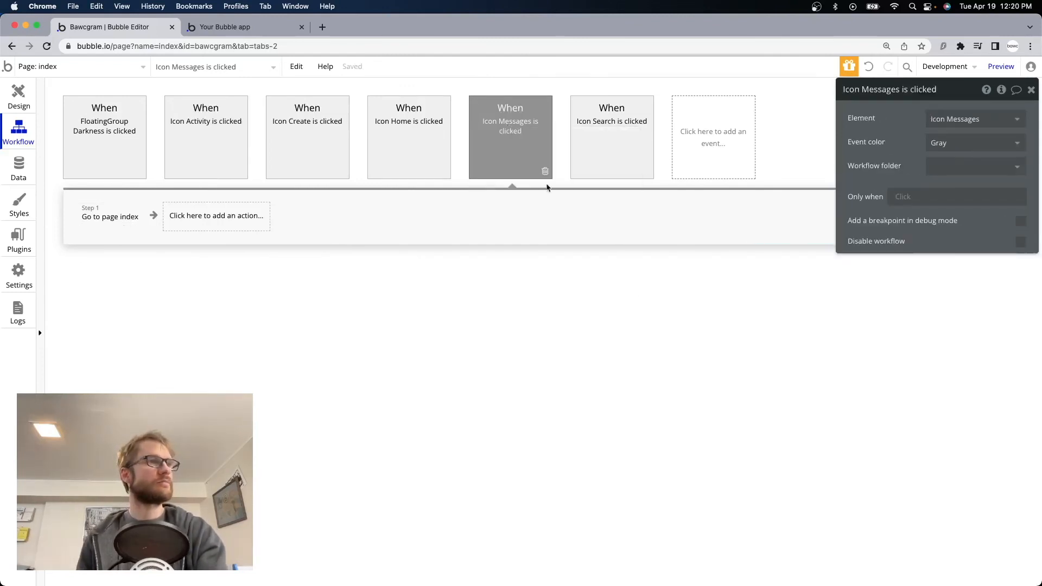
{"action": "right_click", "coordinate": [508, 130]}
{"action": "left_click", "coordinate": [553, 184]}
{"action": "key", "text": "super+v"}
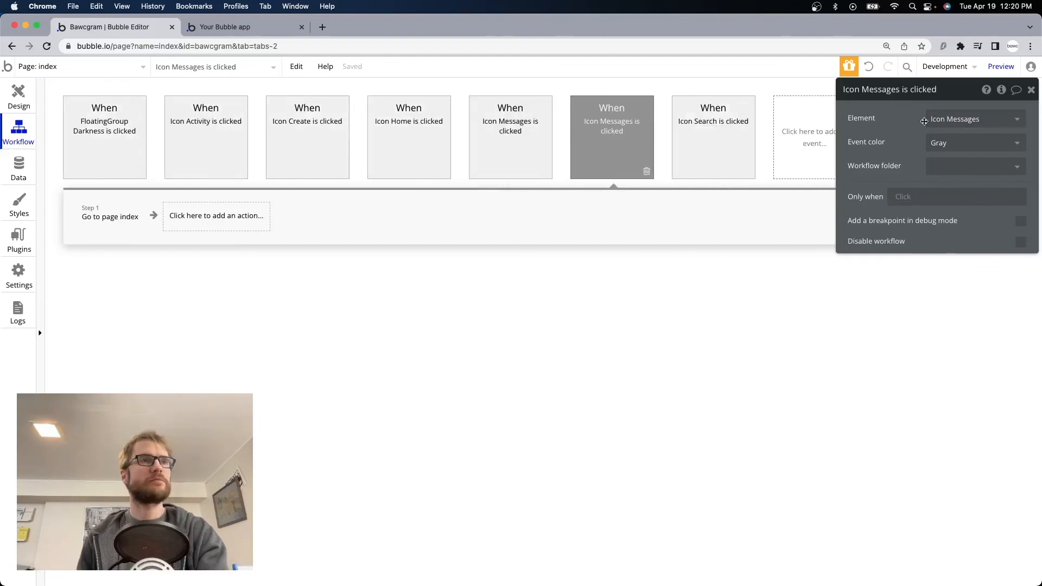
Assign the duplicated messages event to the Image nav-bottom-profile element
{"action": "left_click", "coordinate": [924, 121]}
{"action": "type", "text": "image"}
{"action": "left_click", "coordinate": [968, 155]}
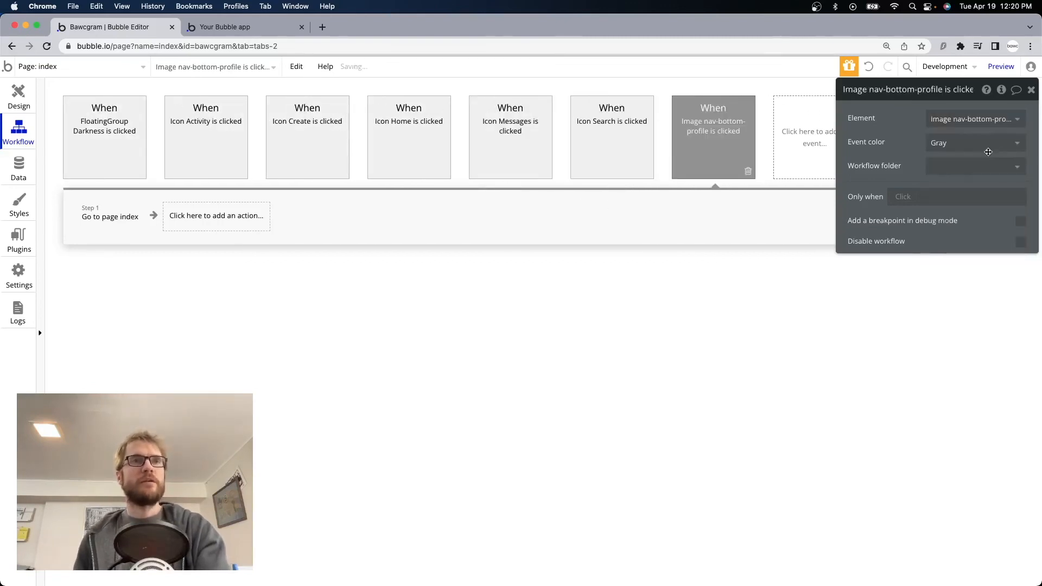
Set the page parameter to "profile" in the Go to page index action of the Image nav-bottom-profile click event
{"action": "left_click", "coordinate": [88, 212]}
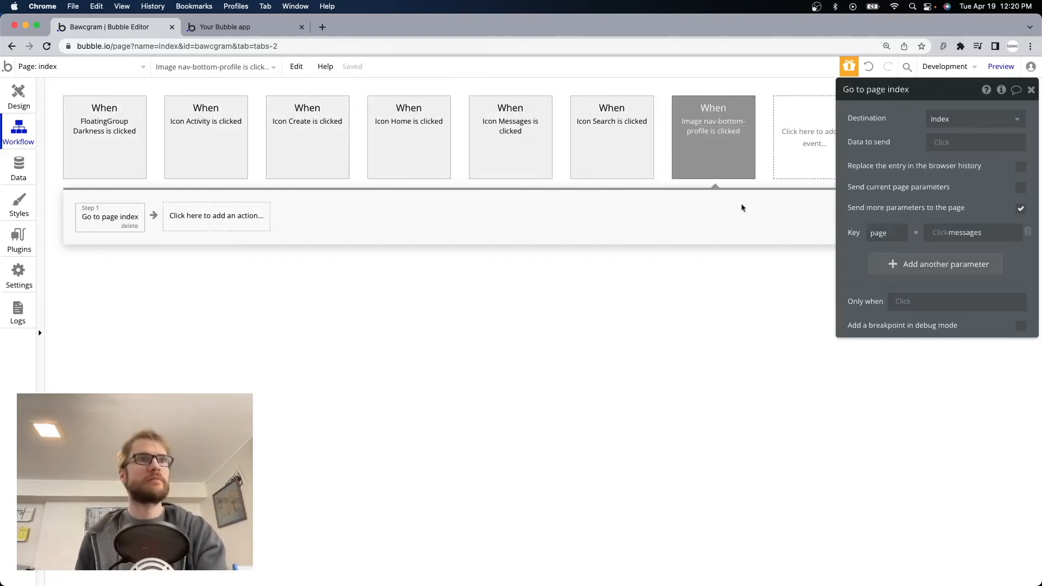
{"action": "double_click", "coordinate": [990, 232]}
{"action": "type", "text": "profile"}
{"action": "left_click", "coordinate": [742, 331]}
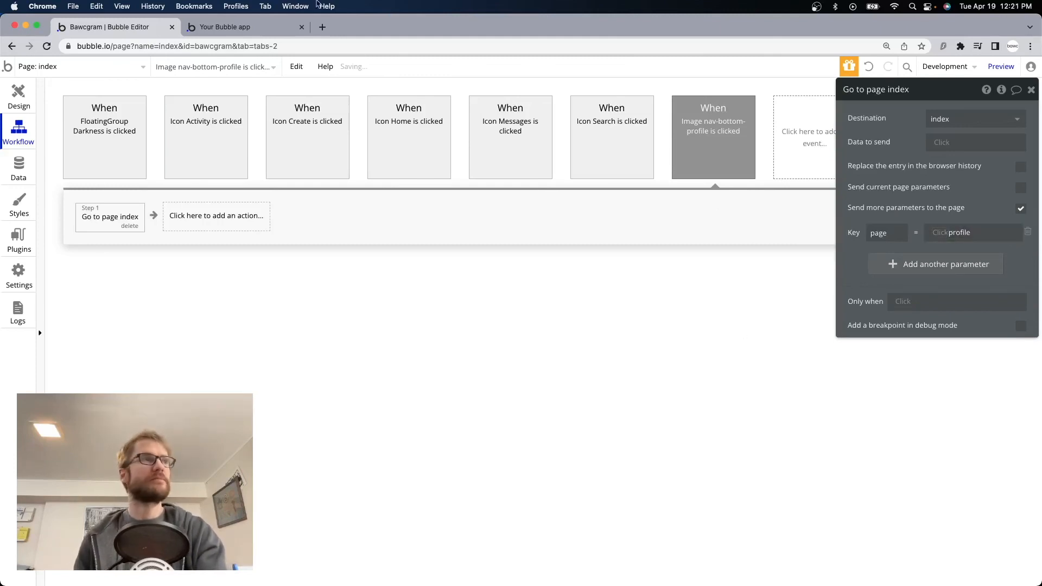
Switch to the app preview and test navigation to the home, search, activity and messages sections, scrolling through the home feed
{"action": "left_click", "coordinate": [282, 25]}
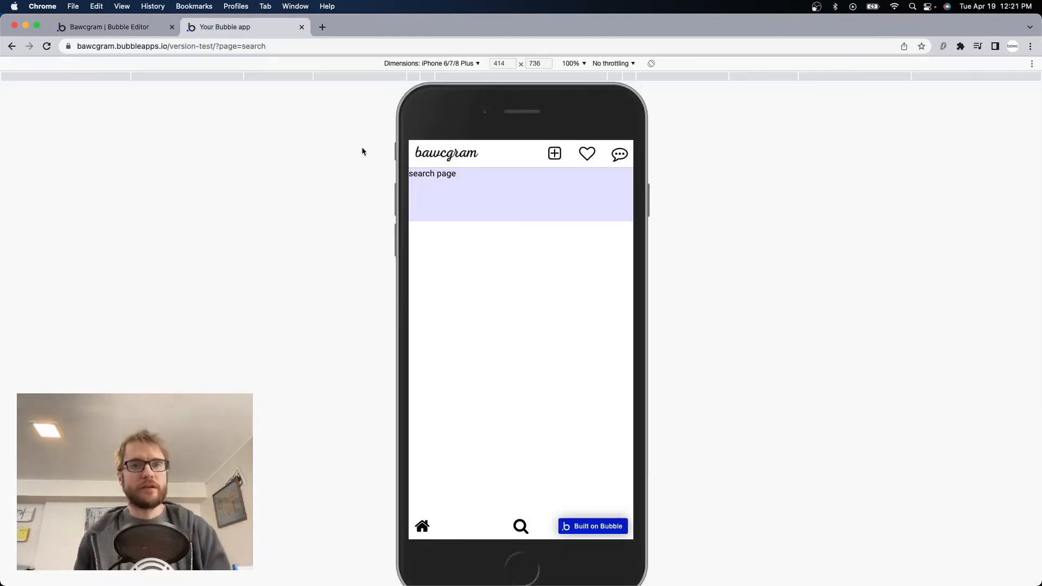
{"action": "left_click", "coordinate": [422, 526]}
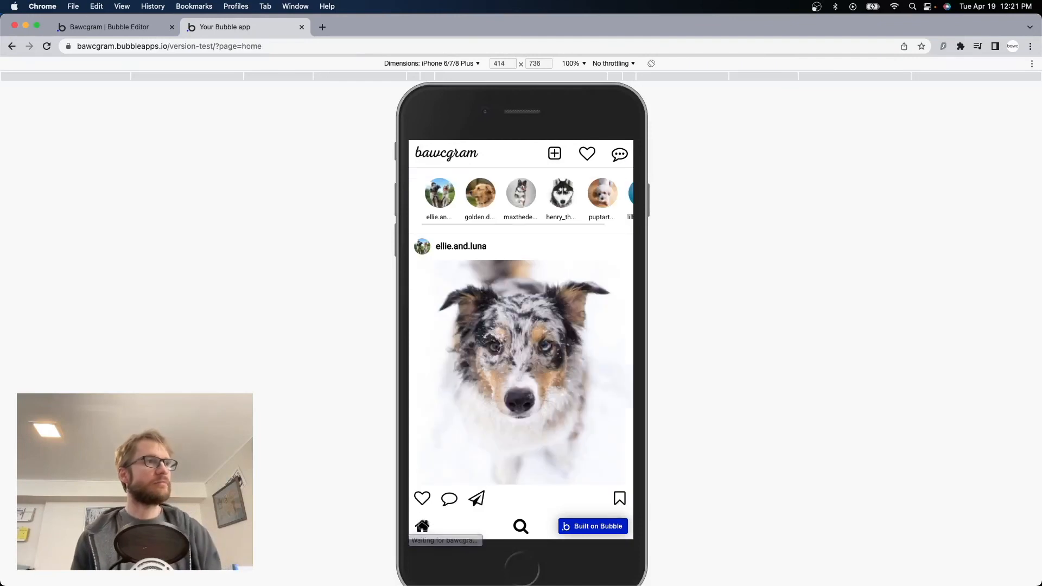
{"action": "scroll", "coordinate": [555, 340], "scroll_direction": "down", "scroll_amount": 5}
{"action": "scroll", "coordinate": [555, 340], "scroll_direction": "up", "scroll_amount": 5}
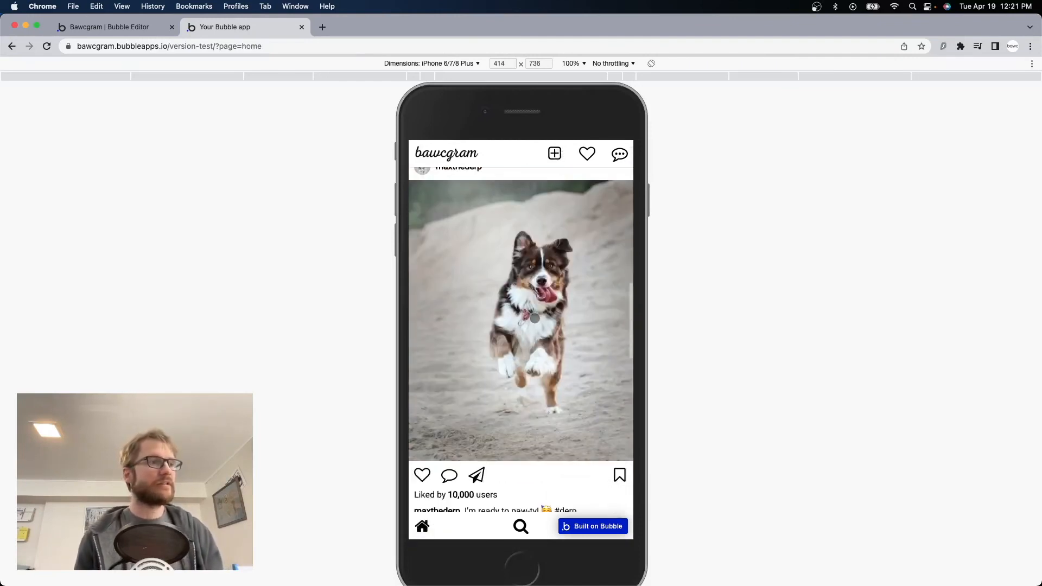
{"action": "left_click", "coordinate": [521, 526]}
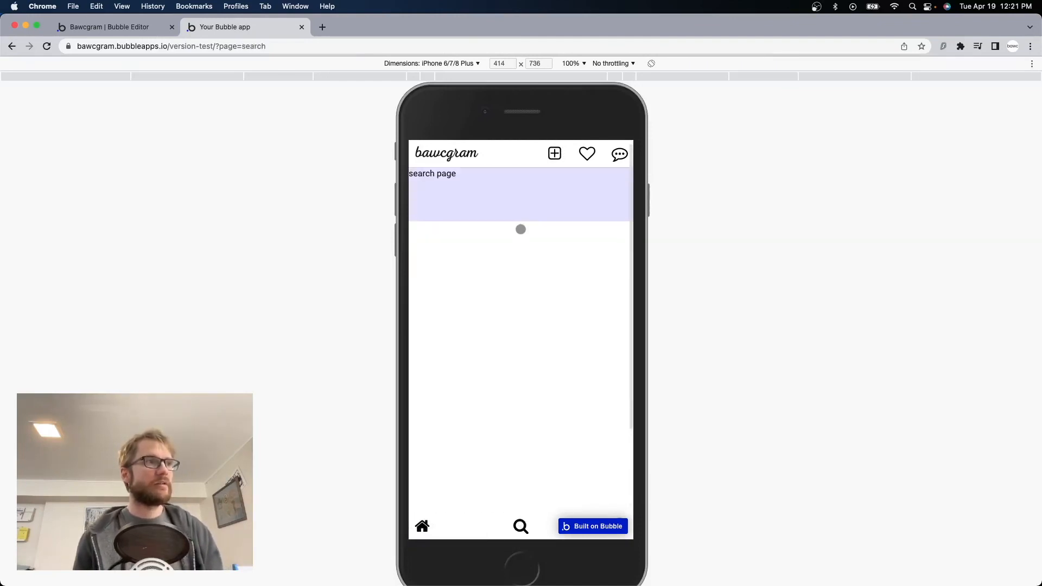
{"action": "left_click", "coordinate": [587, 155]}
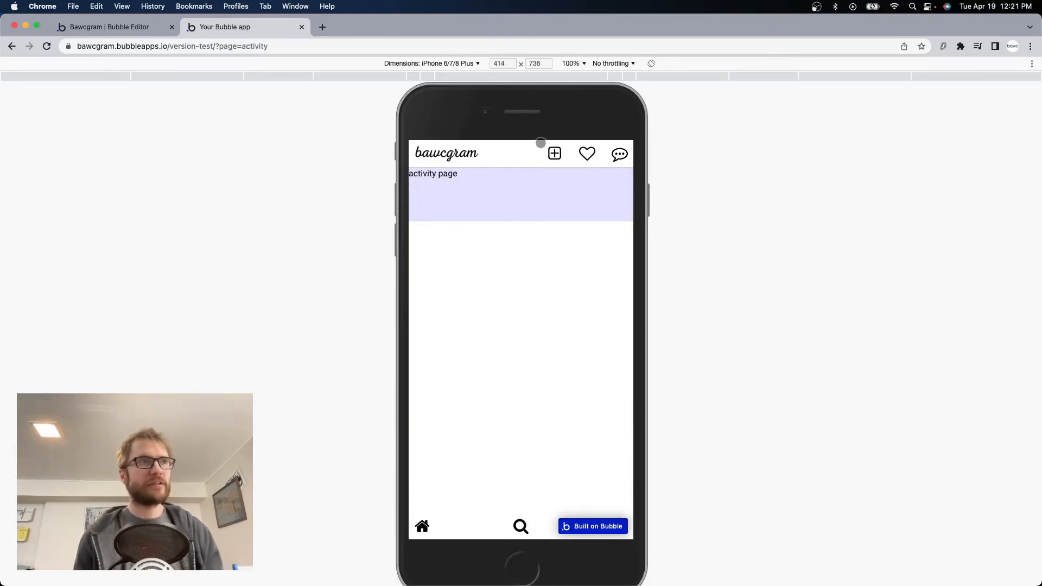
{"action": "left_click", "coordinate": [618, 155]}
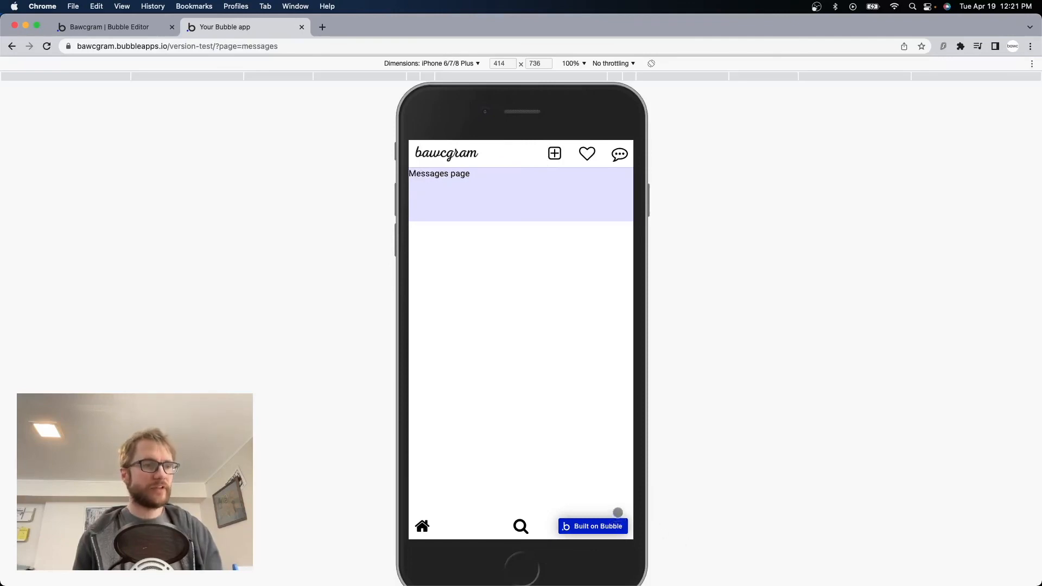
{"action": "left_click", "coordinate": [617, 512]}
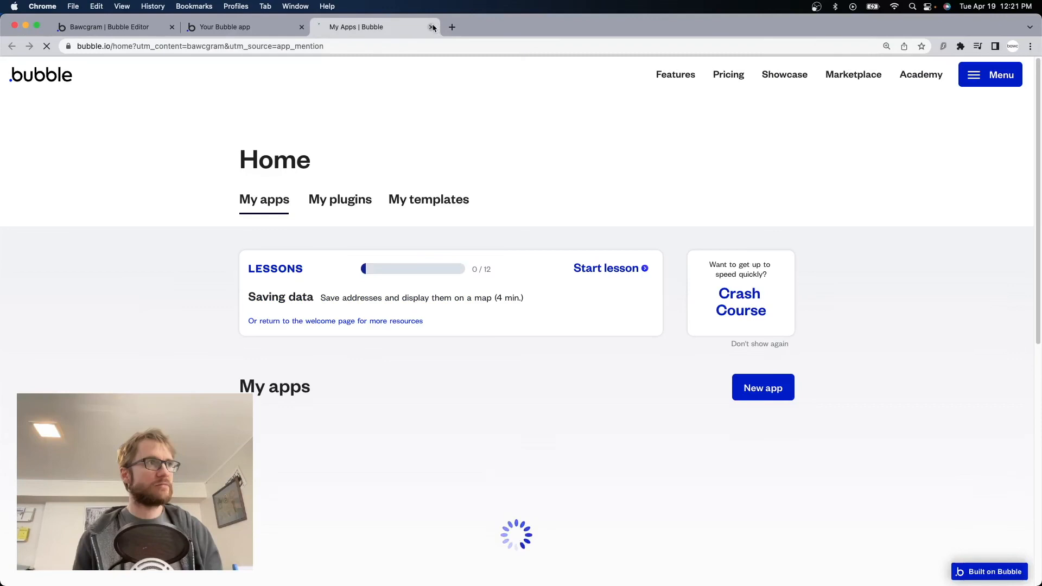
{"action": "left_click", "coordinate": [432, 26]}
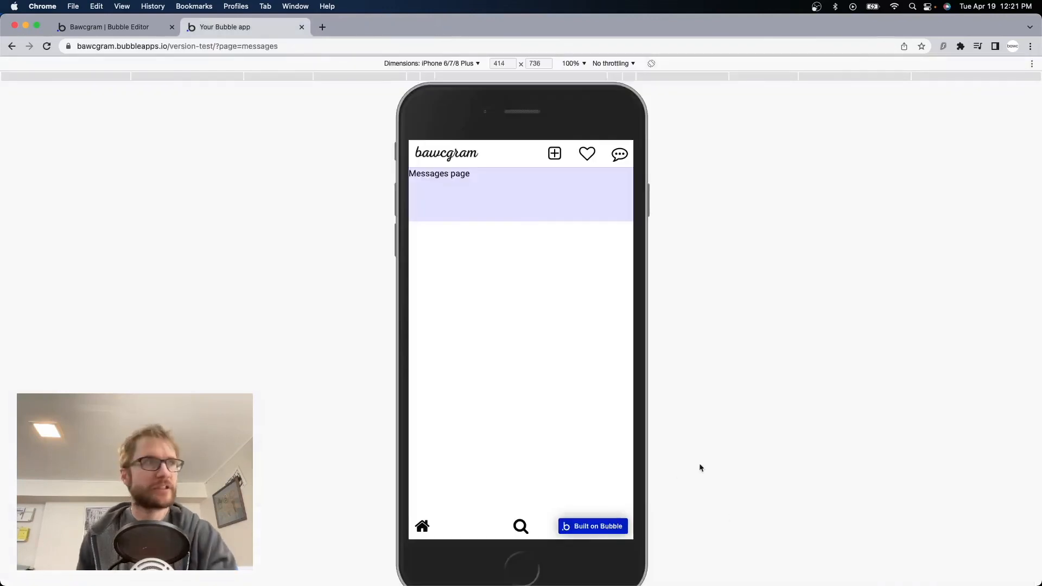
Open and dismiss the Create menu in the preview, view the index page design in the Bubble editor, and return to the preview
{"action": "left_click", "coordinate": [553, 155]}
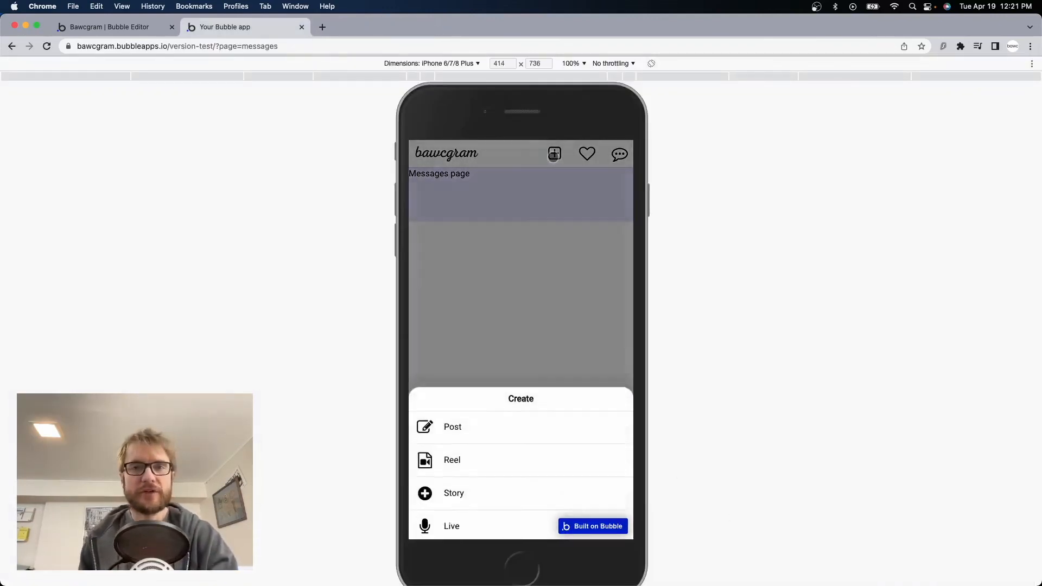
{"action": "left_click", "coordinate": [548, 280]}
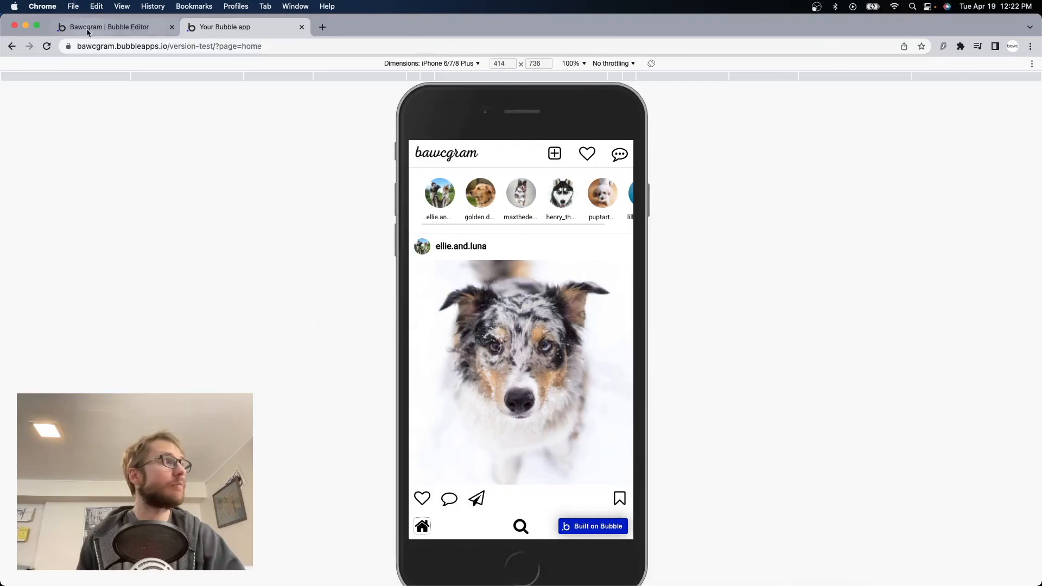
{"action": "left_click", "coordinate": [103, 27]}
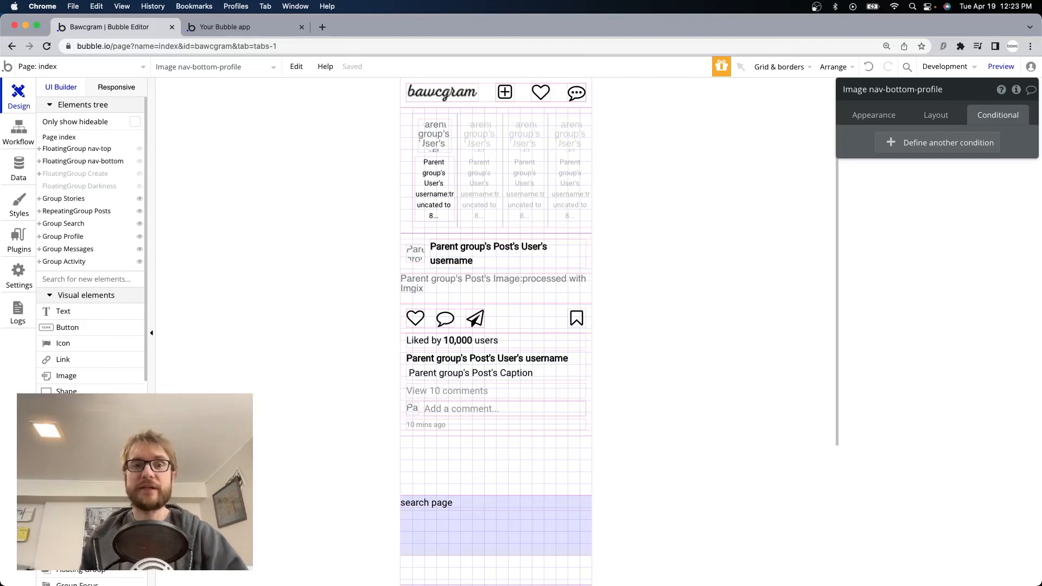
{"action": "left_click", "coordinate": [235, 26]}
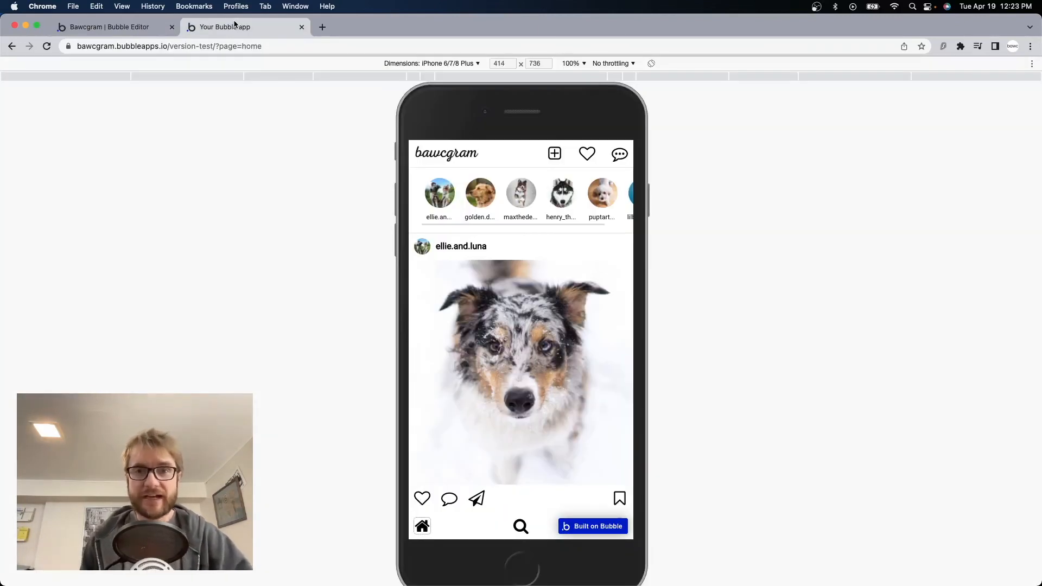